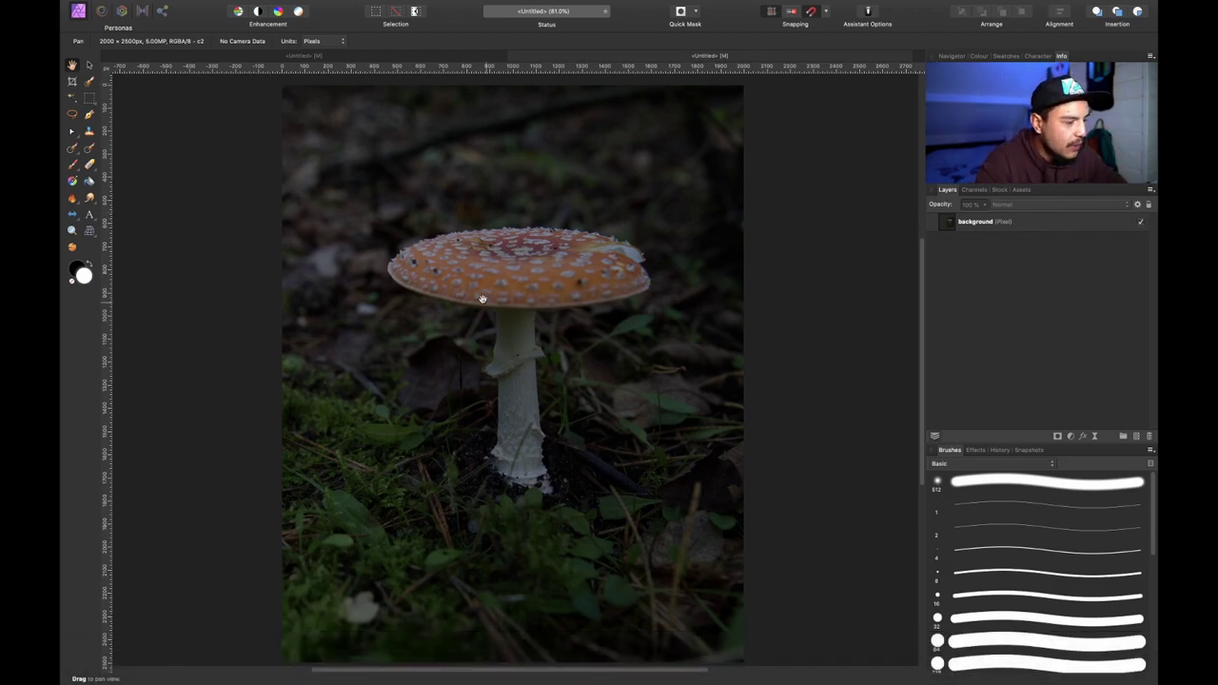
- Select the mushroom's cap and stem on the background layer with the Selection Brush, using a 177 px width for the cap
{"action": "left_click", "coordinate": [1013, 225]}
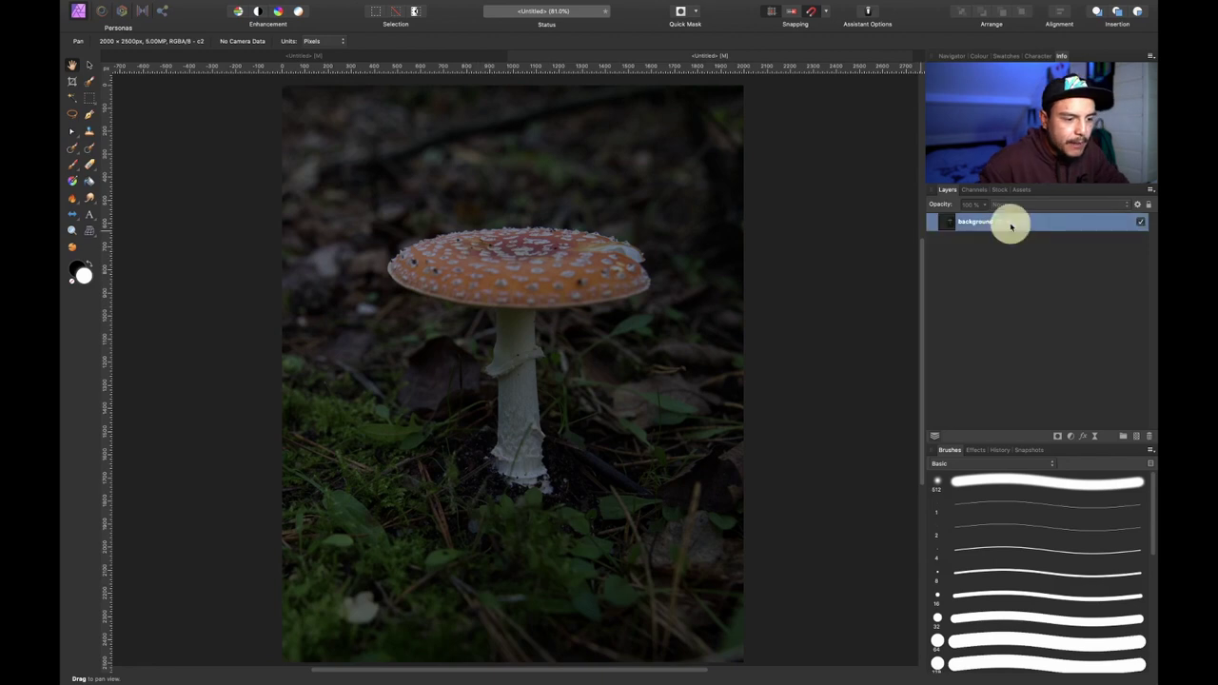
{"action": "key", "text": "w"}
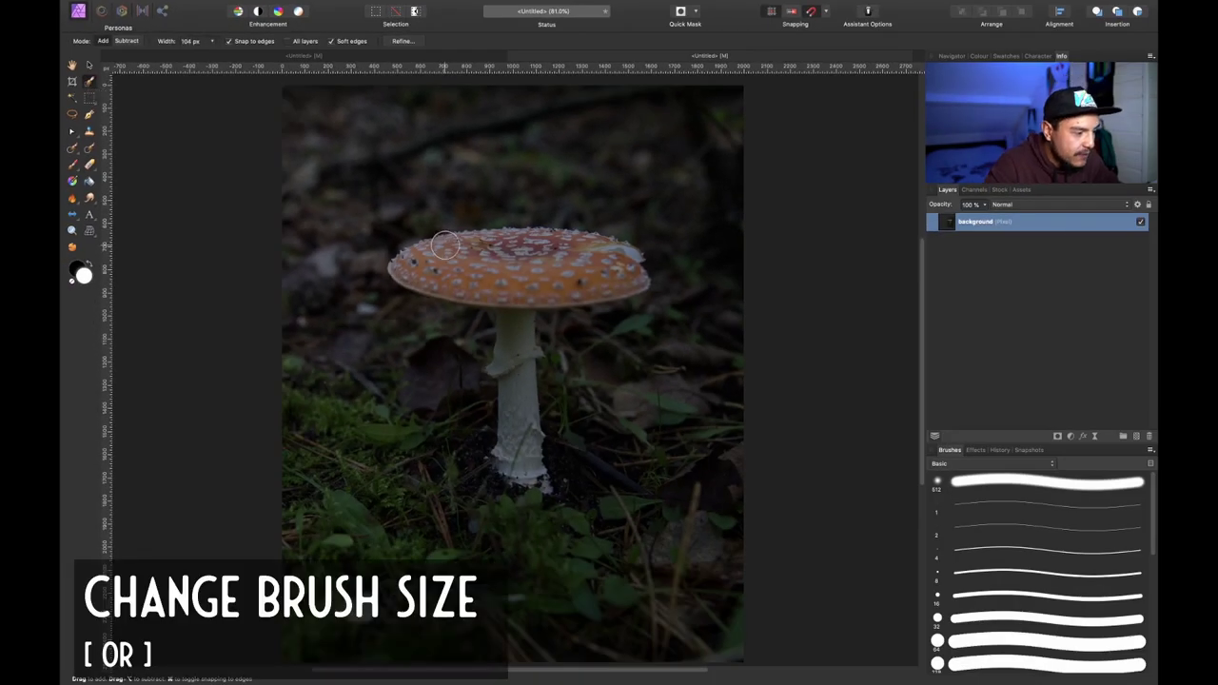
{"action": "key", "text": "bracketright"}
{"action": "key", "text": "bracketright"}
{"action": "key", "text": "bracketright"}
{"action": "key", "text": "bracketright"}
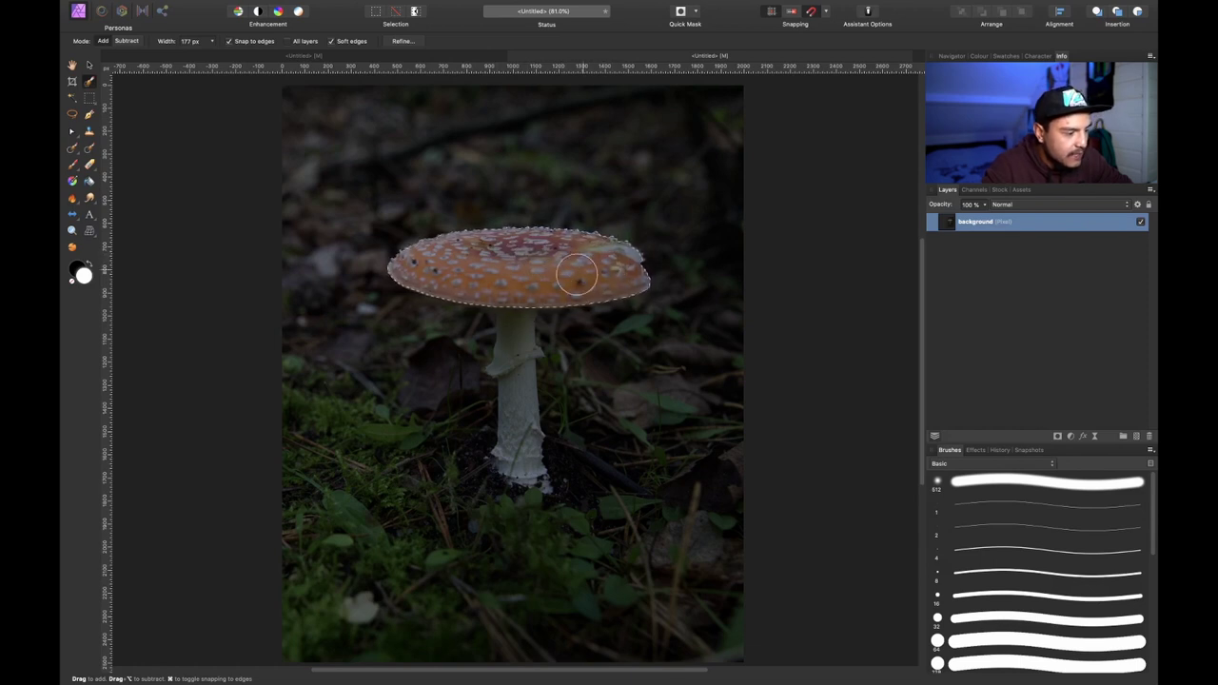
{"action": "left_click_drag", "start_coordinate": [516, 331], "coordinate": [514, 476]}
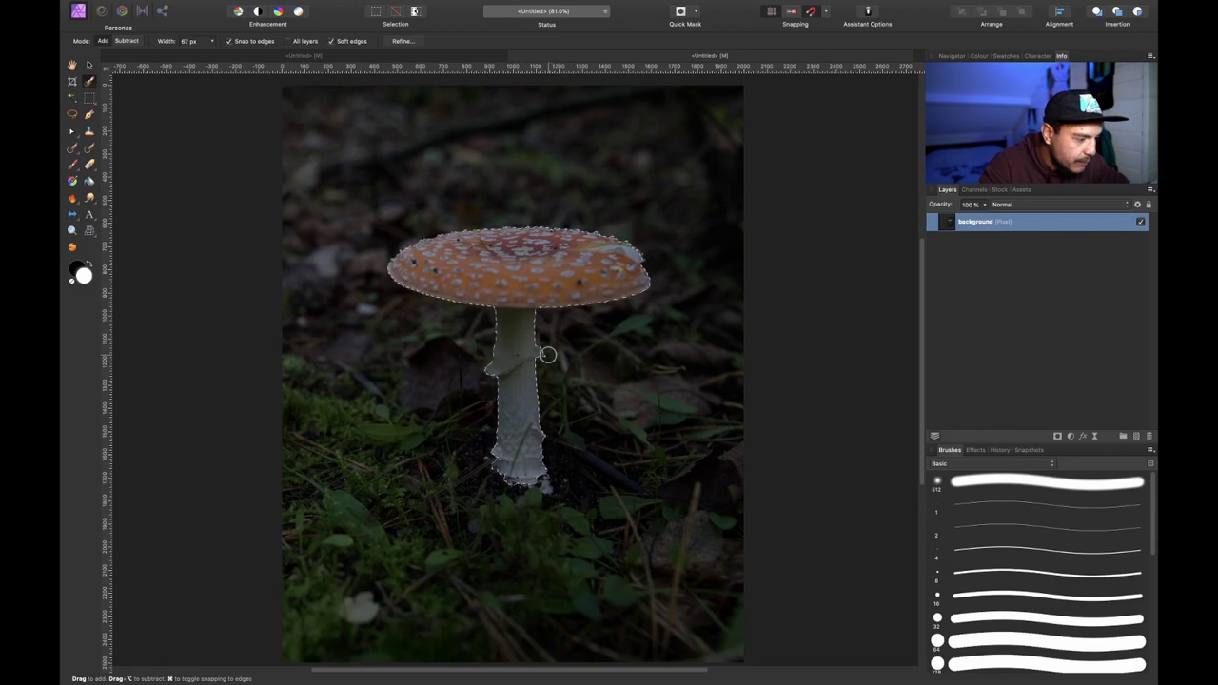
- Extend the selection over the base of the stem with a 67 px wide Selection Brush
{"action": "scroll", "coordinate": [558, 298], "scroll_direction": "up", "scroll_amount": 5}
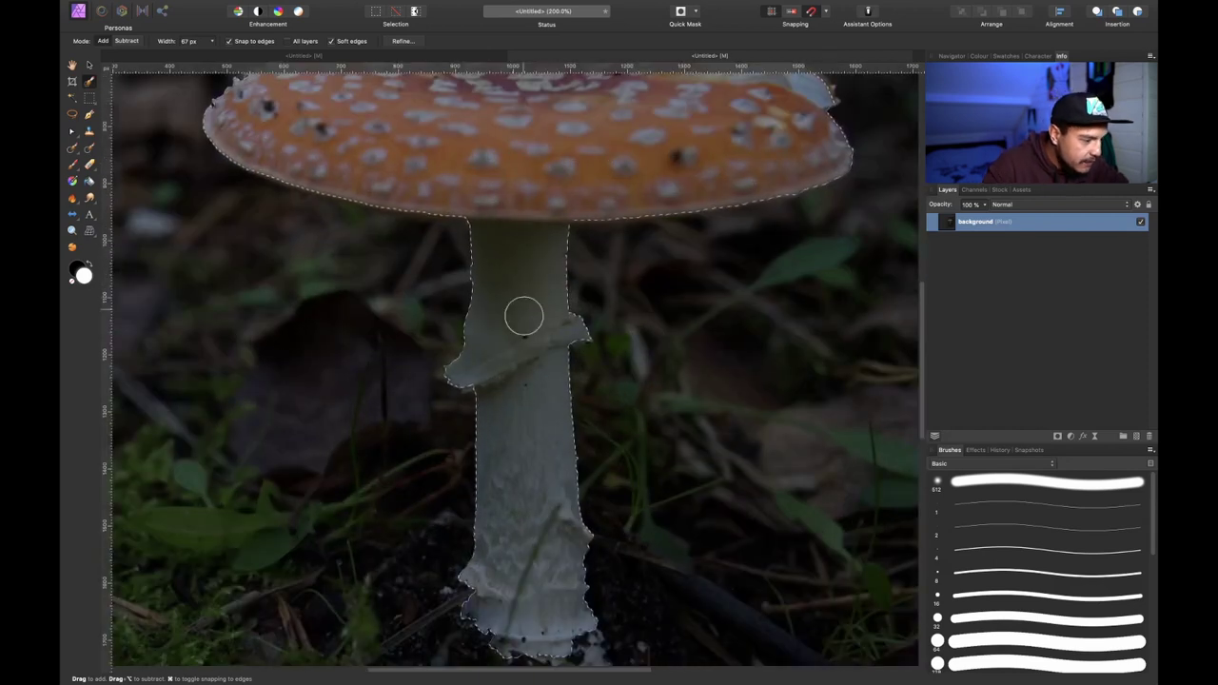
{"action": "scroll", "coordinate": [523, 315], "scroll_direction": "down", "scroll_amount": 5}
{"action": "left_click_drag", "start_coordinate": [519, 423], "coordinate": [570, 467]}
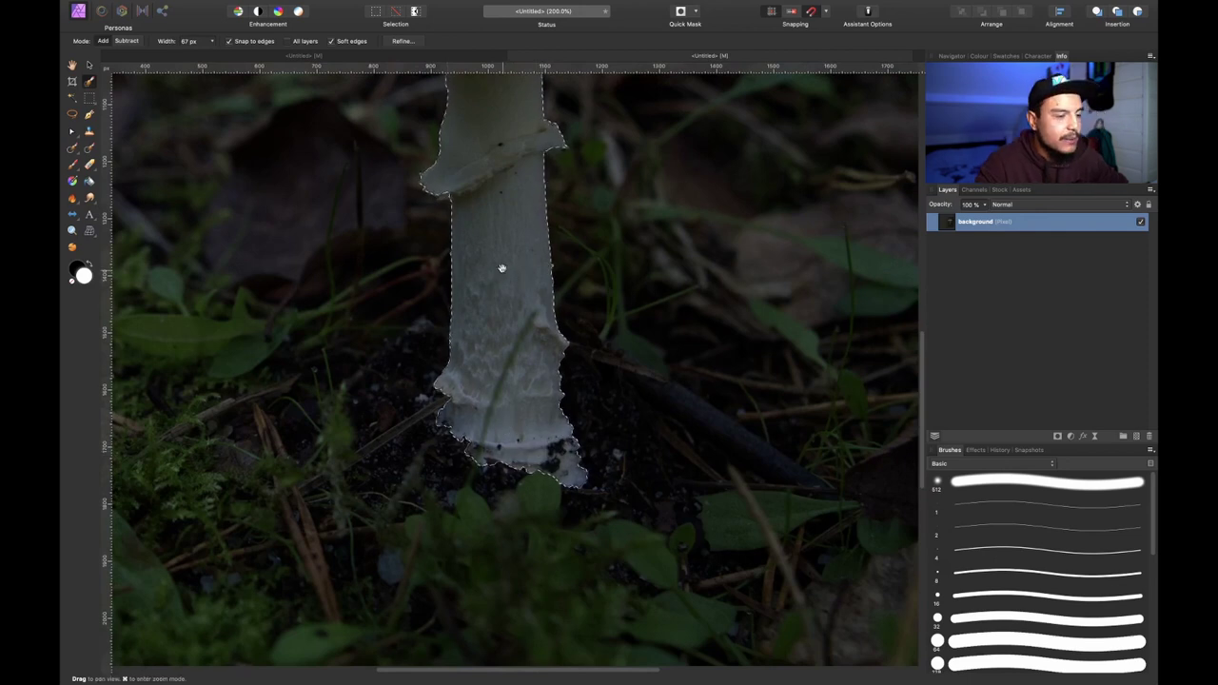
{"action": "scroll", "coordinate": [498, 326], "scroll_direction": "up", "scroll_amount": 8}
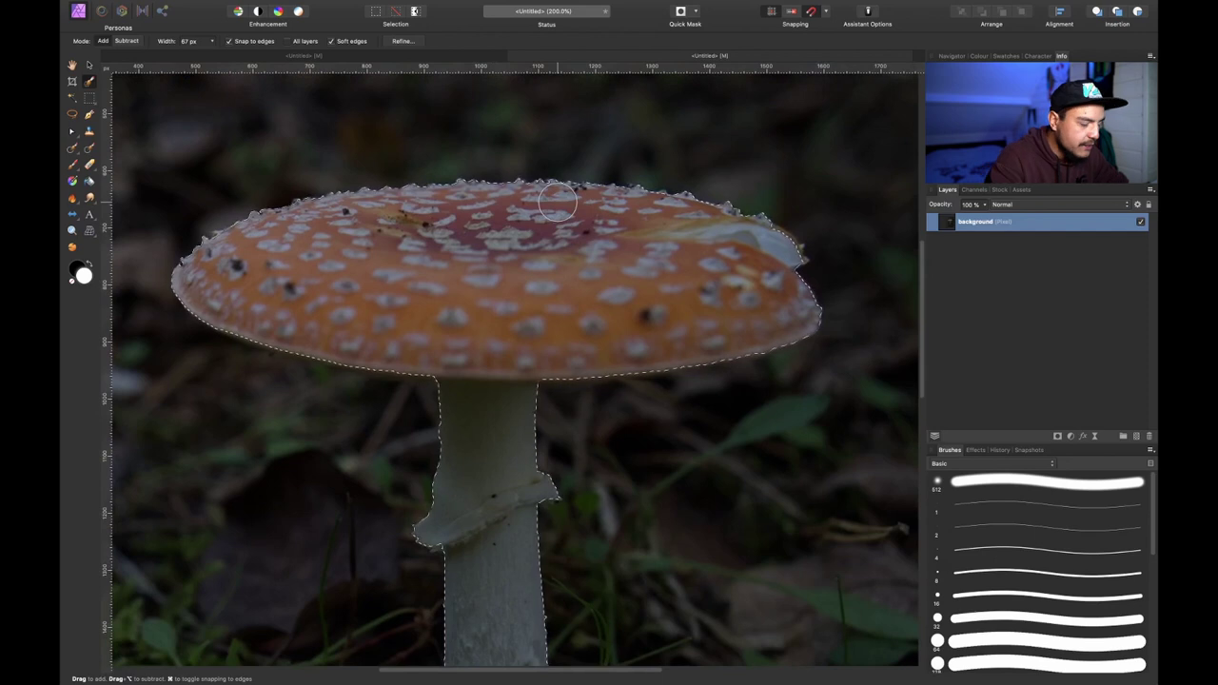
{"action": "key", "text": "super+0"}
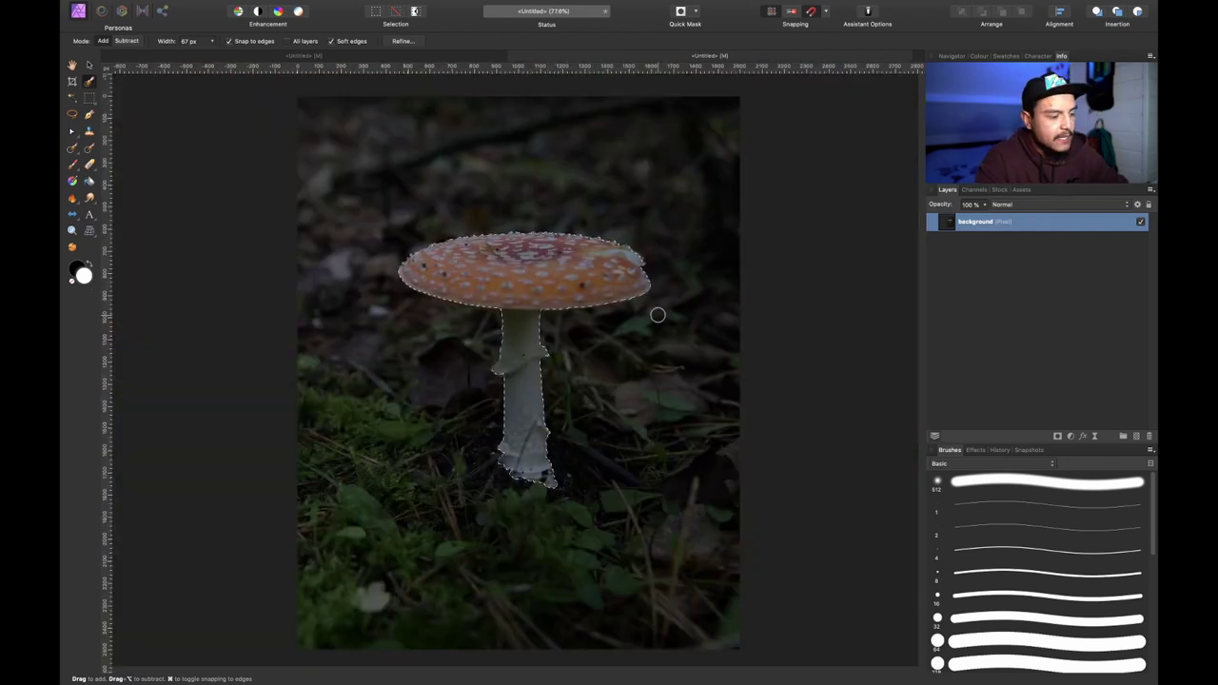
- Check the selection in Quick Mask mode and touch up the cap's edge with a 15 px wide brush
{"action": "key", "text": "q"}
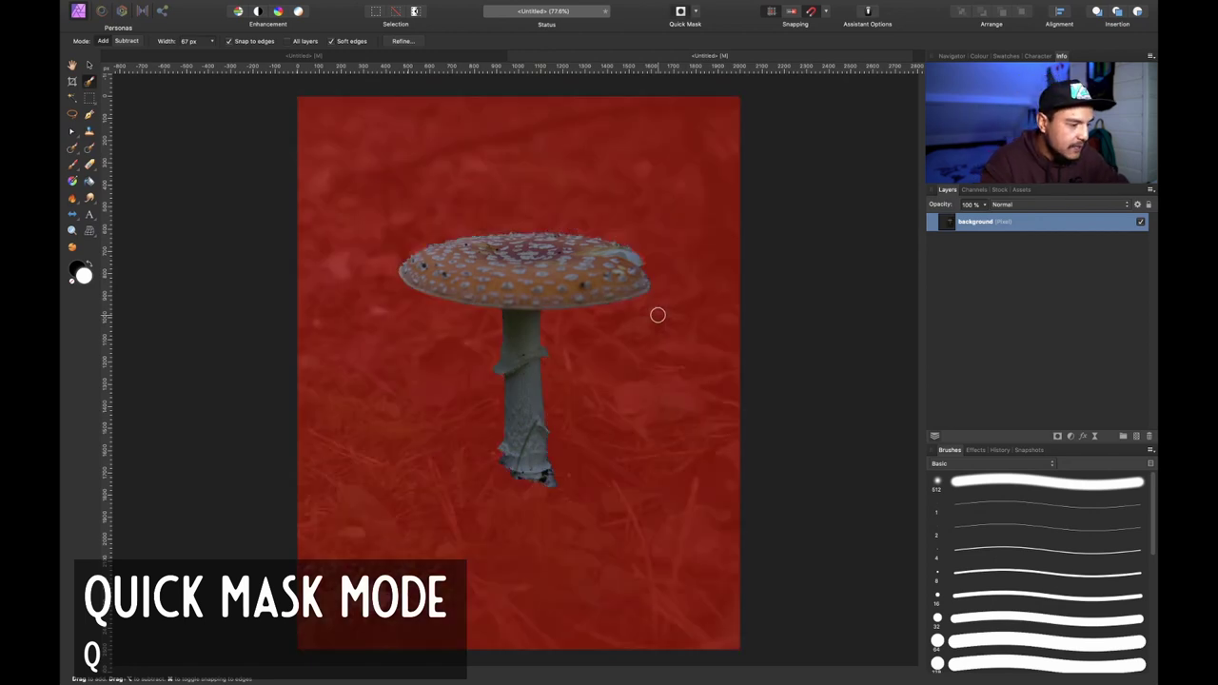
{"action": "scroll", "coordinate": [526, 298], "scroll_direction": "up", "scroll_amount": 5}
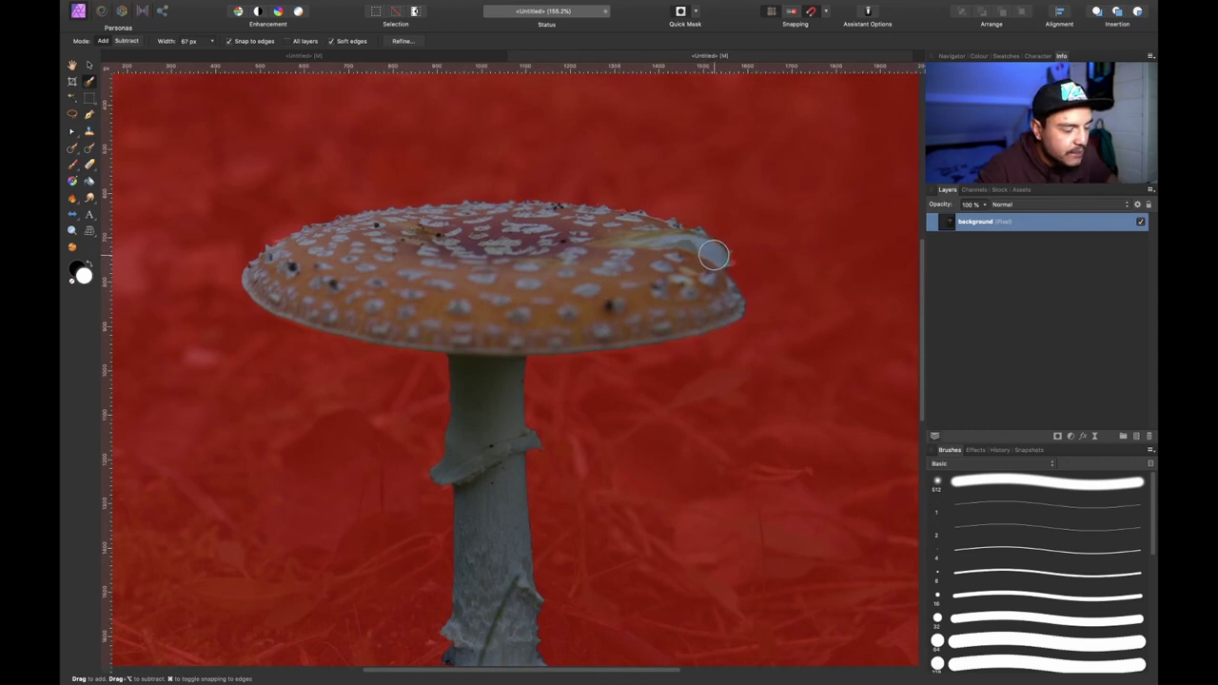
{"action": "key", "text": "bracketleft"}
{"action": "key", "text": "bracketleft"}
{"action": "key", "text": "bracketleft"}
{"action": "key", "text": "bracketleft"}
{"action": "key", "text": "bracketleft"}
{"action": "left_click_drag", "start_coordinate": [728, 259], "coordinate": [712, 258]}
{"action": "left_click", "coordinate": [619, 217]}
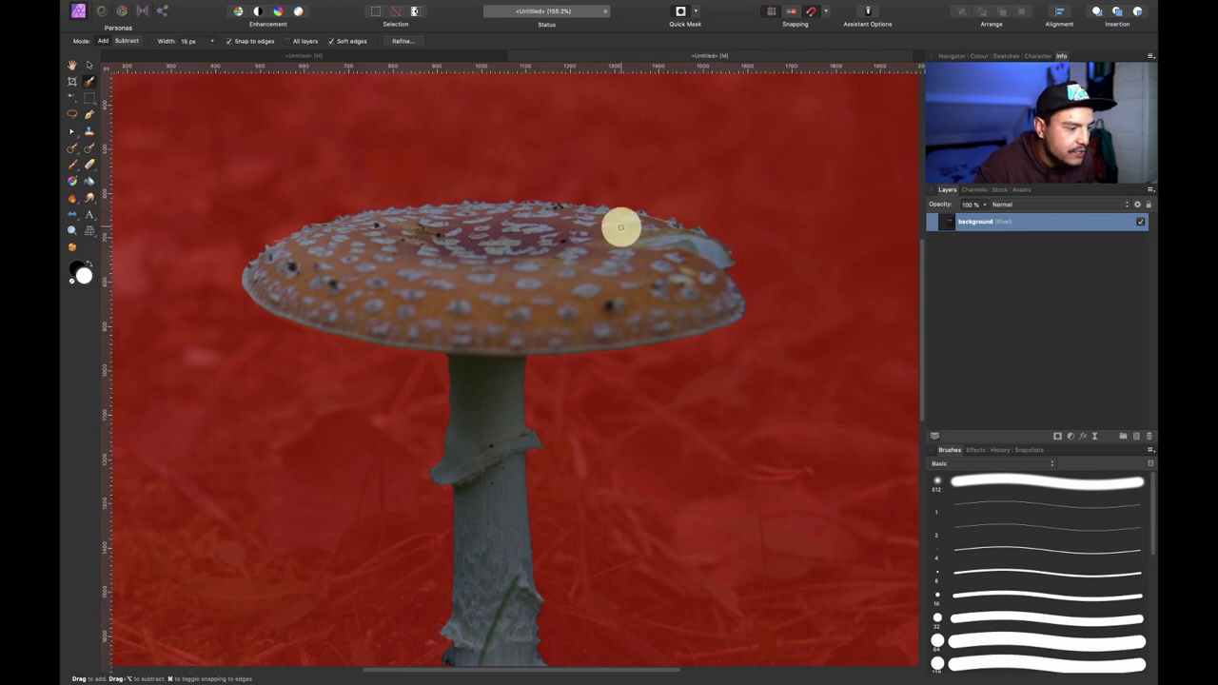
{"action": "left_click", "coordinate": [604, 230]}
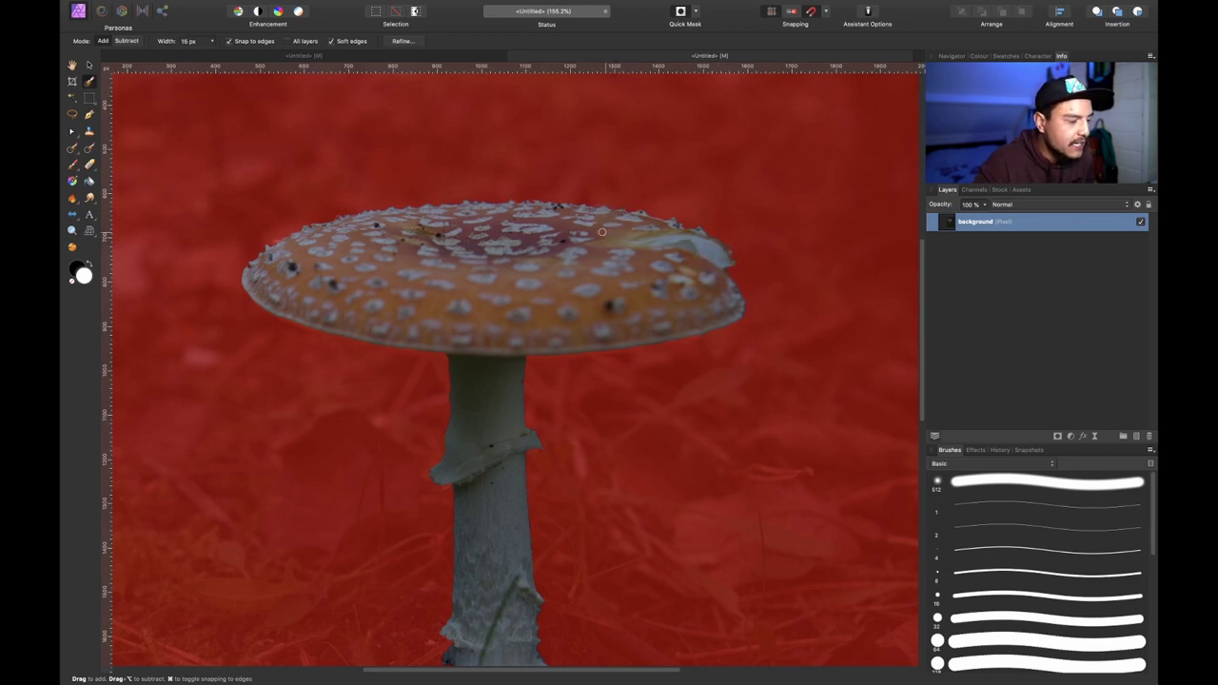
{"action": "left_click", "coordinate": [540, 232]}
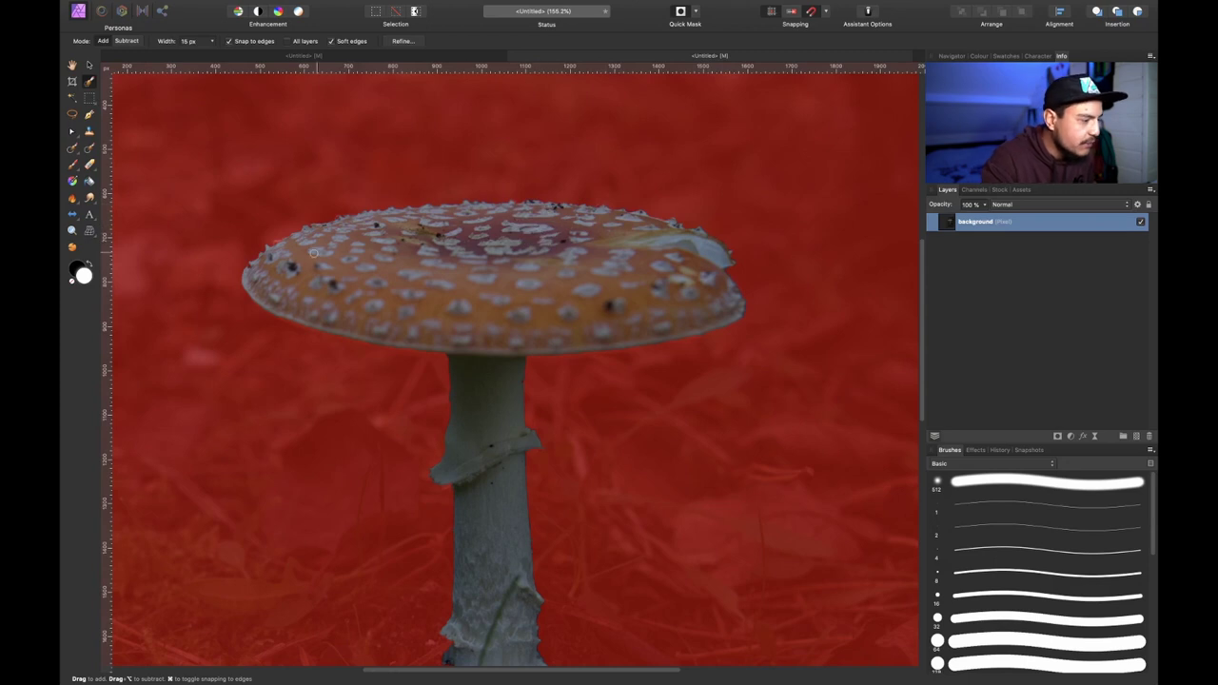
{"action": "left_click", "coordinate": [272, 246]}
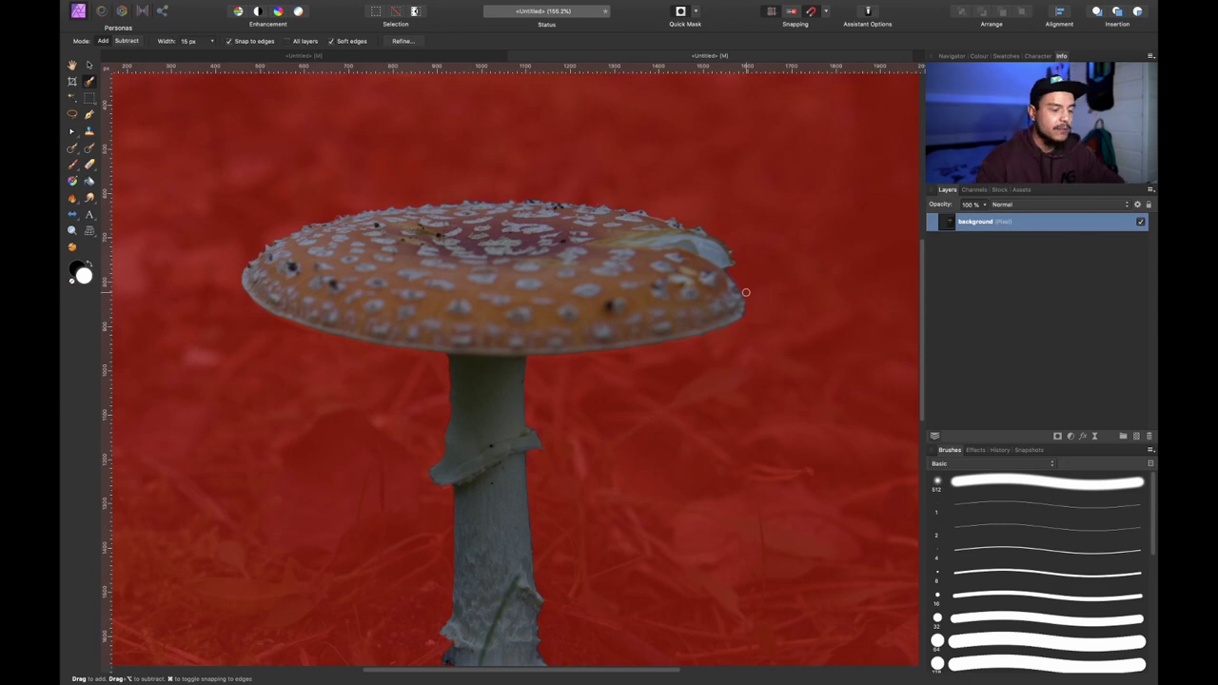
{"action": "key", "text": "q"}
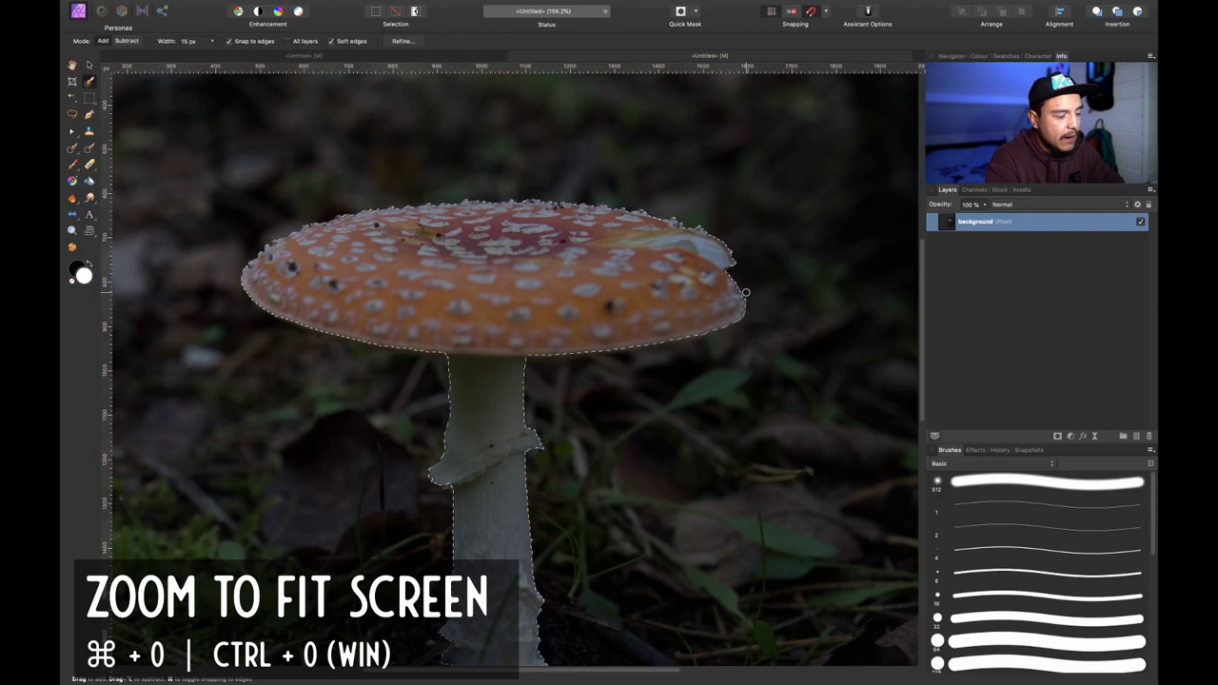
- Duplicate the selected mushroom onto its own layer and check the cutout with the original background layer temporarily hidden
{"action": "key", "text": "super+0"}
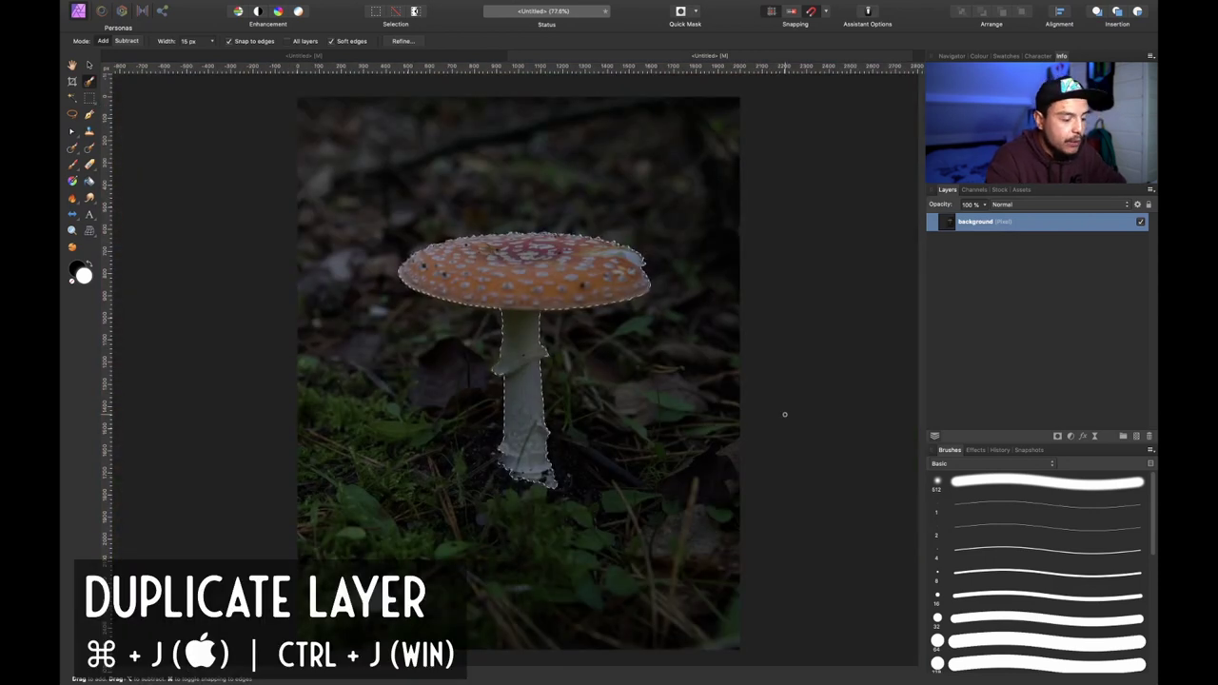
{"action": "key", "text": "super+j"}
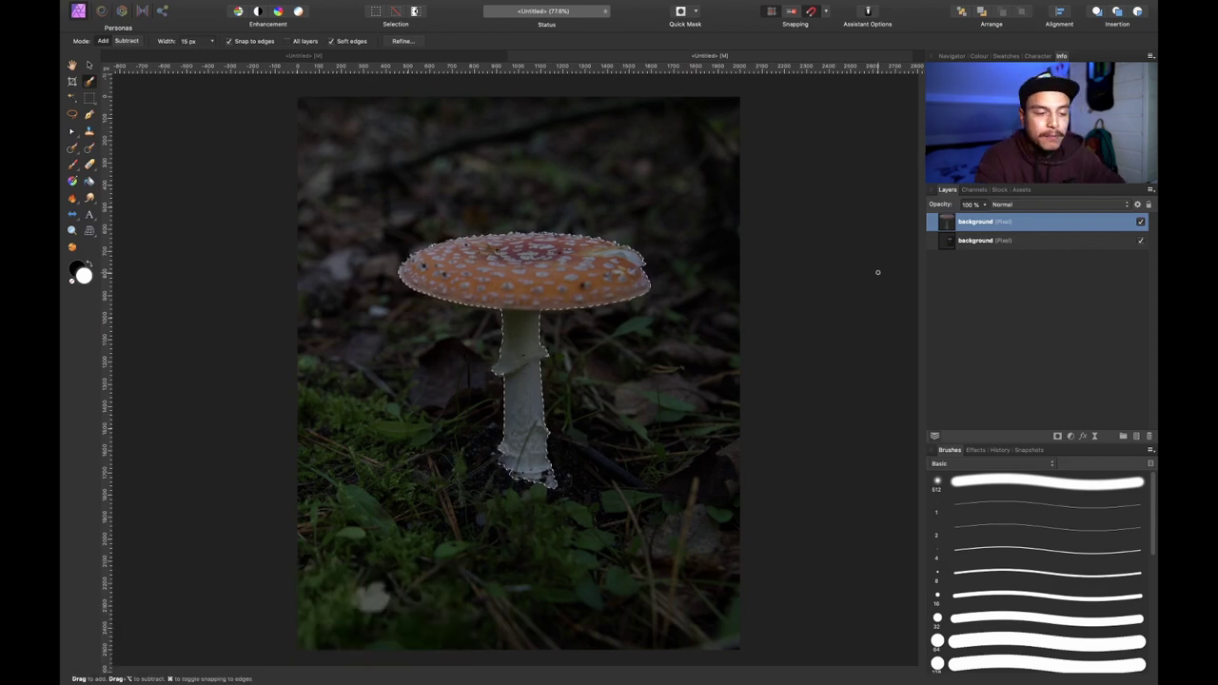
{"action": "left_click", "coordinate": [1140, 240]}
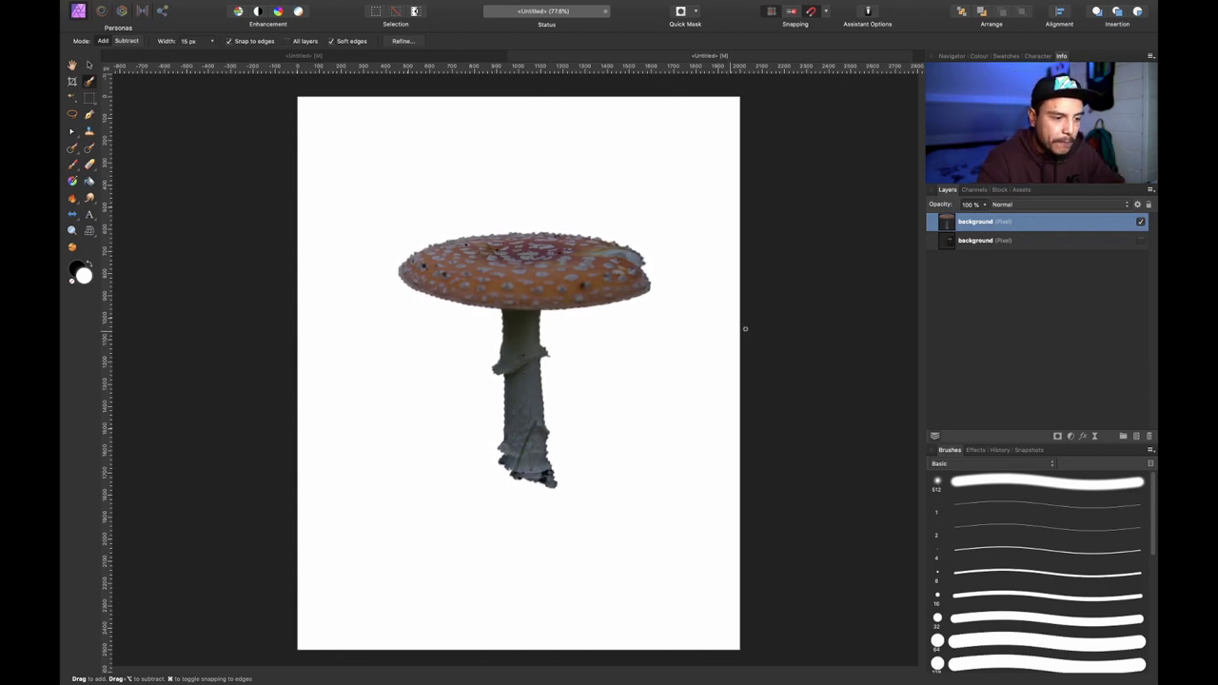
{"action": "left_click", "coordinate": [1141, 241]}
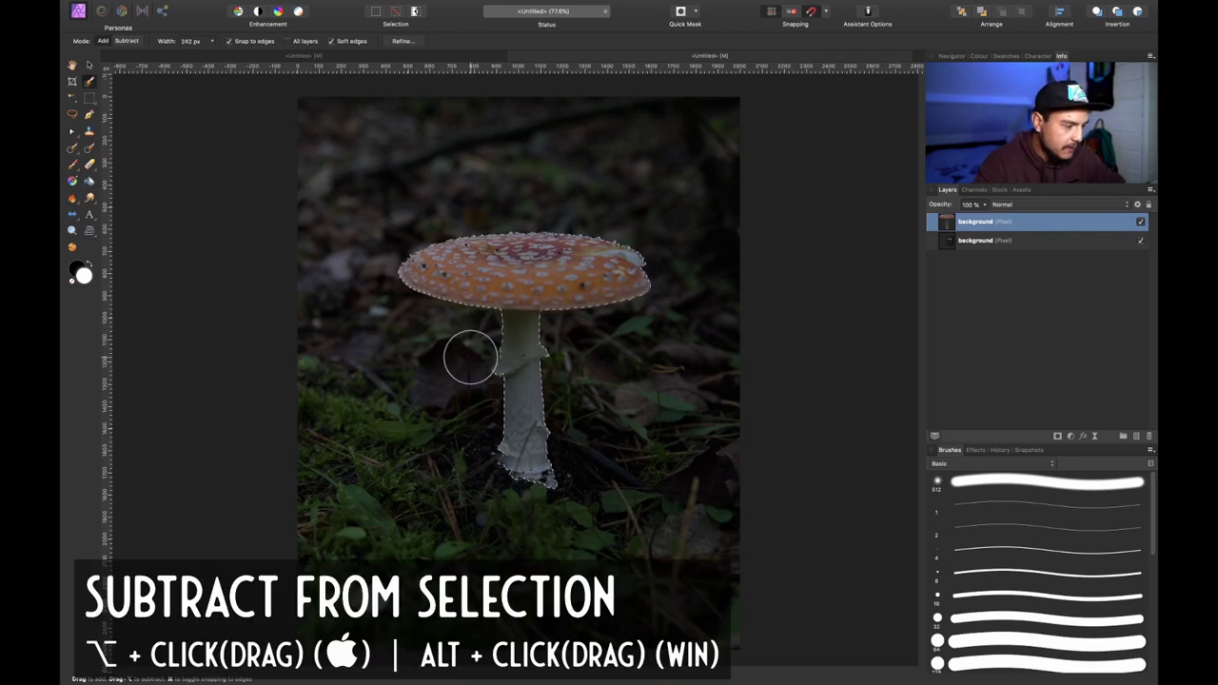
- Subtract the stem from the selection with a 242 px wide brush and duplicate the remaining cap onto a new layer
{"action": "mouse_move", "coordinate": [555, 352]}
{"action": "left_mouse_down"}
{"action": "mouse_move", "coordinate": [526, 405]}
{"action": "mouse_move", "coordinate": [531, 505]}
{"action": "mouse_move", "coordinate": [538, 416]}
{"action": "mouse_move", "coordinate": [545, 463]}
{"action": "left_mouse_up"}
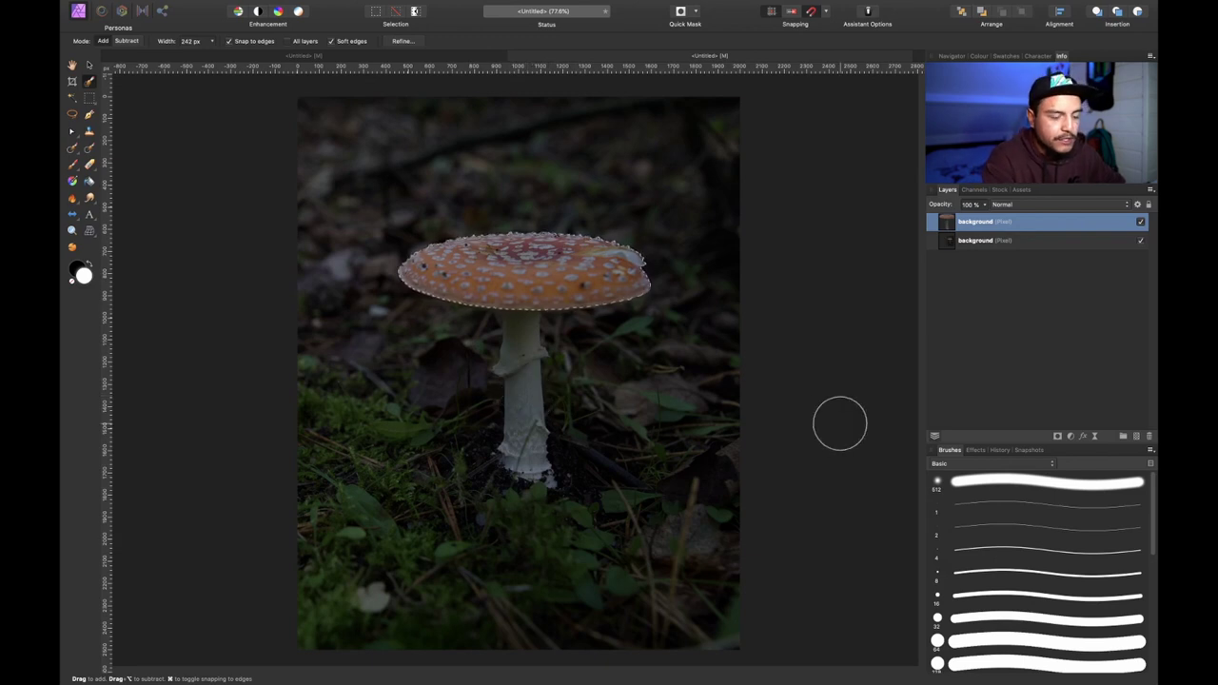
{"action": "key", "text": "super+j"}
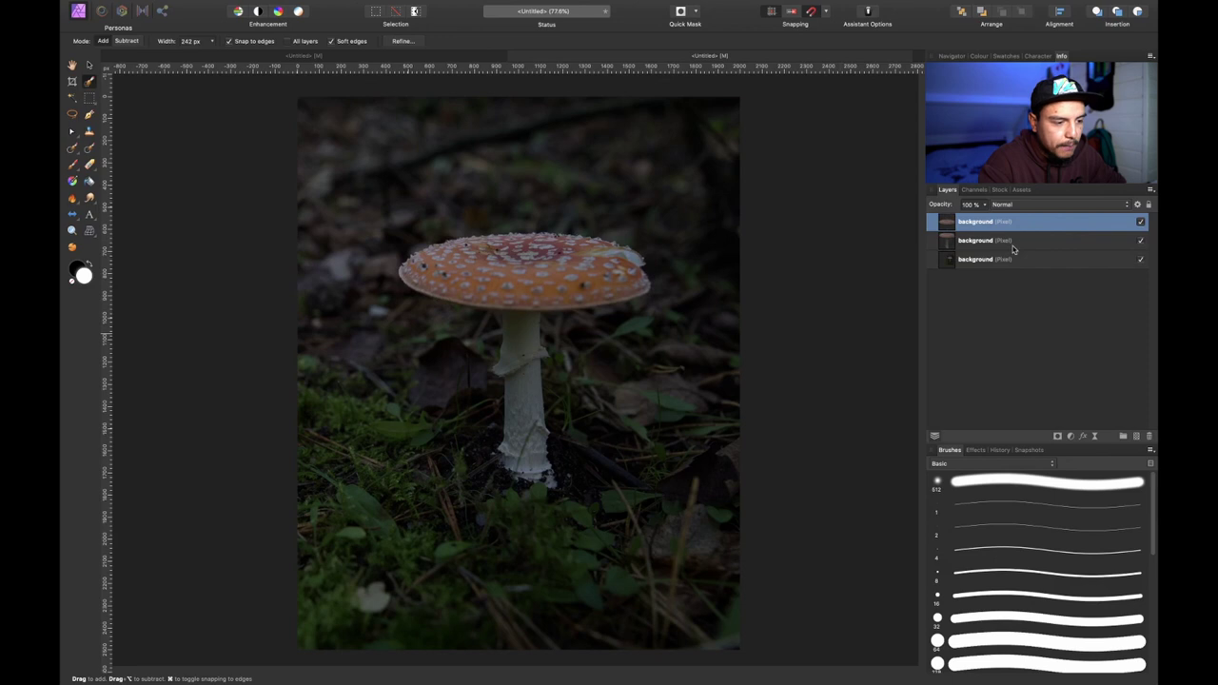
- Examine the cap and whole-mushroom cutouts separately by toggling layer visibility, ending with all three layers shown and none selected
{"action": "left_click", "coordinate": [1140, 242]}
{"action": "left_click", "coordinate": [1140, 257]}
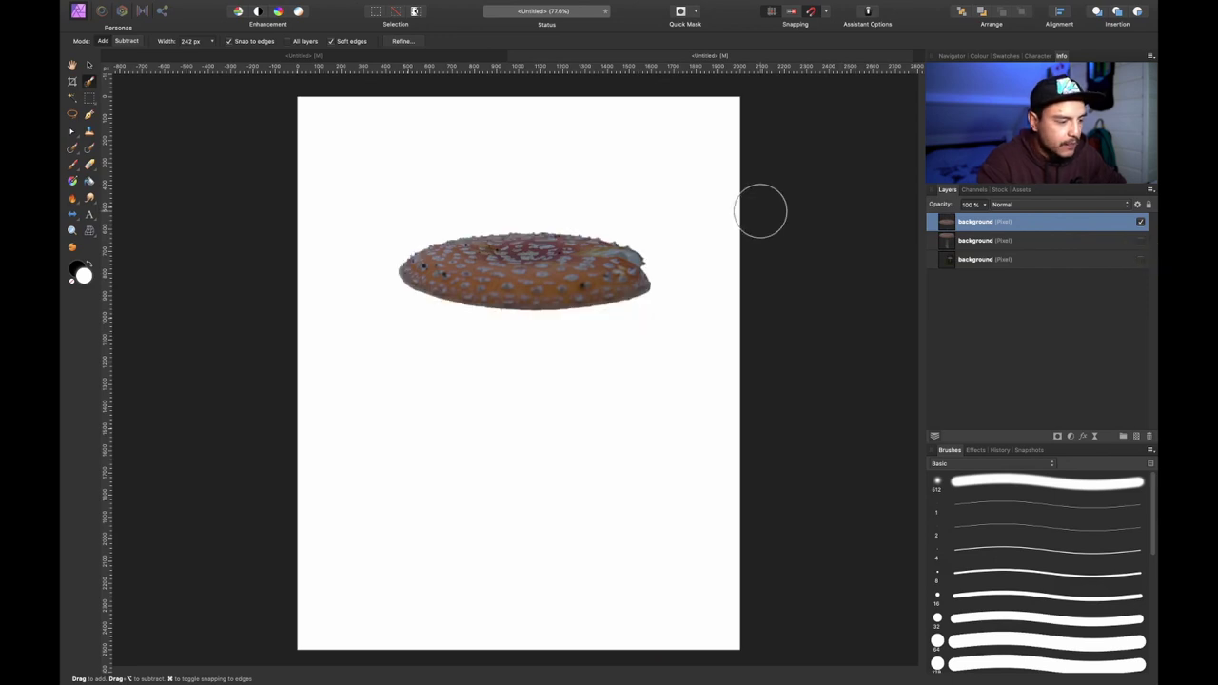
{"action": "key", "text": "v"}
{"action": "left_click", "coordinate": [1140, 221]}
{"action": "left_click", "coordinate": [1140, 240]}
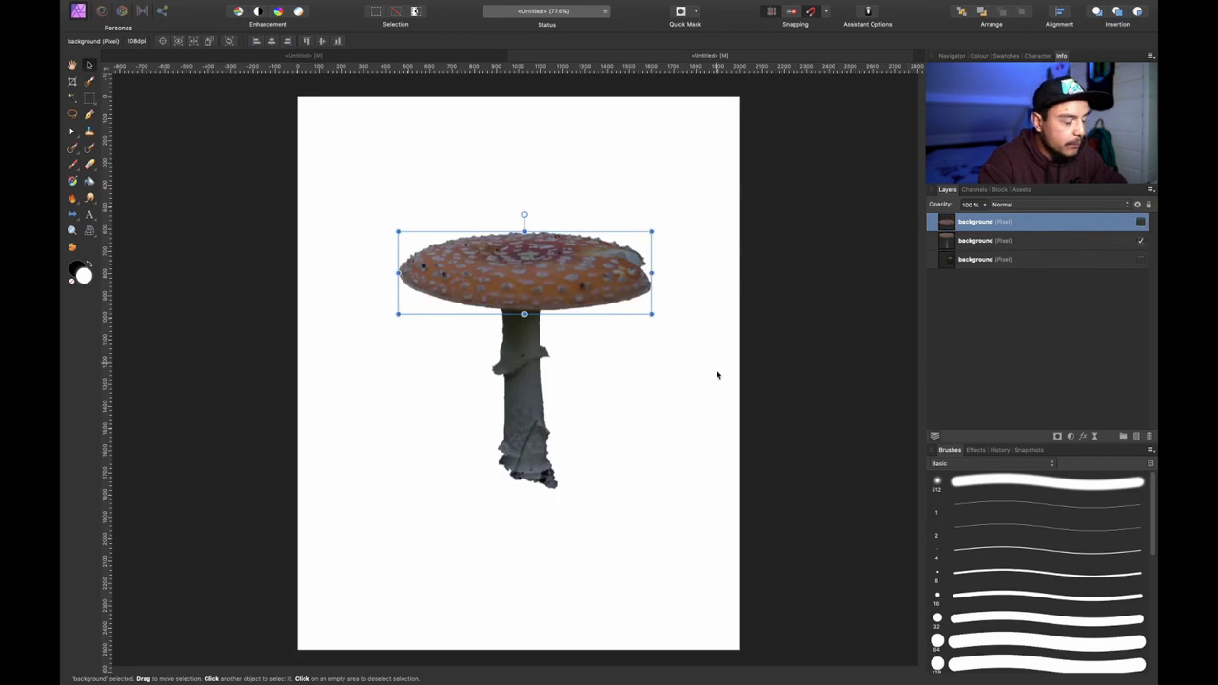
{"action": "left_click", "coordinate": [1141, 259]}
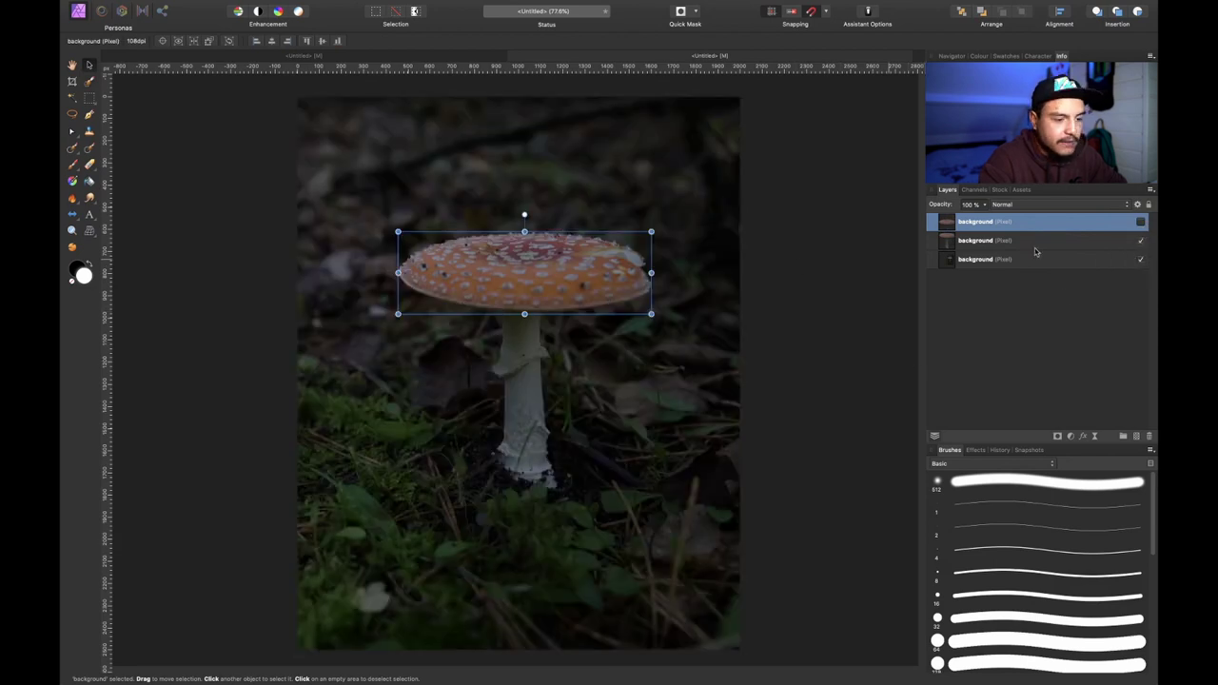
{"action": "left_click", "coordinate": [1022, 333]}
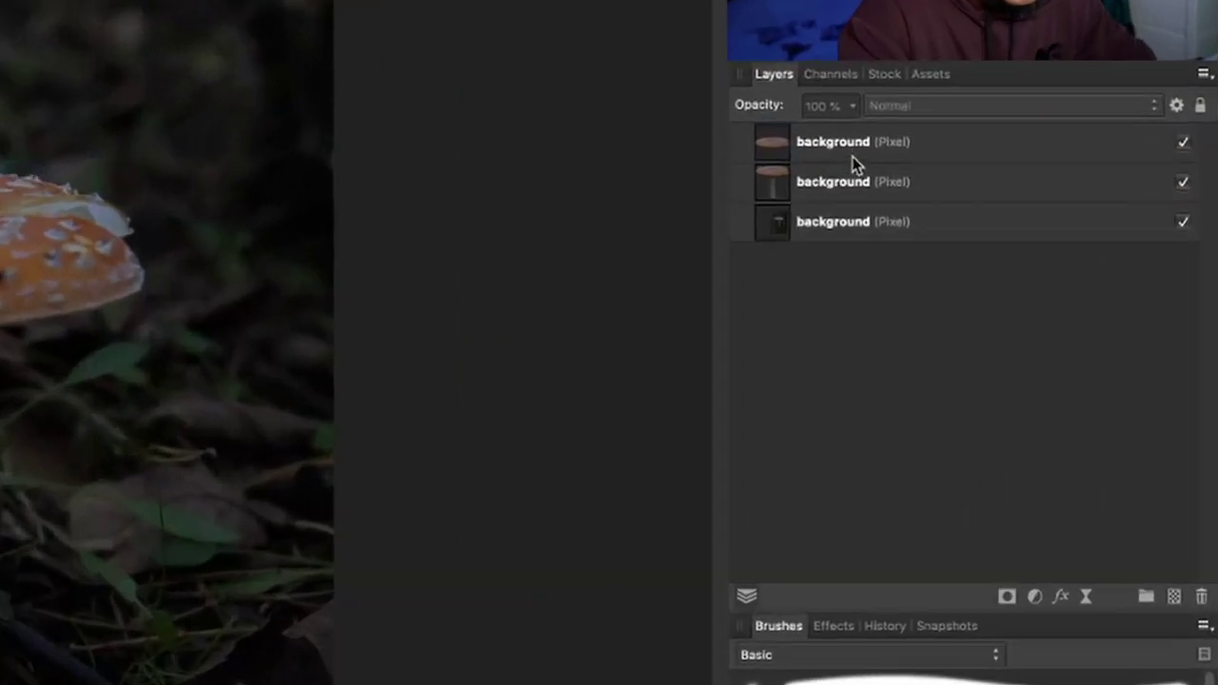
- Rename the cap layer as "top" and the whole-mushroom layer as "mushroom"
{"action": "left_click", "coordinate": [986, 224]}
{"action": "double_click", "coordinate": [855, 153]}
{"action": "type", "text": "top"}
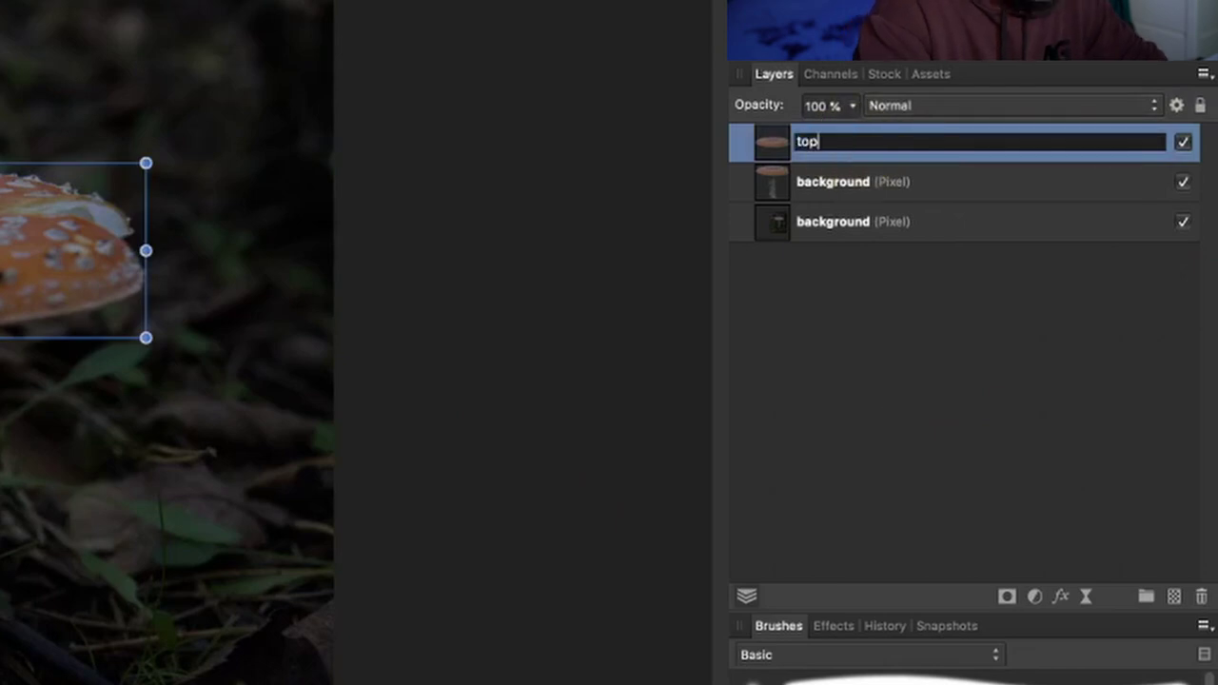
{"action": "key", "text": "Return"}
{"action": "double_click", "coordinate": [861, 182]}
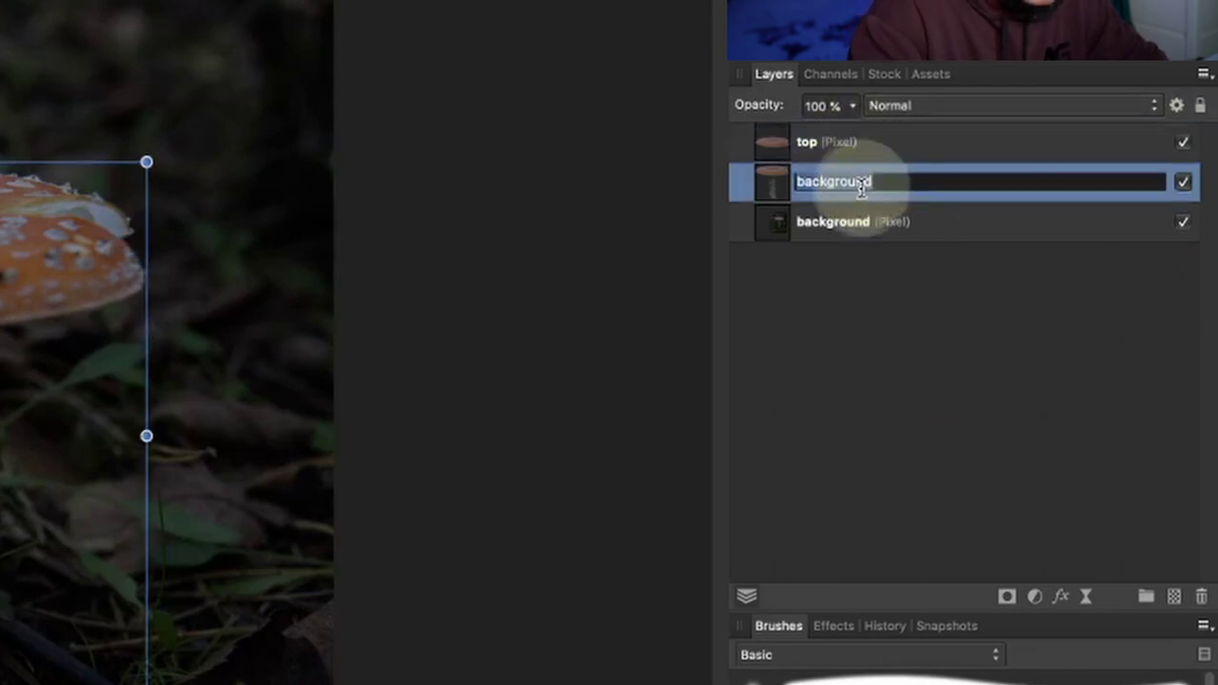
{"action": "type", "text": "mushroom"}
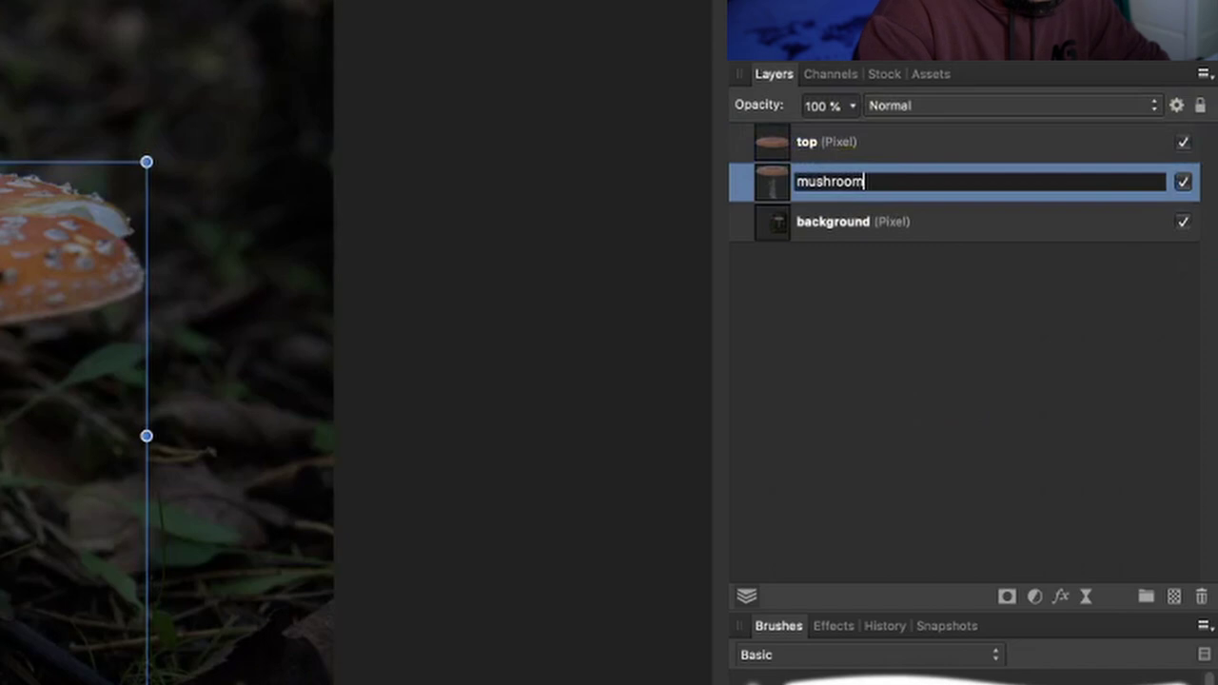
{"action": "key", "text": "Return"}
- Put the top layer into a new group and name the group "glow"
{"action": "left_click", "coordinate": [953, 178]}
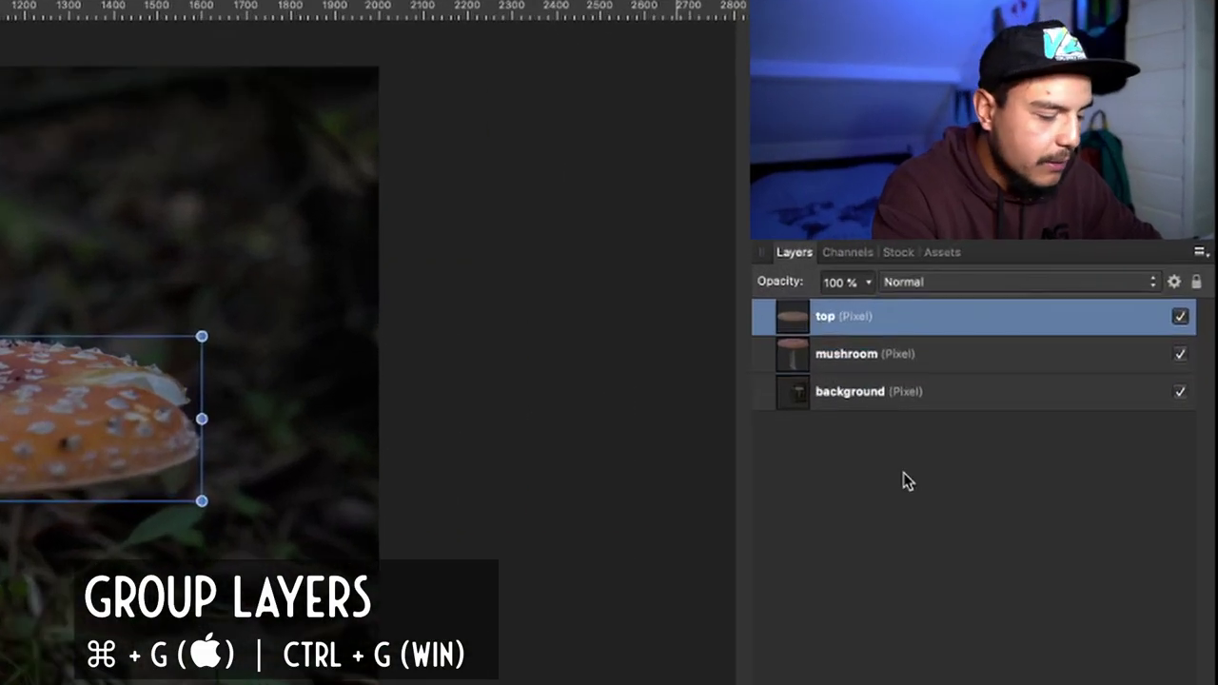
{"action": "key", "text": "super+g"}
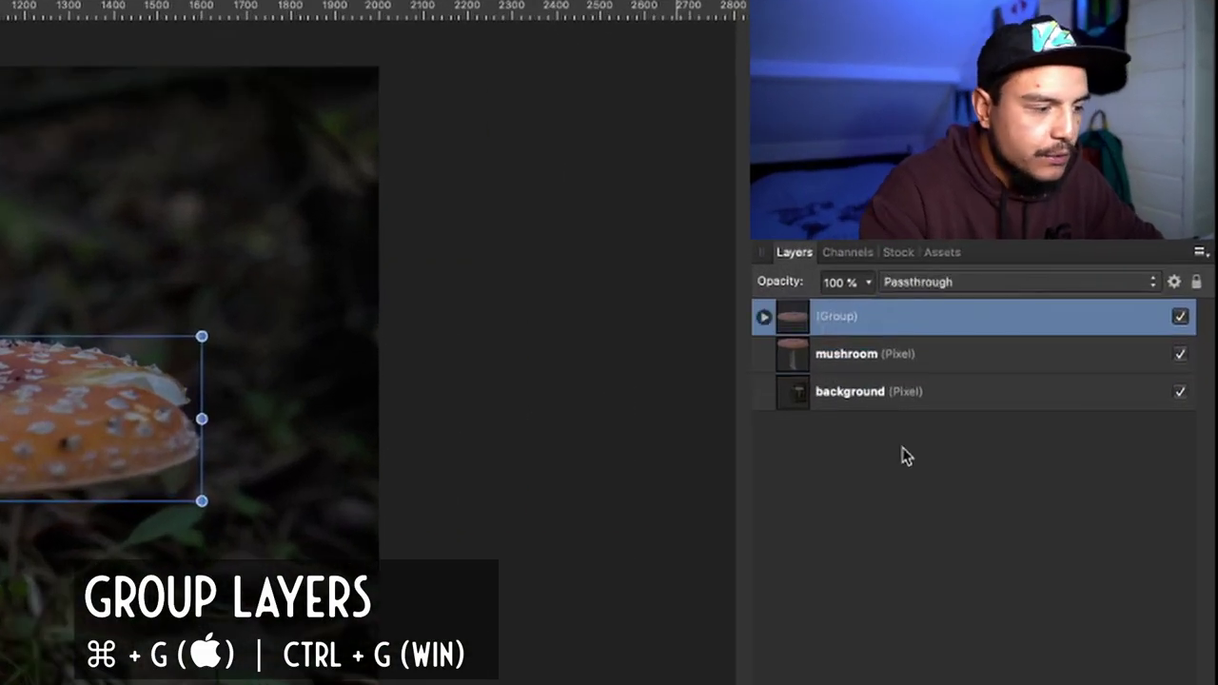
{"action": "double_click", "coordinate": [836, 316]}
{"action": "type", "text": "glow"}
{"action": "key", "text": "Return"}
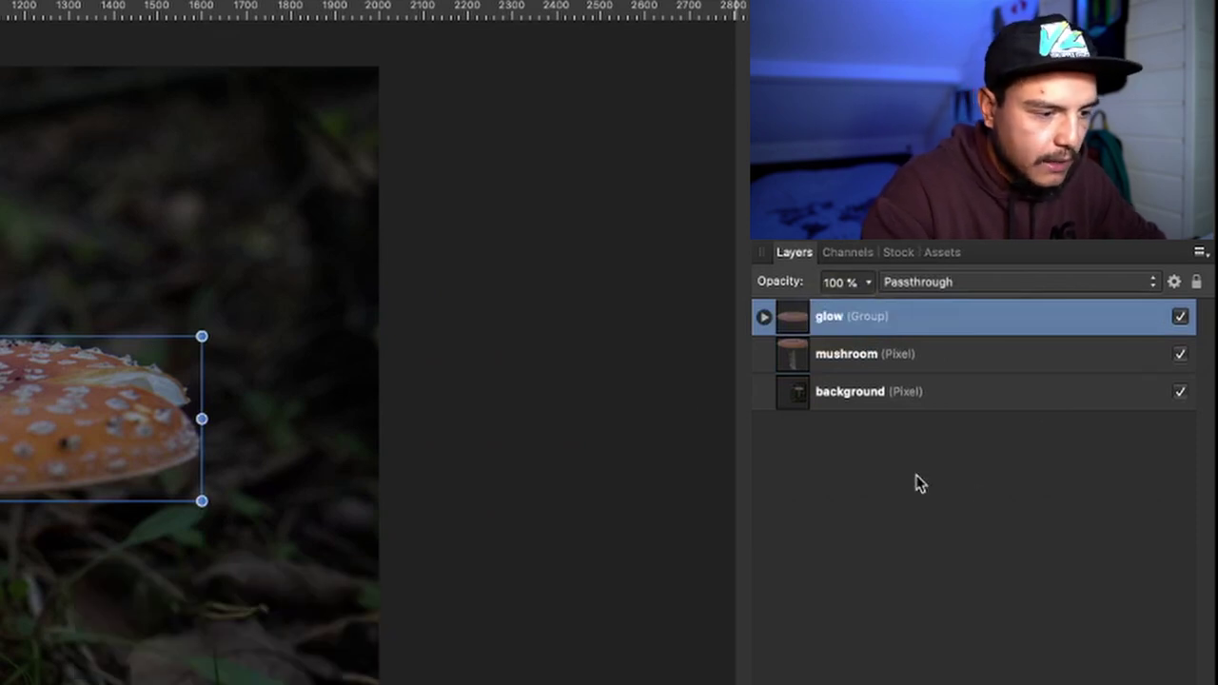
- Expand the glow group and duplicate the top layer inside it
{"action": "left_click", "coordinate": [763, 316]}
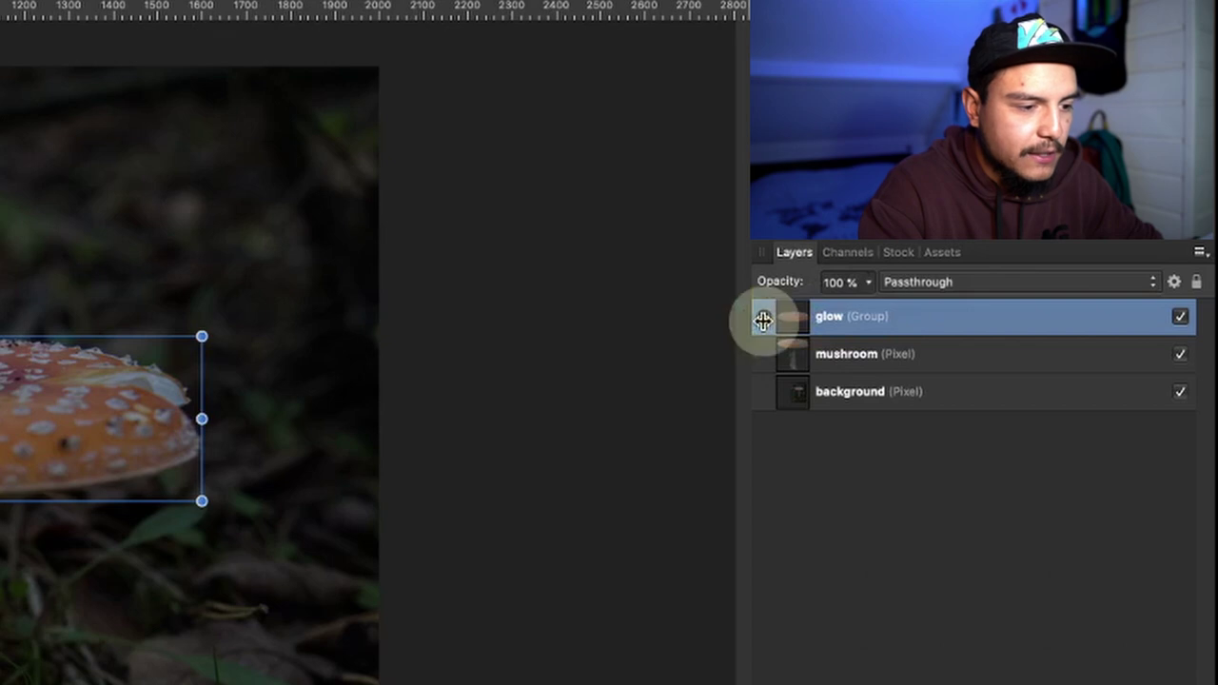
{"action": "left_click", "coordinate": [829, 354]}
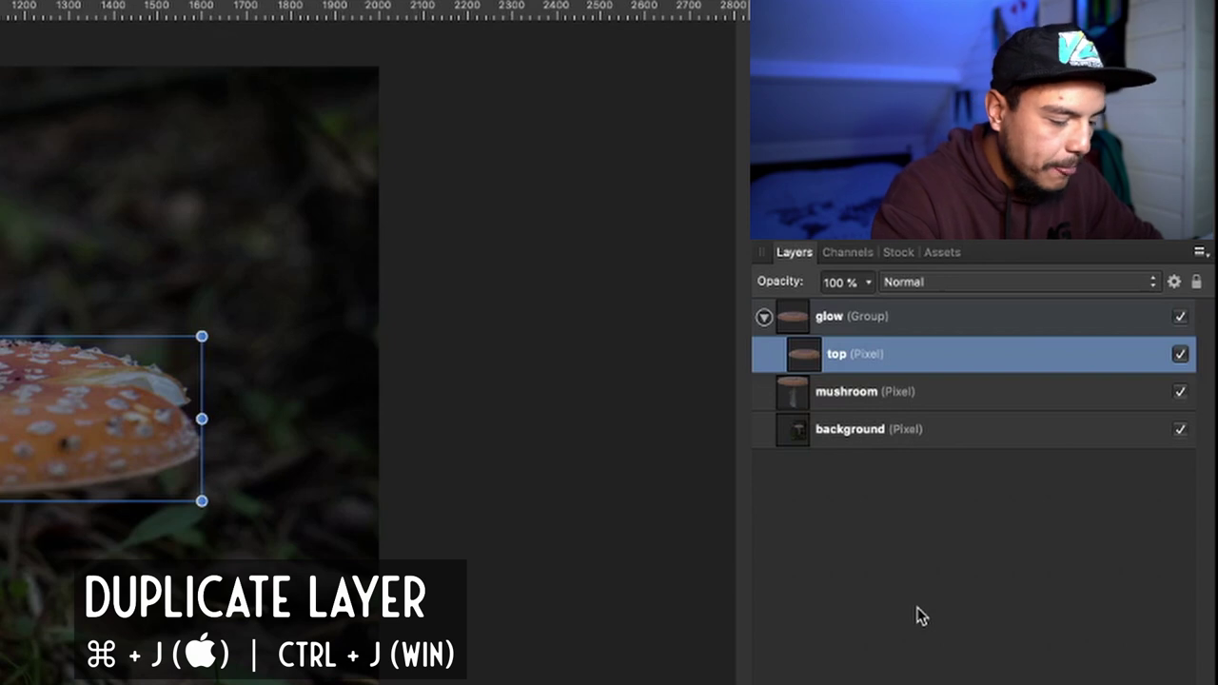
{"action": "key", "text": "super+j"}
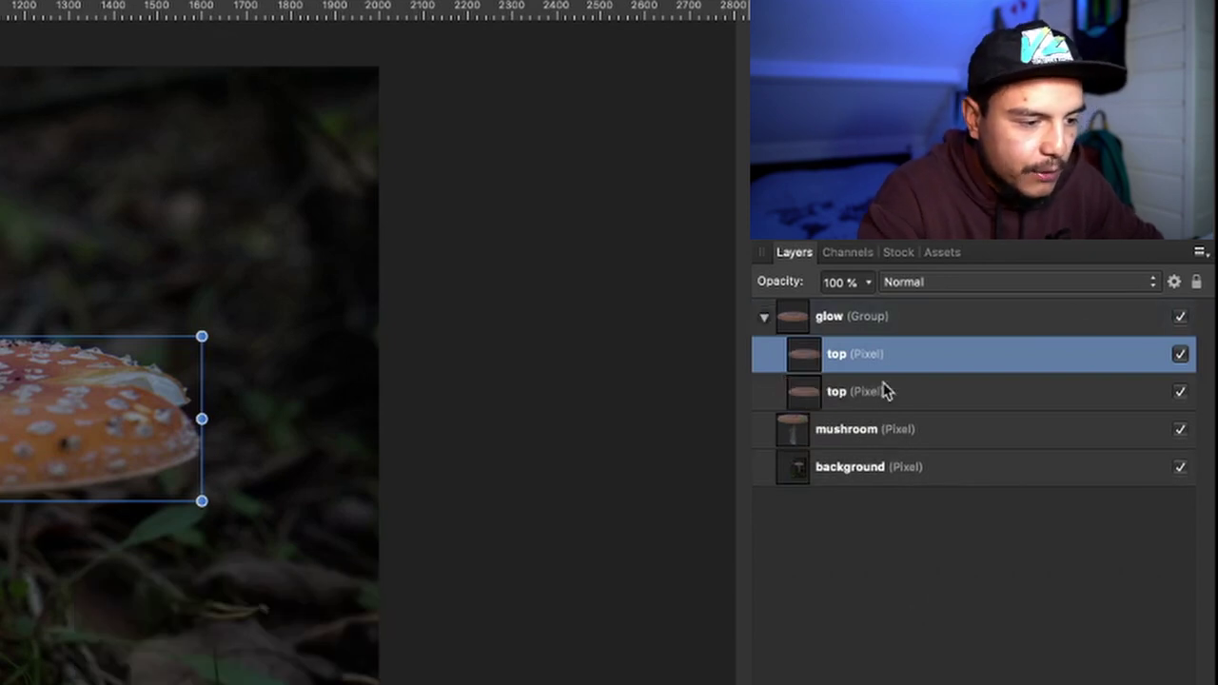
{"action": "left_click_drag", "start_coordinate": [845, 367], "coordinate": [842, 364]}
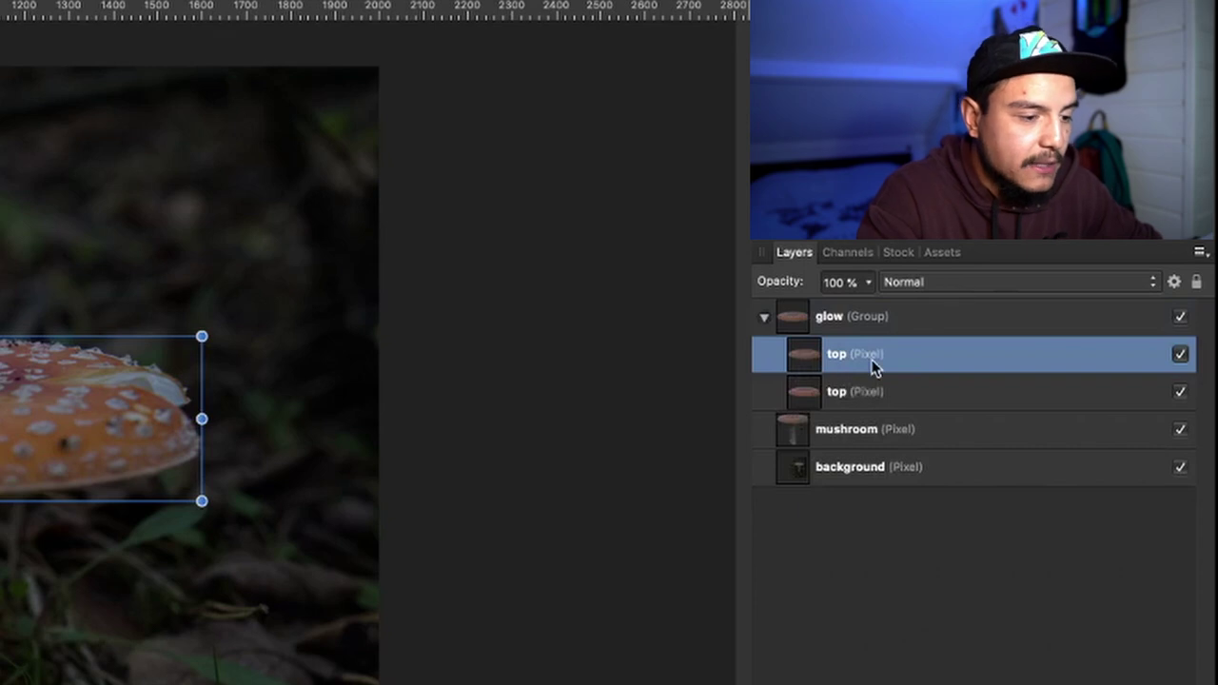
- Set the blend mode of the upper top layer in the glow group to Add
{"action": "left_click", "coordinate": [984, 282]}
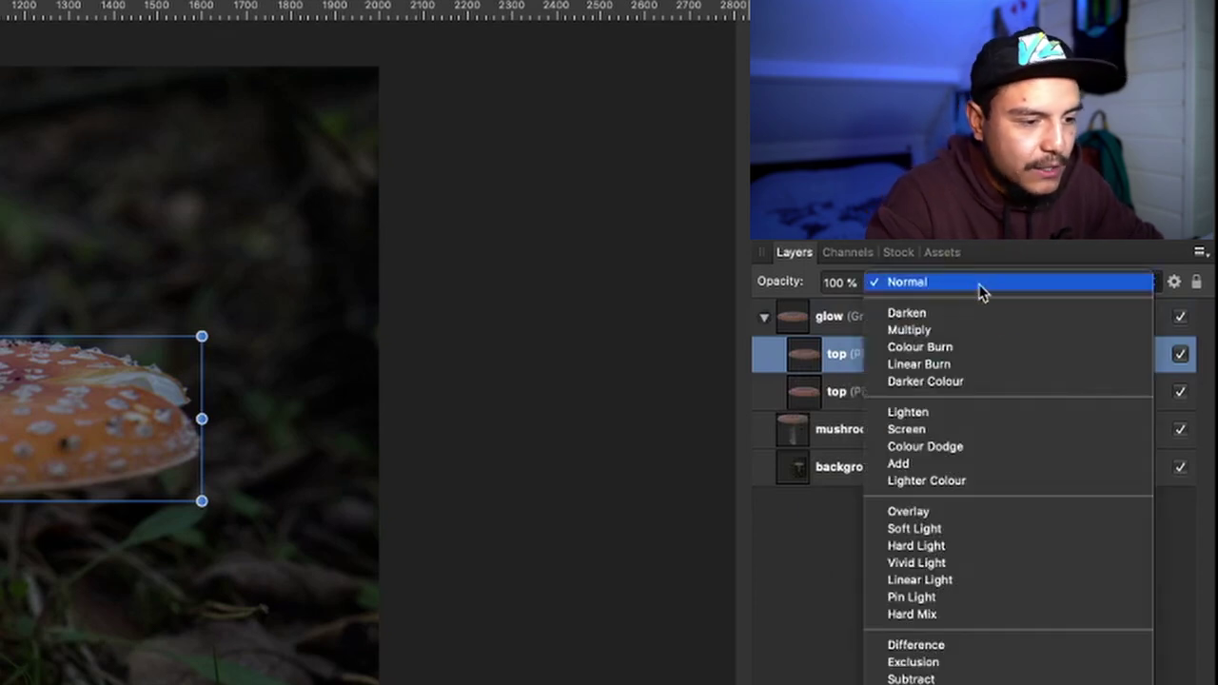
{"action": "left_click", "coordinate": [988, 284]}
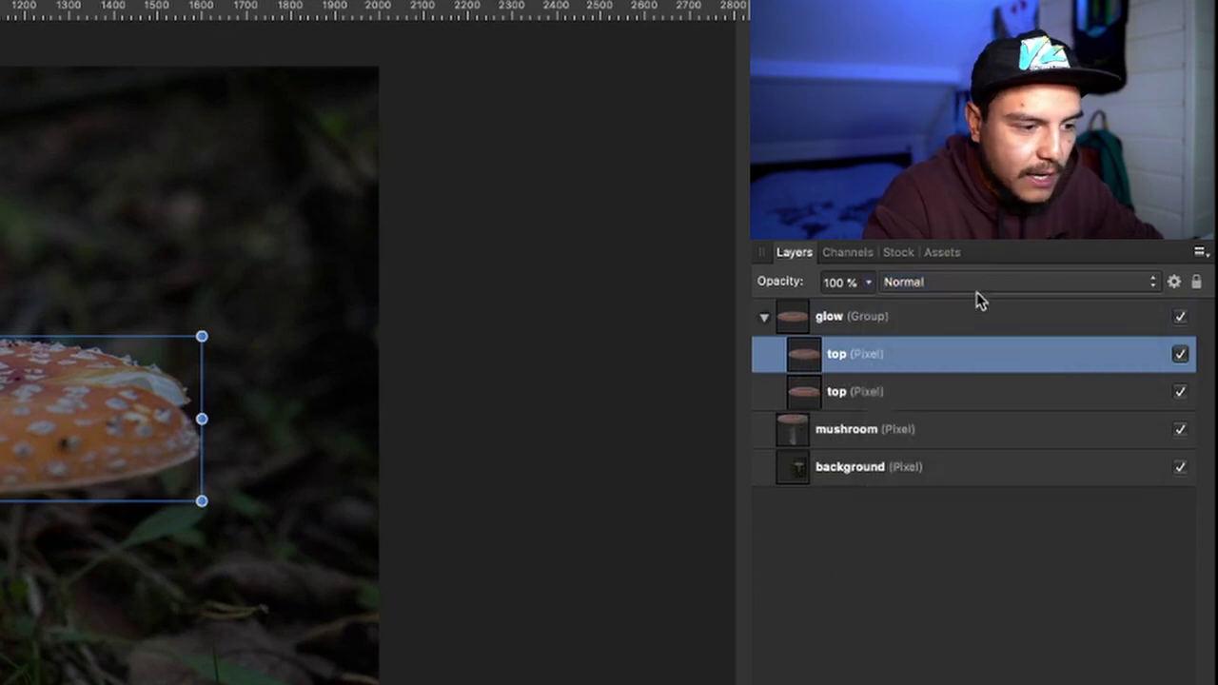
{"action": "left_click", "coordinate": [990, 285]}
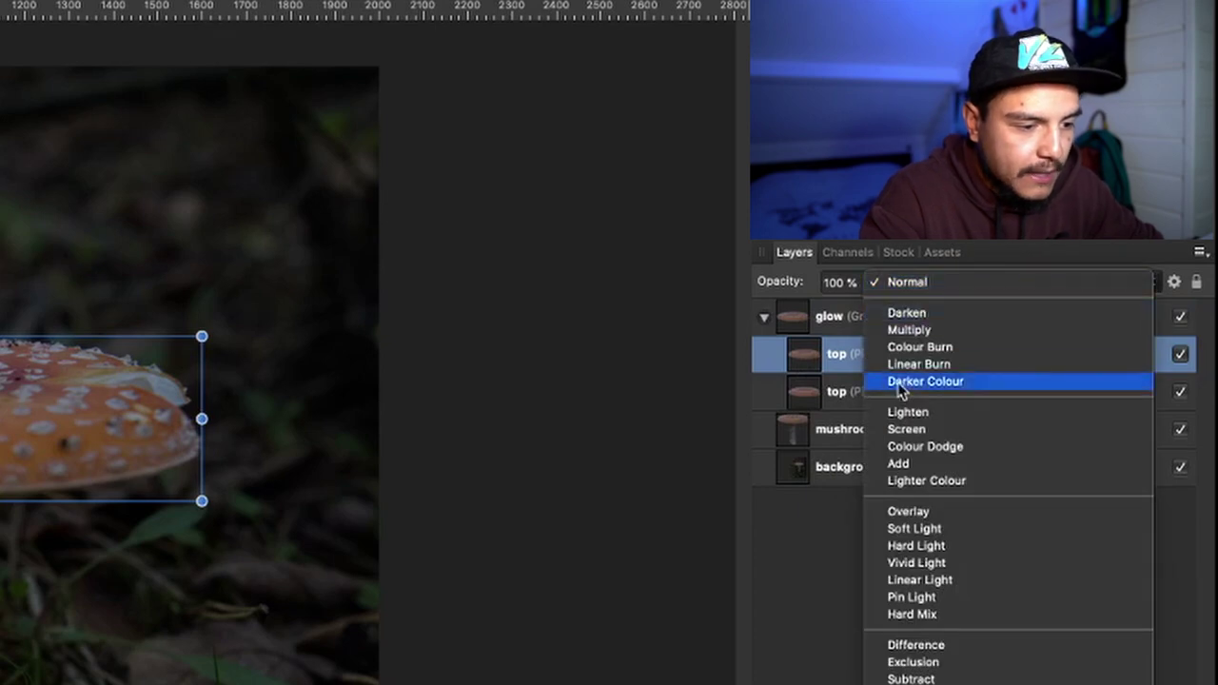
{"action": "left_click", "coordinate": [937, 464]}
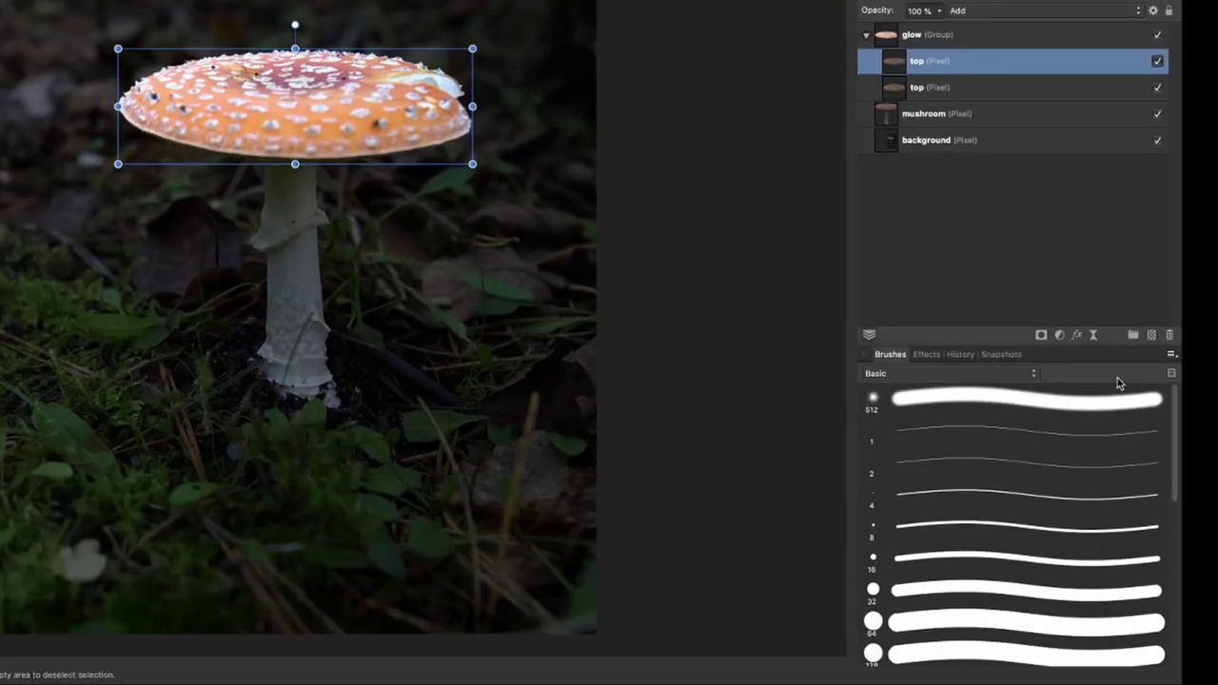
- Add a live Gaussian Blur with a 5 px radius to the upper top layer and compare the cap with it off and on
{"action": "left_click", "coordinate": [1093, 335]}
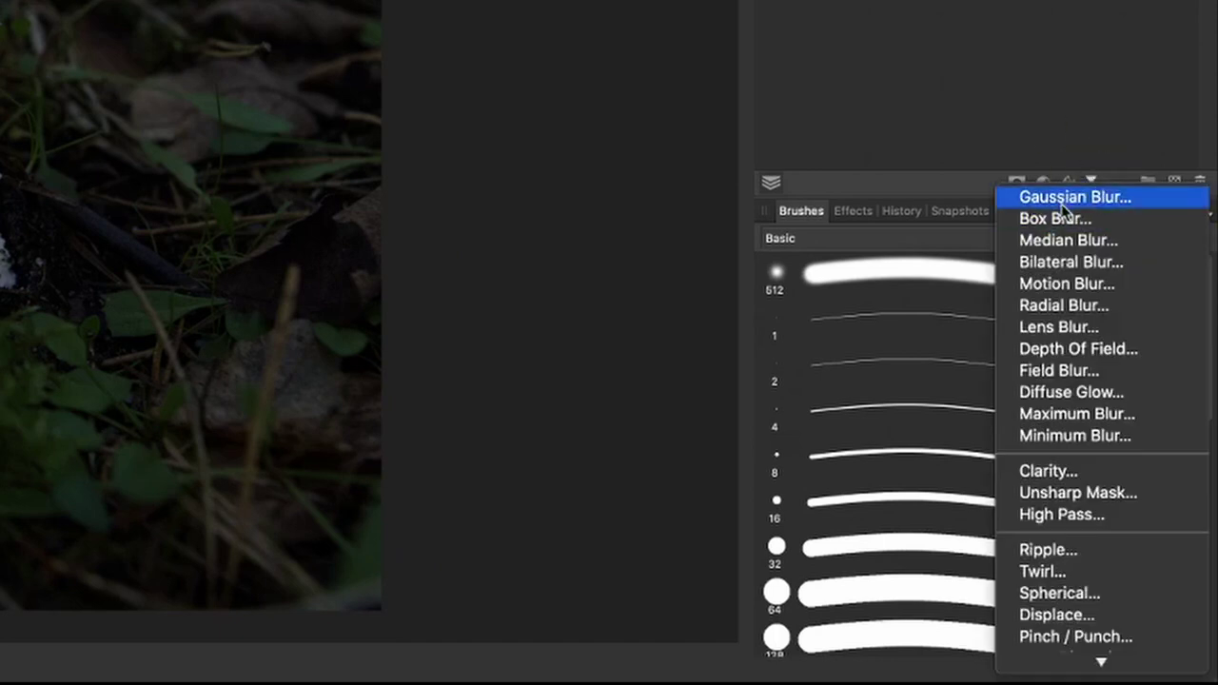
{"action": "left_click", "coordinate": [1091, 197]}
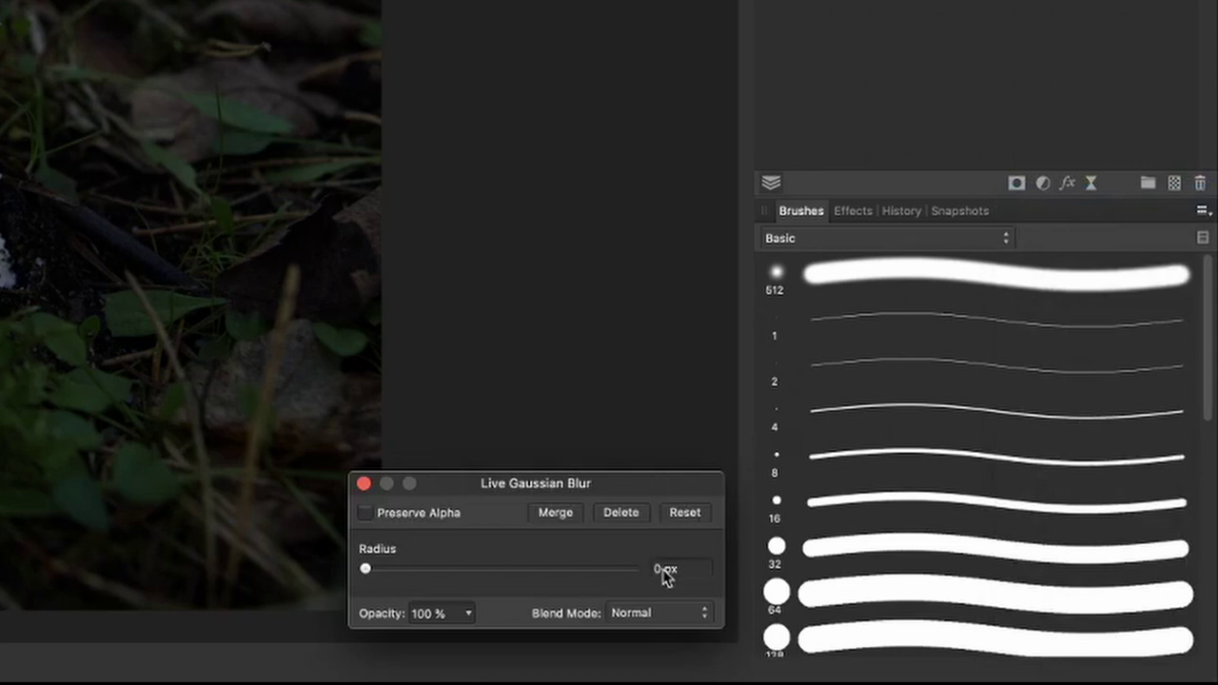
{"action": "left_click", "coordinate": [697, 571]}
{"action": "left_click_drag", "start_coordinate": [696, 571], "coordinate": [485, 571]}
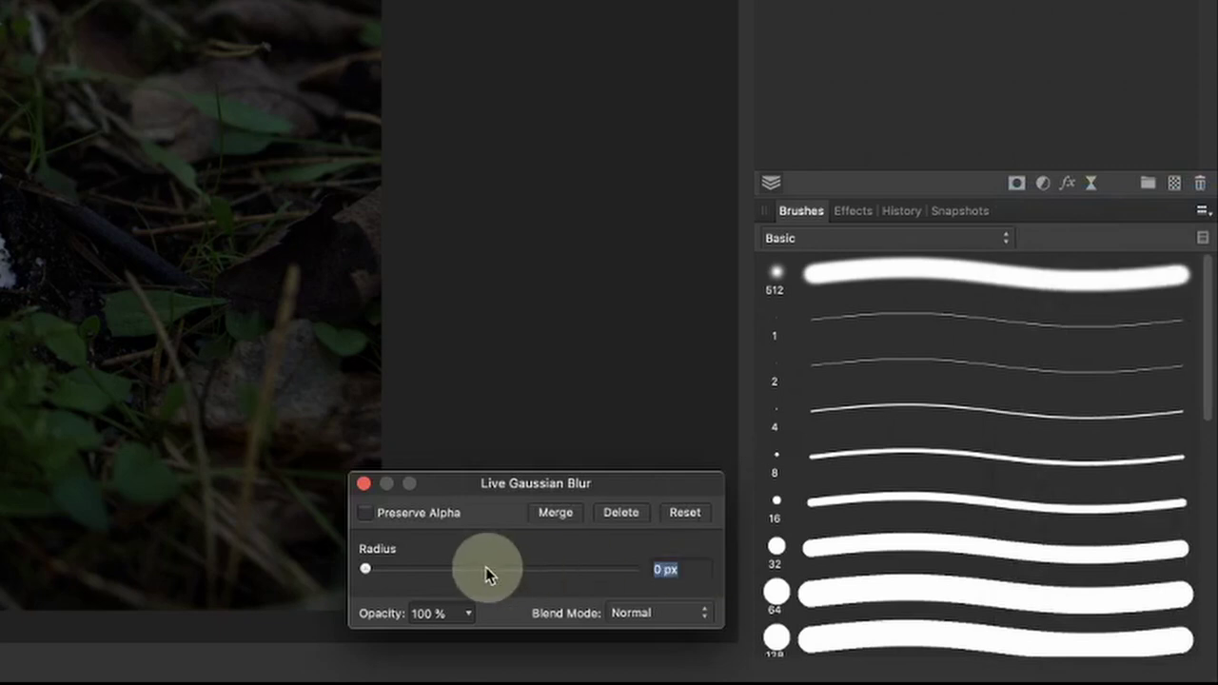
{"action": "left_click", "coordinate": [686, 571]}
{"action": "left_click_drag", "start_coordinate": [689, 569], "coordinate": [583, 567]}
{"action": "type", "text": "5"}
{"action": "key", "text": "Return"}
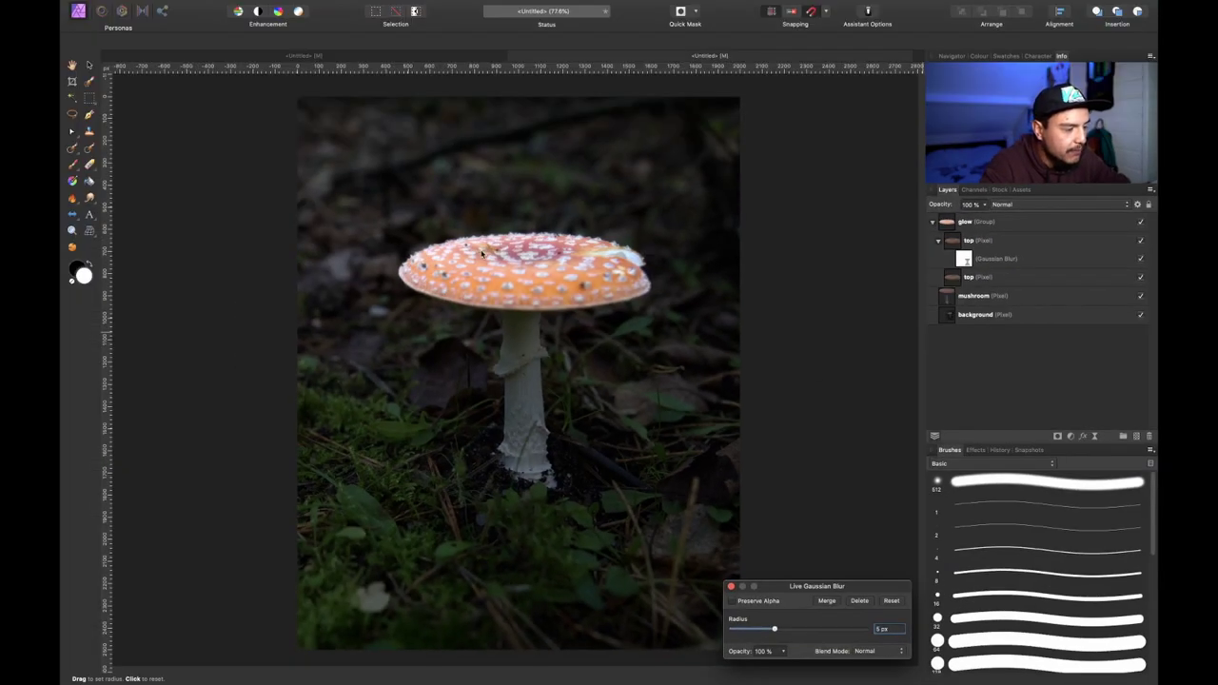
{"action": "scroll", "coordinate": [481, 255], "scroll_direction": "up", "scroll_amount": 5}
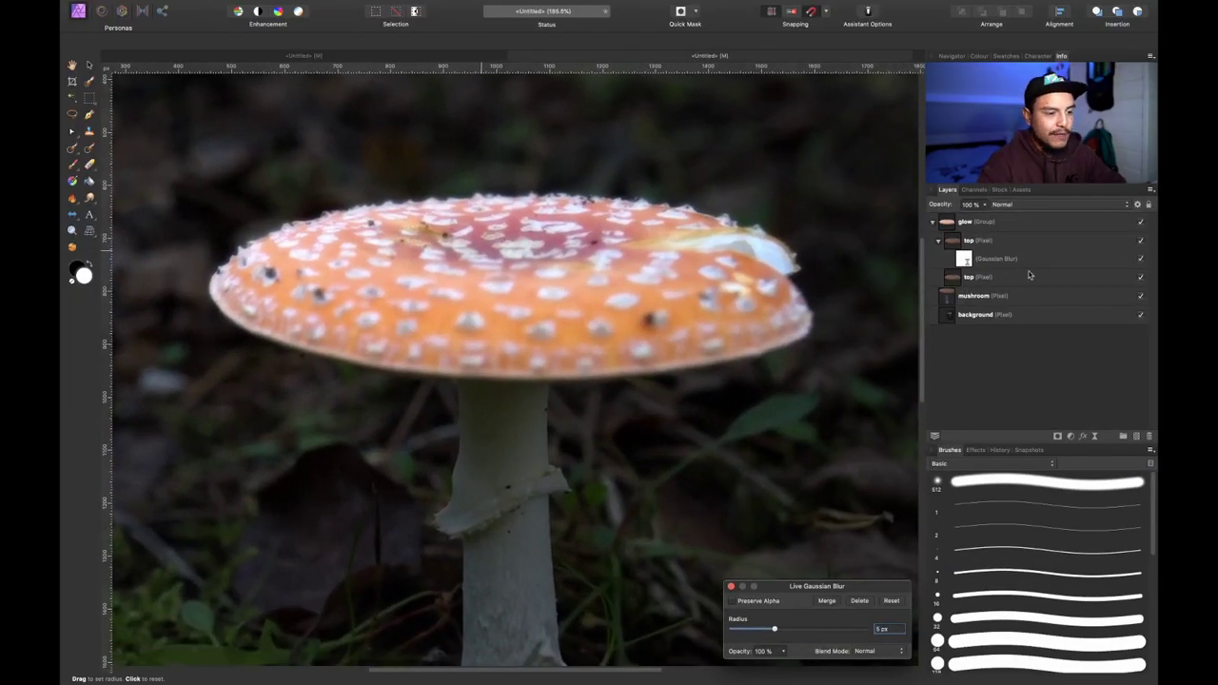
{"action": "left_click", "coordinate": [1142, 259]}
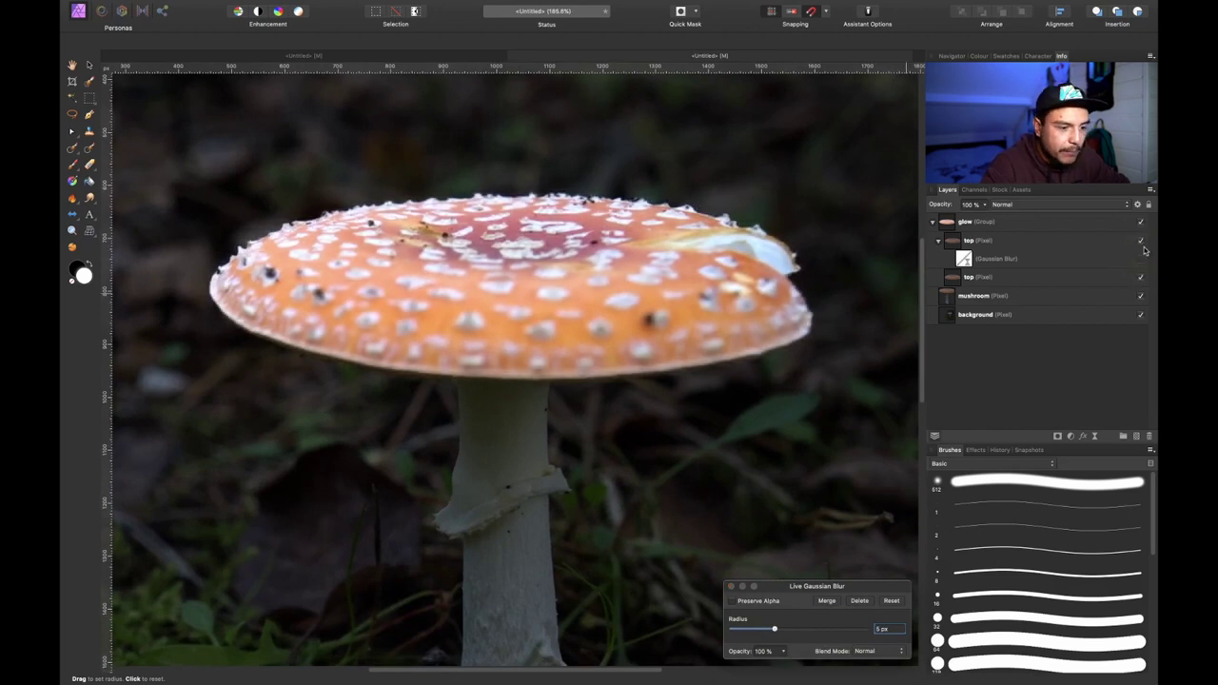
{"action": "left_click", "coordinate": [1142, 260]}
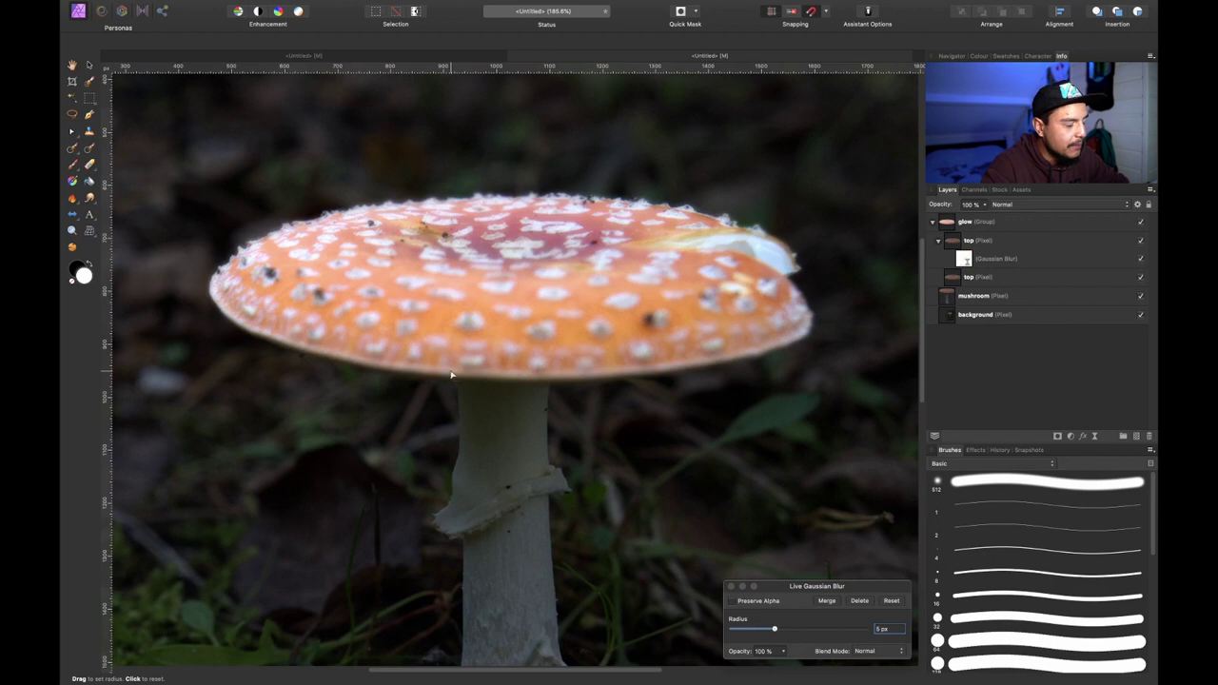
{"action": "key", "text": "super+0"}
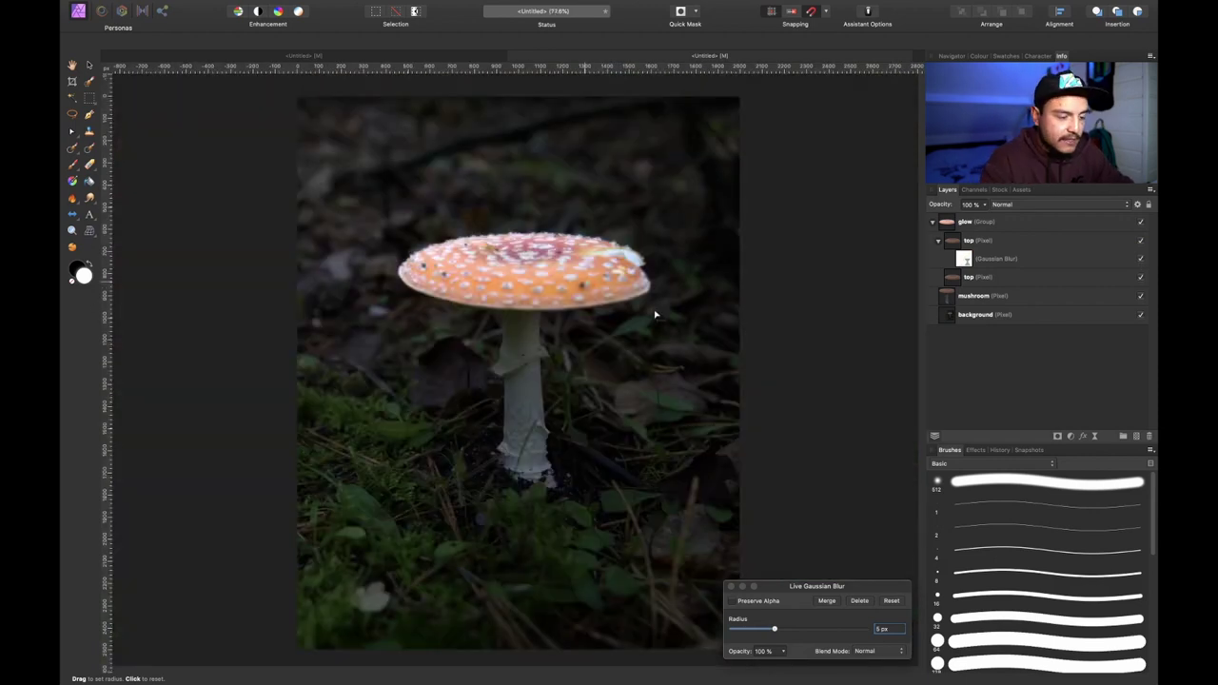
- Rename the blurred top layer as "5px" and duplicate it together with its blur
{"action": "double_click", "coordinate": [967, 243]}
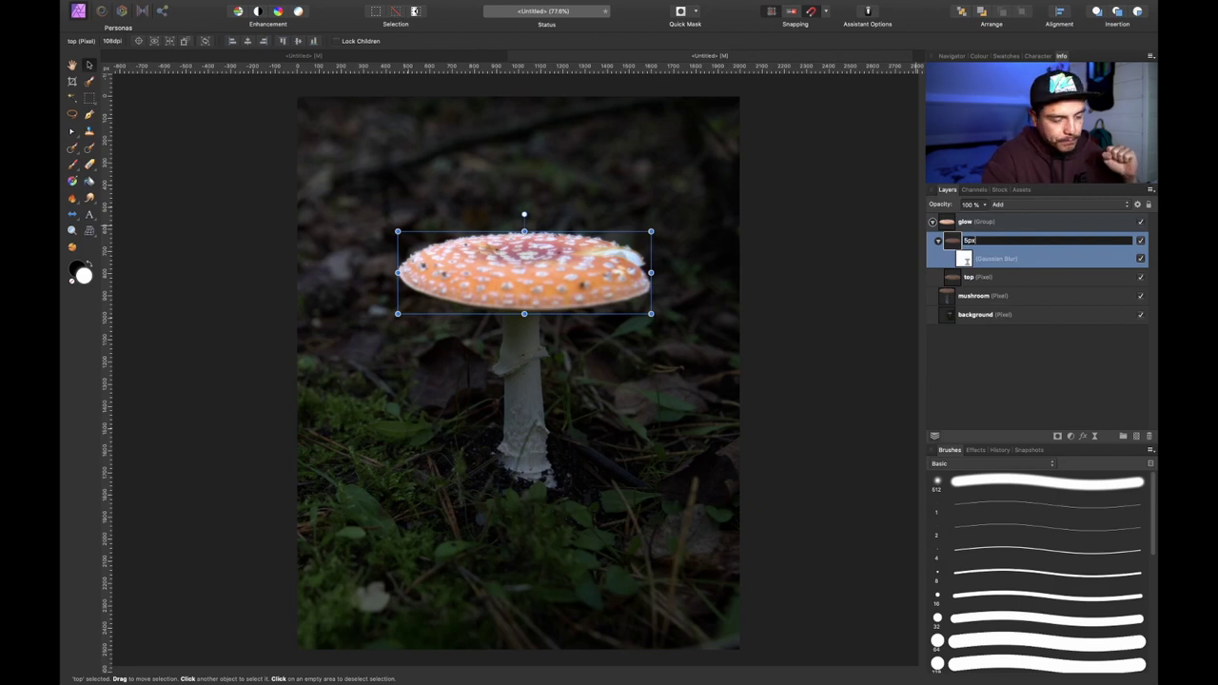
{"action": "key", "text": "Return"}
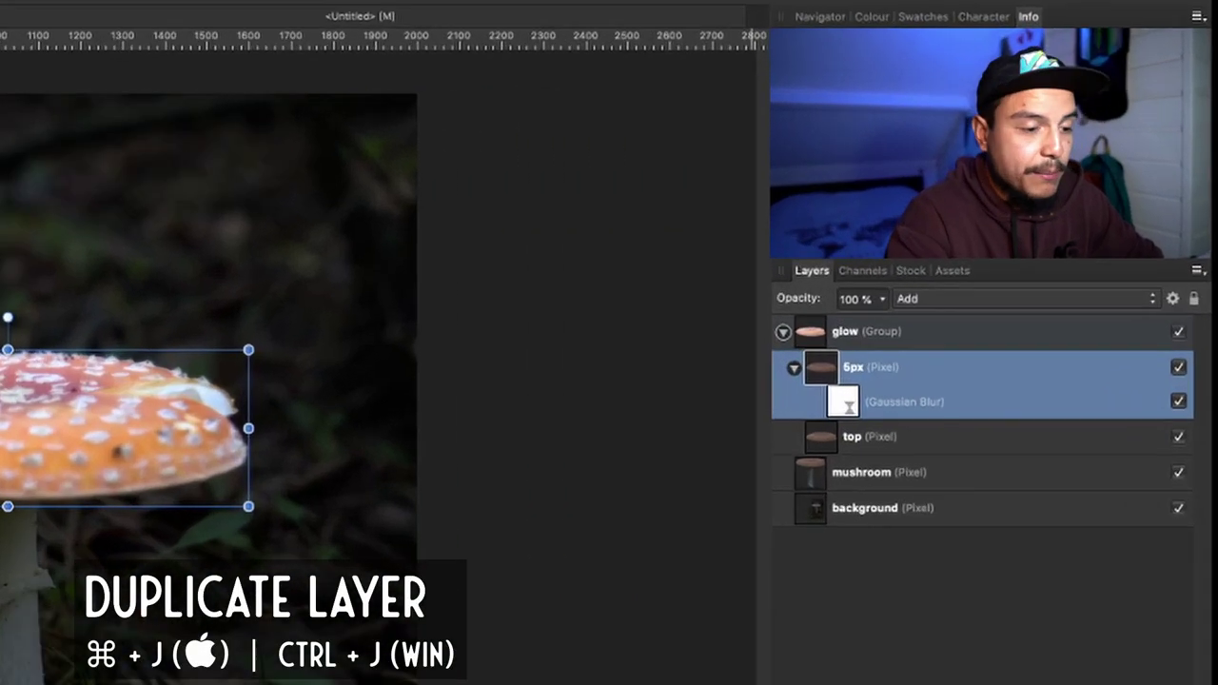
{"action": "key", "text": "super+j"}
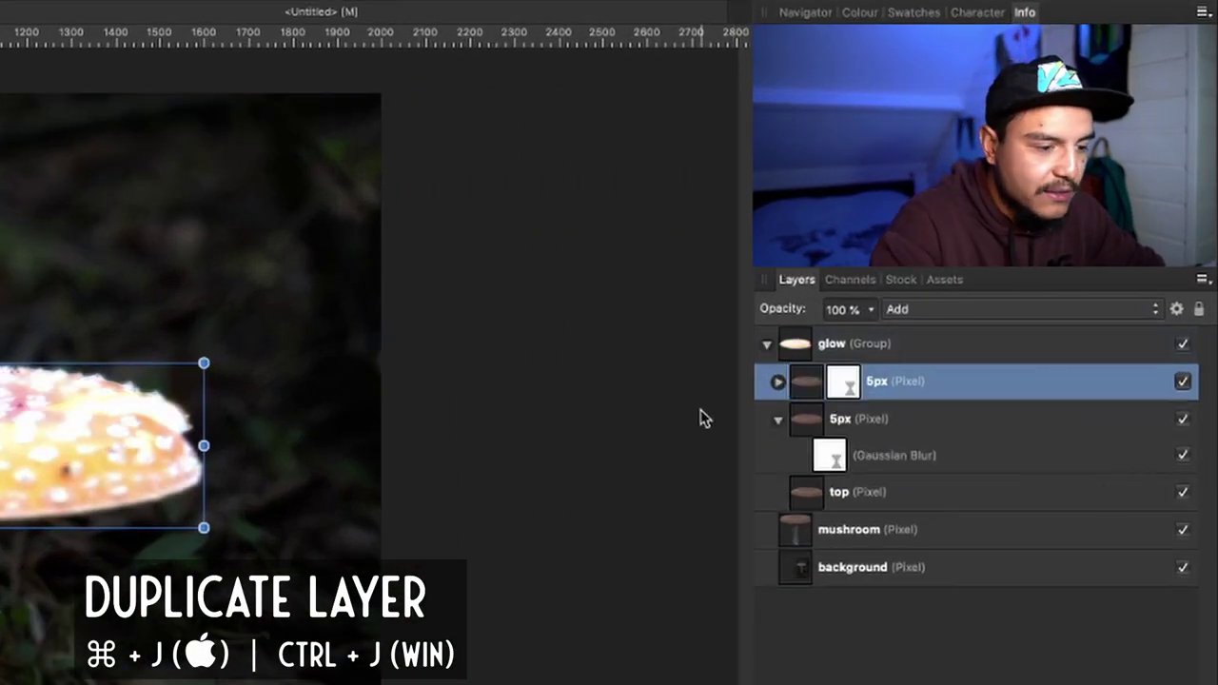
- Set the Gaussian Blur radius of the upper 5px copy to 100 px and compare the glow with the blur off and on
{"action": "left_click", "coordinate": [778, 381]}
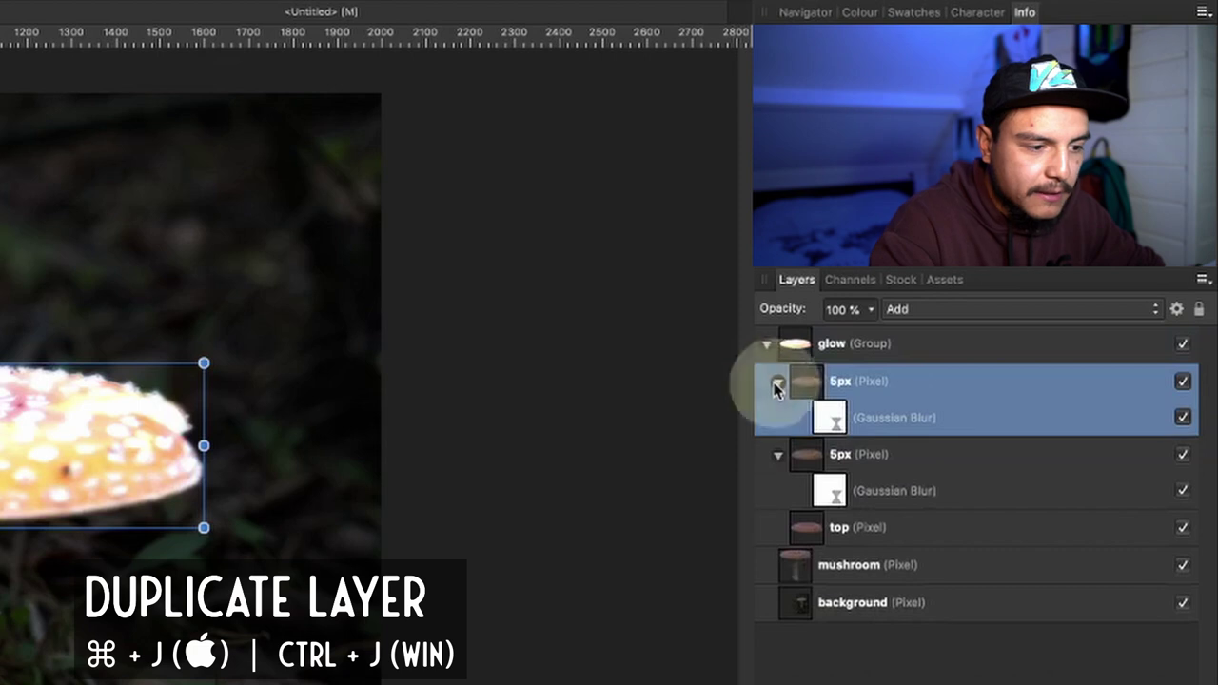
{"action": "double_click", "coordinate": [827, 418]}
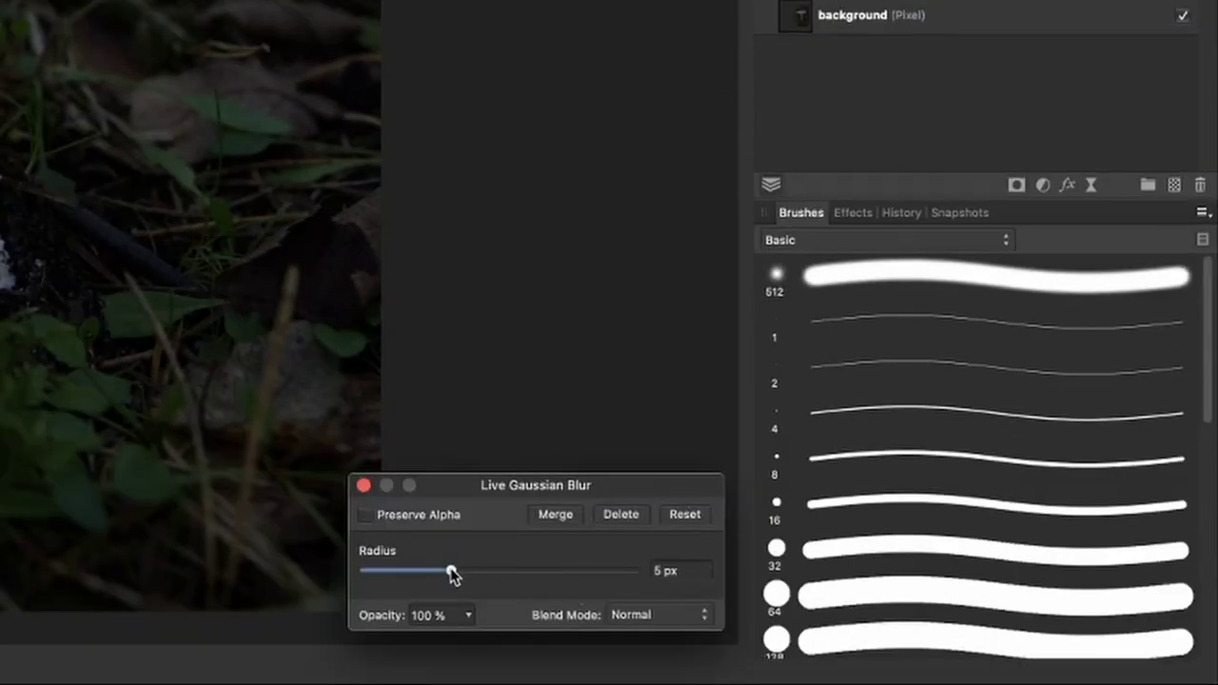
{"action": "left_click", "coordinate": [452, 573]}
{"action": "left_click_drag", "start_coordinate": [452, 571], "coordinate": [633, 584]}
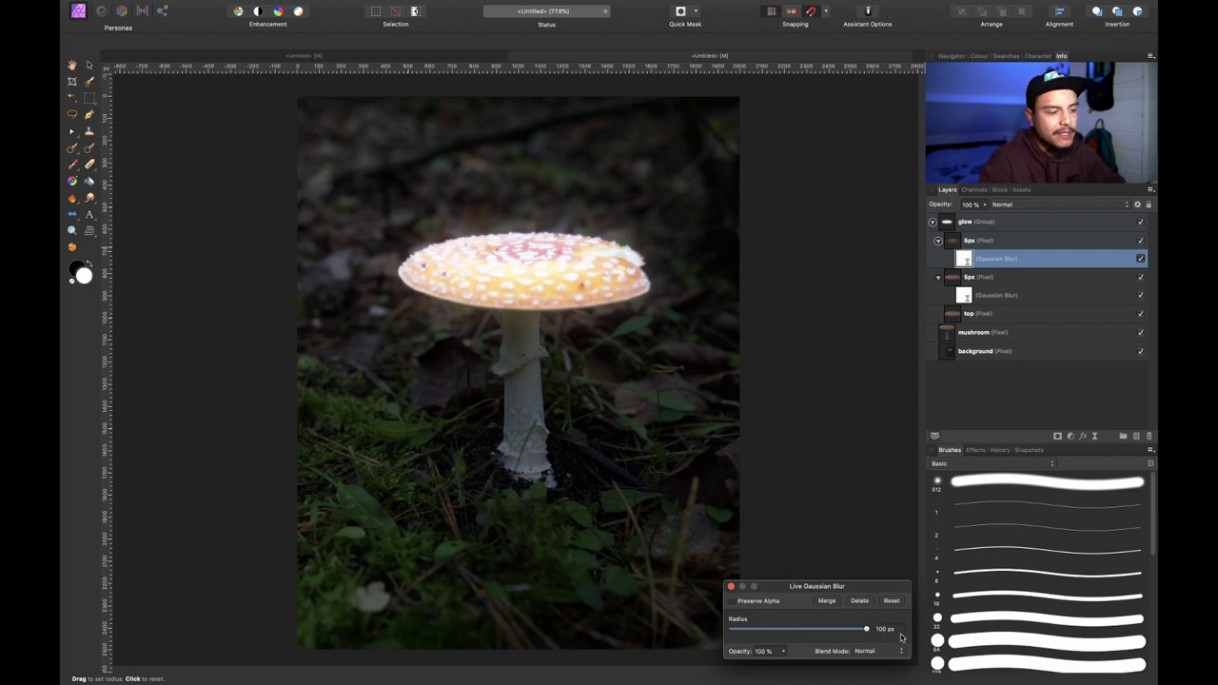
{"action": "left_click", "coordinate": [729, 586]}
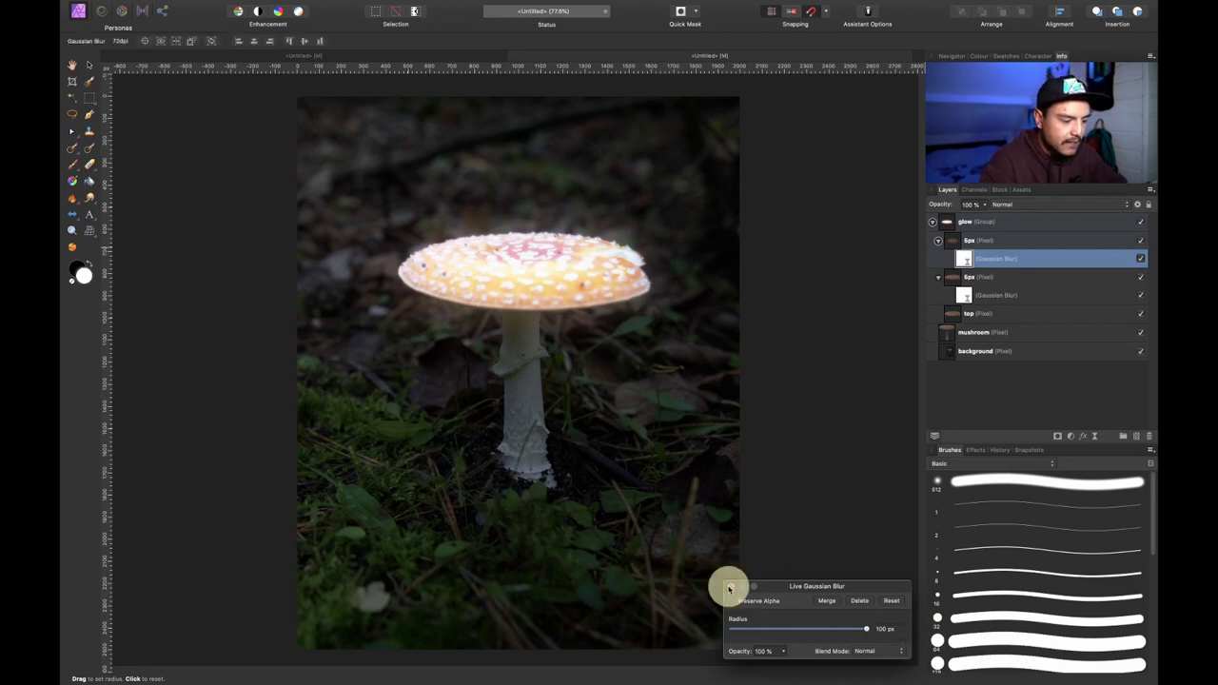
{"action": "left_click", "coordinate": [1140, 260]}
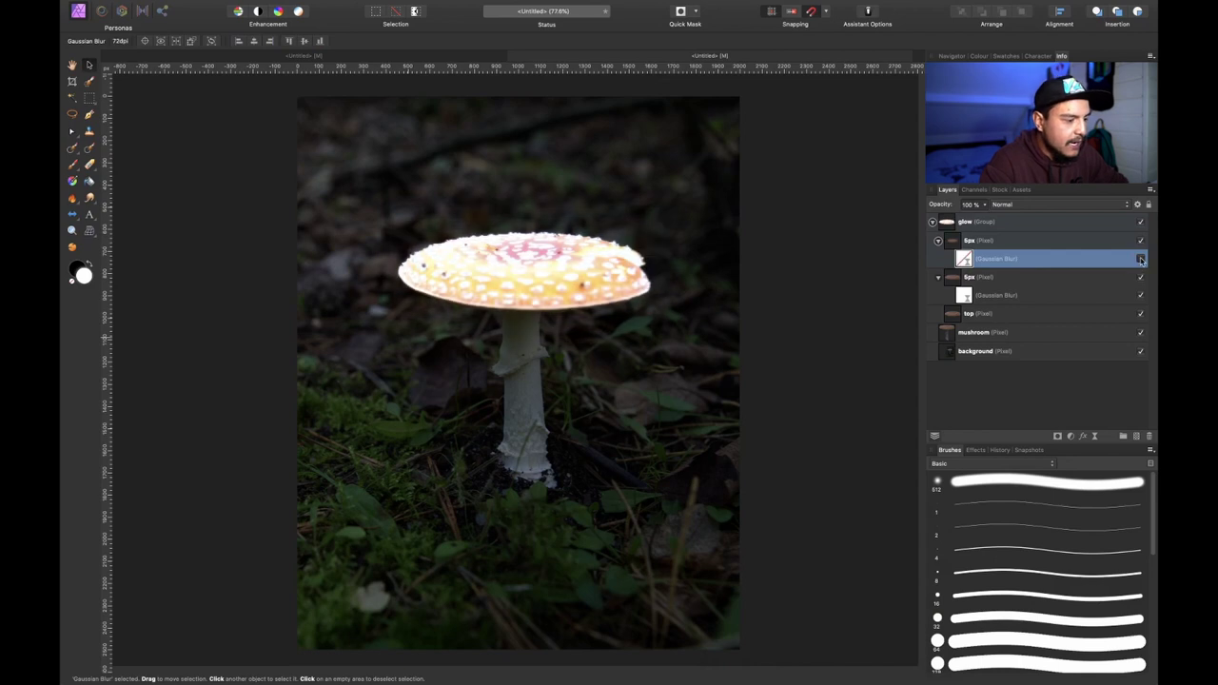
{"action": "left_click", "coordinate": [1139, 259]}
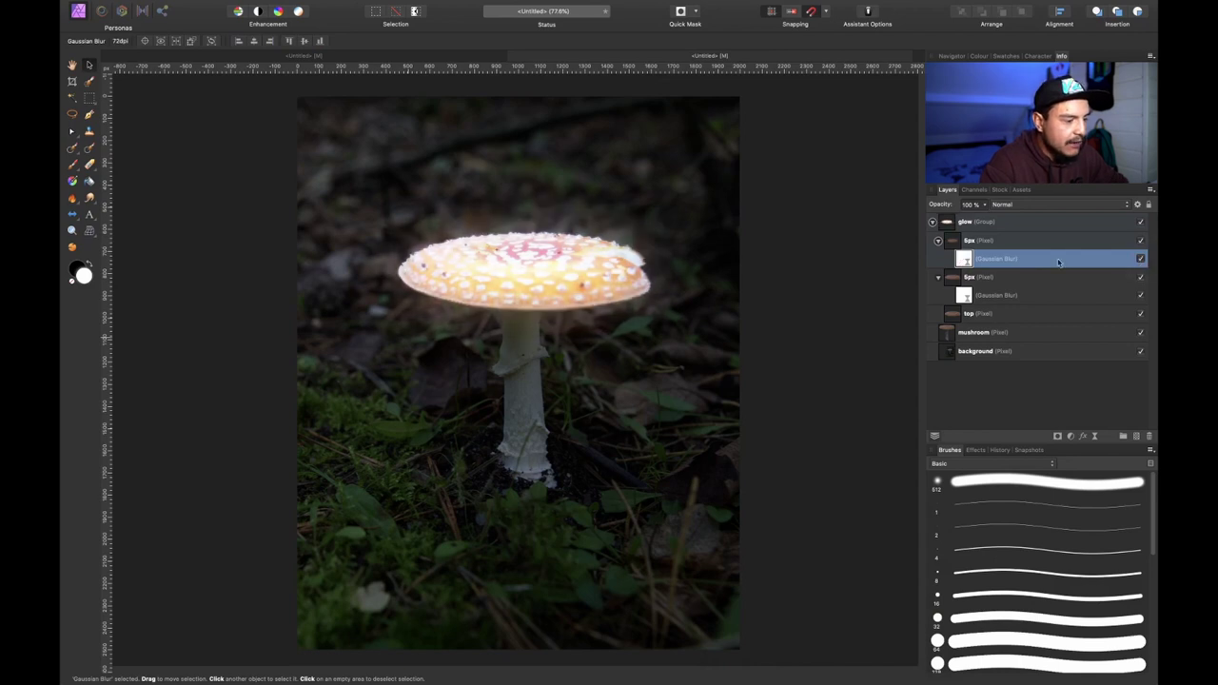
- Rename the uppermost layer in the glow group as "100px" and duplicate it
{"action": "double_click", "coordinate": [970, 241]}
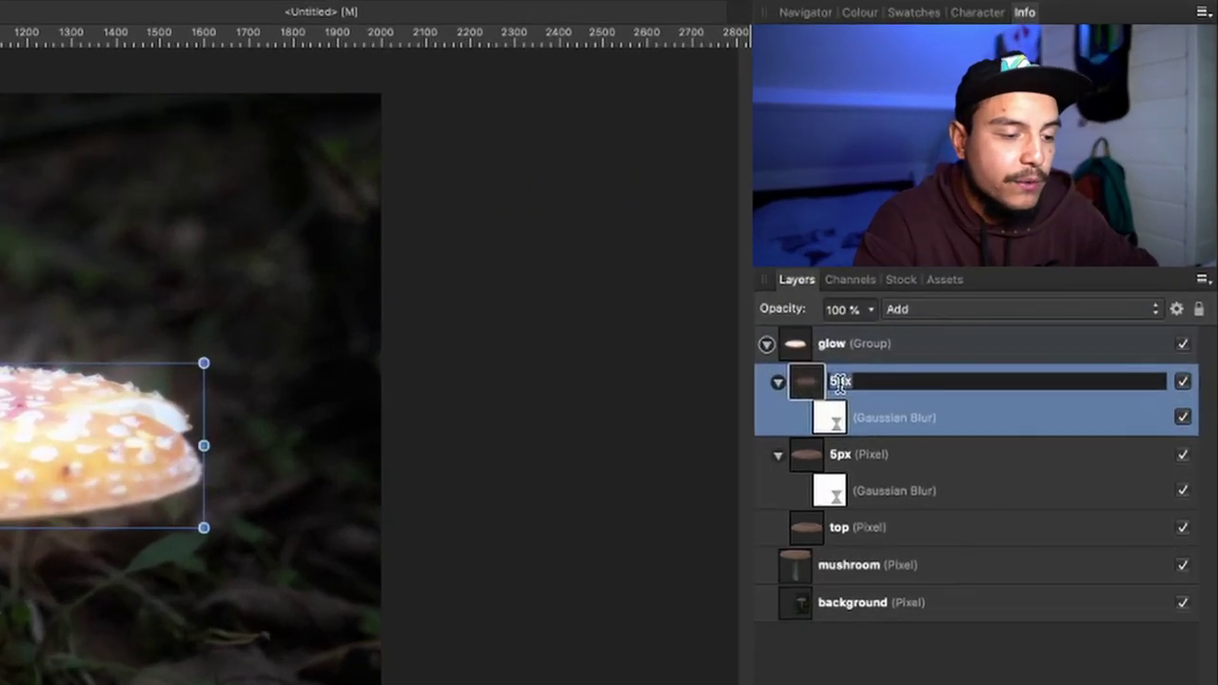
{"action": "type", "text": "100px"}
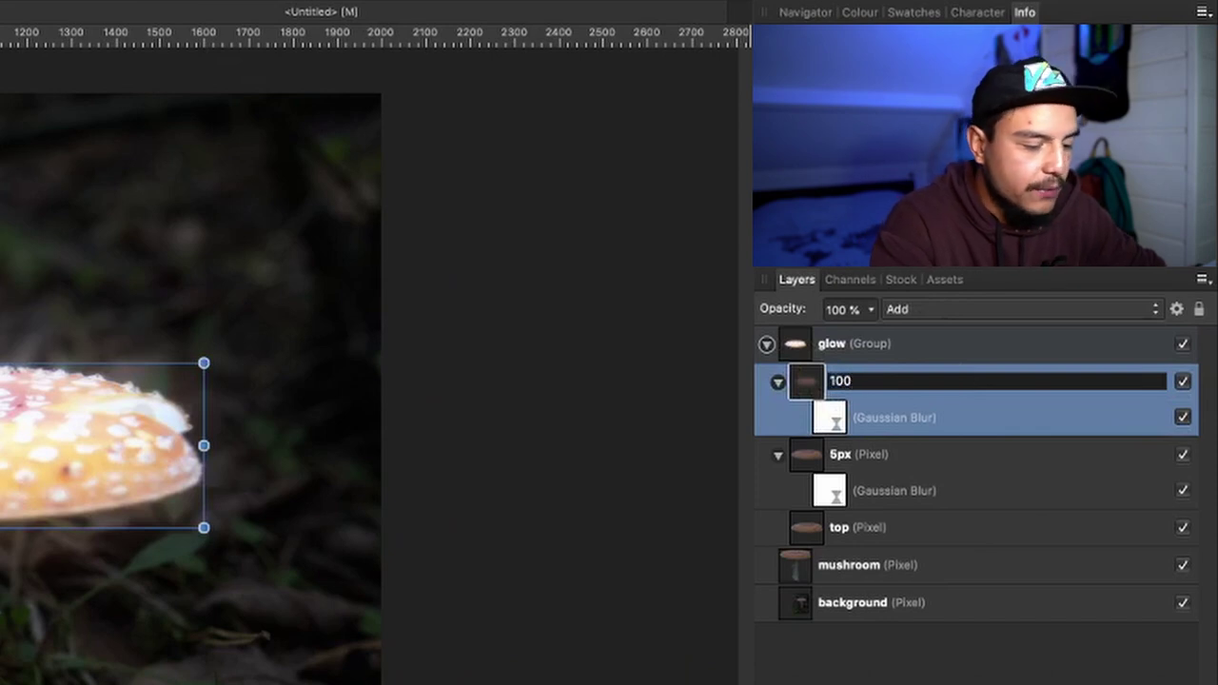
{"action": "key", "text": "Return"}
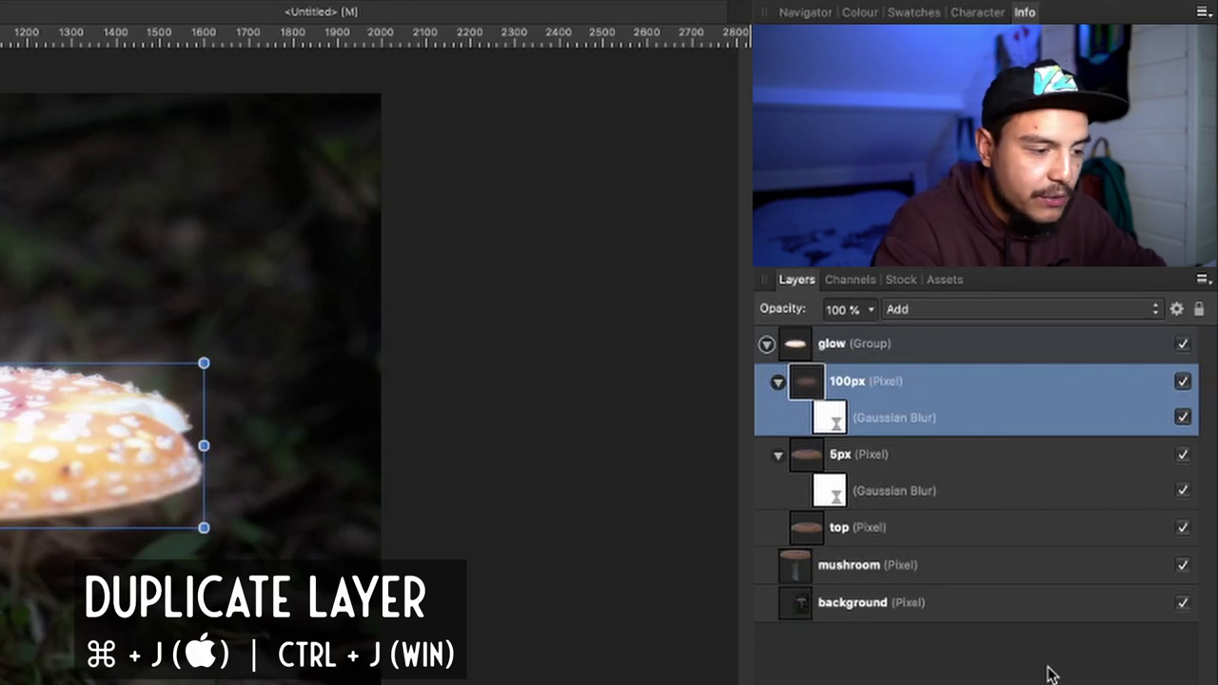
{"action": "key", "text": "super+j"}
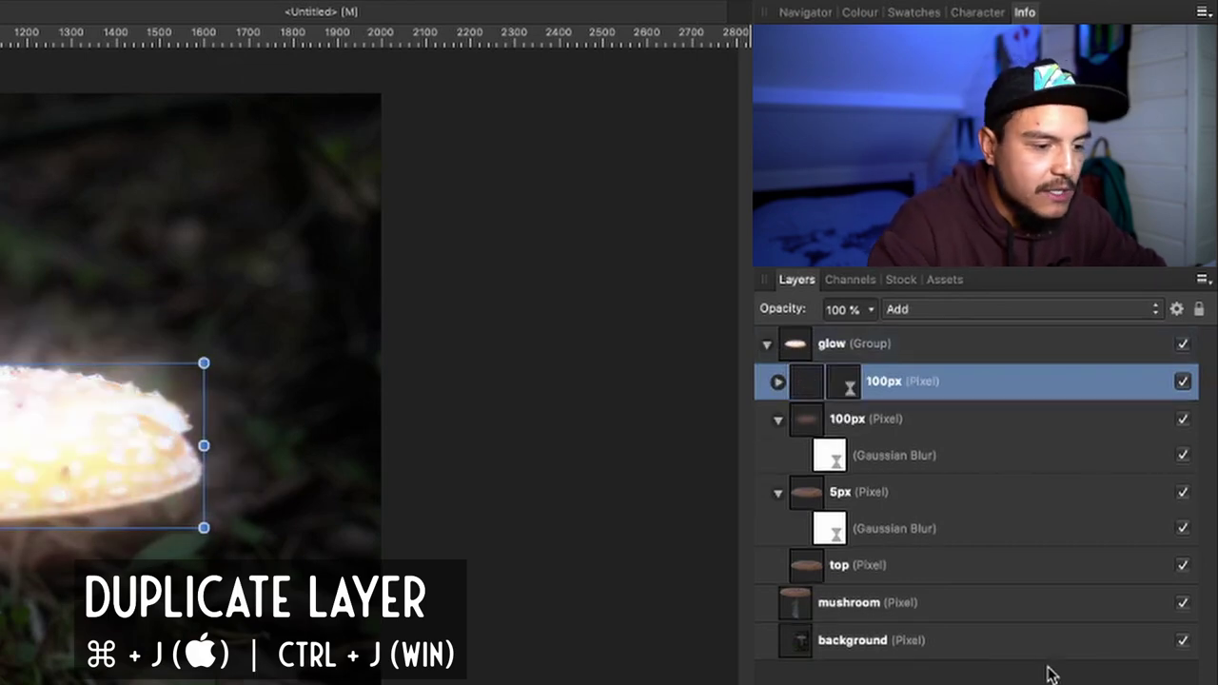
- Set the Gaussian Blur radius of the upper 100px copy to 250 px and compare the glow with the blur off and on
{"action": "left_click", "coordinate": [844, 386]}
{"action": "double_click", "coordinate": [833, 426]}
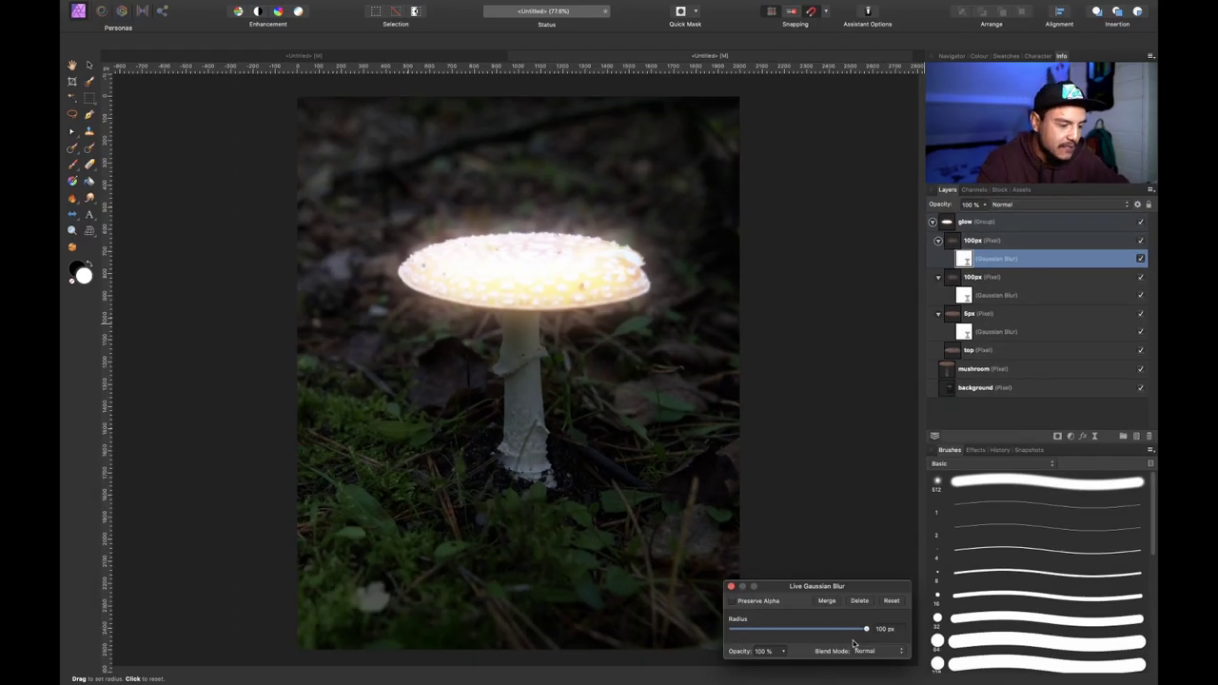
{"action": "left_click_drag", "start_coordinate": [866, 630], "coordinate": [930, 634]}
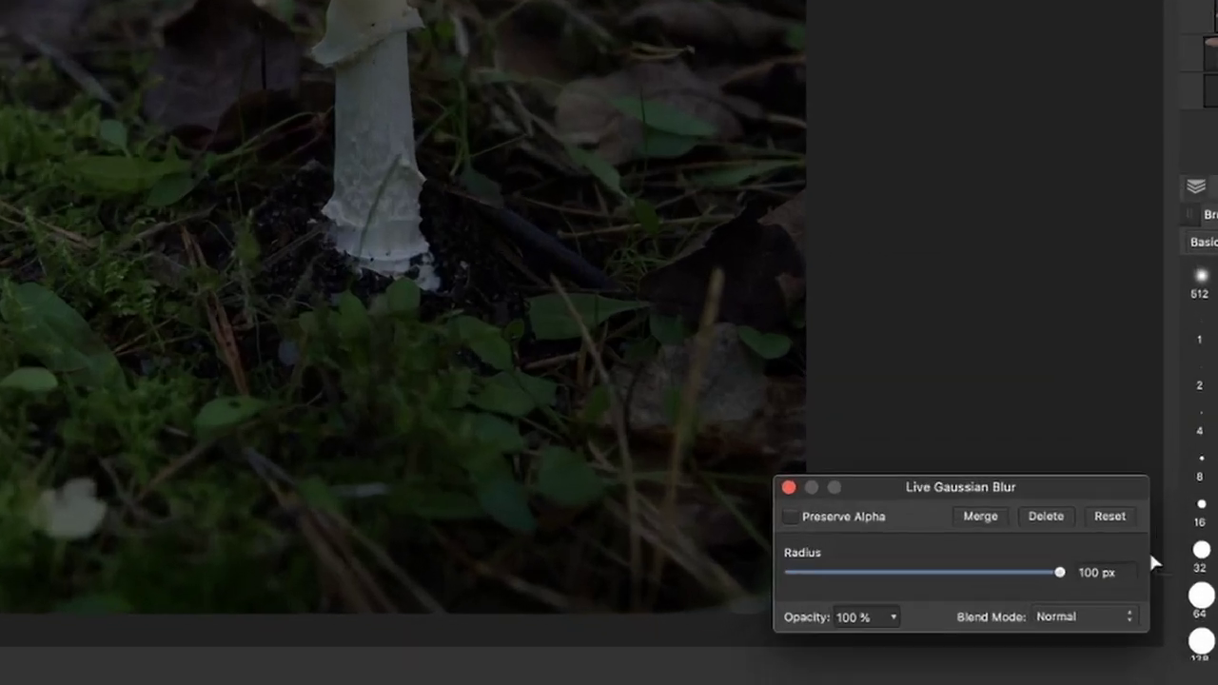
{"action": "left_click_drag", "start_coordinate": [1128, 581], "coordinate": [1042, 577]}
{"action": "type", "text": "250"}
{"action": "key", "text": "Return"}
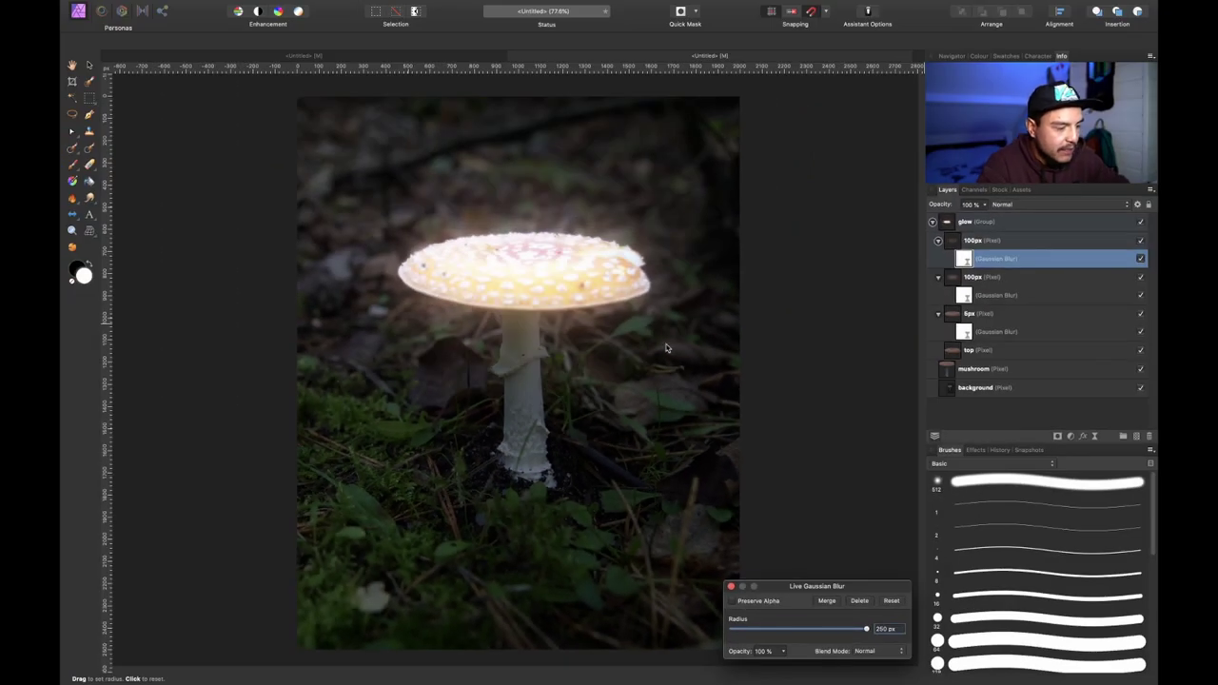
{"action": "left_click", "coordinate": [731, 587]}
{"action": "left_click", "coordinate": [1141, 259]}
{"action": "left_click", "coordinate": [1141, 258]}
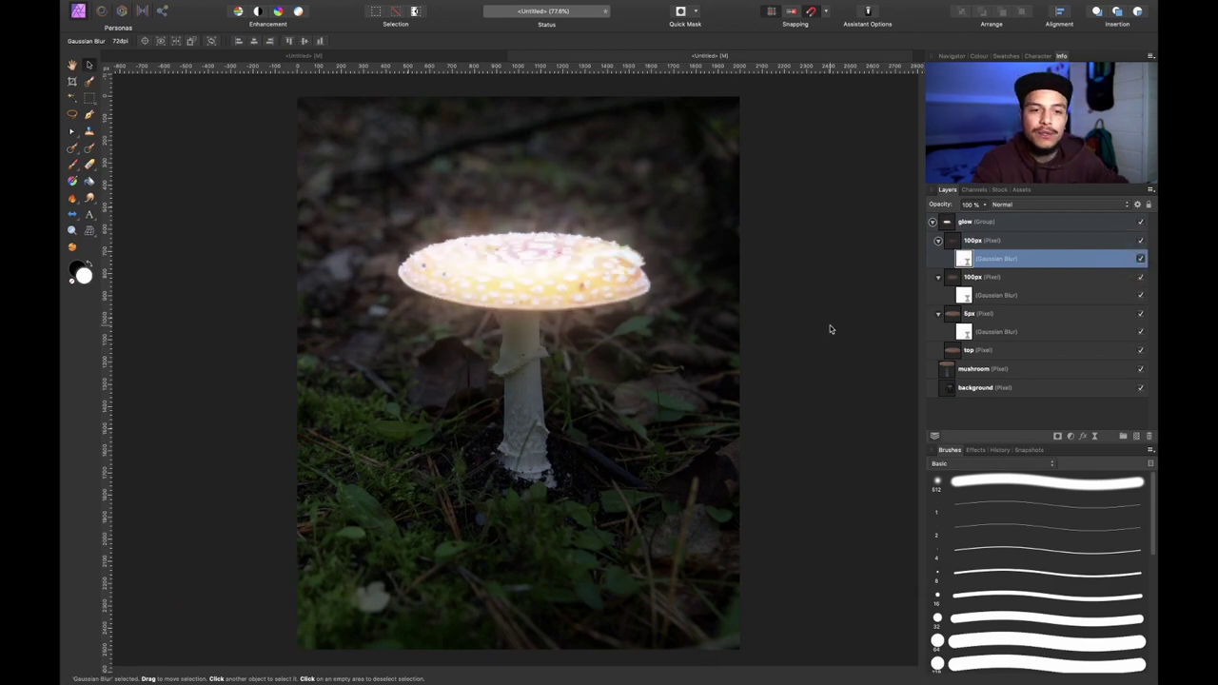
- Rename the uppermost layer in the glow group as "250px" and duplicate it
{"action": "double_click", "coordinate": [973, 241]}
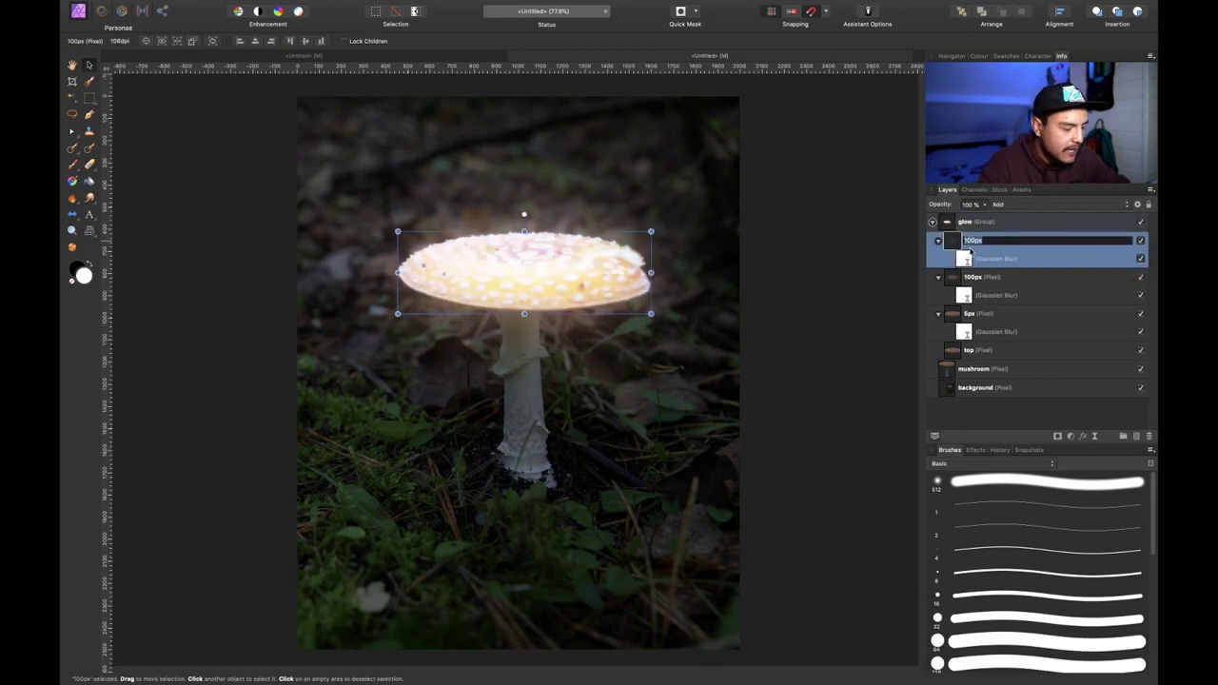
{"action": "type", "text": "250px"}
{"action": "key", "text": "Return"}
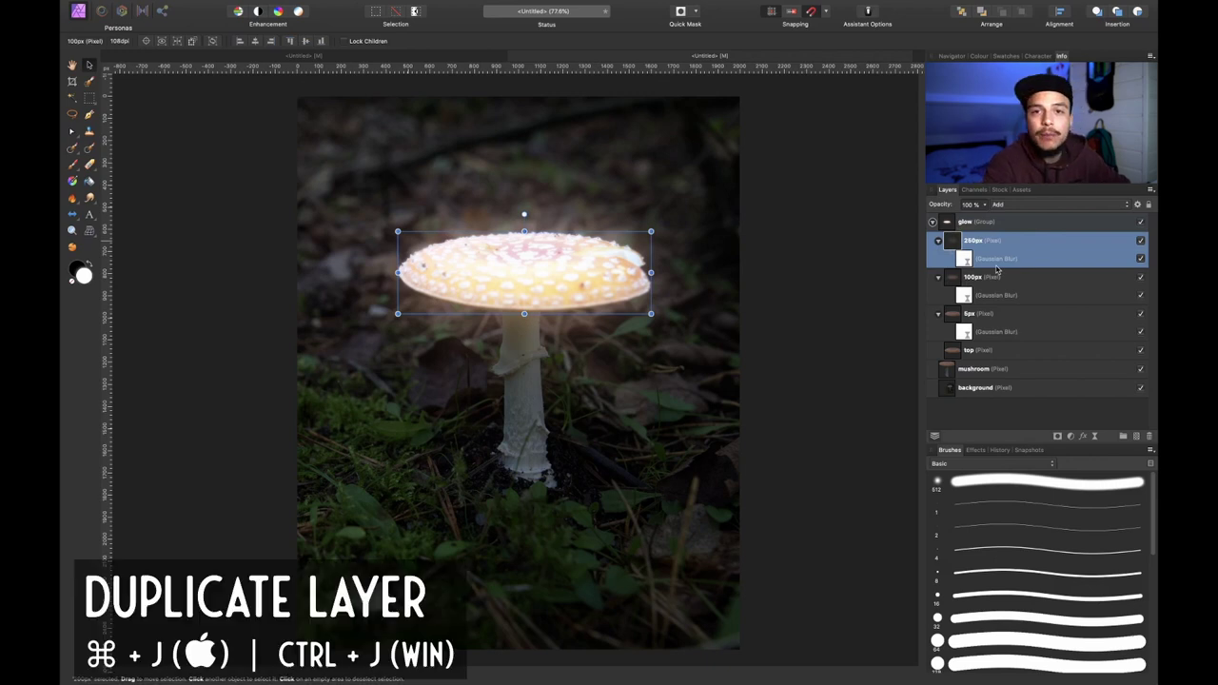
{"action": "key", "text": "ctrl+j"}
- Set the Gaussian Blur radius of the upper 250px copy to 500 px
{"action": "left_click", "coordinate": [973, 247]}
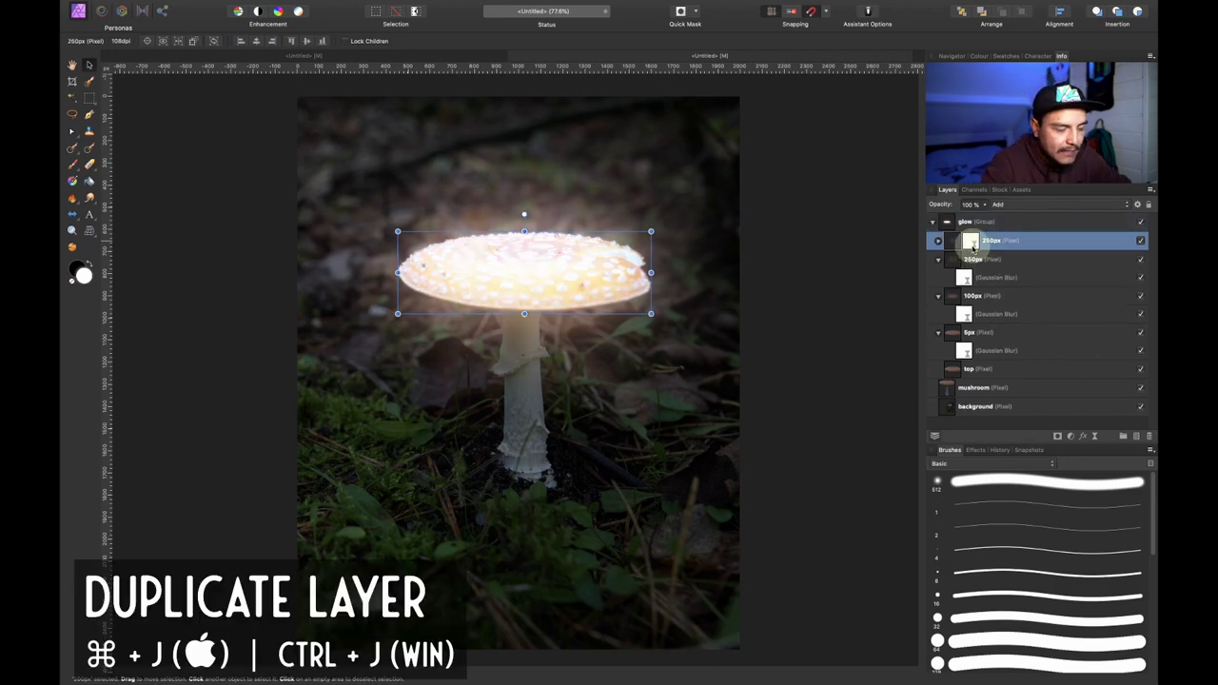
{"action": "left_click", "coordinate": [966, 258]}
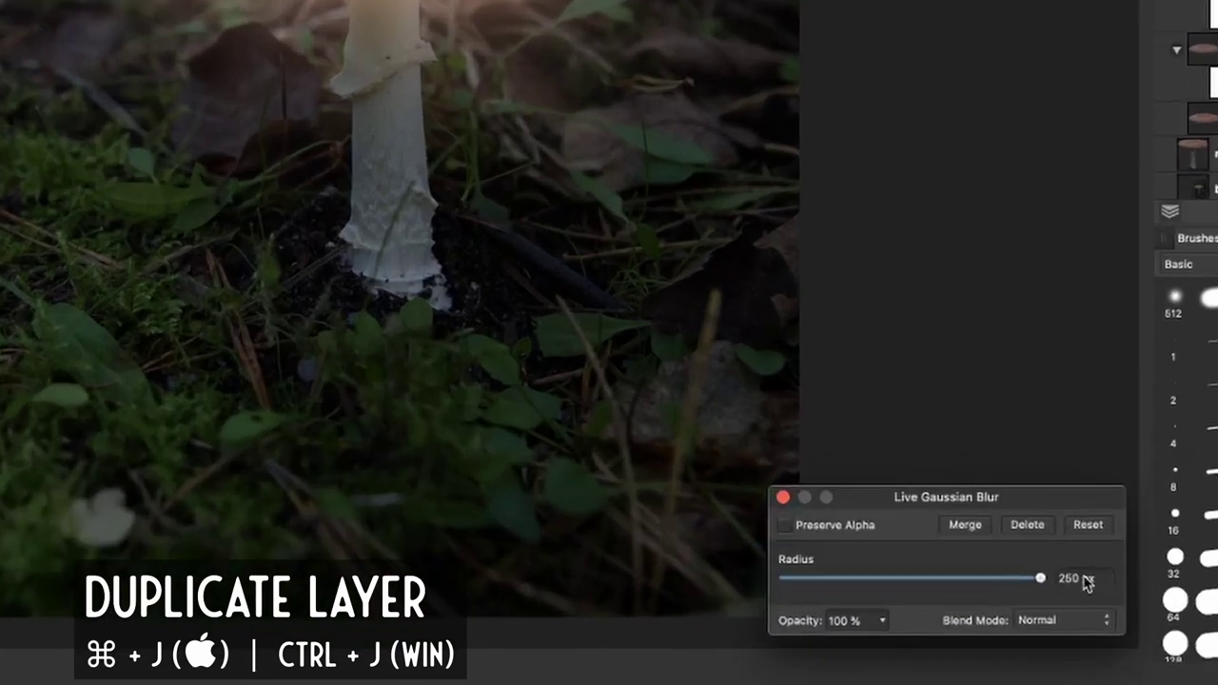
{"action": "left_click", "coordinate": [902, 629]}
{"action": "type", "text": "0"}
{"action": "key", "text": "Return"}
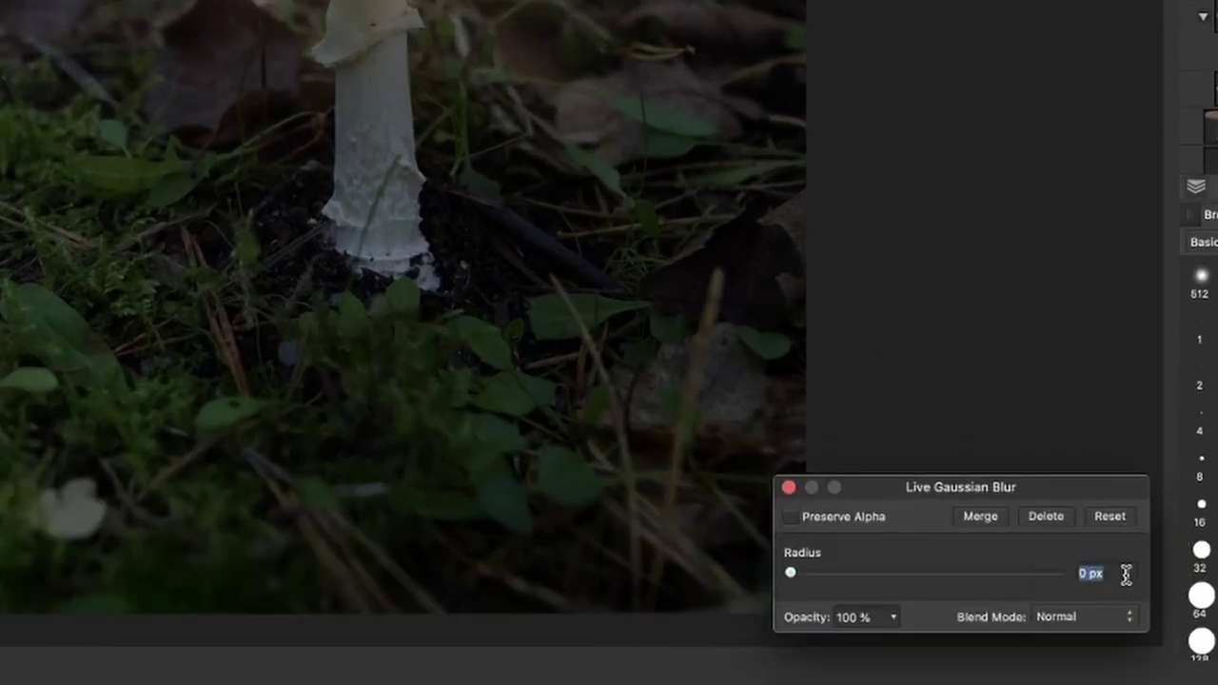
{"action": "type", "text": "500"}
{"action": "key", "text": "Return"}
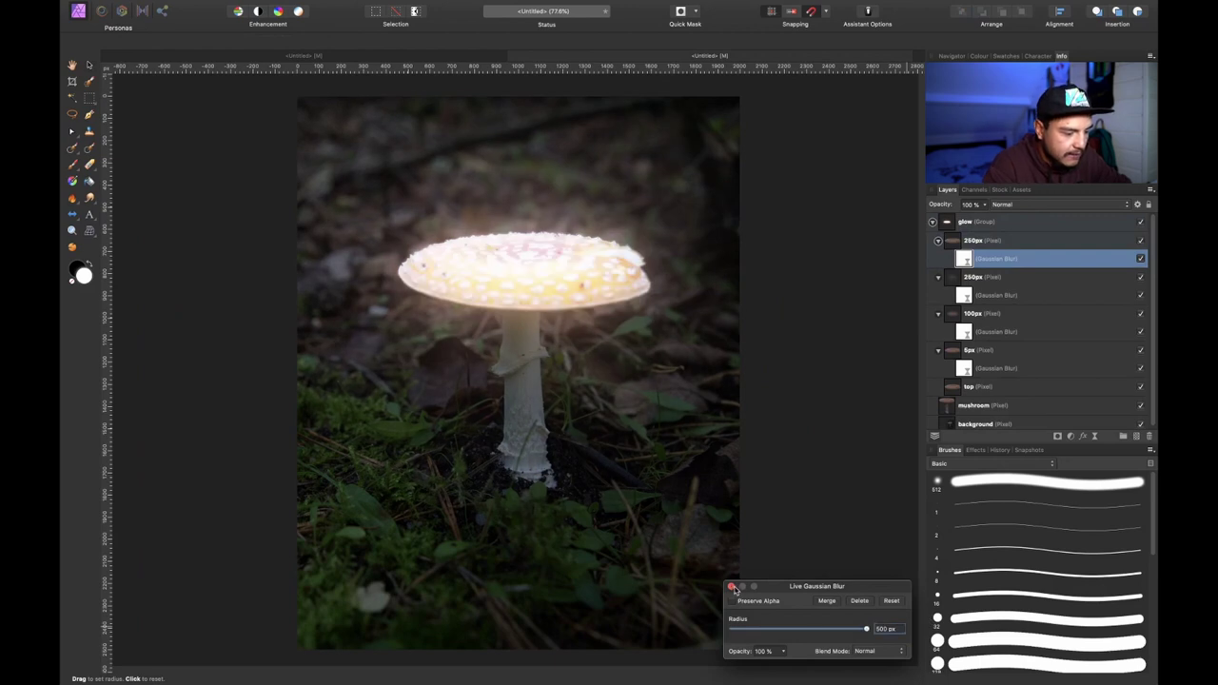
- Rename the uppermost layer in the glow group as "500px"
{"action": "key", "text": "v"}
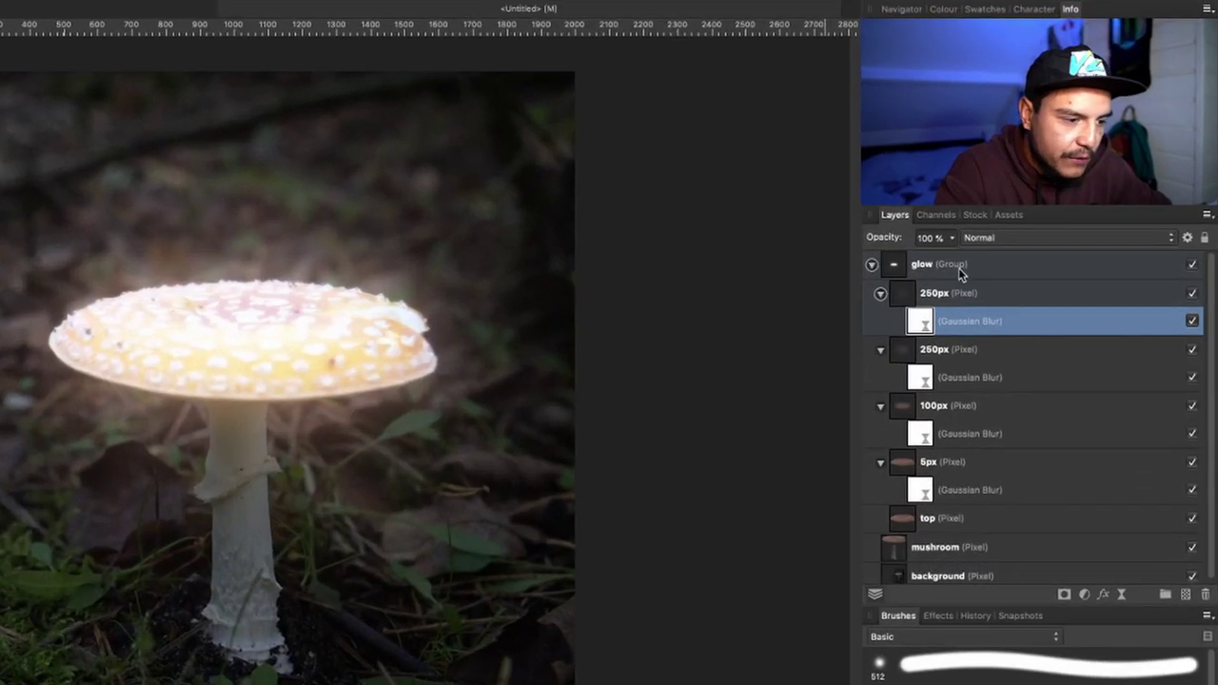
{"action": "left_click", "coordinate": [970, 240]}
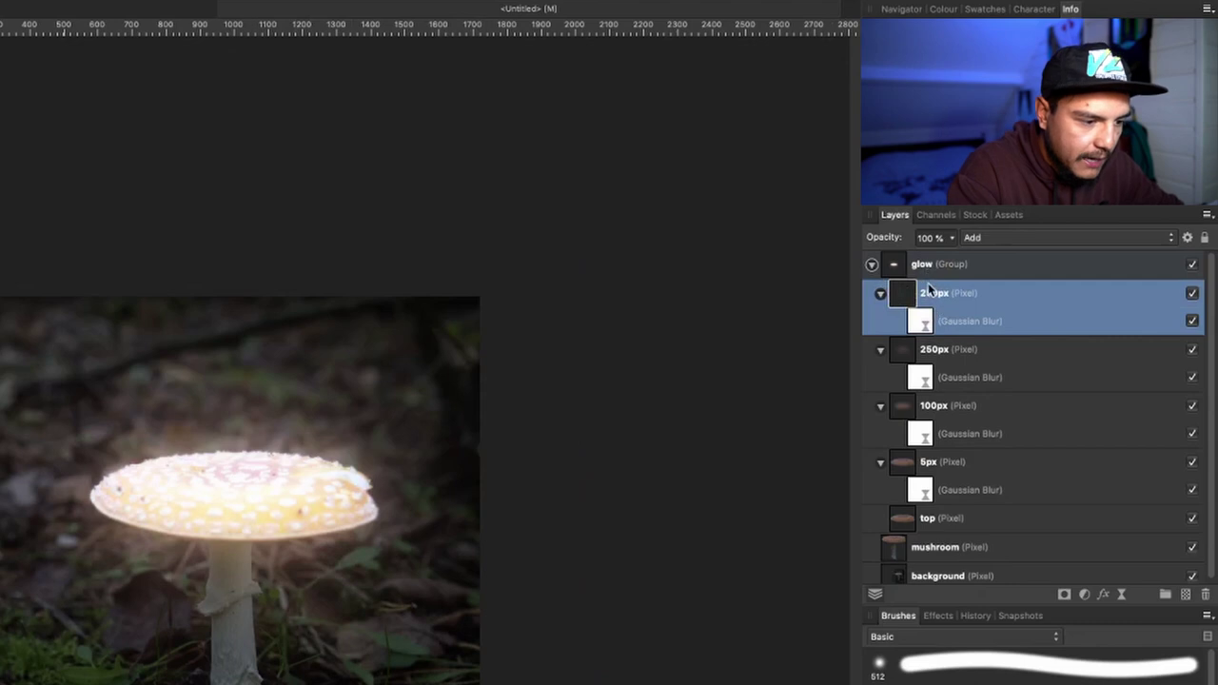
{"action": "left_click", "coordinate": [928, 285]}
{"action": "double_click", "coordinate": [937, 293]}
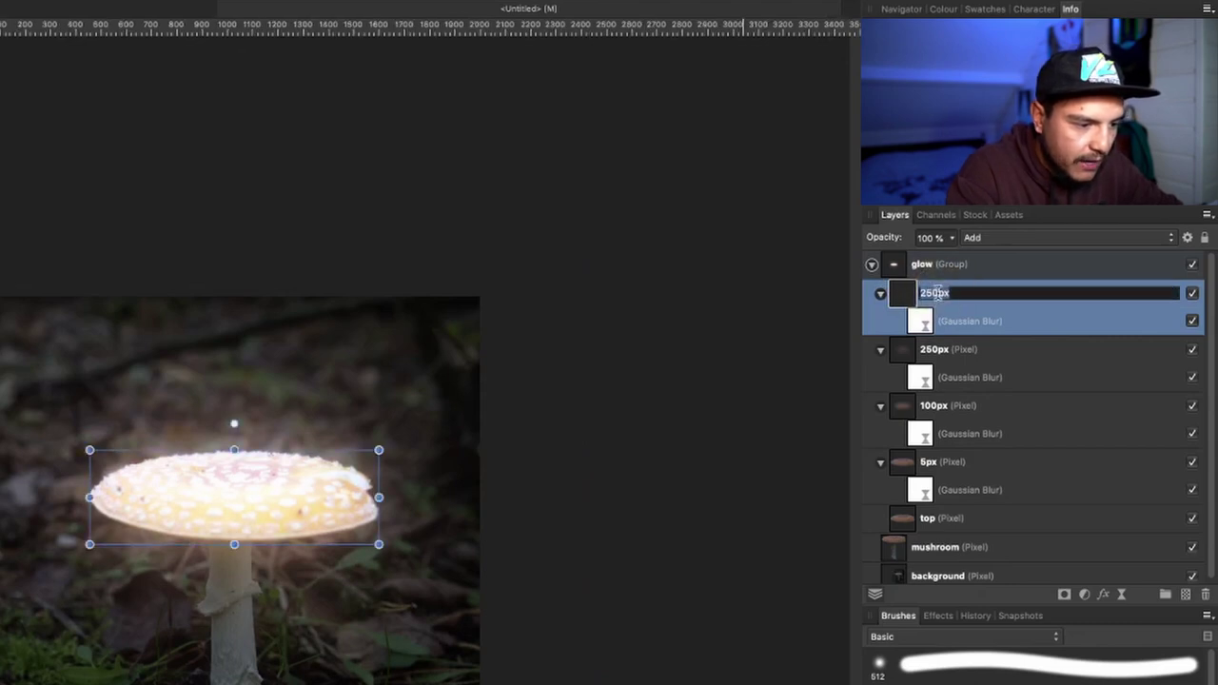
{"action": "type", "text": "500px"}
{"action": "key", "text": "Return"}
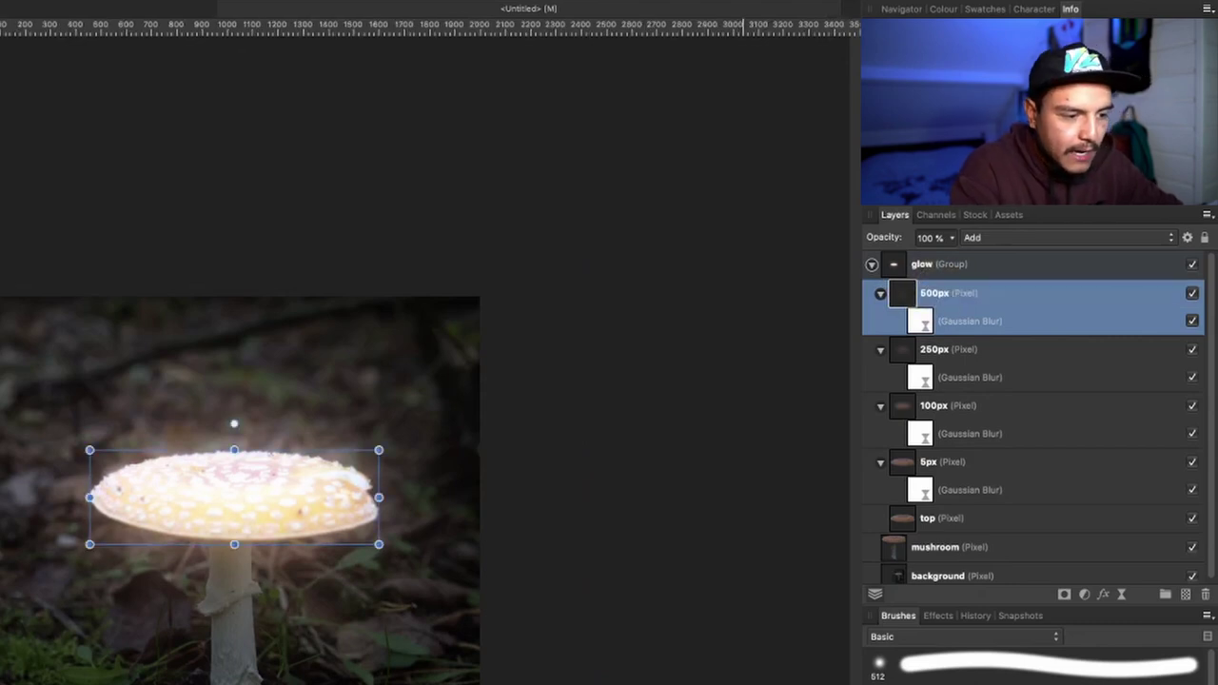
- Rasterise the 500px, 250px, 100px and 5px layers, and compare the image with the glow group hidden and shown
{"action": "right_click", "coordinate": [1028, 299]}
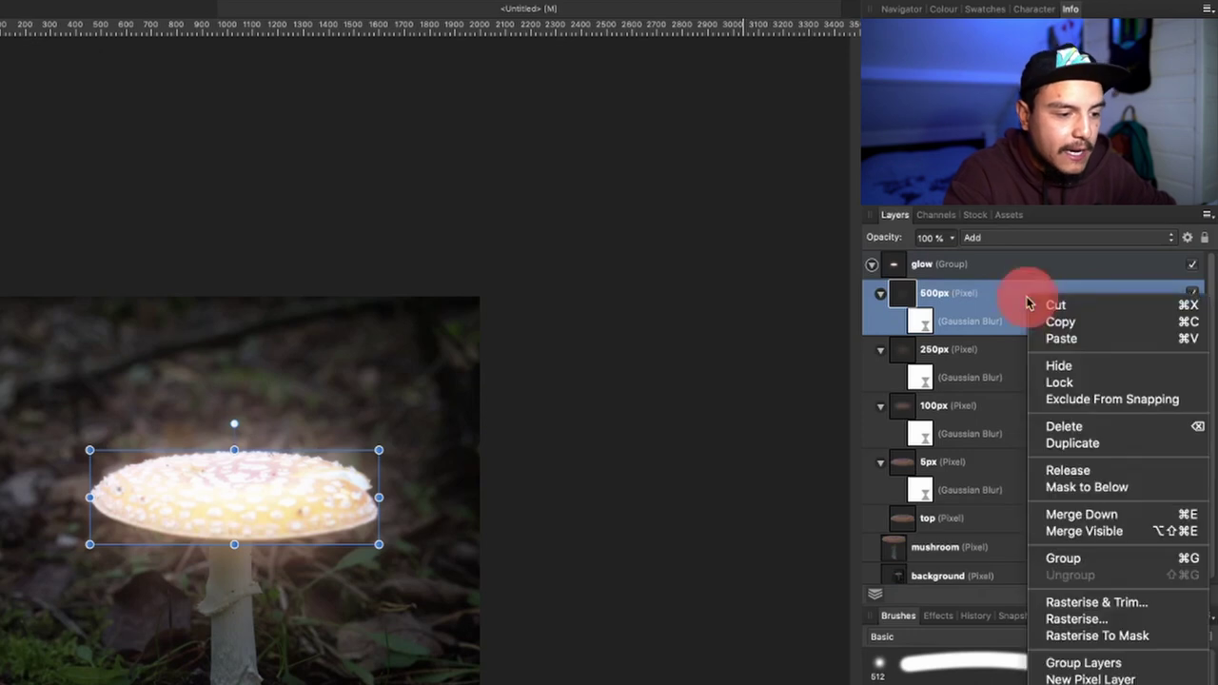
{"action": "left_click", "coordinate": [1064, 620]}
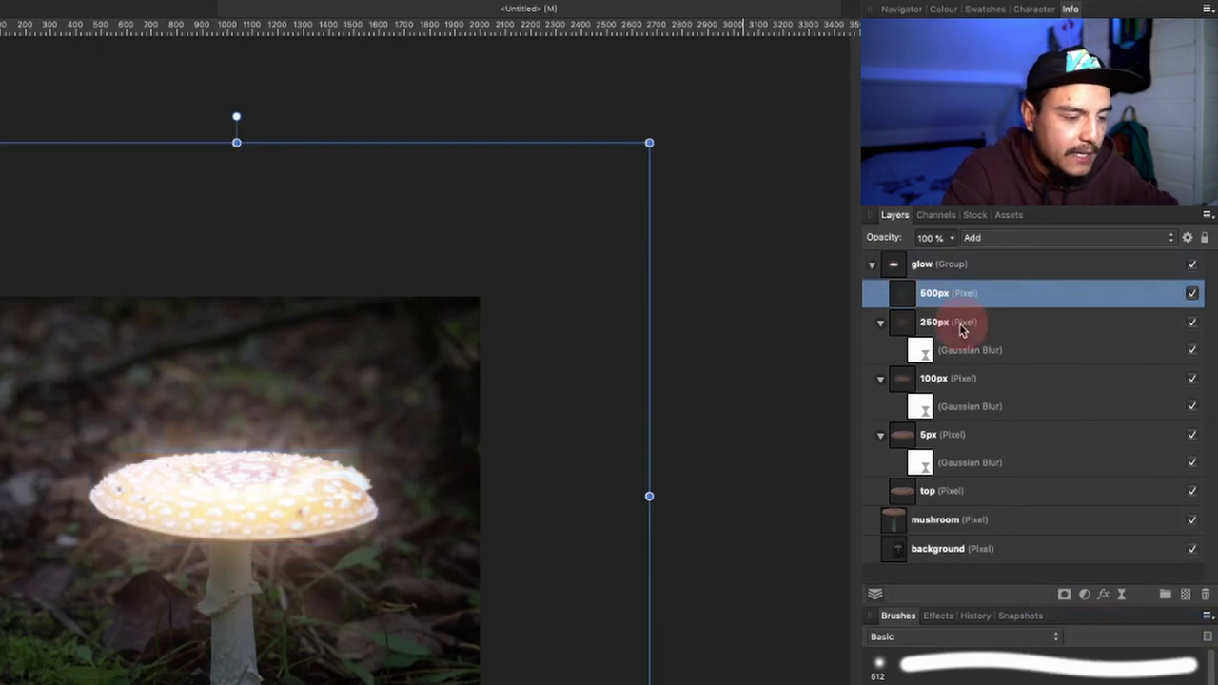
{"action": "right_click", "coordinate": [961, 323]}
{"action": "left_click", "coordinate": [1011, 647]}
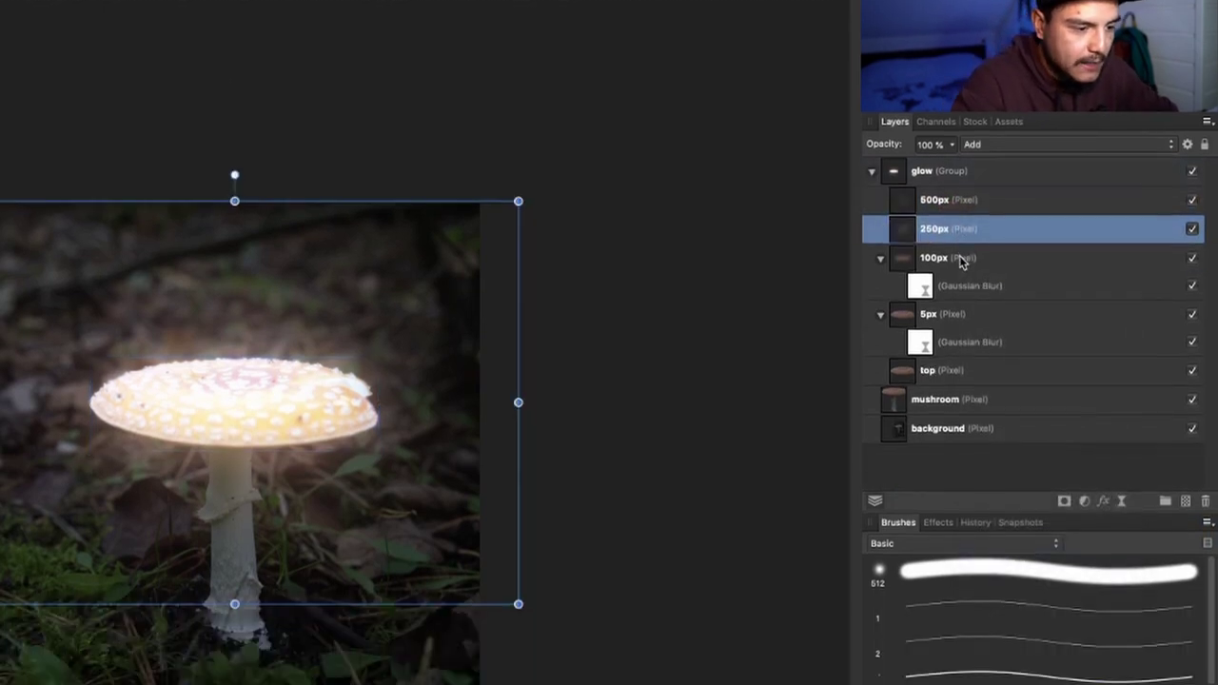
{"action": "right_click", "coordinate": [963, 350]}
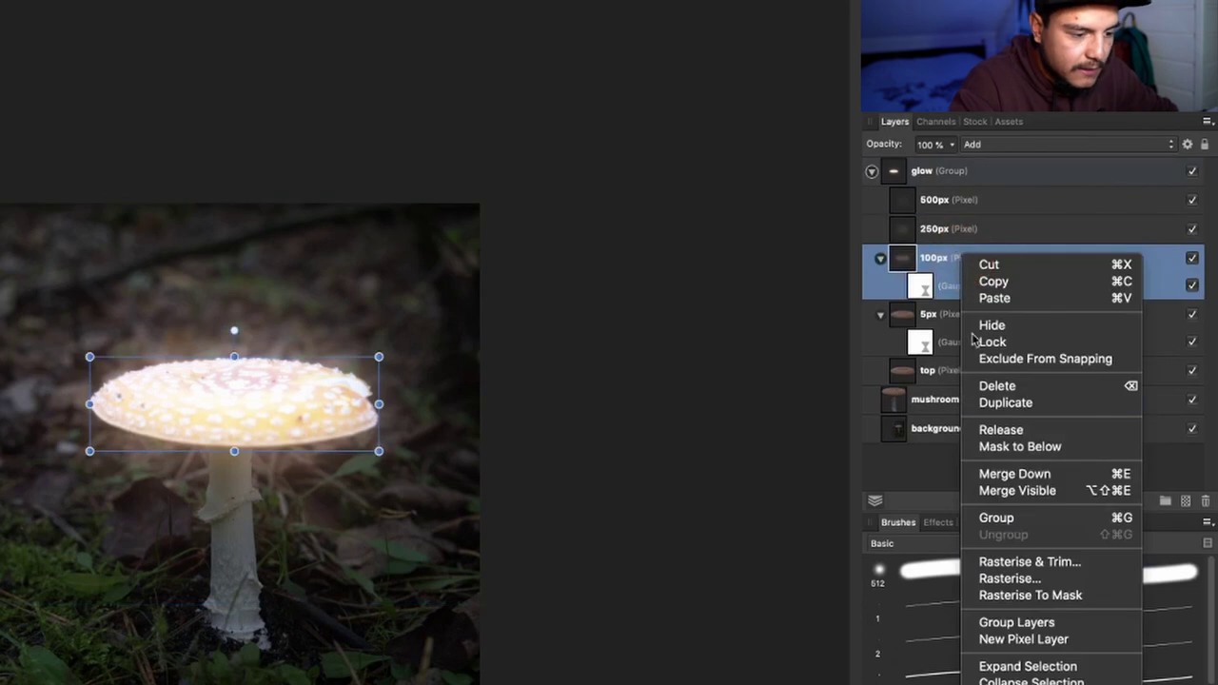
{"action": "left_click", "coordinate": [1007, 577]}
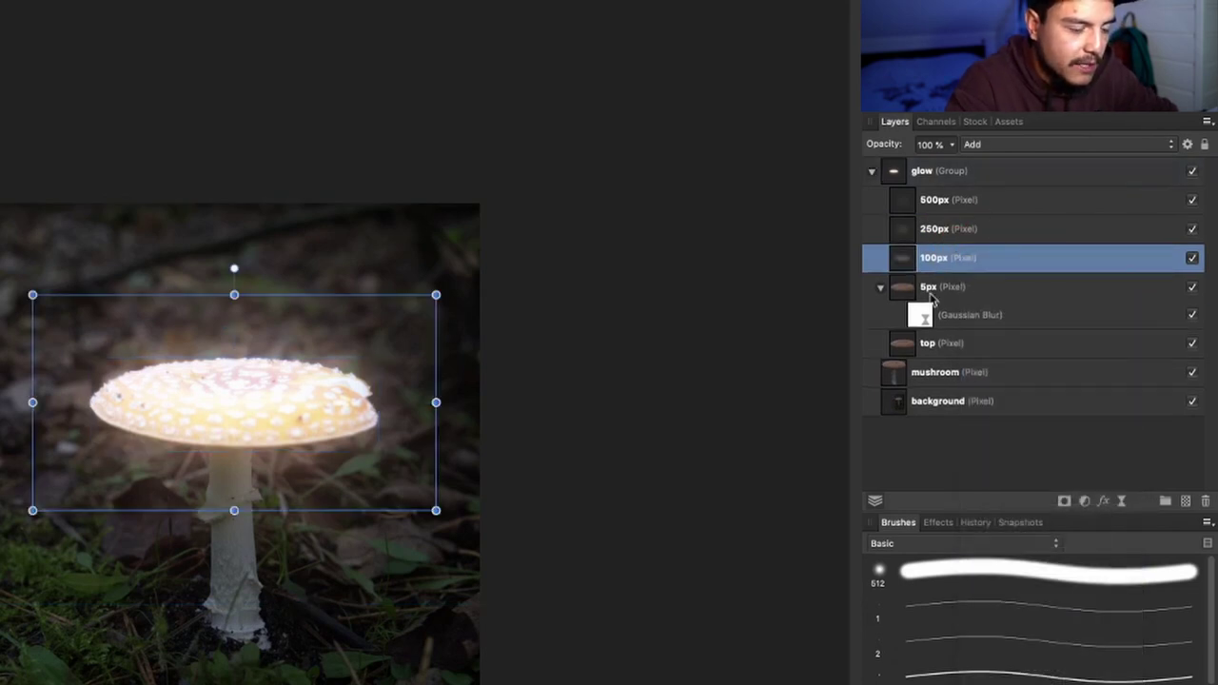
{"action": "right_click", "coordinate": [985, 289]}
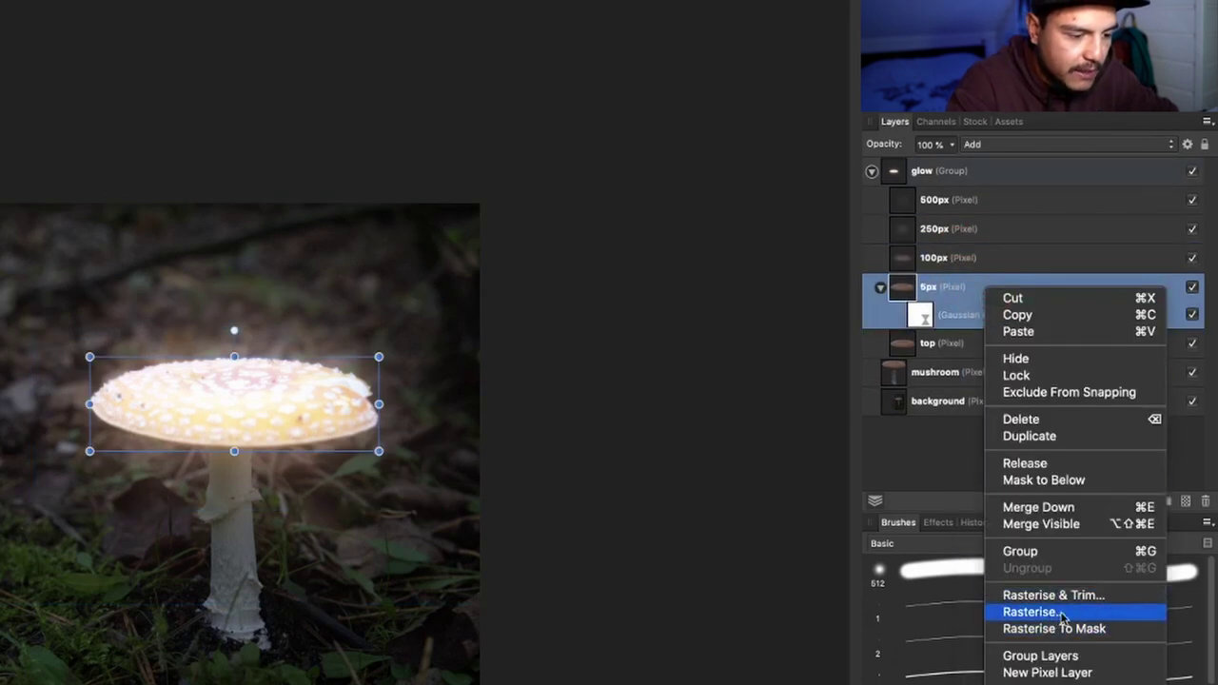
{"action": "left_click", "coordinate": [1063, 616]}
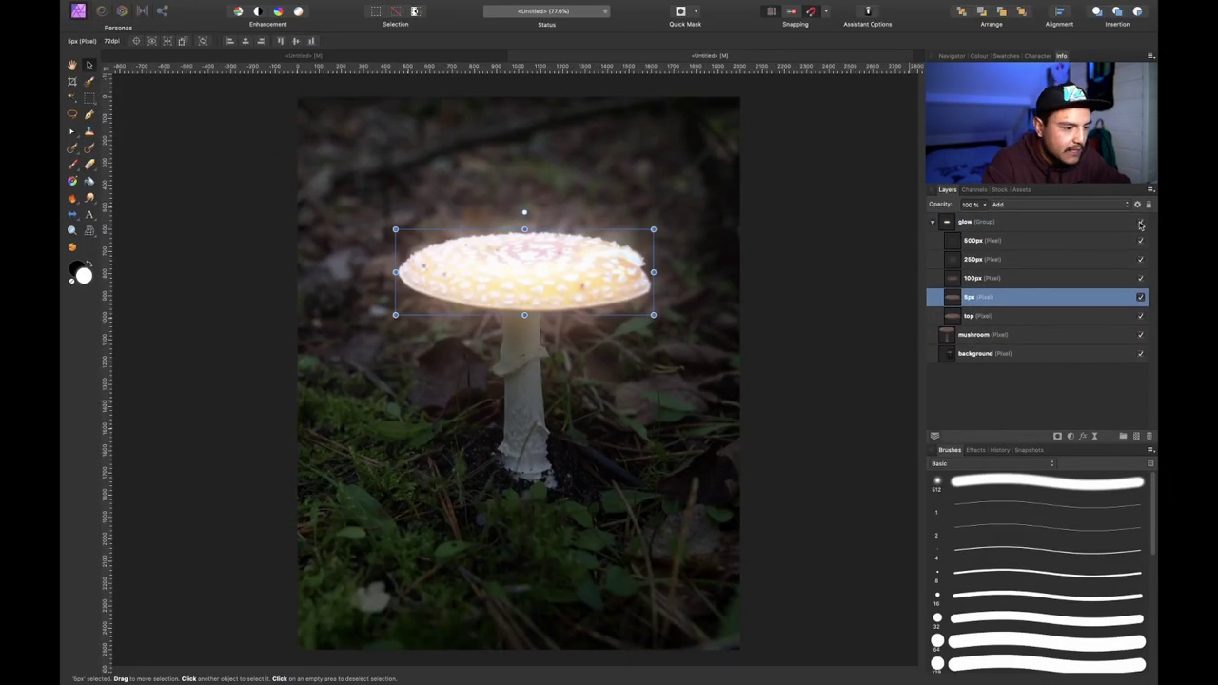
{"action": "left_click", "coordinate": [1141, 223]}
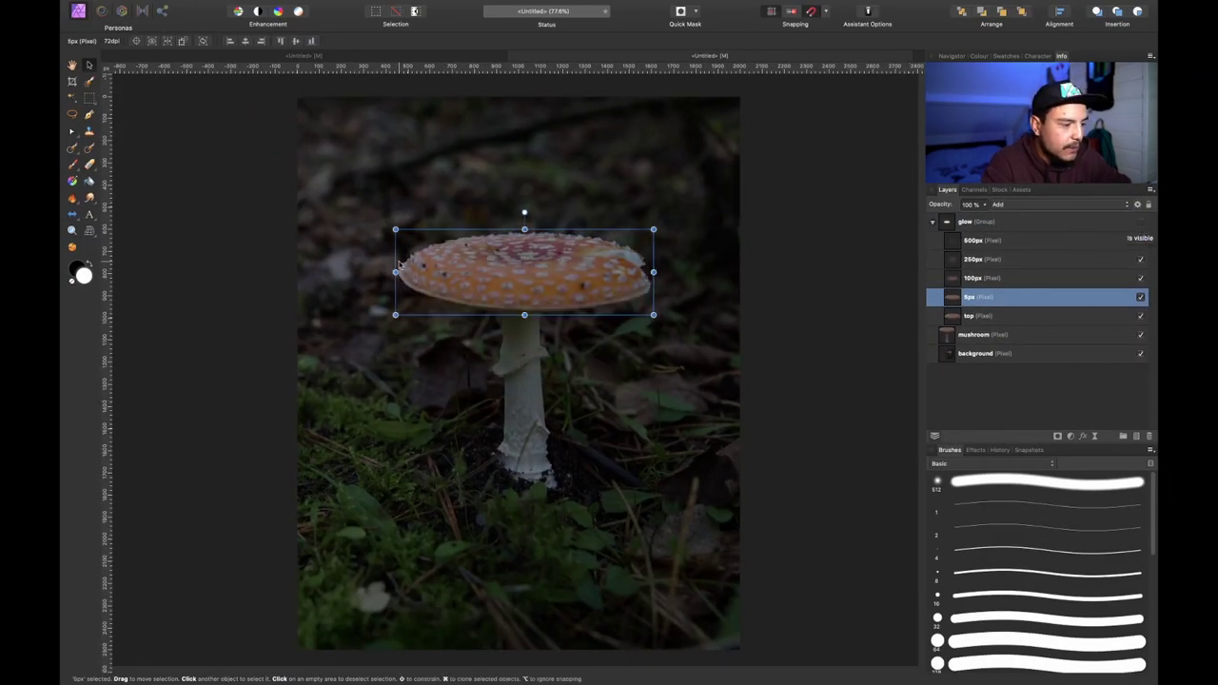
{"action": "left_click", "coordinate": [1141, 223]}
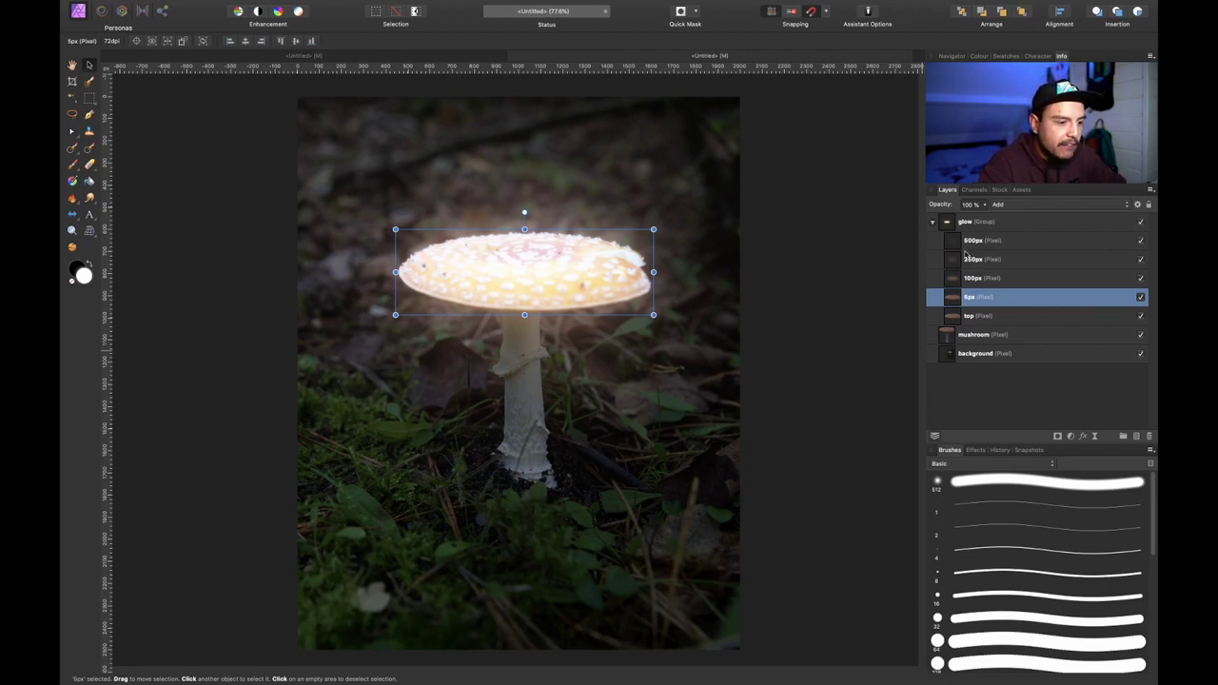
- Tone down the glow by lowering the opacity of the 5px layer to 60% and the 100px layer to 65%
{"action": "left_click_drag", "start_coordinate": [941, 204], "coordinate": [1061, 227]}
{"action": "left_click", "coordinate": [980, 277]}
{"action": "left_click", "coordinate": [979, 260]}
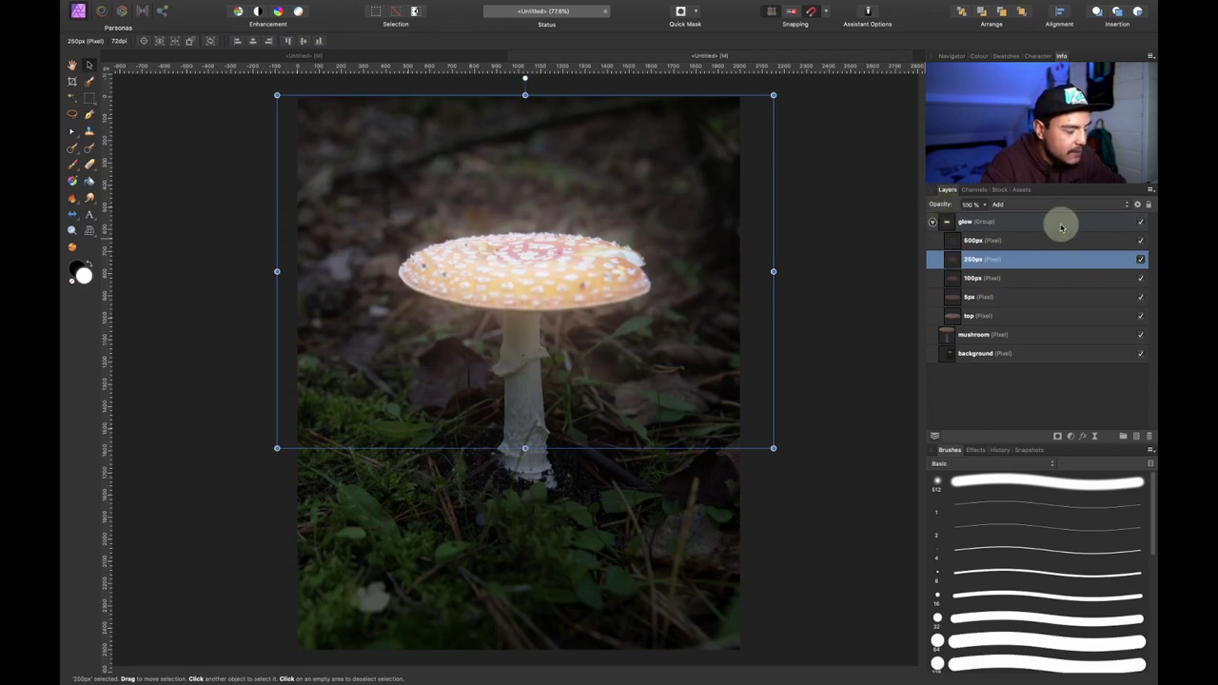
{"action": "left_click", "coordinate": [1023, 240]}
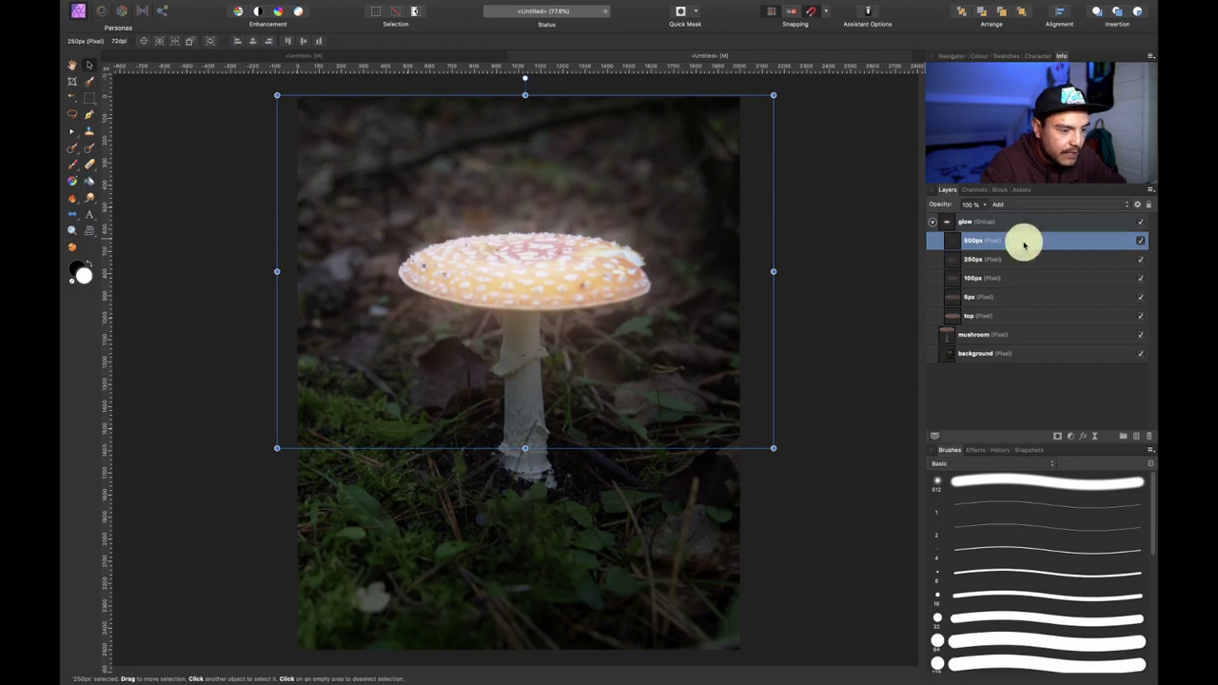
{"action": "left_click_drag", "start_coordinate": [941, 206], "coordinate": [1088, 206]}
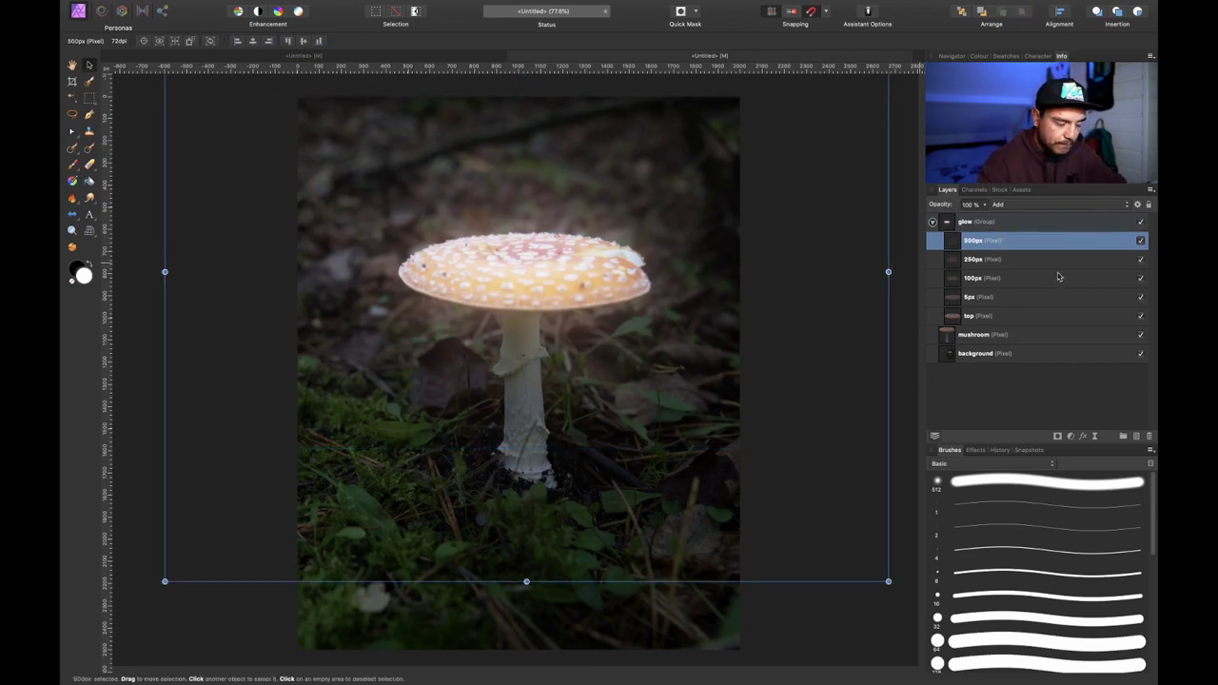
{"action": "left_click", "coordinate": [1013, 303]}
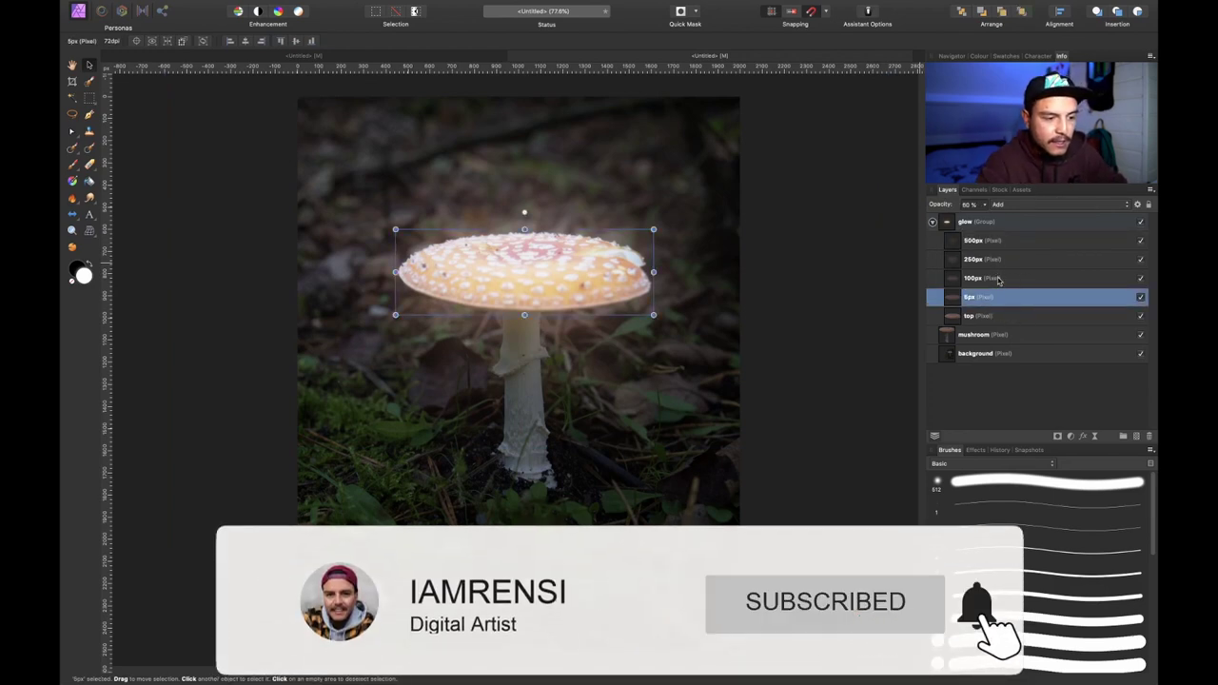
{"action": "left_click", "coordinate": [997, 278]}
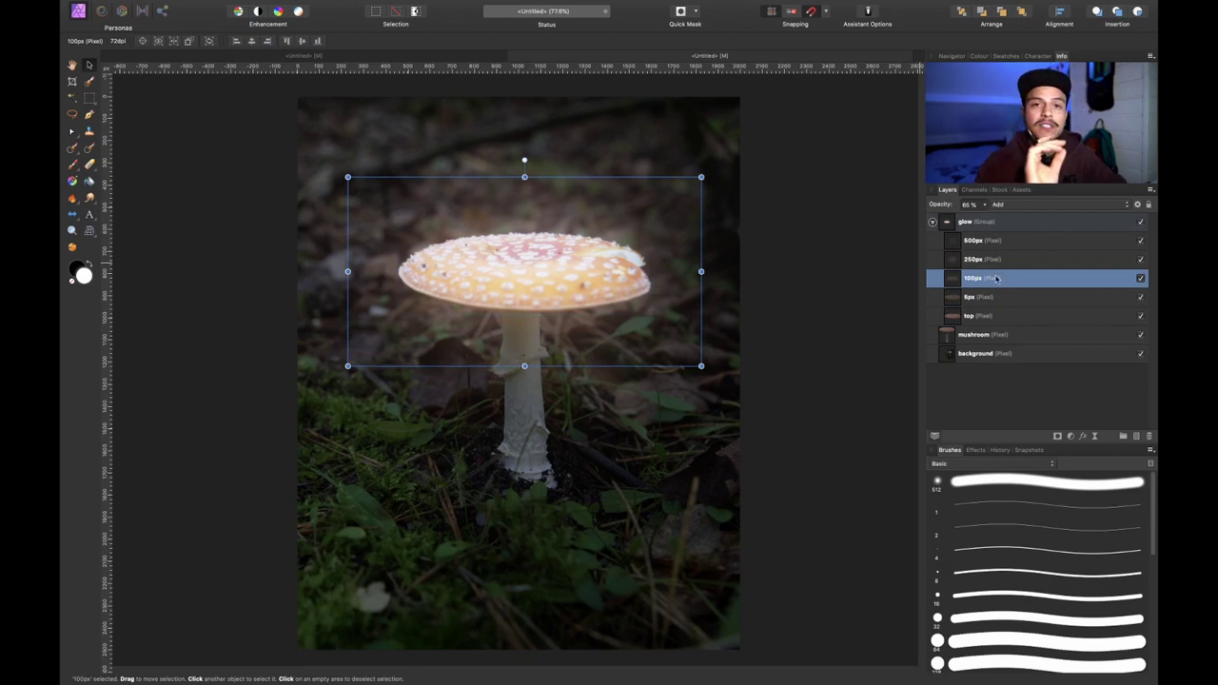
- Add a Recolour adjustment above the 500px layer in the glow group with hue 198.7° and saturation 93%
{"action": "left_click", "coordinate": [998, 244]}
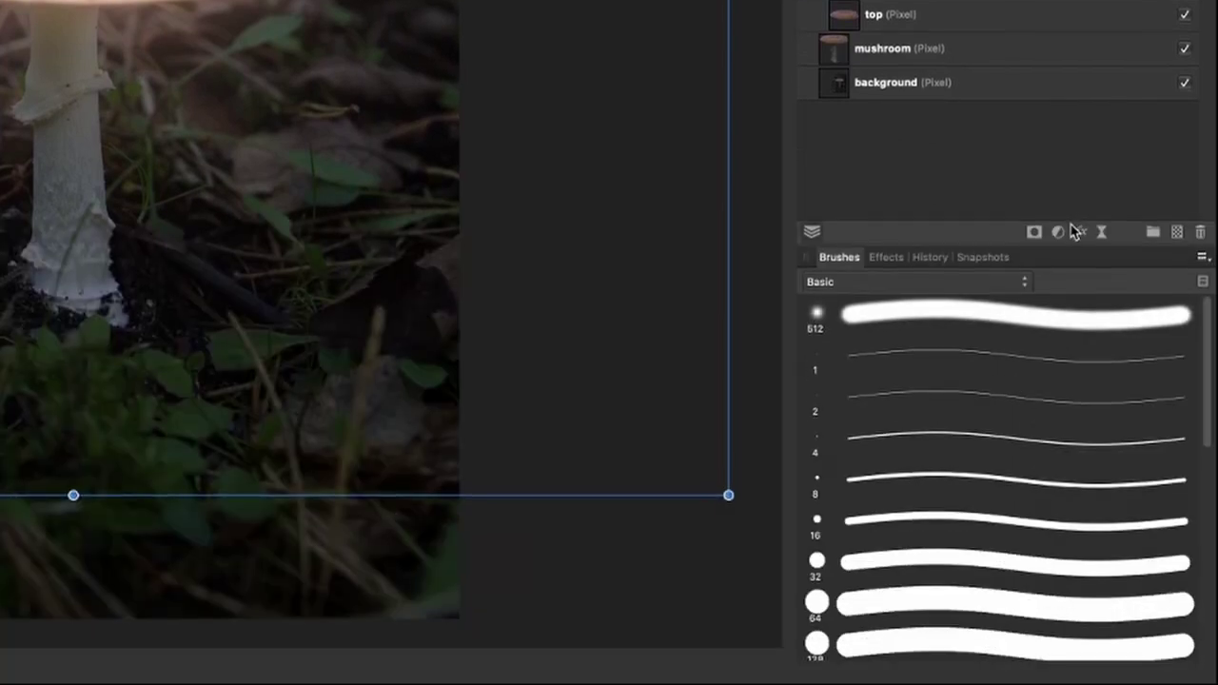
{"action": "left_click", "coordinate": [1059, 233]}
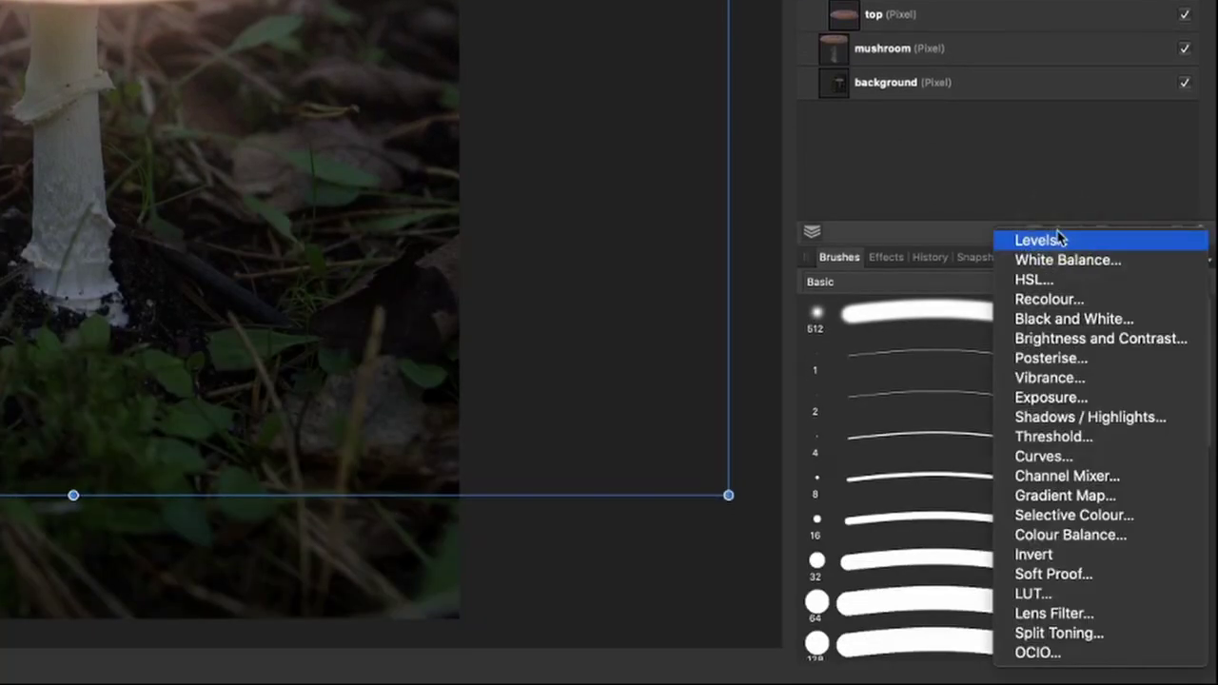
{"action": "left_click", "coordinate": [1047, 299]}
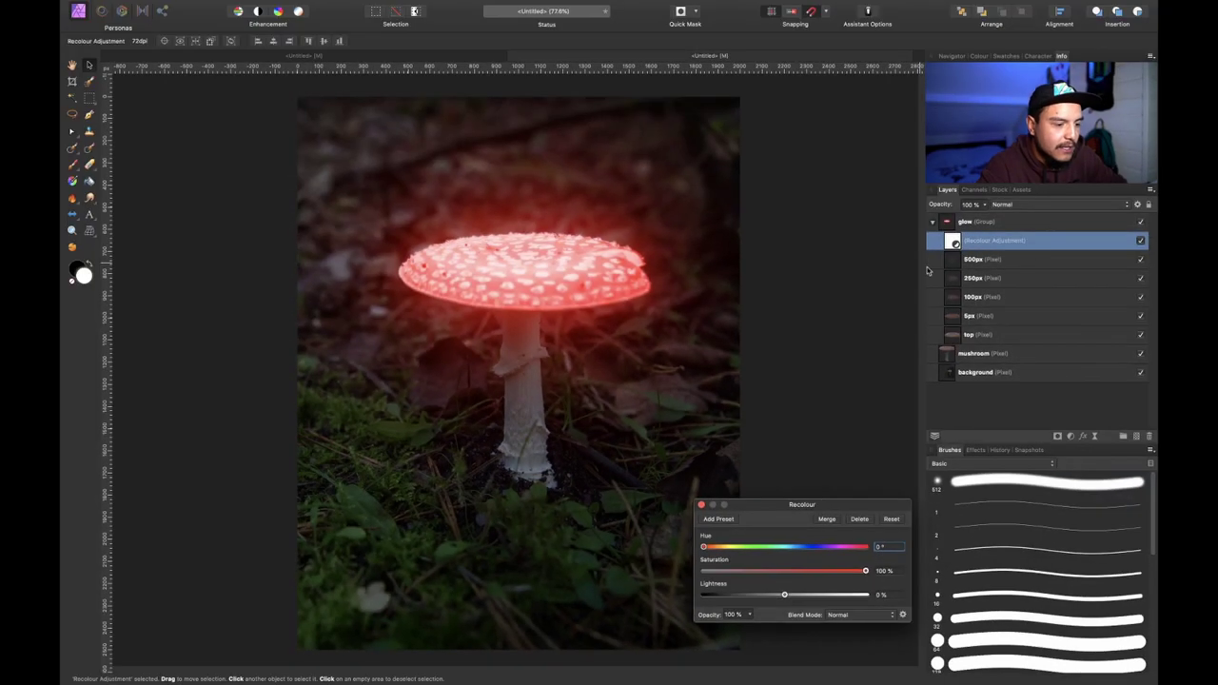
{"action": "left_click", "coordinate": [704, 548]}
{"action": "left_click_drag", "start_coordinate": [704, 548], "coordinate": [795, 550]}
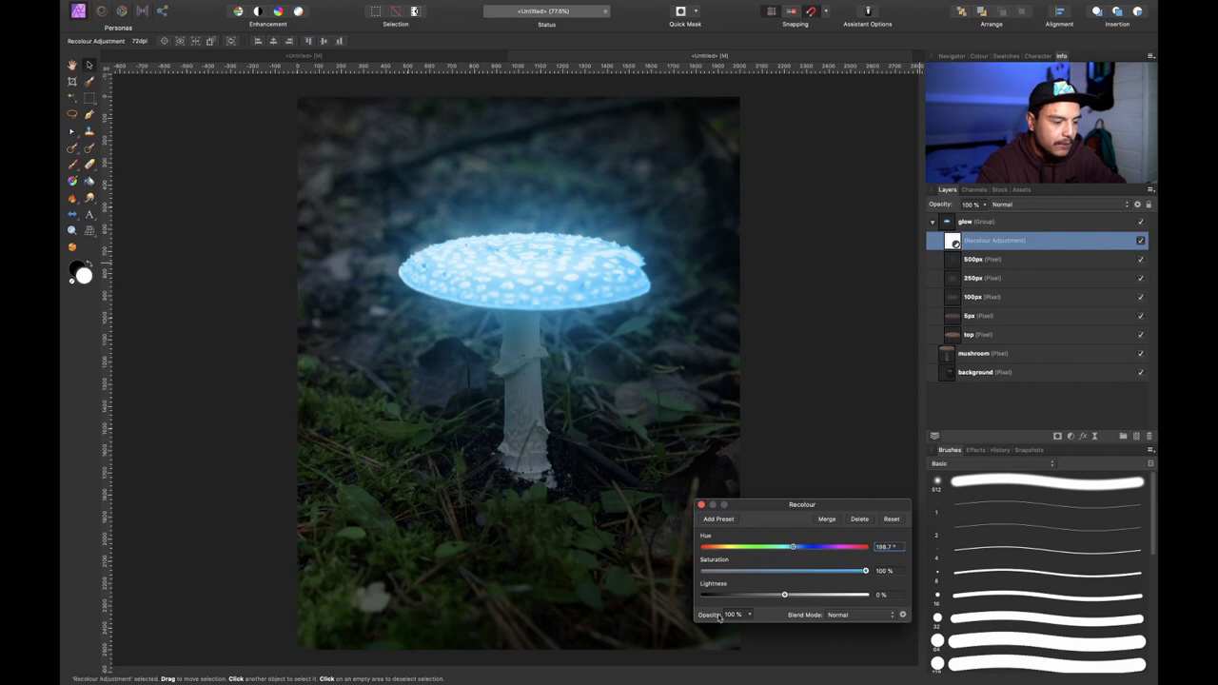
{"action": "mouse_move", "coordinate": [866, 571]}
{"action": "left_mouse_down"}
{"action": "mouse_move", "coordinate": [791, 571]}
{"action": "mouse_move", "coordinate": [896, 576]}
{"action": "mouse_move", "coordinate": [856, 582]}
{"action": "left_mouse_up"}
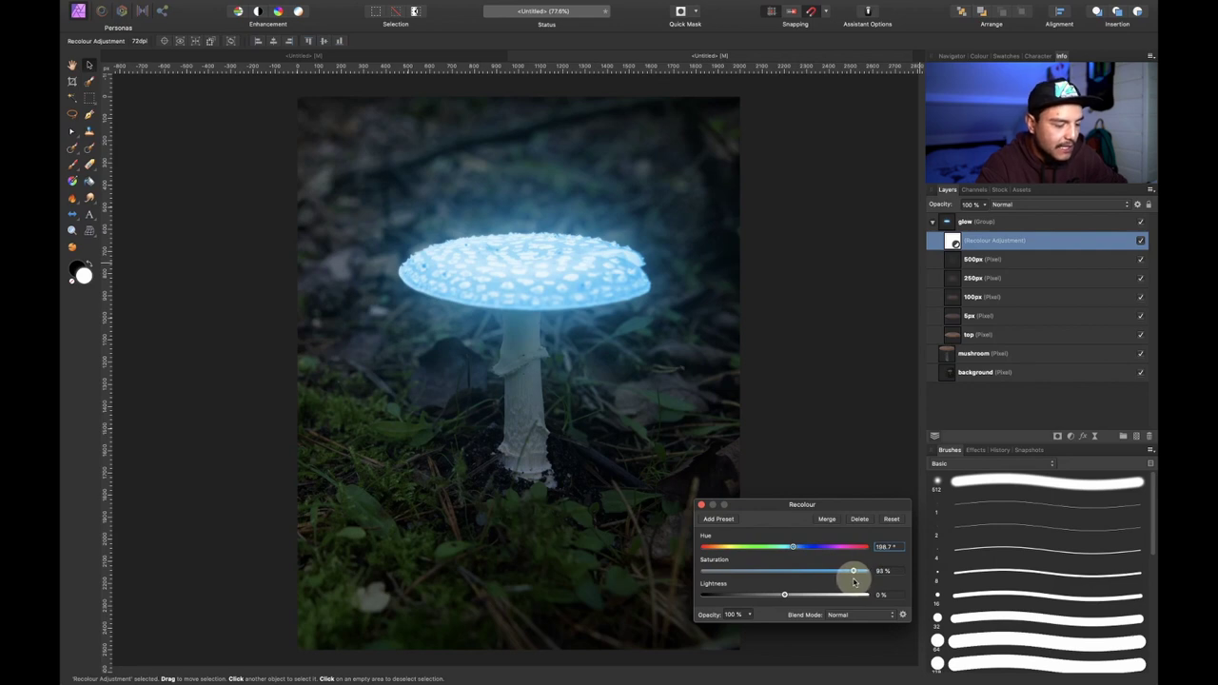
{"action": "left_click_drag", "start_coordinate": [853, 581], "coordinate": [856, 585]}
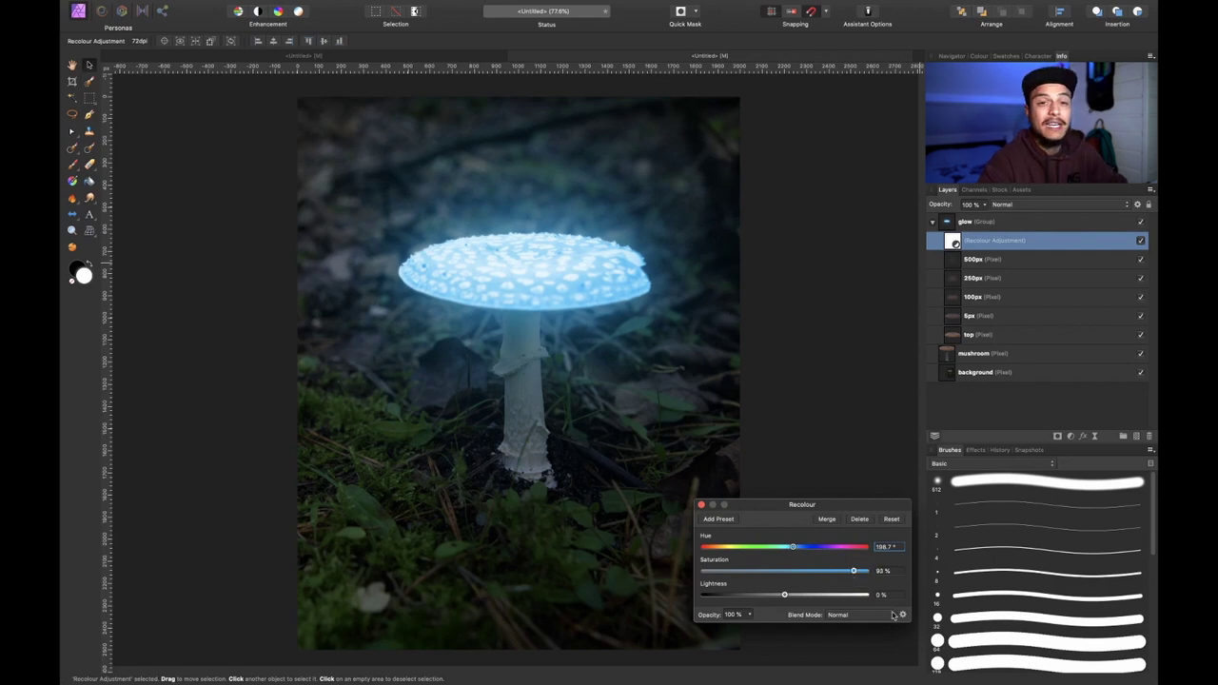
- Try darker and lighter Lightness values on the Recolour adjustment, reset Lightness to 0% and close its settings
{"action": "left_click_drag", "start_coordinate": [785, 595], "coordinate": [761, 604]}
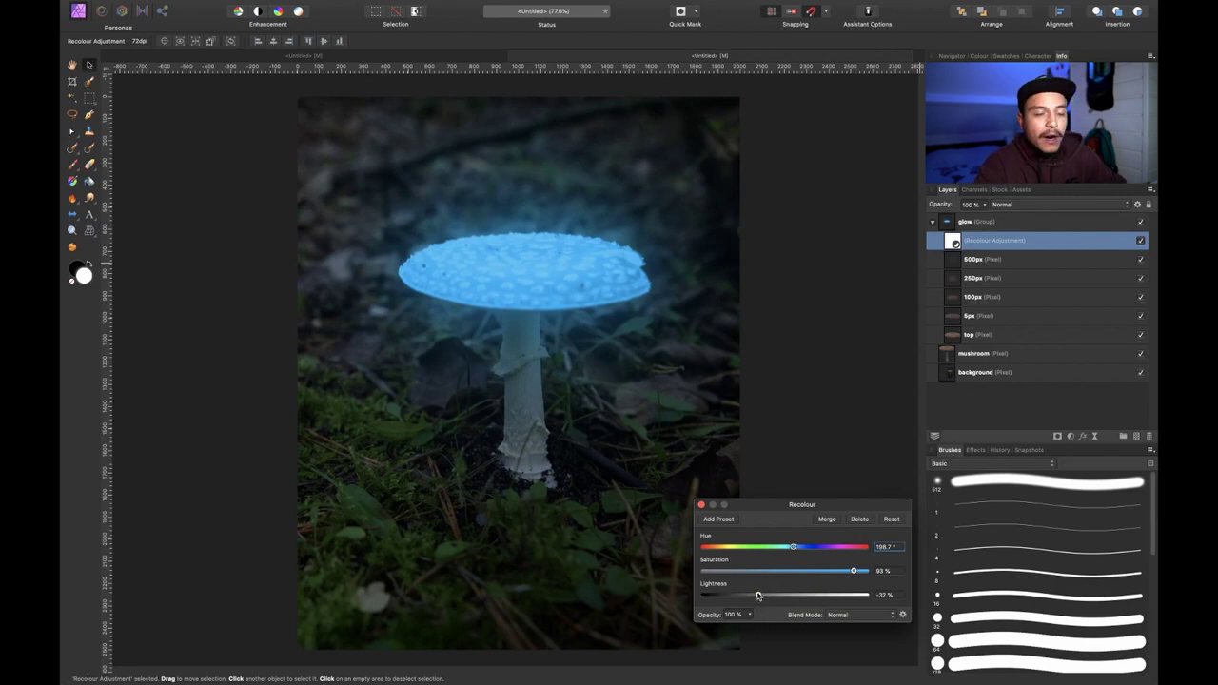
{"action": "left_click_drag", "start_coordinate": [759, 596], "coordinate": [790, 596]}
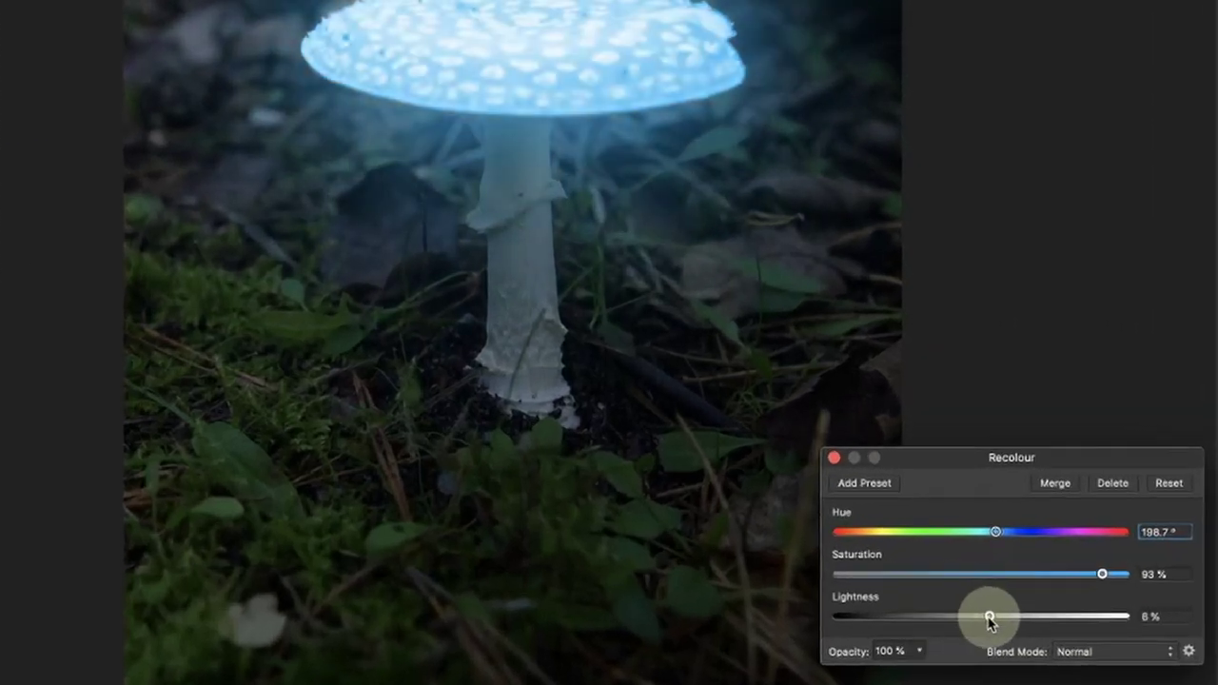
{"action": "left_click_drag", "start_coordinate": [989, 618], "coordinate": [950, 620]}
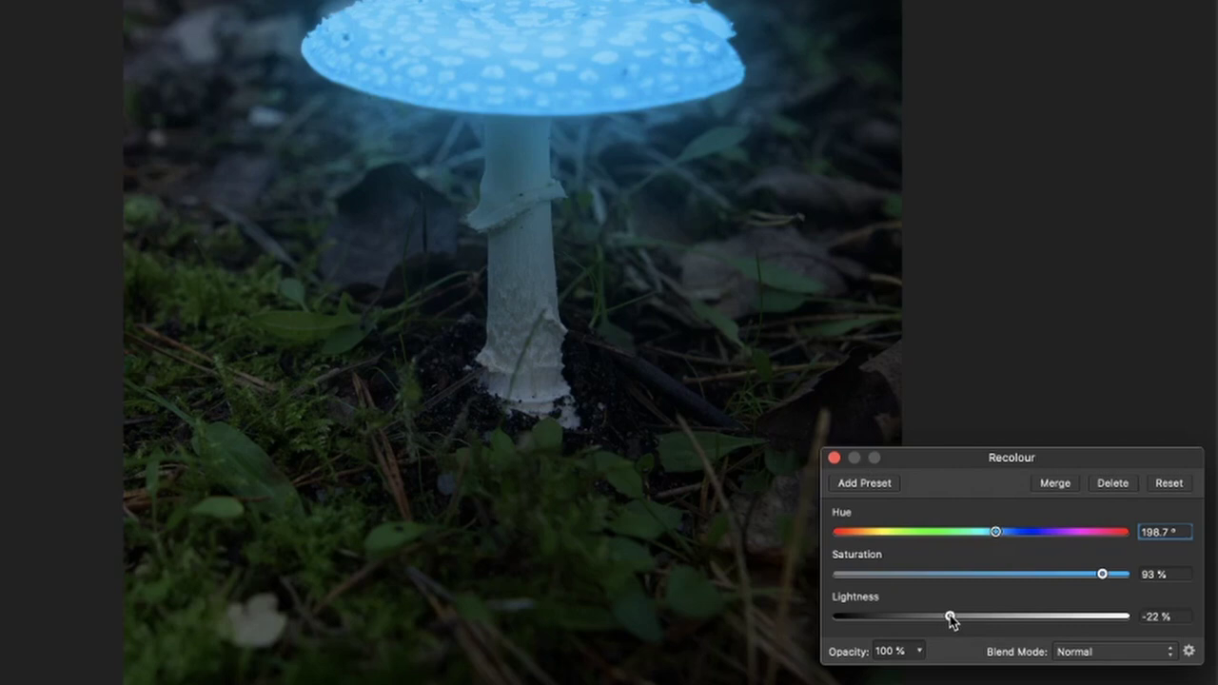
{"action": "double_click", "coordinate": [950, 619]}
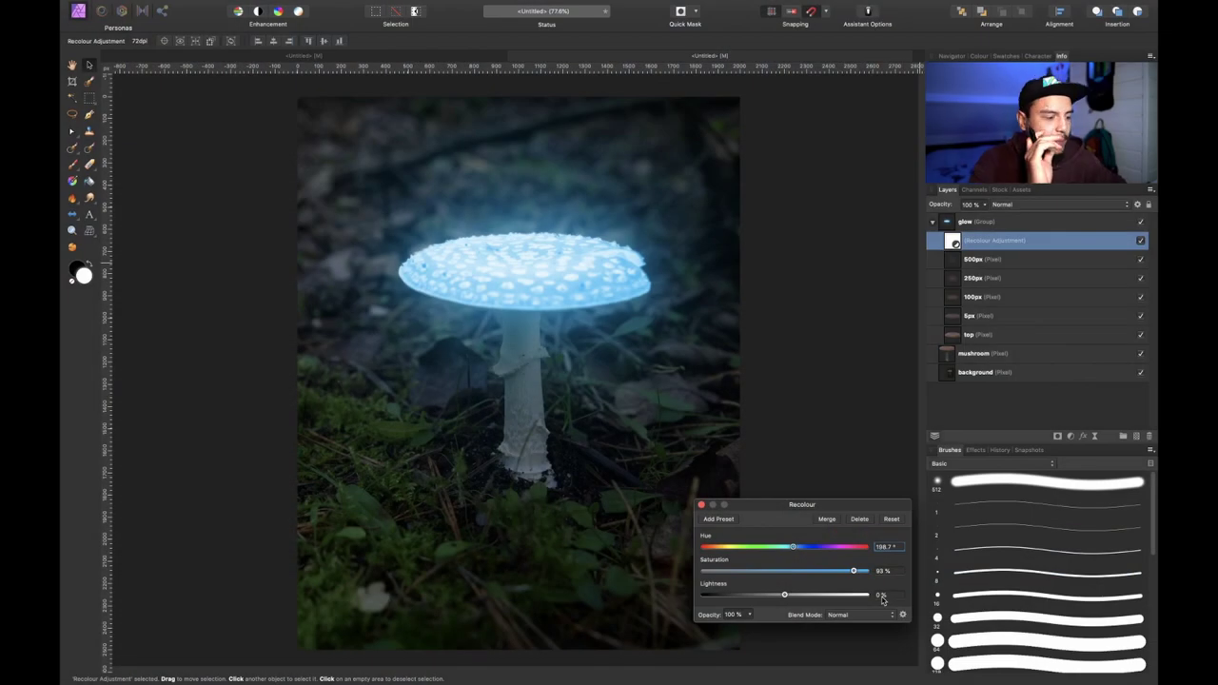
{"action": "left_click", "coordinate": [702, 506]}
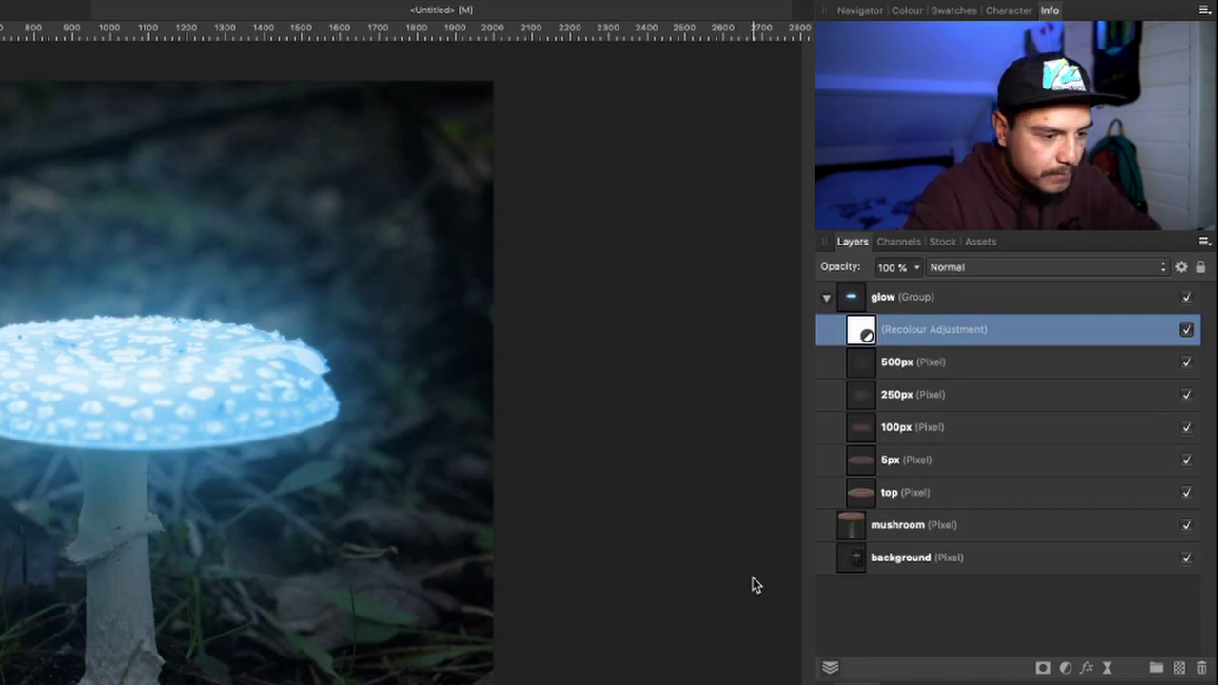
- Duplicate the glow group's Recolour adjustment, nest the copy inside the mushroom layer and inspect the recoloured stem
{"action": "left_click", "coordinate": [828, 301]}
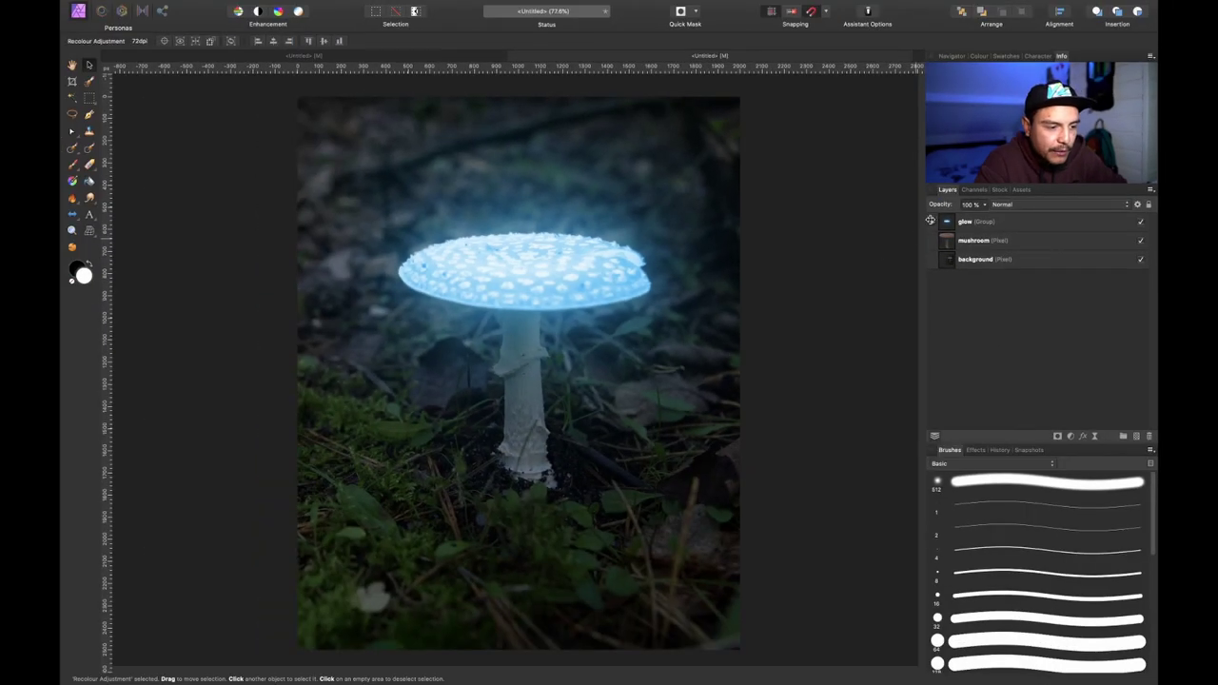
{"action": "left_click", "coordinate": [931, 221]}
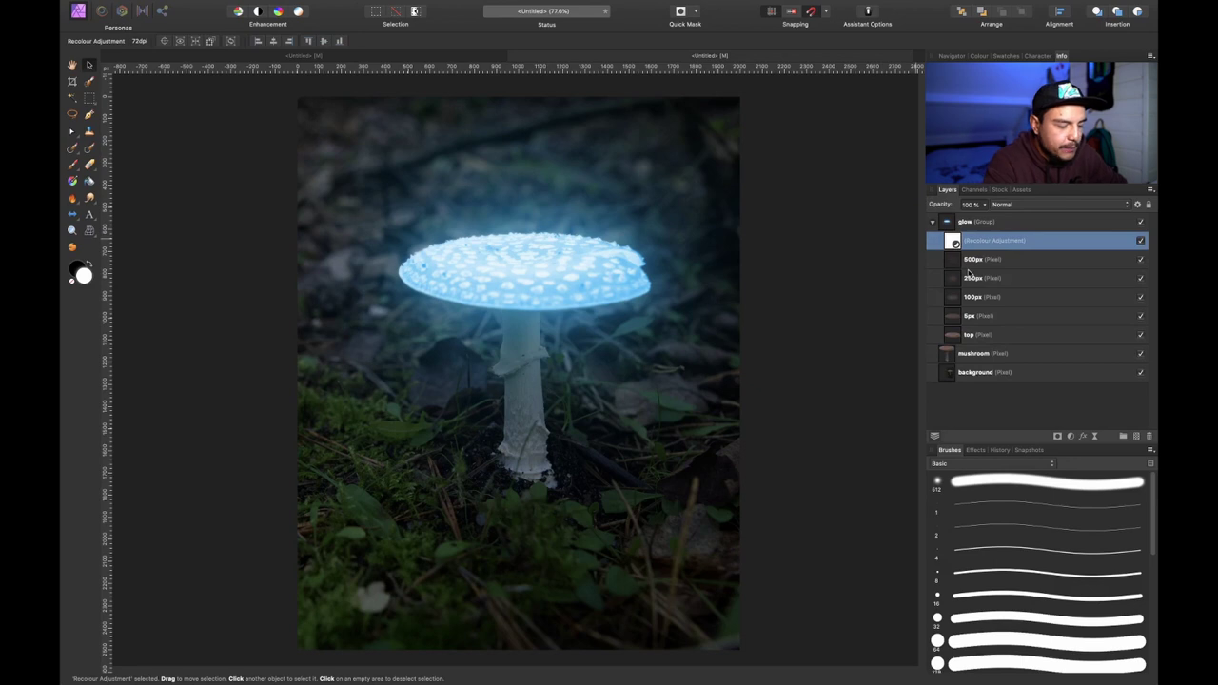
{"action": "key", "text": "super+j"}
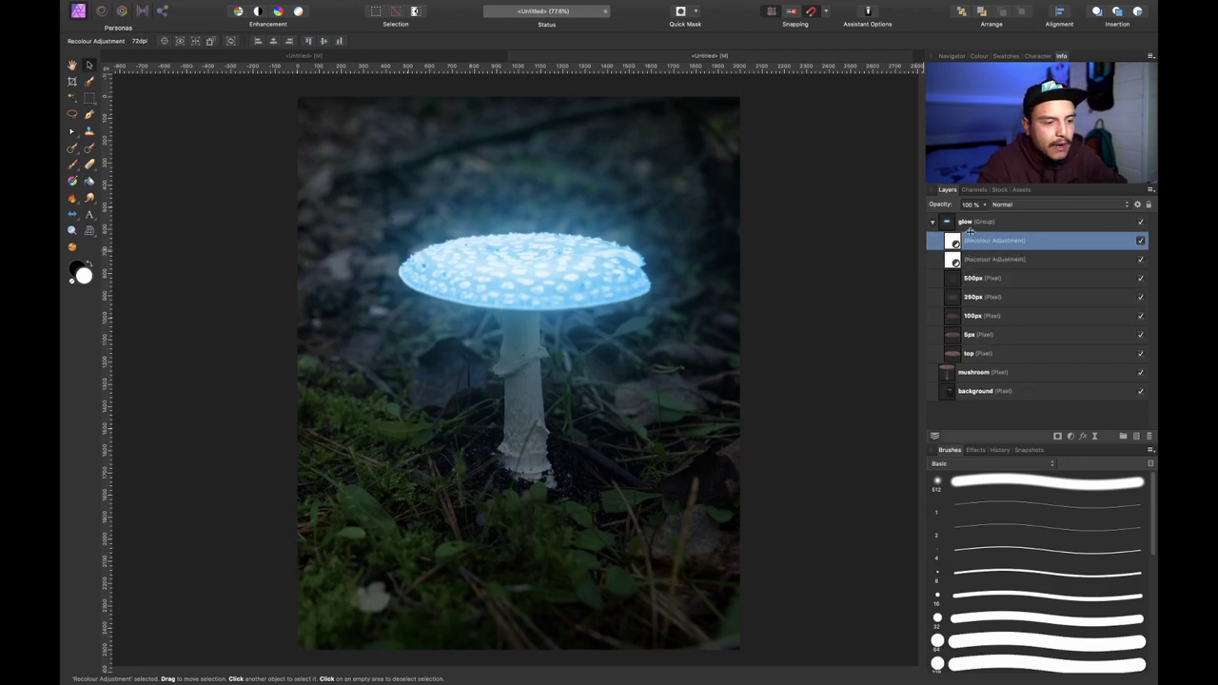
{"action": "left_click", "coordinate": [953, 242]}
{"action": "left_click_drag", "start_coordinate": [954, 241], "coordinate": [1014, 372]}
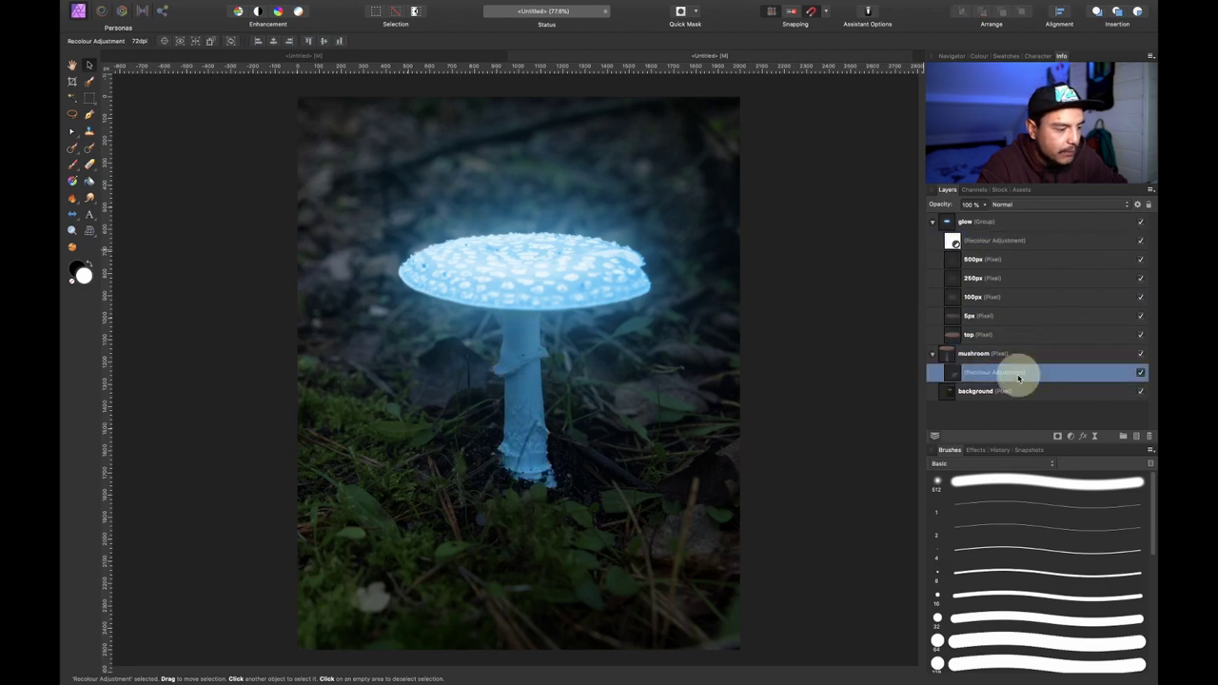
{"action": "scroll", "coordinate": [561, 354], "scroll_direction": "up", "scroll_amount": 5}
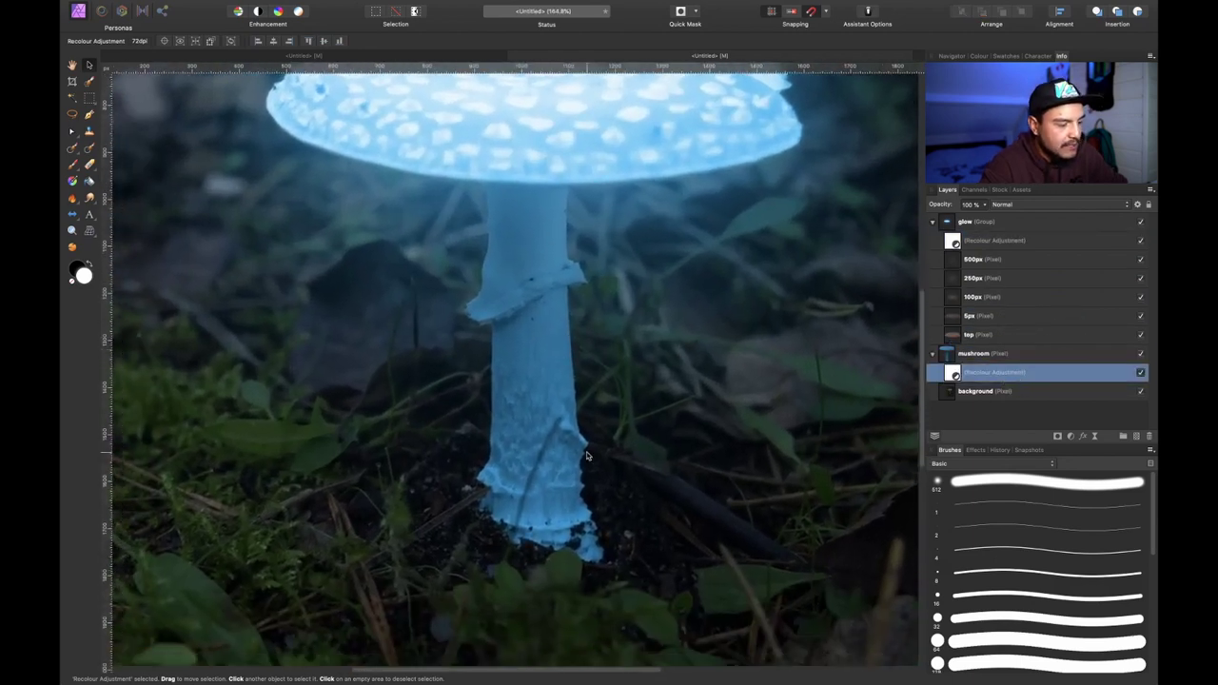
{"action": "key", "text": "super+0"}
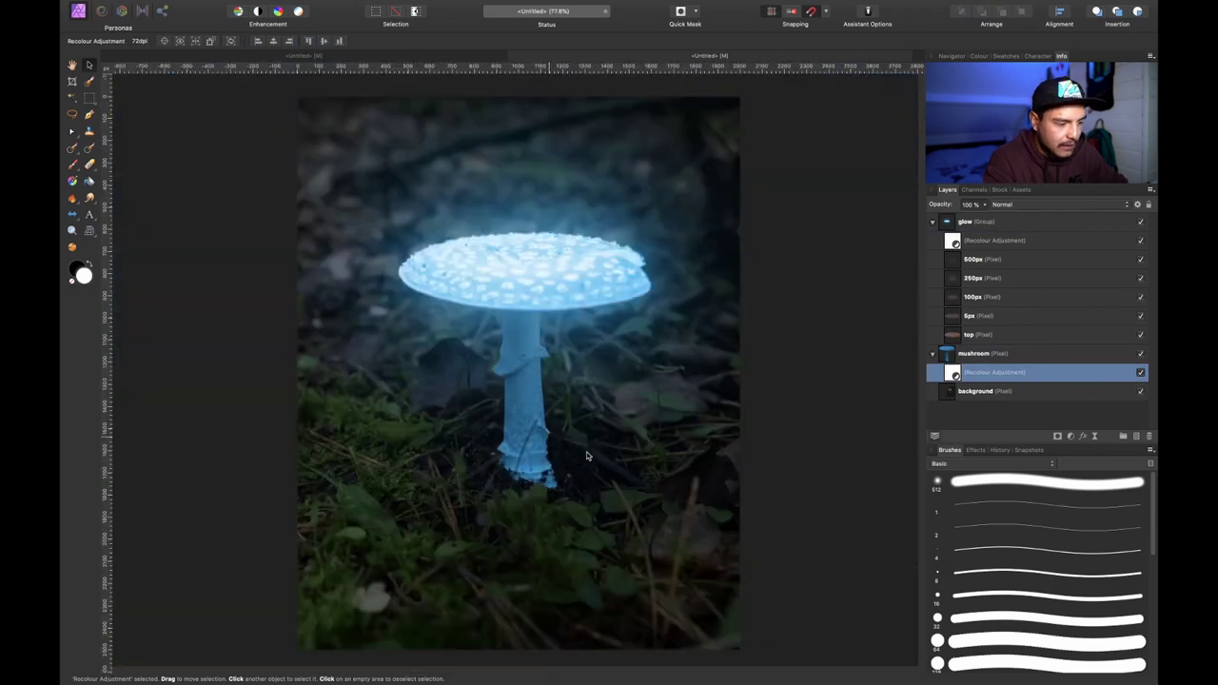
- Raise the saturation of the Recolour adjustment nested inside the mushroom layer
{"action": "double_click", "coordinate": [955, 373]}
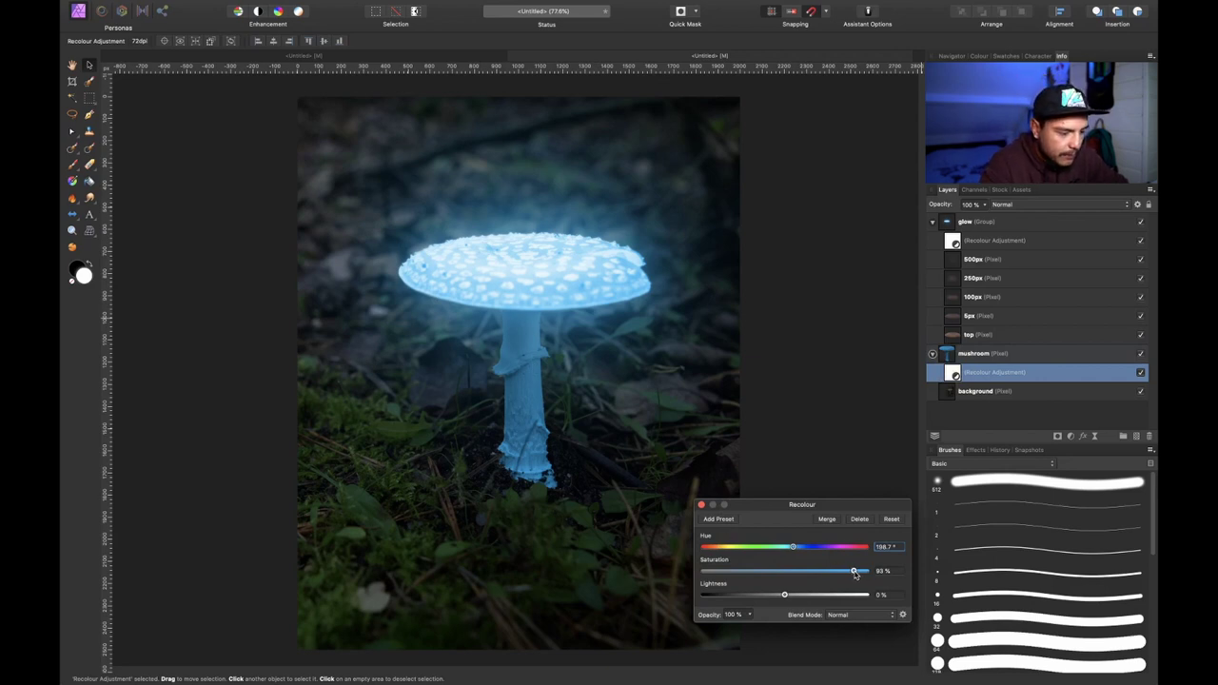
{"action": "left_click_drag", "start_coordinate": [854, 573], "coordinate": [874, 571]}
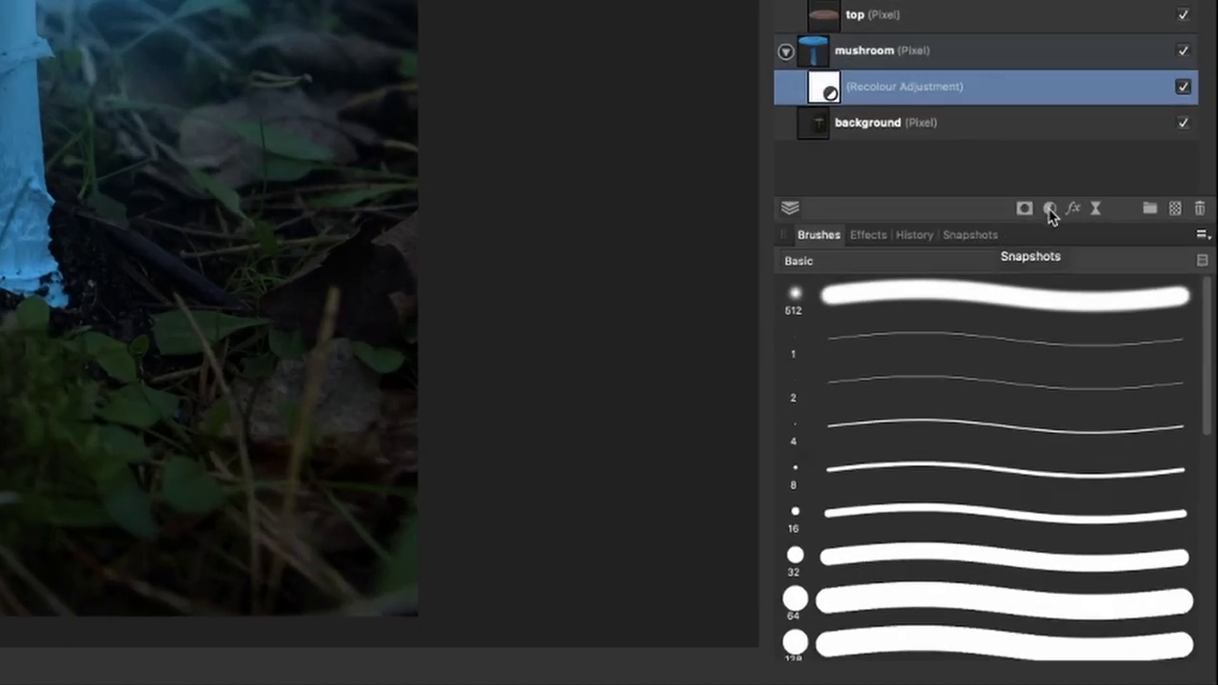
- Add a Curves adjustment above the nested Recolour and increase the mushroom's contrast with a slight S-curve, pulling in both end points
{"action": "left_click", "coordinate": [1070, 435]}
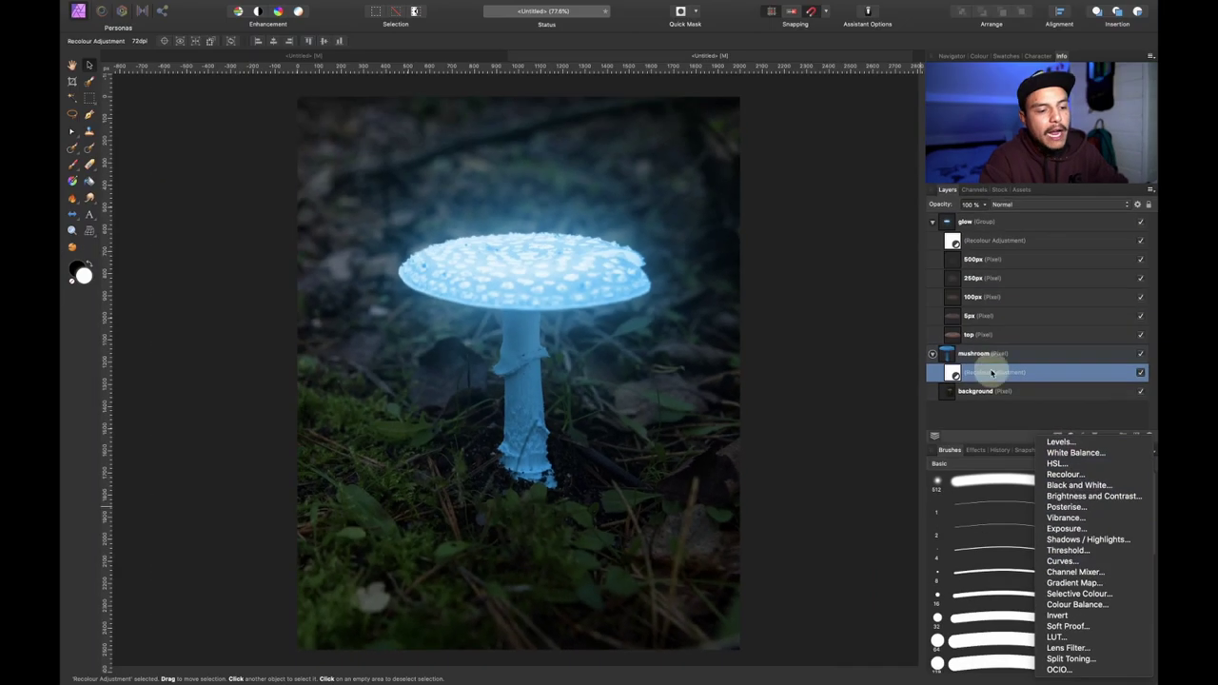
{"action": "double_click", "coordinate": [992, 373]}
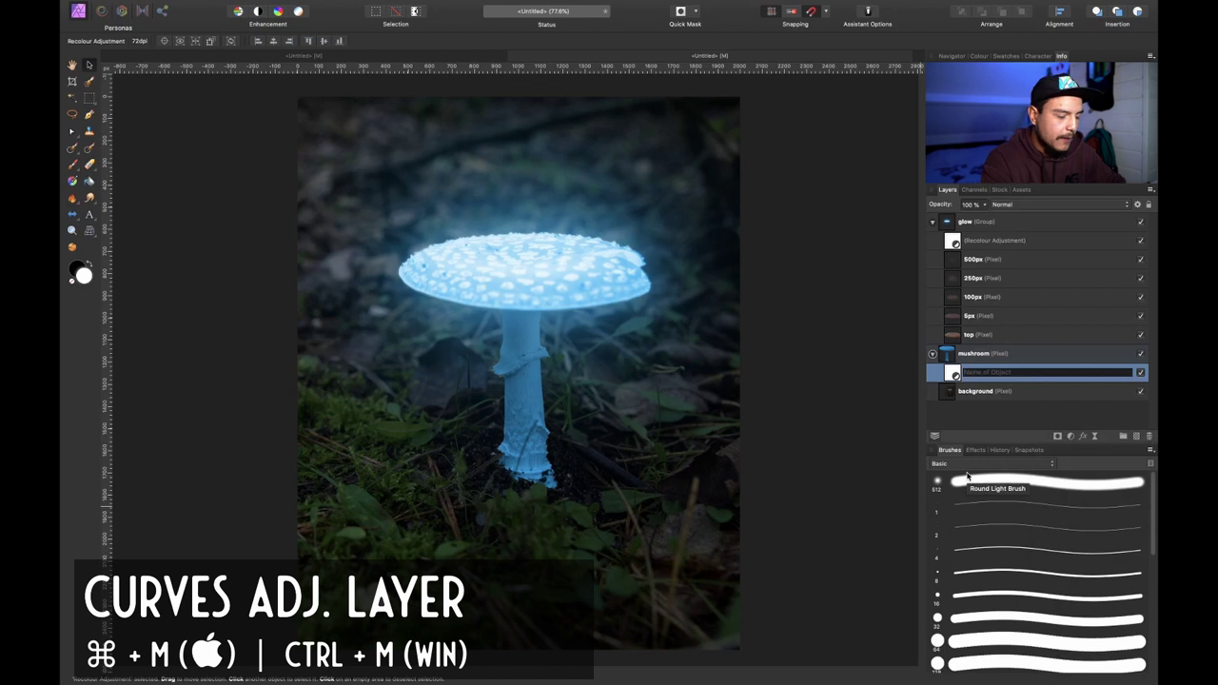
{"action": "key", "text": "super+m"}
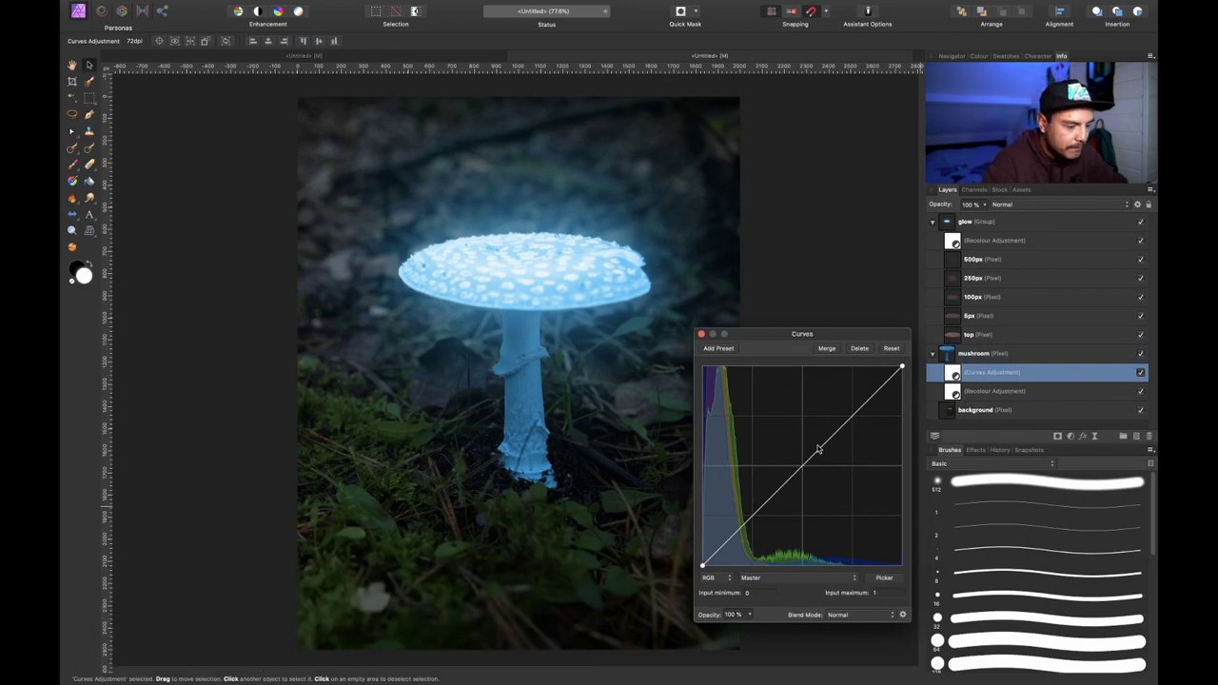
{"action": "left_click_drag", "start_coordinate": [801, 466], "coordinate": [782, 495]}
{"action": "mouse_move", "coordinate": [843, 430]}
{"action": "left_mouse_down"}
{"action": "mouse_move", "coordinate": [844, 410]}
{"action": "mouse_move", "coordinate": [856, 420]}
{"action": "left_mouse_up"}
{"action": "left_click_drag", "start_coordinate": [901, 367], "coordinate": [885, 367]}
{"action": "left_click_drag", "start_coordinate": [856, 420], "coordinate": [846, 423]}
{"action": "left_click_drag", "start_coordinate": [781, 497], "coordinate": [767, 511]}
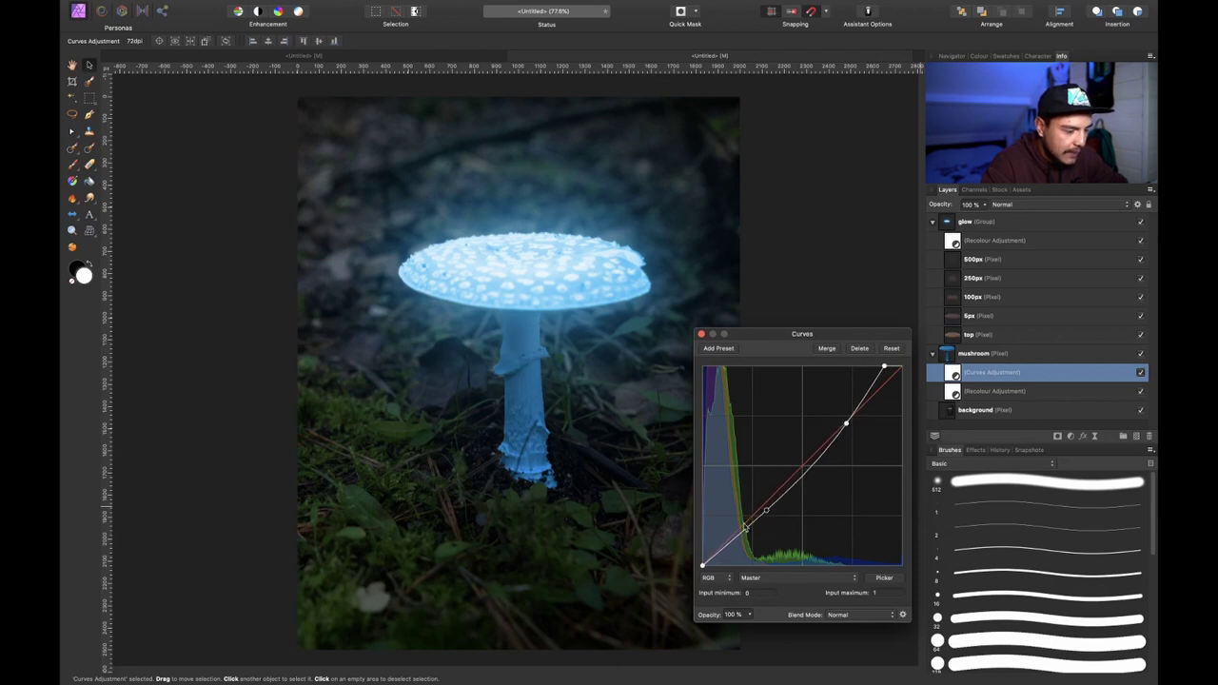
{"action": "left_click_drag", "start_coordinate": [702, 565], "coordinate": [720, 588]}
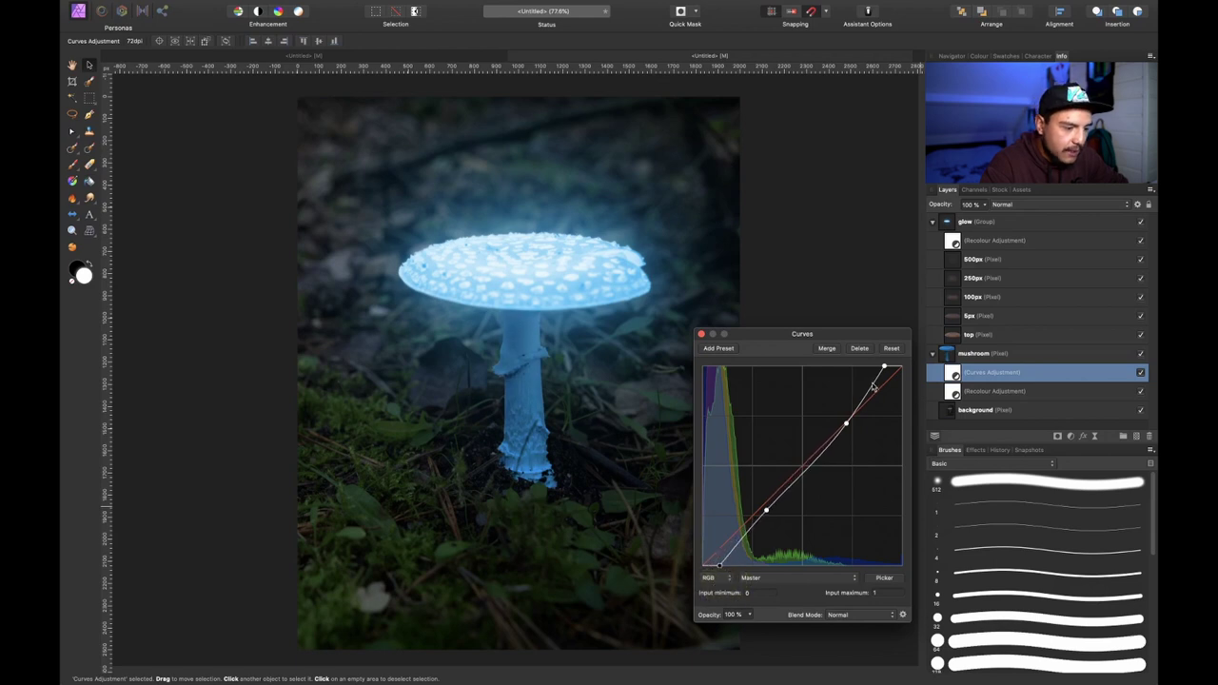
{"action": "left_click_drag", "start_coordinate": [847, 425], "coordinate": [841, 422]}
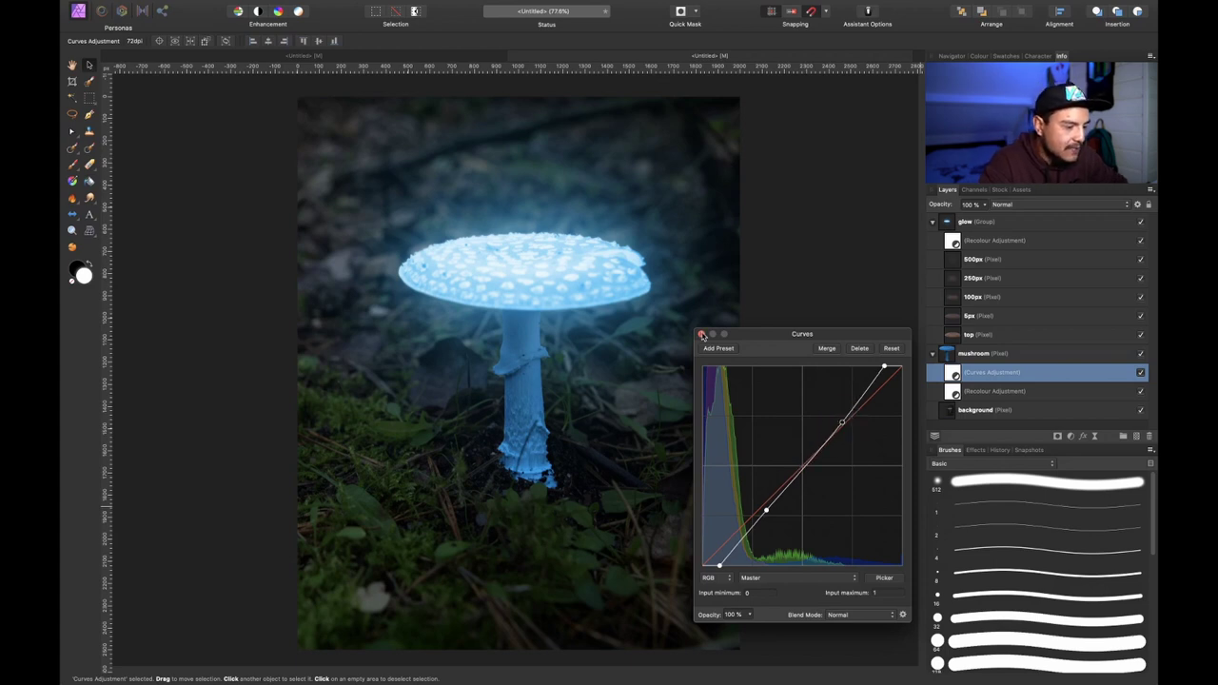
{"action": "left_click", "coordinate": [701, 335]}
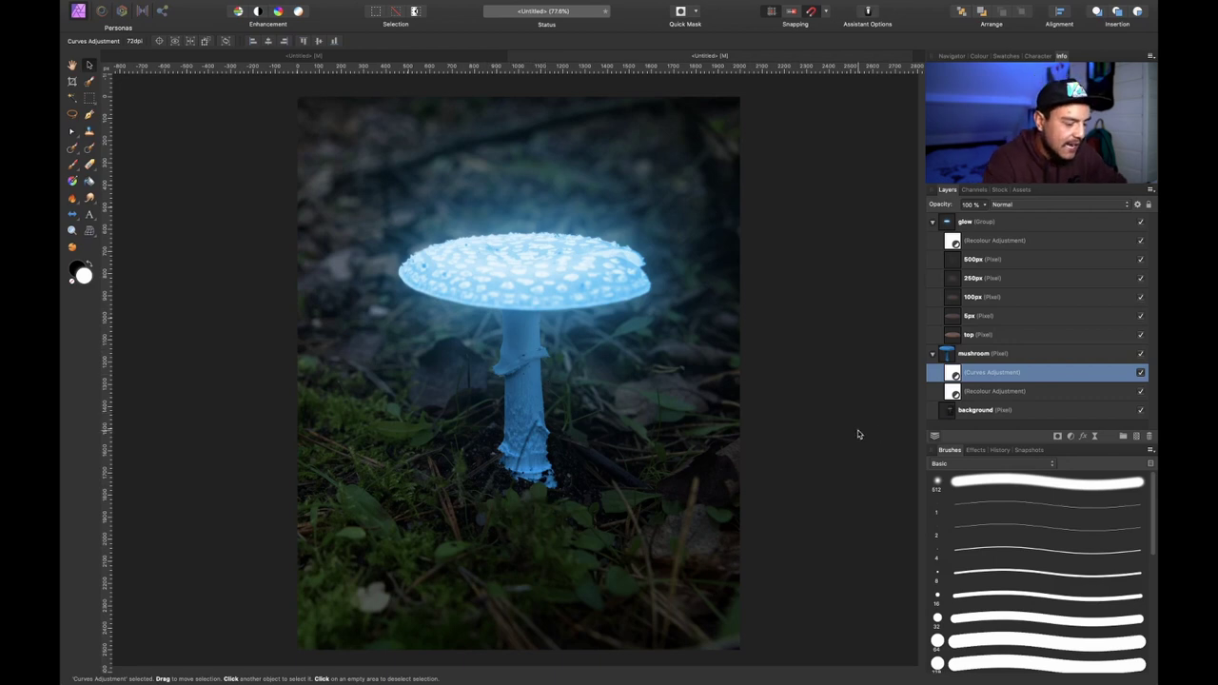
- Add a second Curves adjustment inside the mushroom layer and strongly brighten the stem by moving the white point far inward
{"action": "key", "text": "super+m"}
{"action": "key", "text": "super+space"}
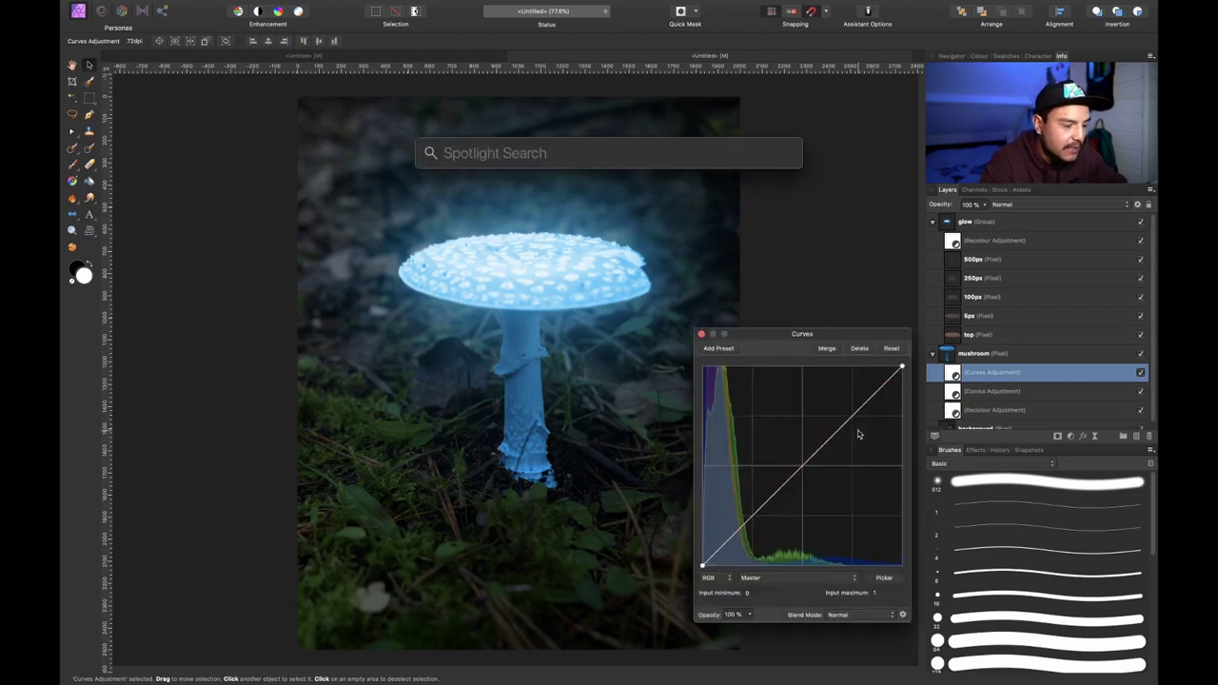
{"action": "key", "text": "Escape"}
{"action": "left_click_drag", "start_coordinate": [902, 368], "coordinate": [870, 366]}
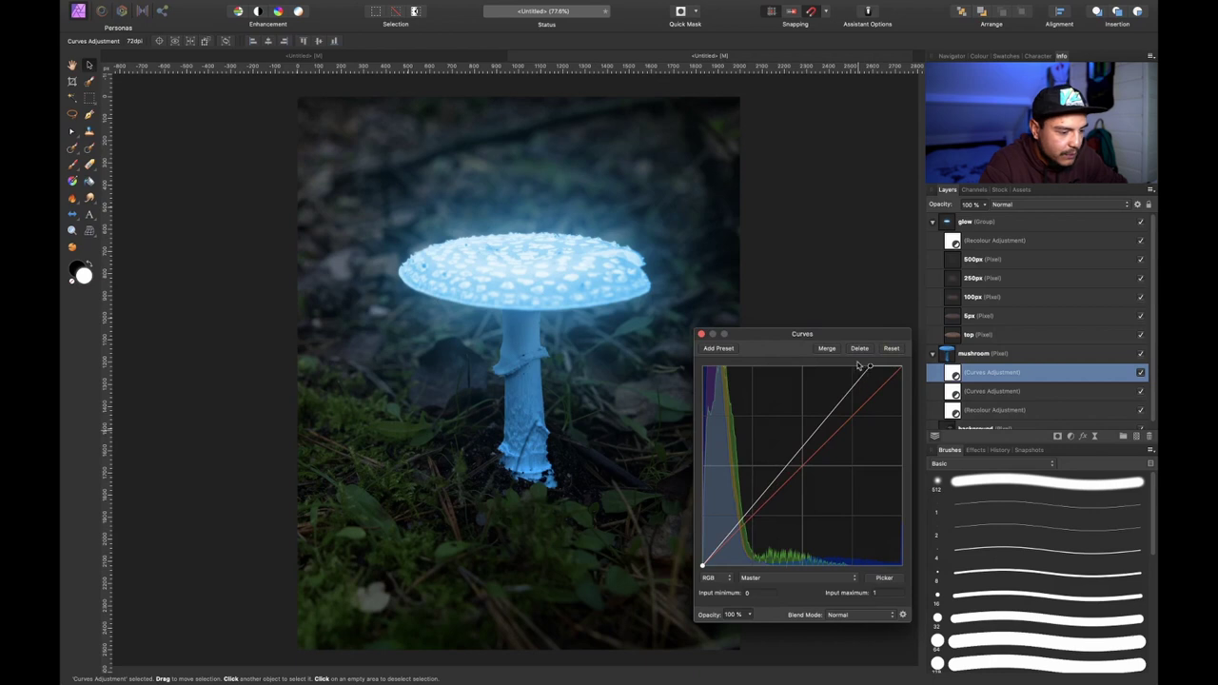
{"action": "left_click_drag", "start_coordinate": [870, 368], "coordinate": [785, 365]}
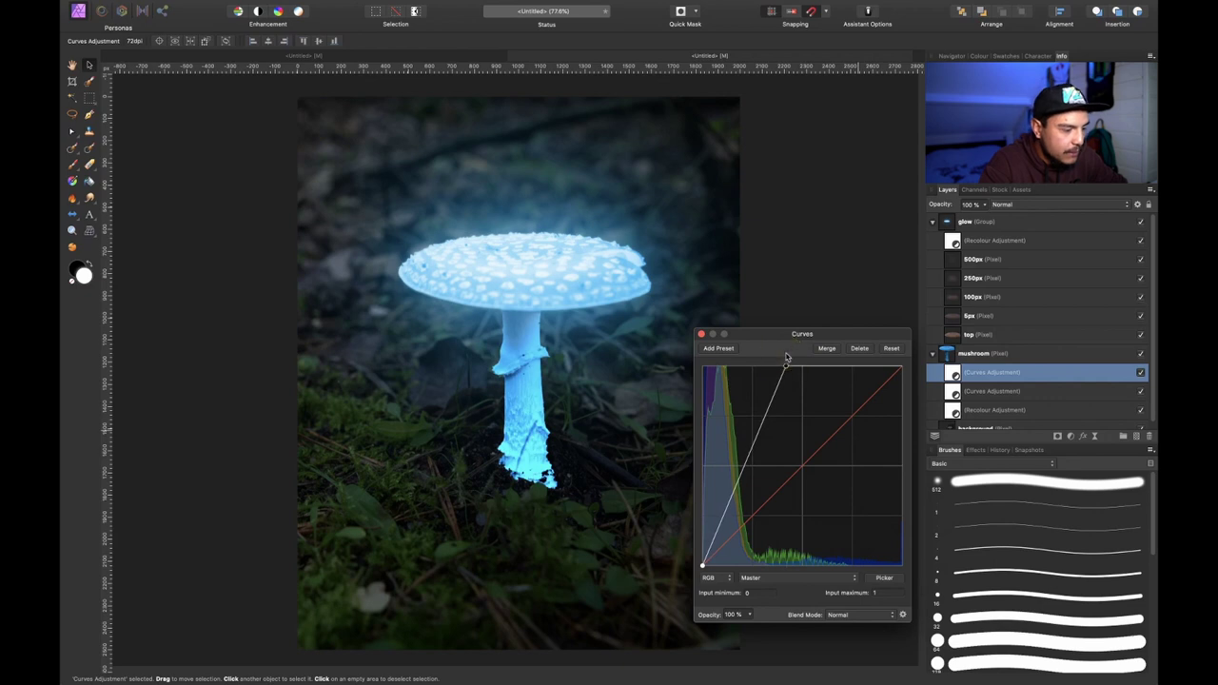
{"action": "left_click", "coordinate": [702, 334]}
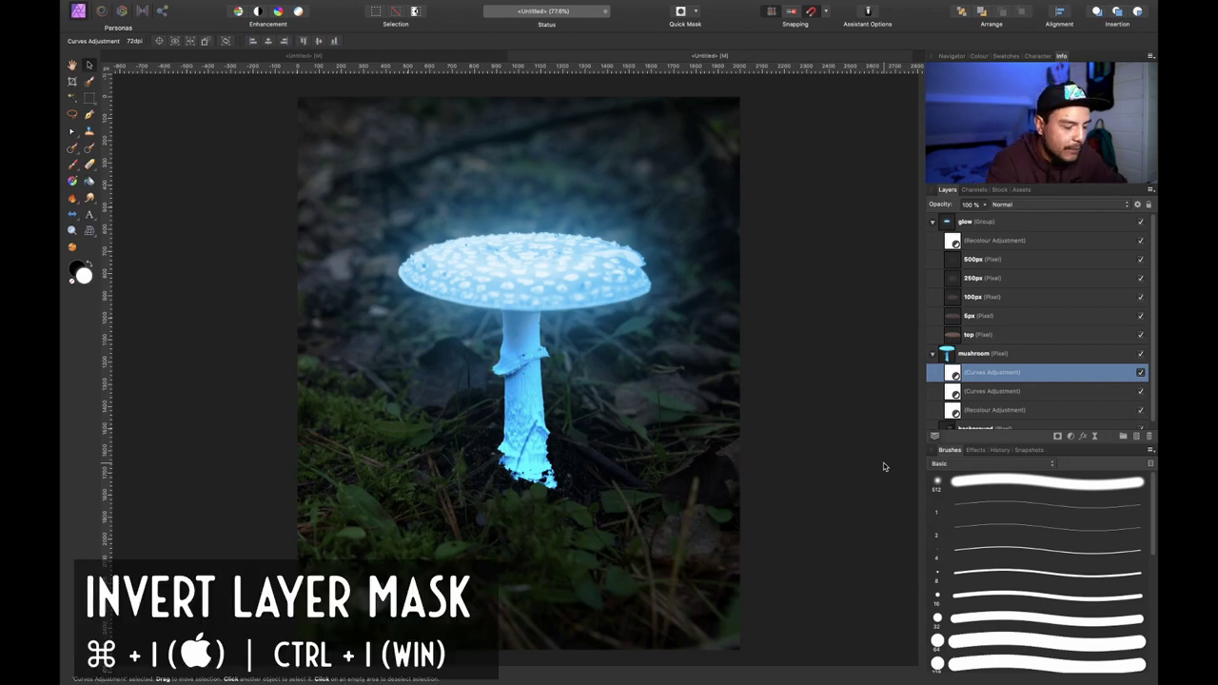
- Invert the second Curves adjustment's mask and paint the brightening back onto the upper stem with a soft white brush
{"action": "key", "text": "super+i"}
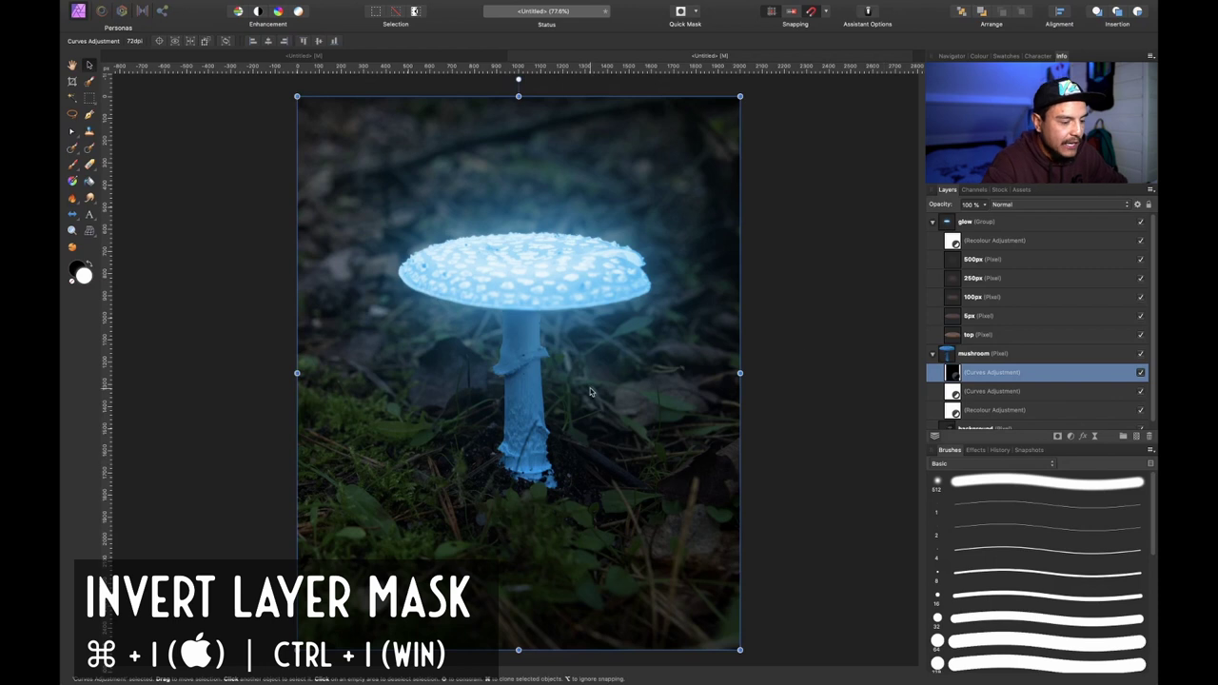
{"action": "scroll", "coordinate": [527, 324], "scroll_direction": "up", "scroll_amount": 5}
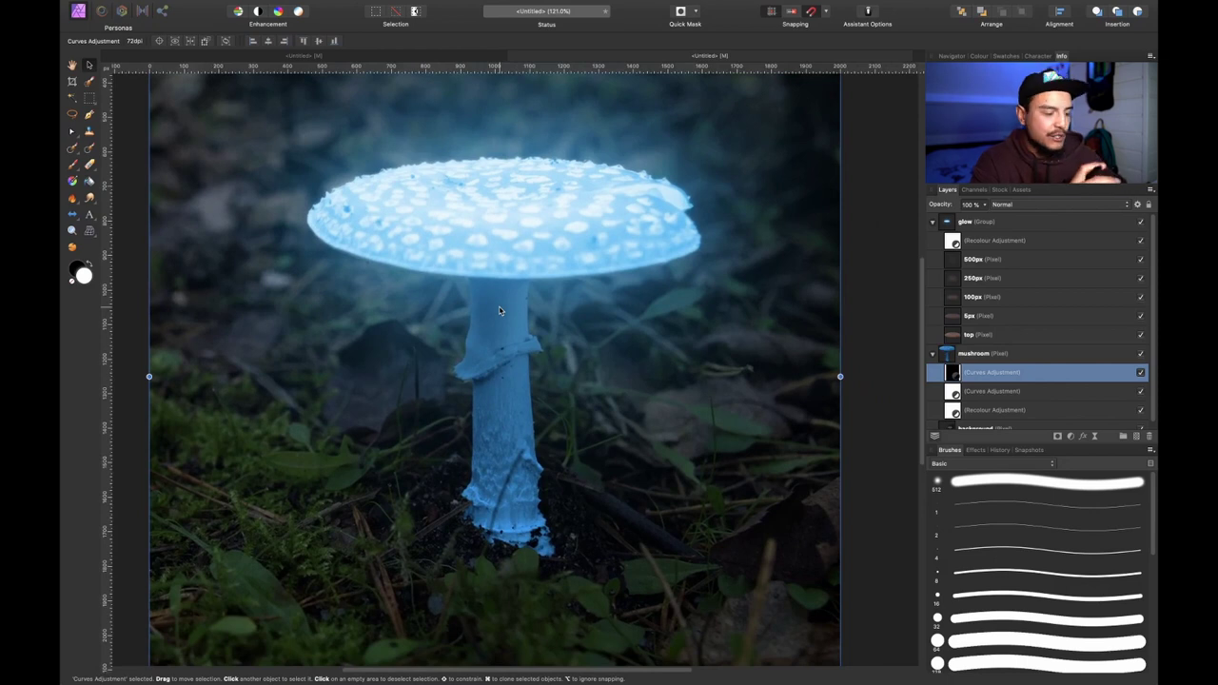
{"action": "key", "text": "b"}
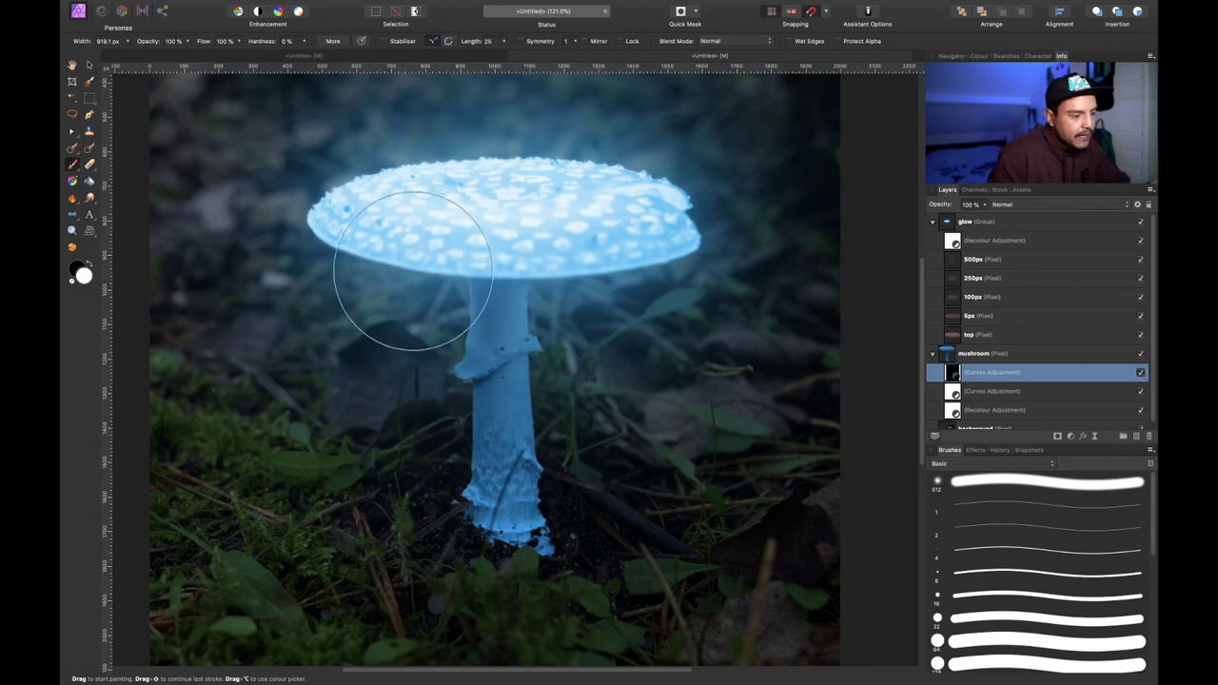
{"action": "mouse_move", "coordinate": [396, 269]}
{"action": "left_mouse_down"}
{"action": "mouse_move", "coordinate": [563, 224]}
{"action": "mouse_move", "coordinate": [417, 281]}
{"action": "mouse_move", "coordinate": [401, 332]}
{"action": "mouse_move", "coordinate": [439, 308]}
{"action": "mouse_move", "coordinate": [427, 242]}
{"action": "left_mouse_up"}
- Lower the brush opacity to 36% and refine the mask so the brightening fades gently down the stem
{"action": "left_click_drag", "start_coordinate": [172, 41], "coordinate": [145, 40]}
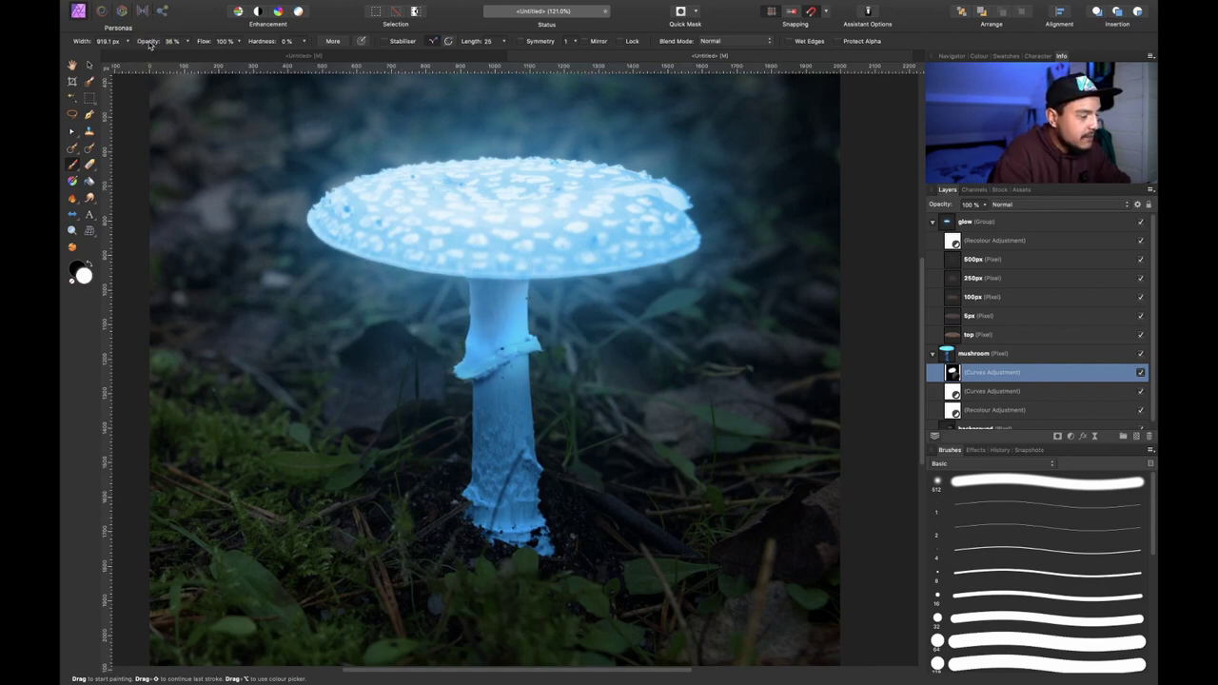
{"action": "left_click_drag", "start_coordinate": [576, 214], "coordinate": [601, 224]}
{"action": "key", "text": "super+z"}
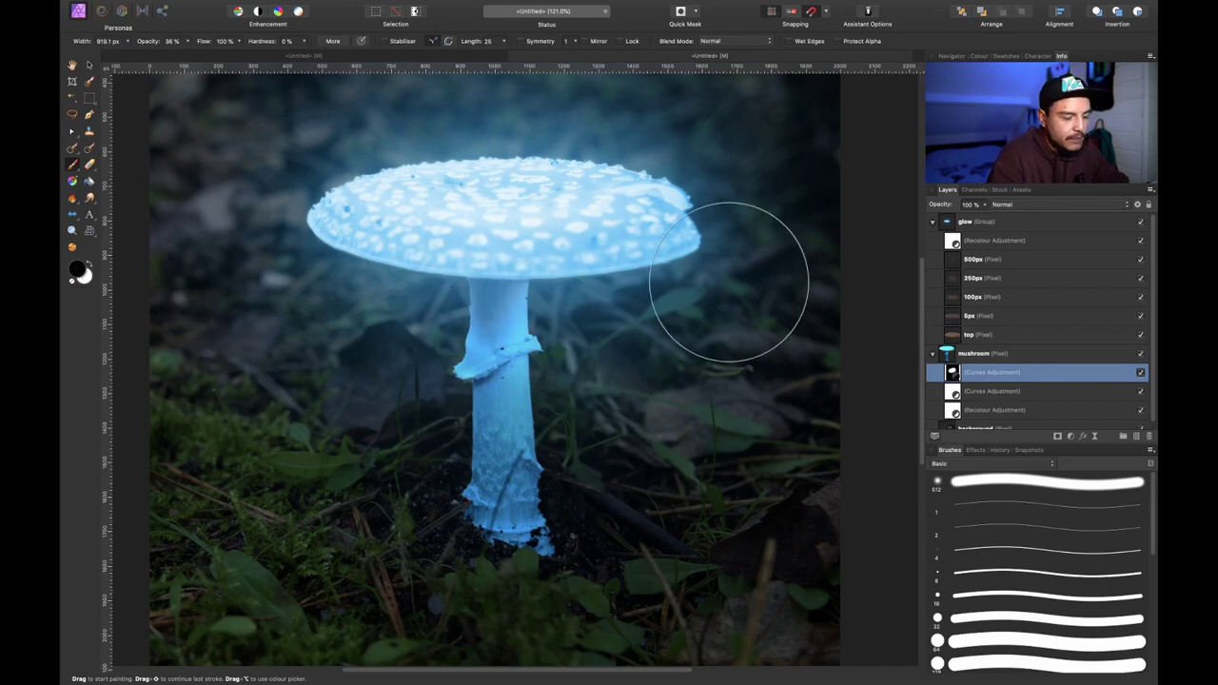
{"action": "key", "text": "super+minus"}
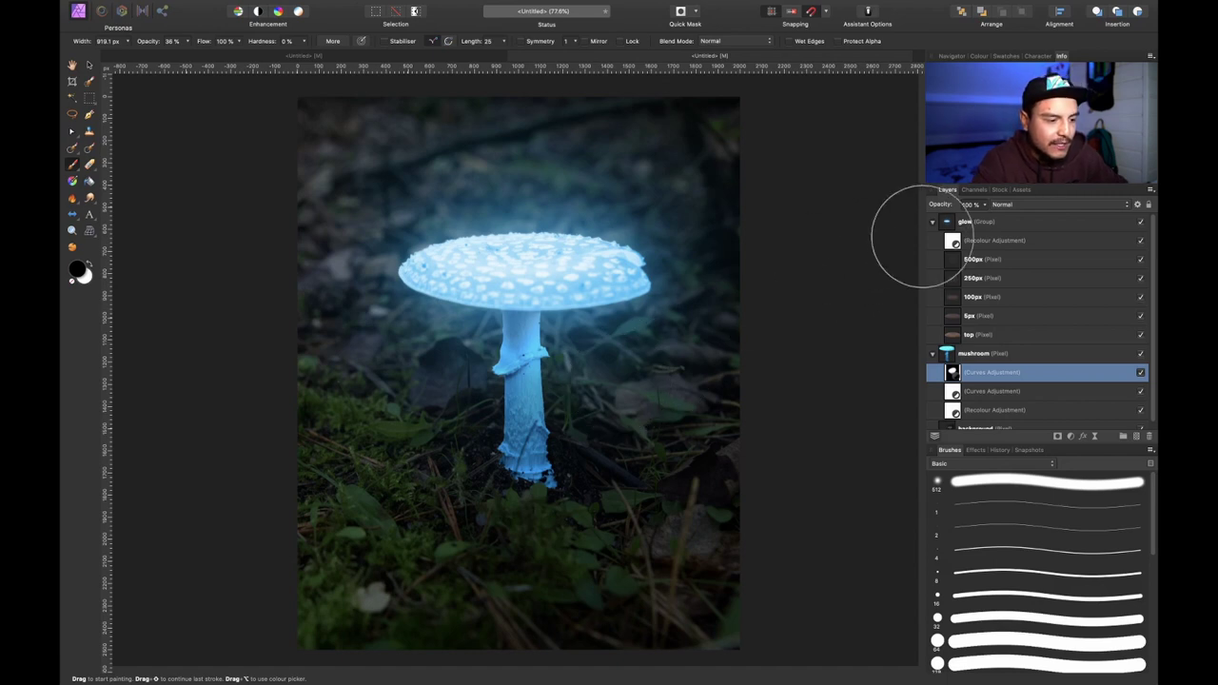
- Collapse the glow group and mushroom layer, and add a Lens Filter adjustment above the glow group
{"action": "left_click", "coordinate": [933, 222]}
{"action": "left_click", "coordinate": [933, 240]}
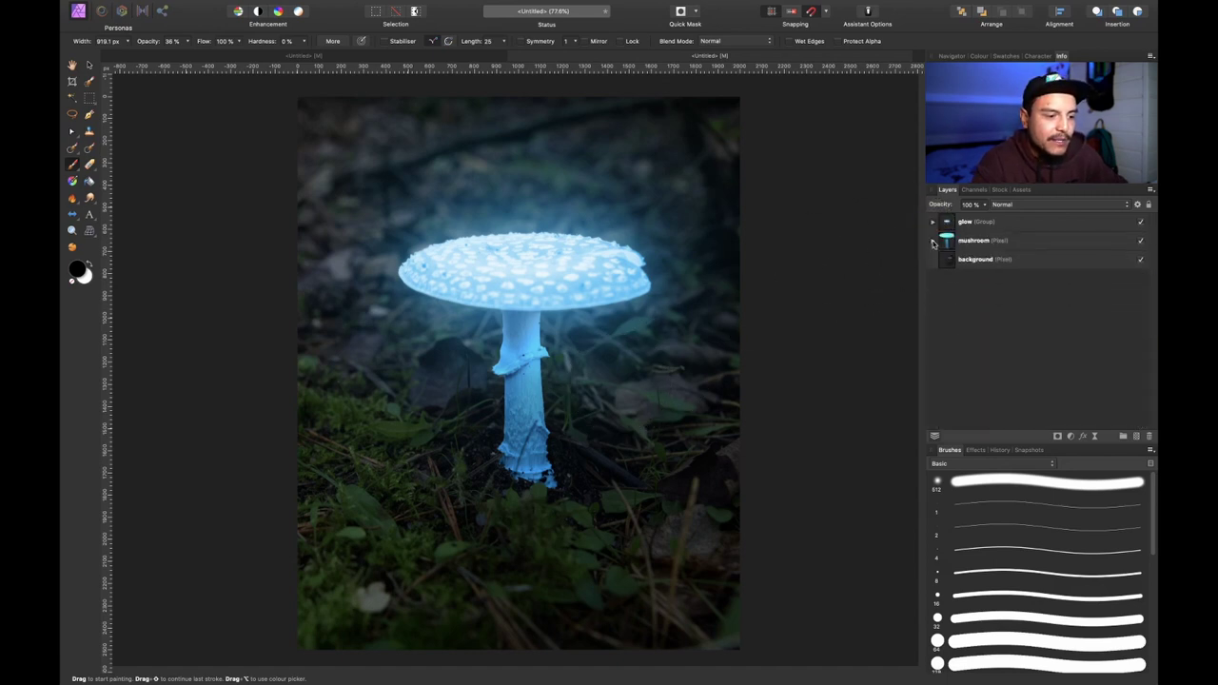
{"action": "left_click", "coordinate": [1044, 220]}
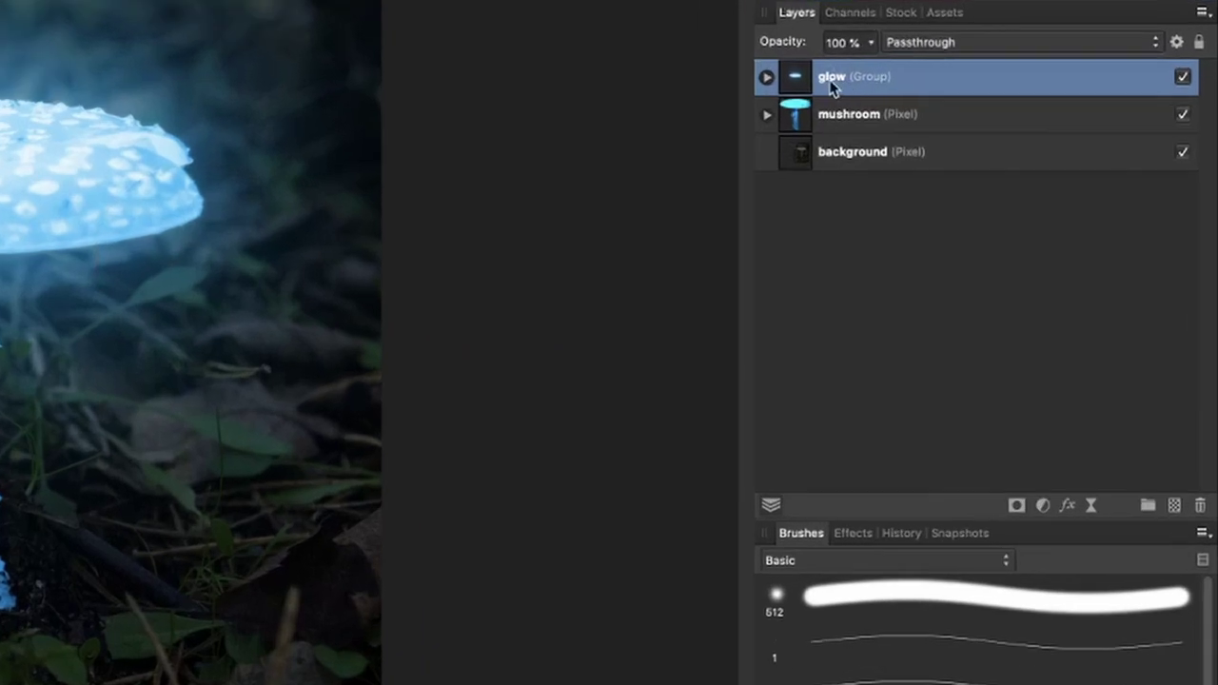
{"action": "left_click", "coordinate": [1045, 505]}
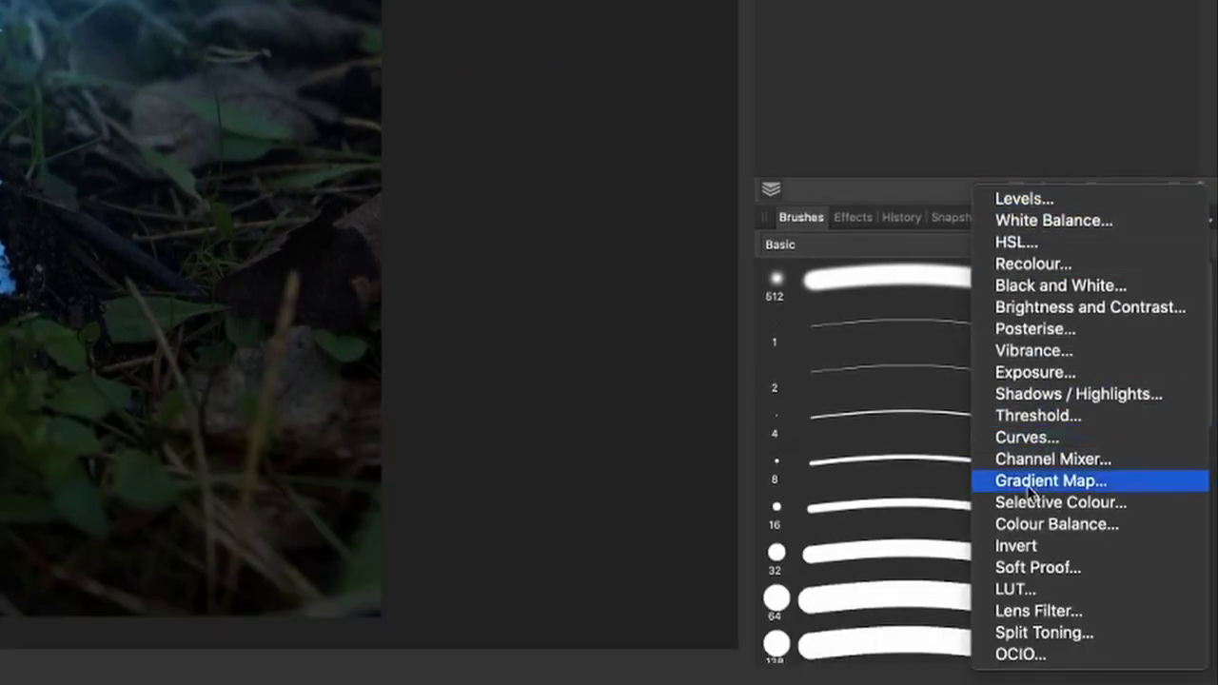
{"action": "left_click", "coordinate": [1036, 610]}
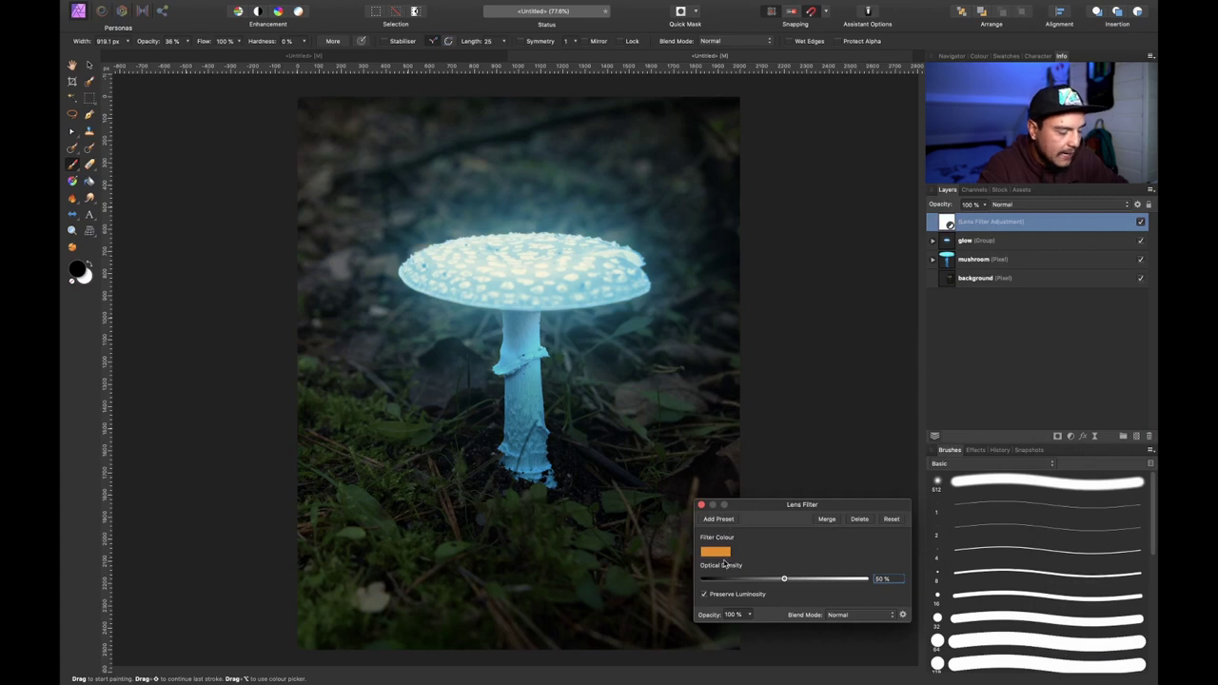
- Set the Lens Filter colour to a deep blue with hue 220, saturation 100 and lightness 28
{"action": "left_click", "coordinate": [720, 553]}
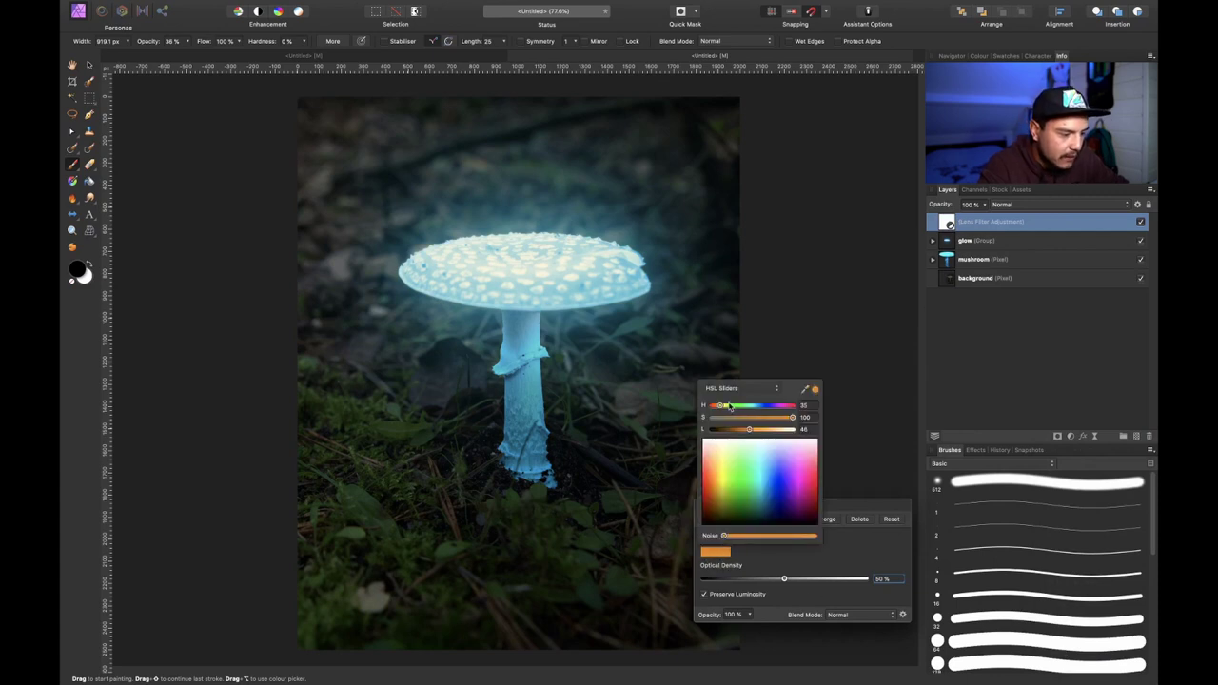
{"action": "mouse_move", "coordinate": [744, 409]}
{"action": "left_mouse_down"}
{"action": "mouse_move", "coordinate": [767, 410]}
{"action": "mouse_move", "coordinate": [735, 430]}
{"action": "left_mouse_up"}
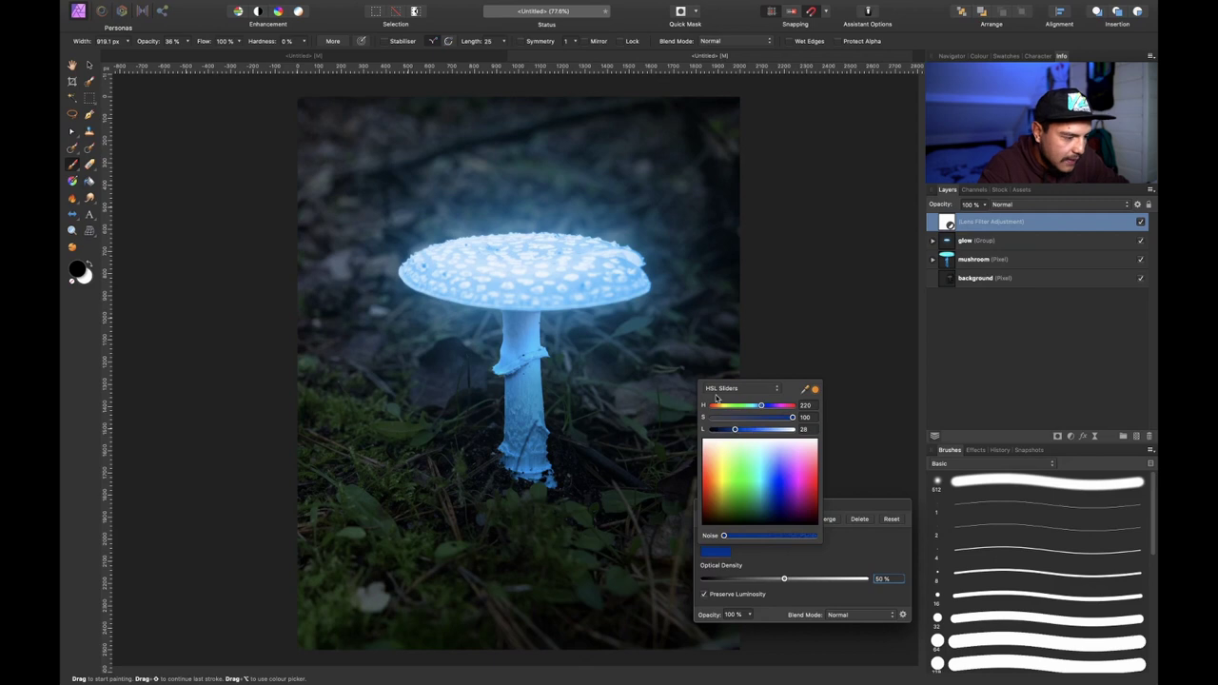
{"action": "left_click", "coordinate": [829, 539]}
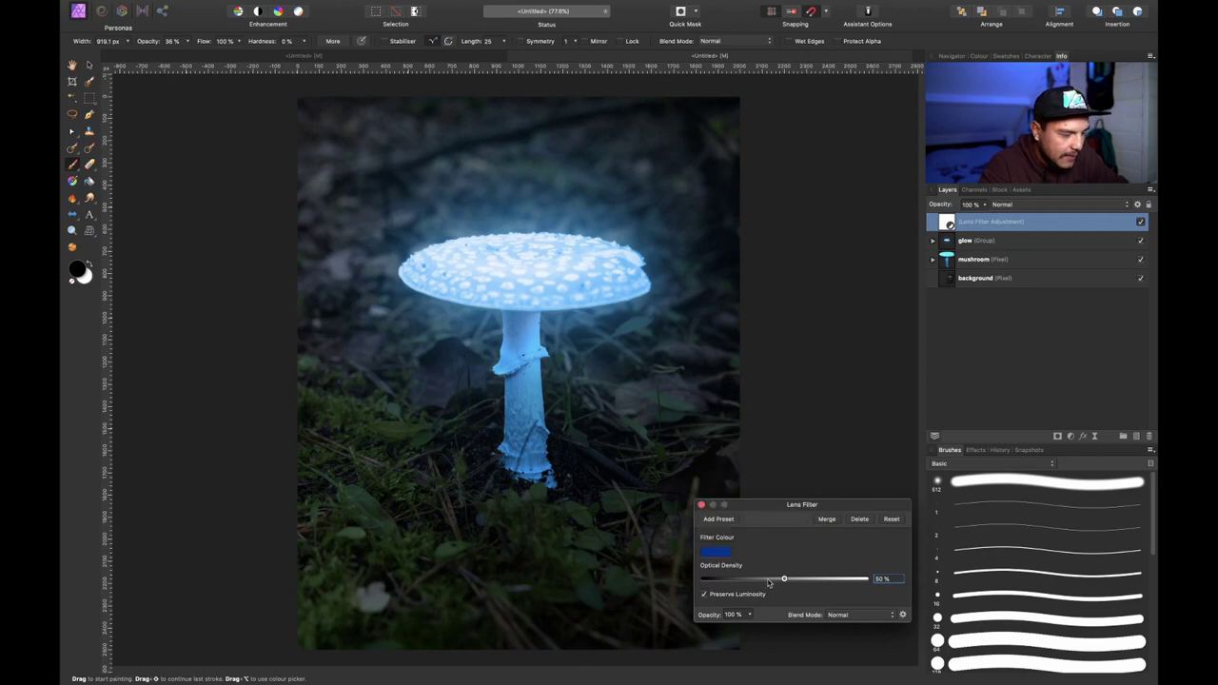
- Turn off Preserve Luminosity for the Lens Filter and set its optical density to 78%
{"action": "left_click_drag", "start_coordinate": [783, 580], "coordinate": [866, 579]}
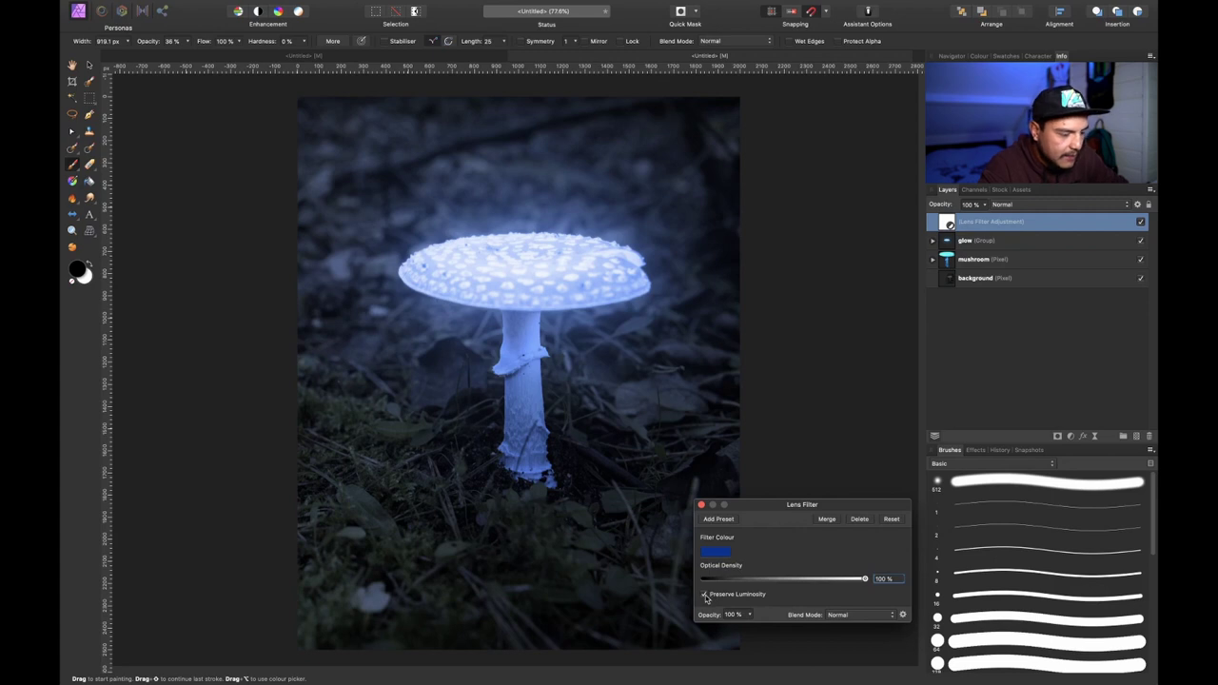
{"action": "left_click", "coordinate": [705, 595]}
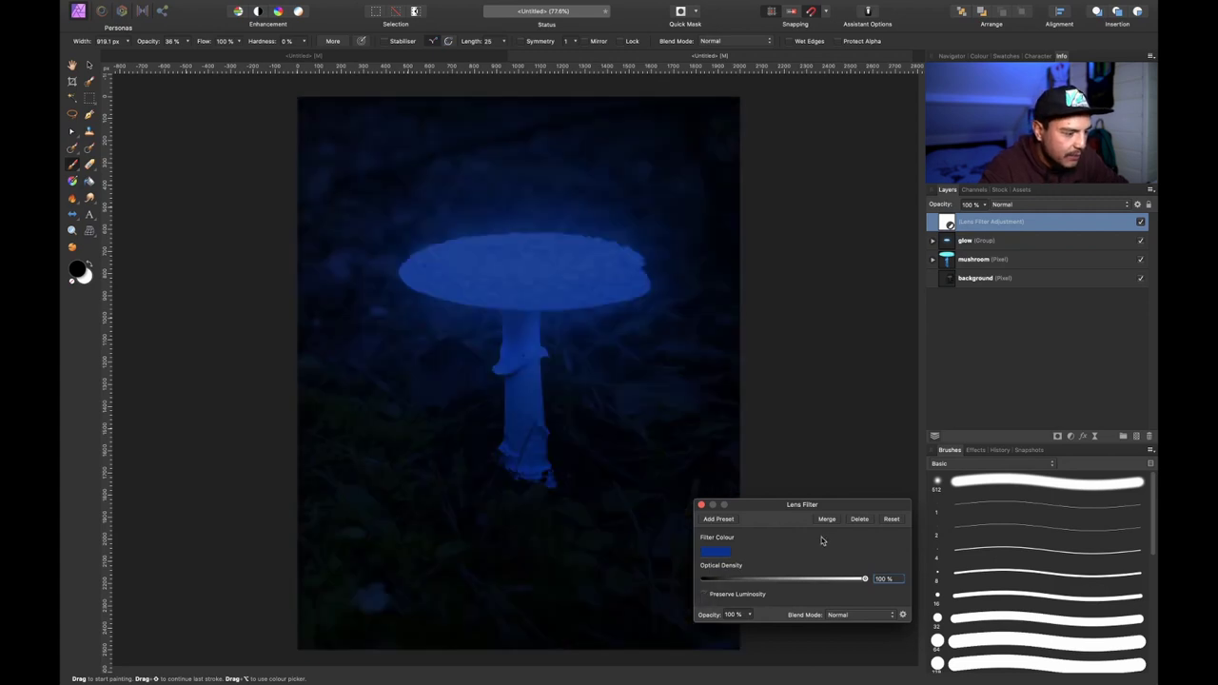
{"action": "left_click_drag", "start_coordinate": [865, 580], "coordinate": [829, 580]}
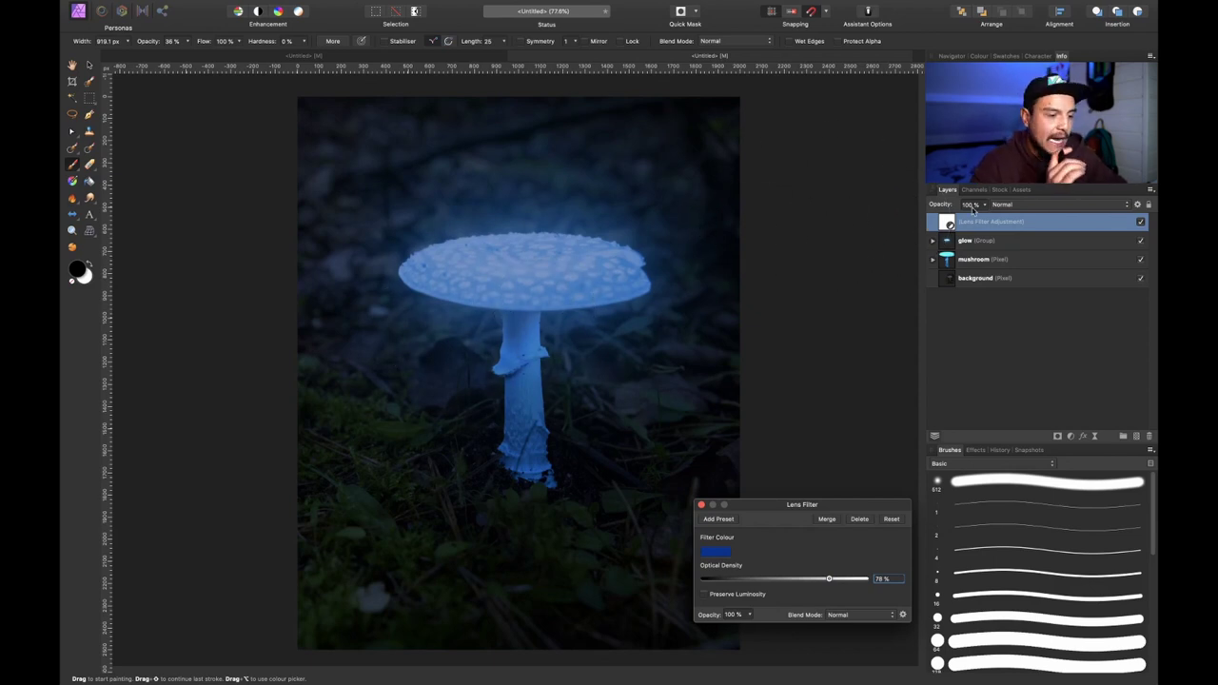
- Nest the Lens Filter inside the background layer, compare the image with and without it, and slightly reduce its optical density
{"action": "left_click_drag", "start_coordinate": [948, 221], "coordinate": [993, 280]}
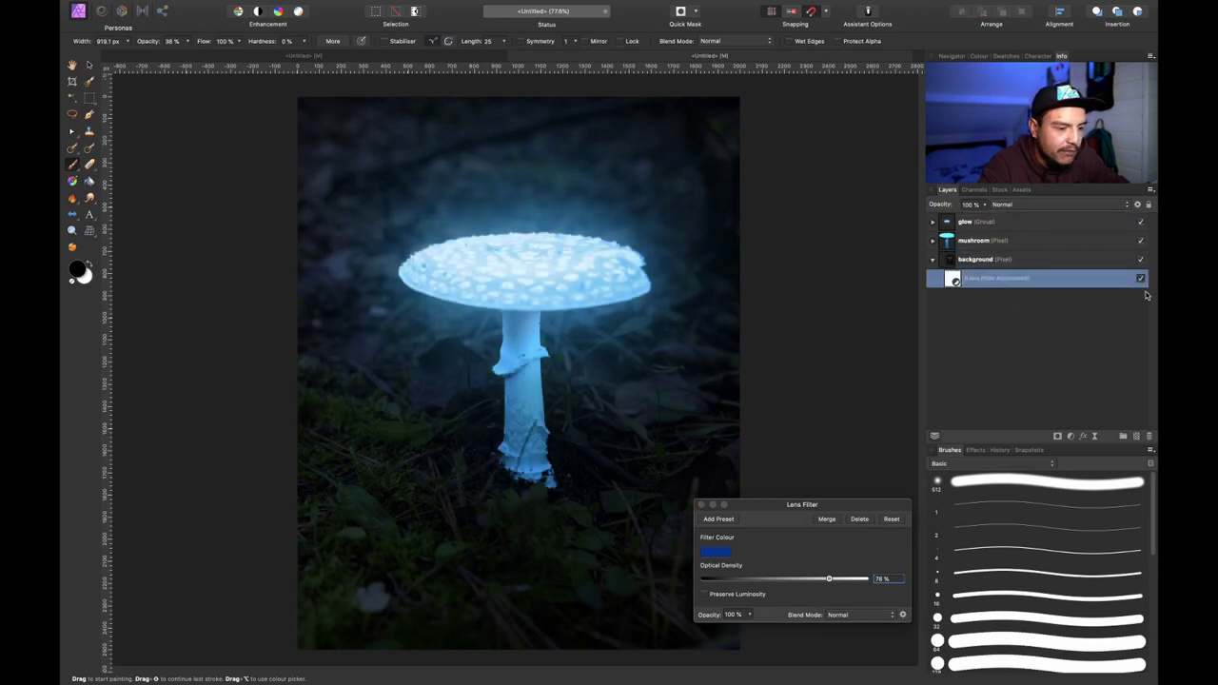
{"action": "left_click", "coordinate": [1141, 279]}
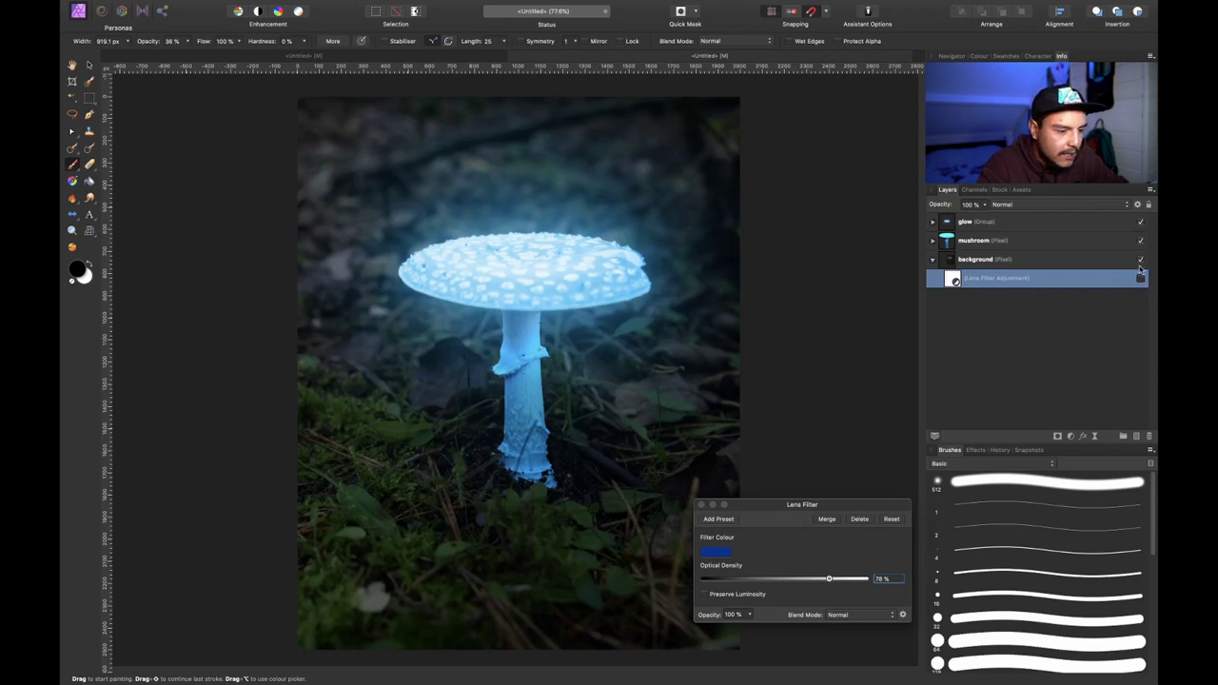
{"action": "left_click", "coordinate": [1141, 278]}
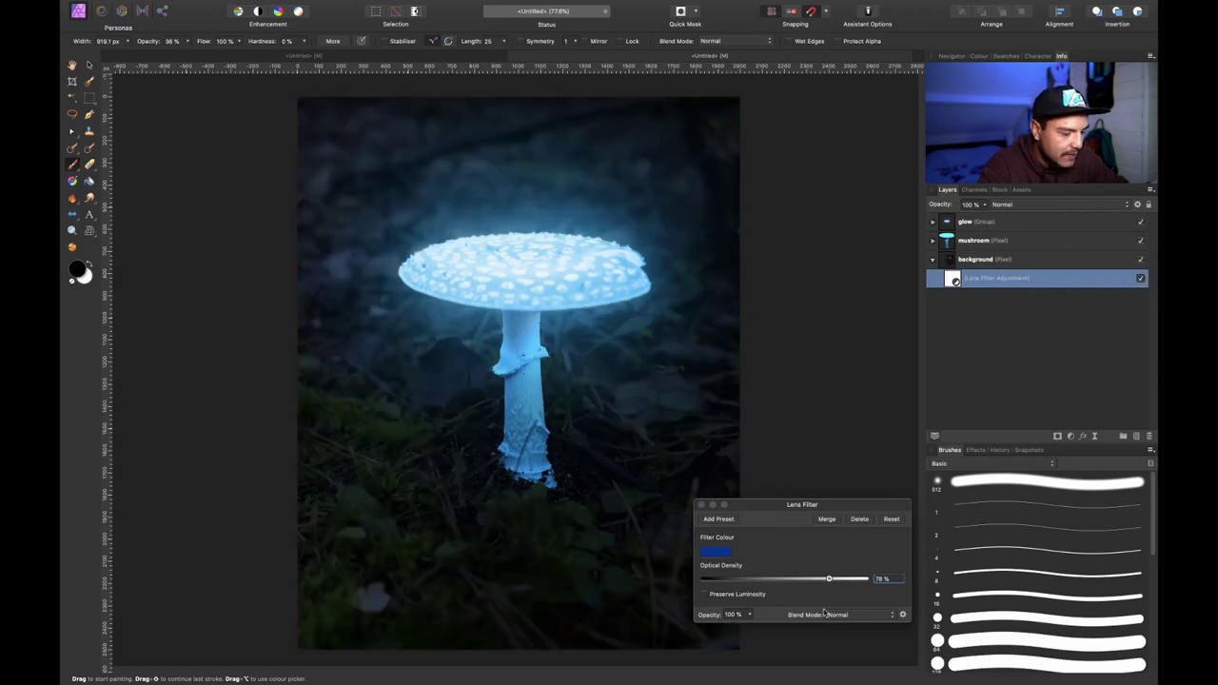
{"action": "left_click_drag", "start_coordinate": [831, 579], "coordinate": [827, 580]}
{"action": "left_click", "coordinate": [702, 504]}
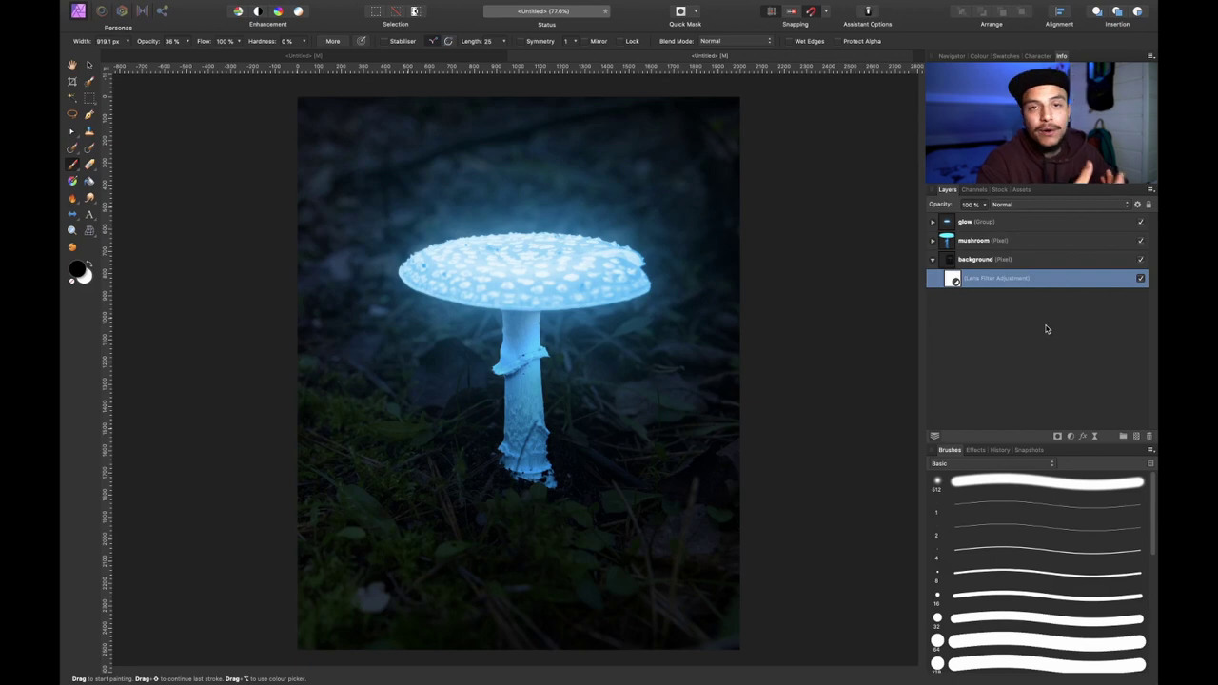
- Add a new fill layer directly above the background layer and below the mushroom
{"action": "left_click", "coordinate": [997, 261]}
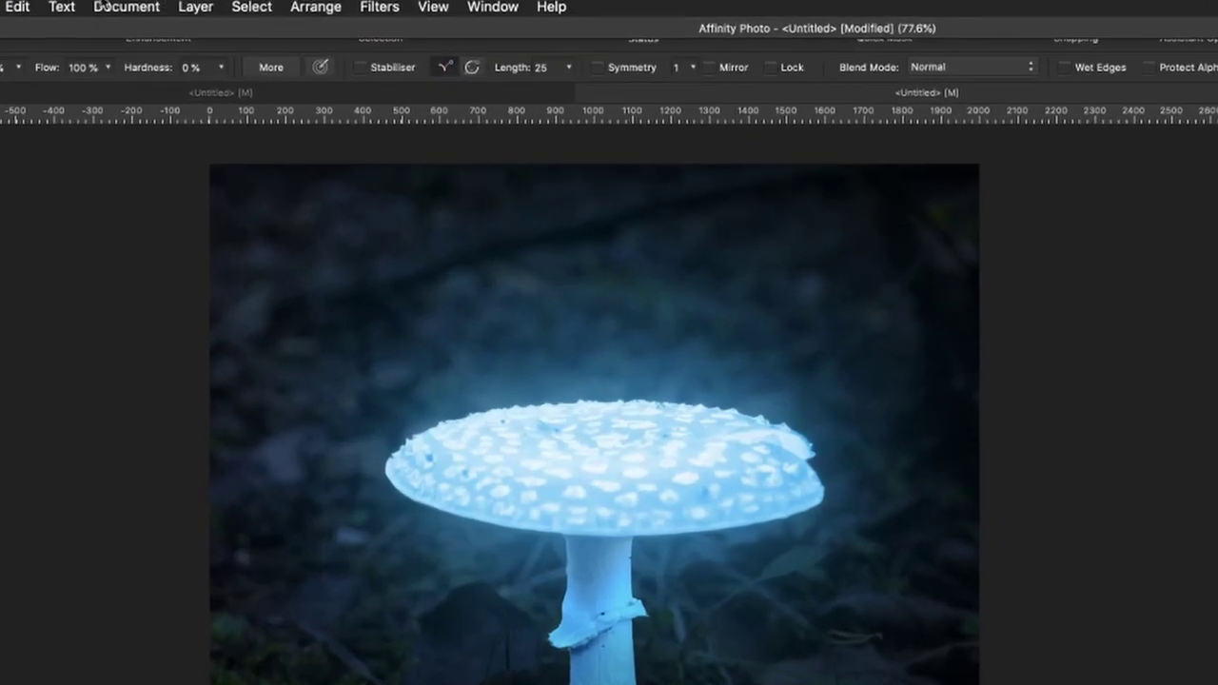
{"action": "left_click", "coordinate": [201, 9]}
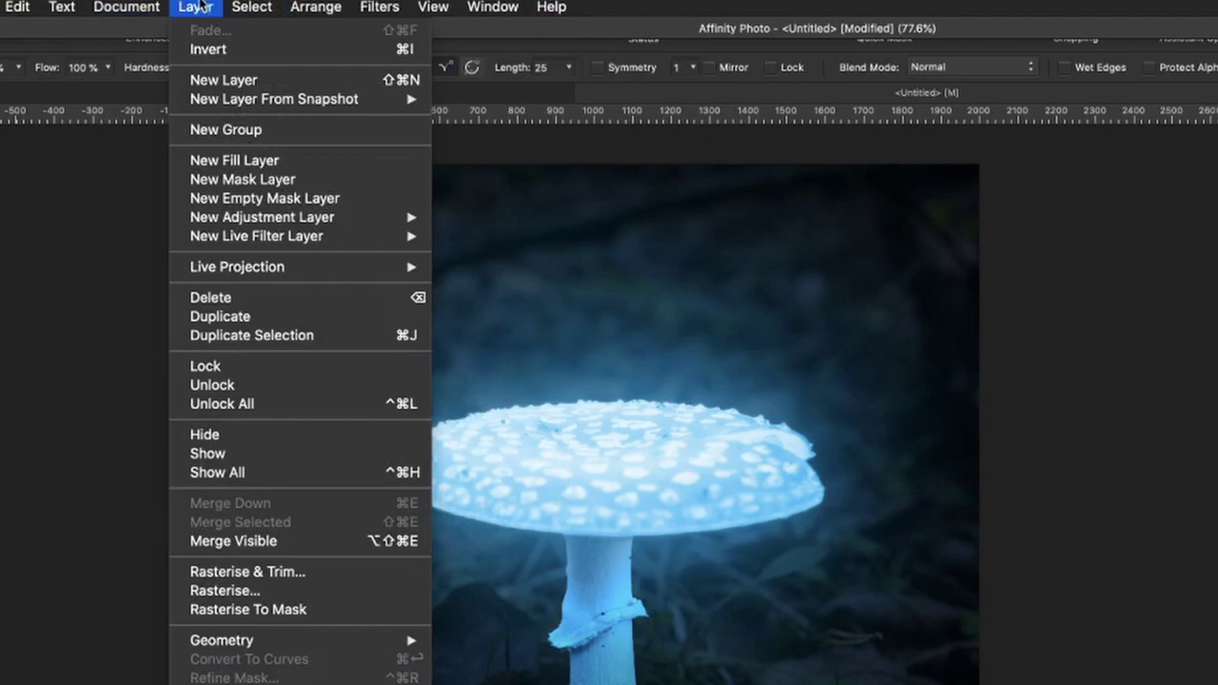
{"action": "left_click", "coordinate": [268, 164]}
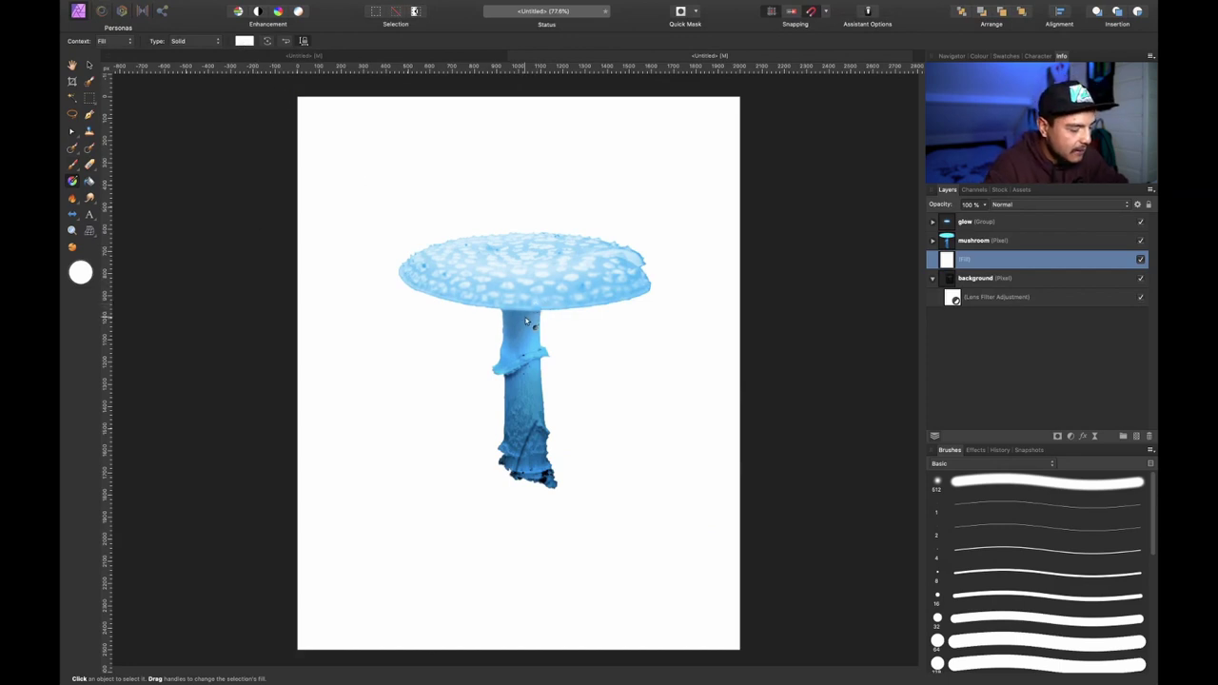
- Sample a light blue from the mushroom cap, colour the fill layer blue and fine-tune its HSL lightness
{"action": "key", "text": "b"}
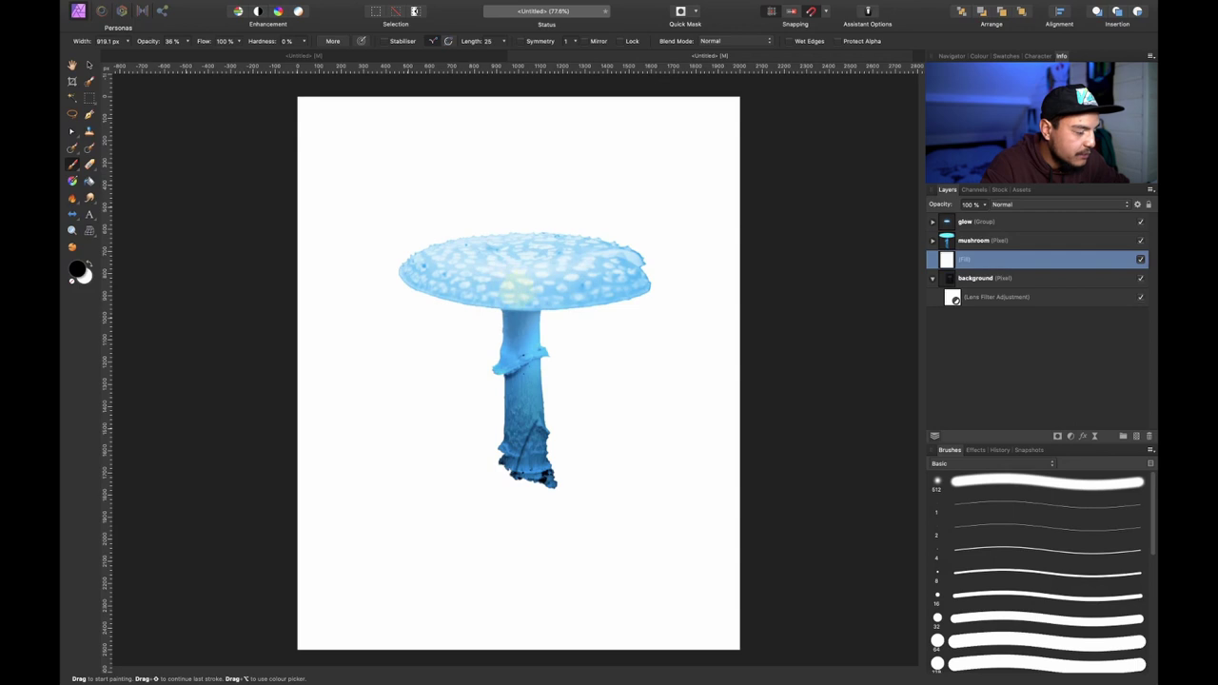
{"action": "key", "text": "alt"}
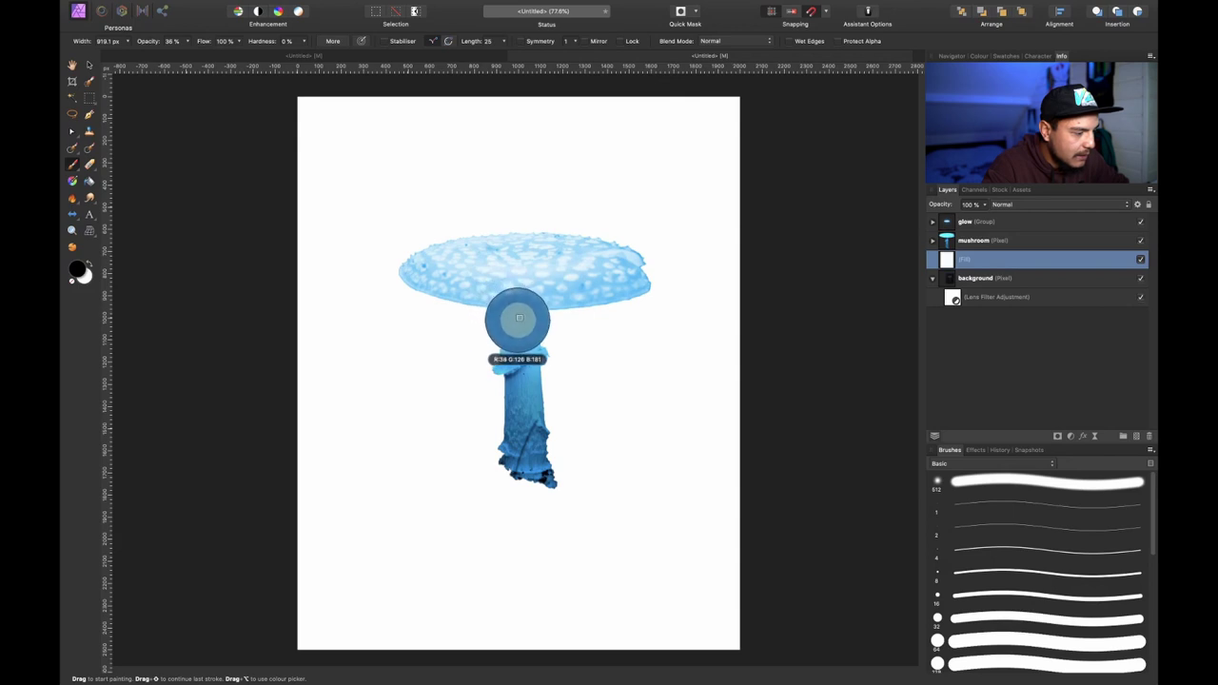
{"action": "left_click", "coordinate": [451, 285], "text": "alt"}
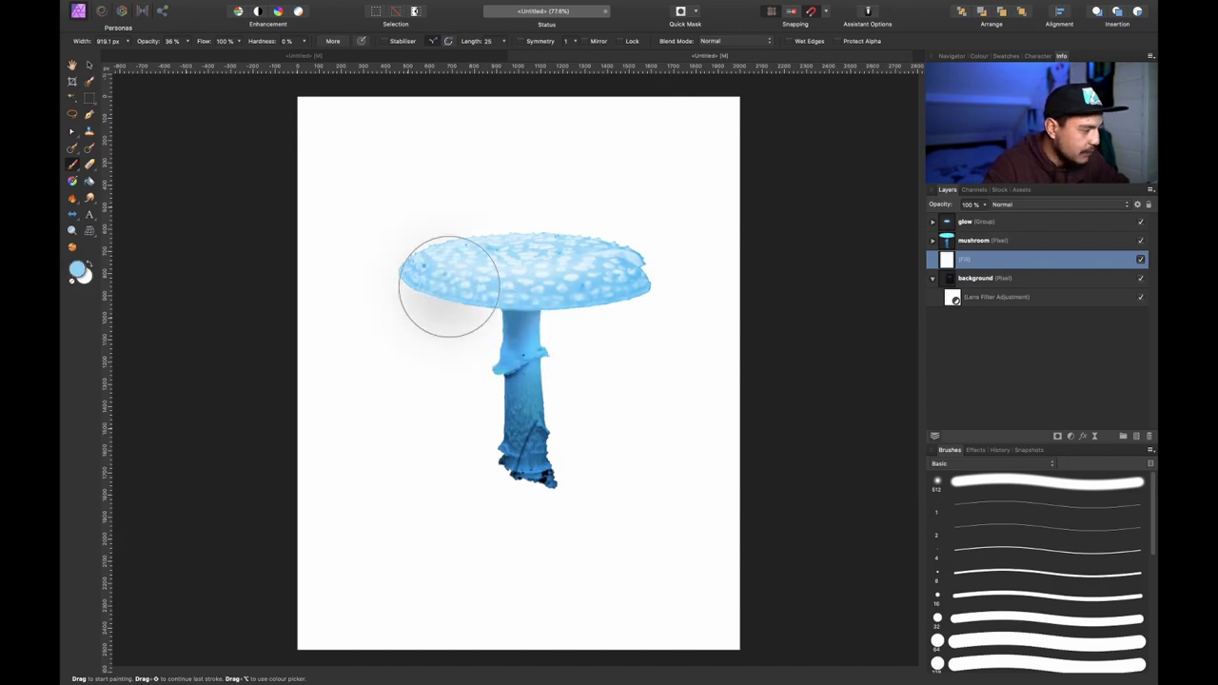
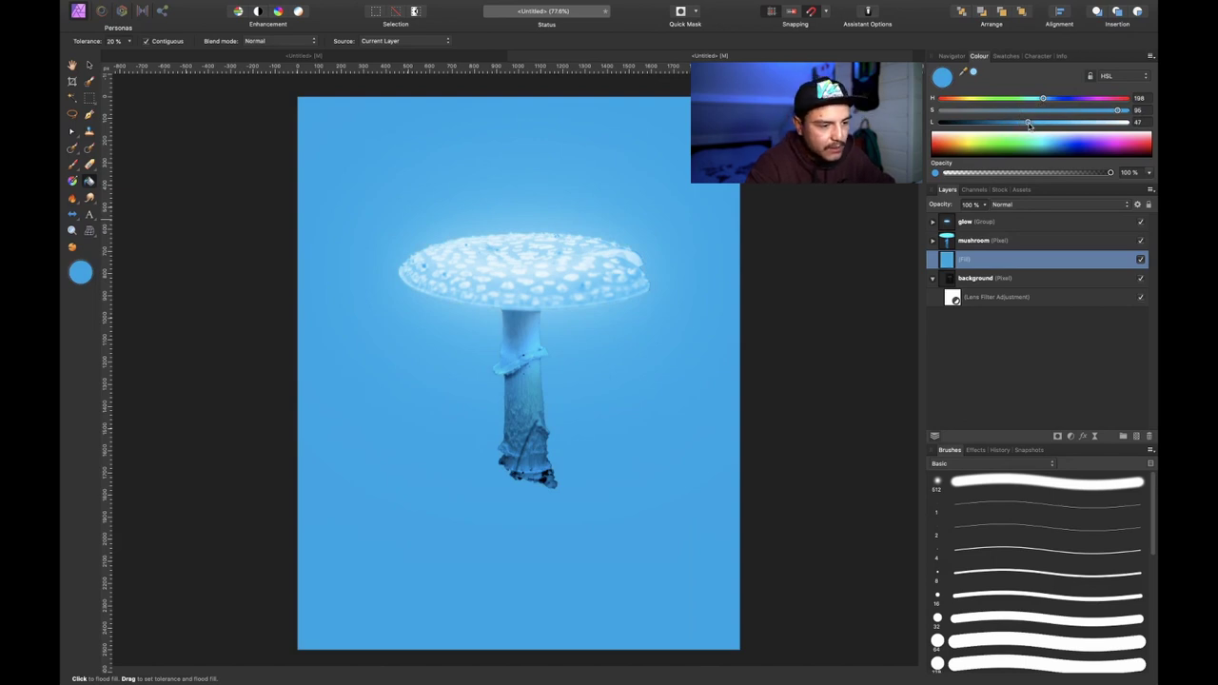
{"action": "left_click_drag", "start_coordinate": [1029, 122], "coordinate": [1030, 123]}
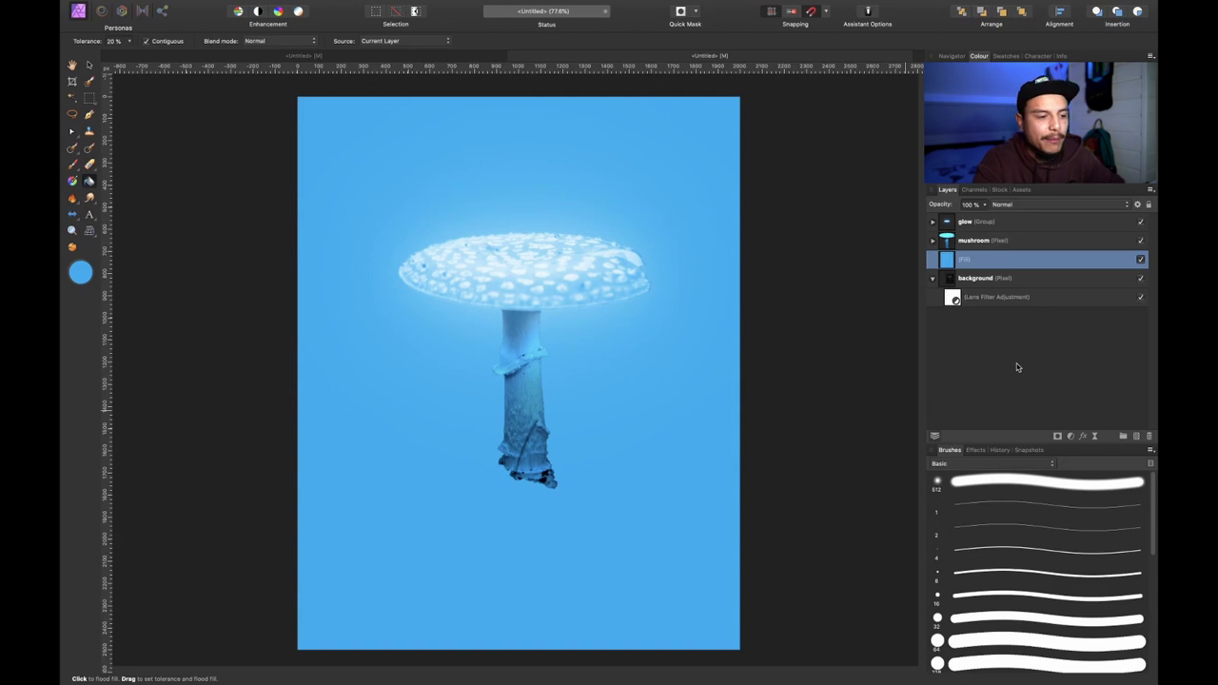
- In the fill layer's blend ranges, set the underlying composition's dark end to 0% output and its full-opacity point to 10% input
{"action": "left_click", "coordinate": [1020, 206]}
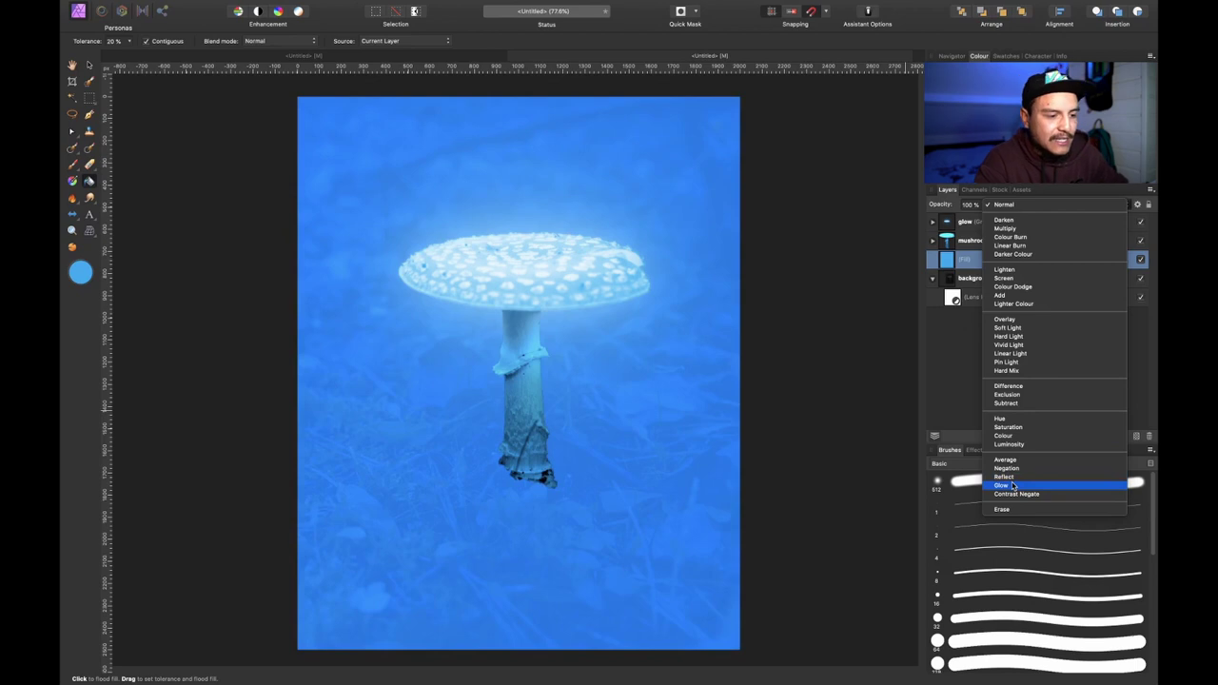
{"action": "key", "text": "Escape"}
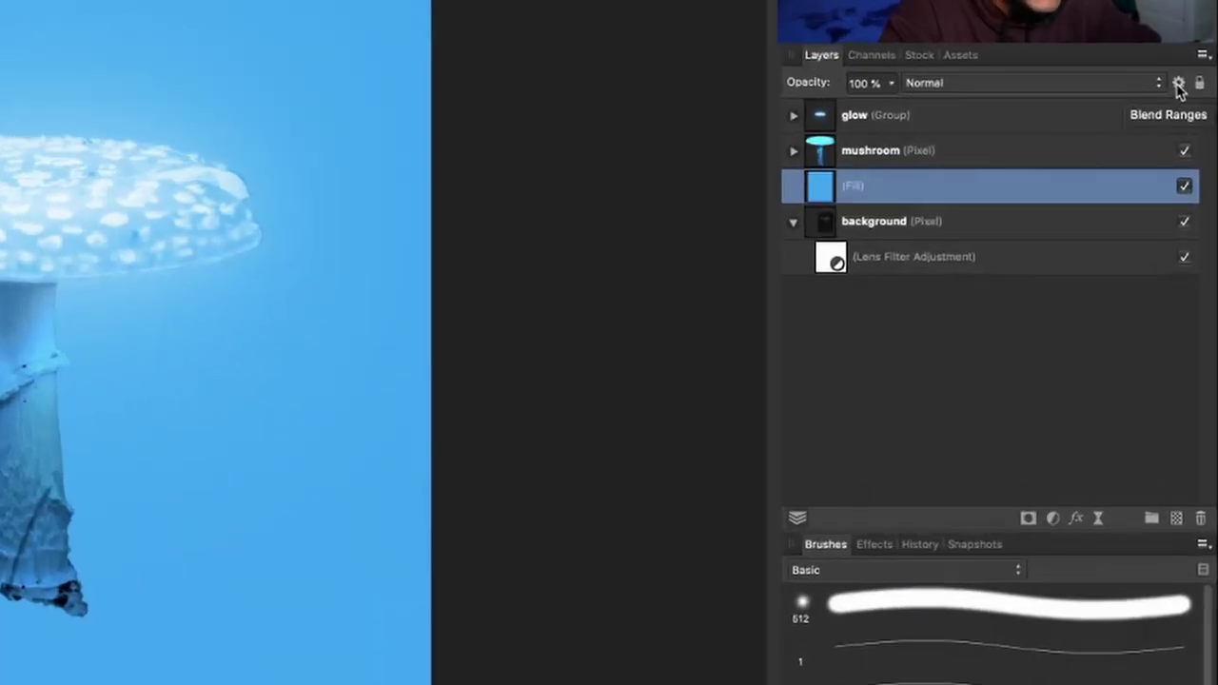
{"action": "left_click", "coordinate": [1178, 84]}
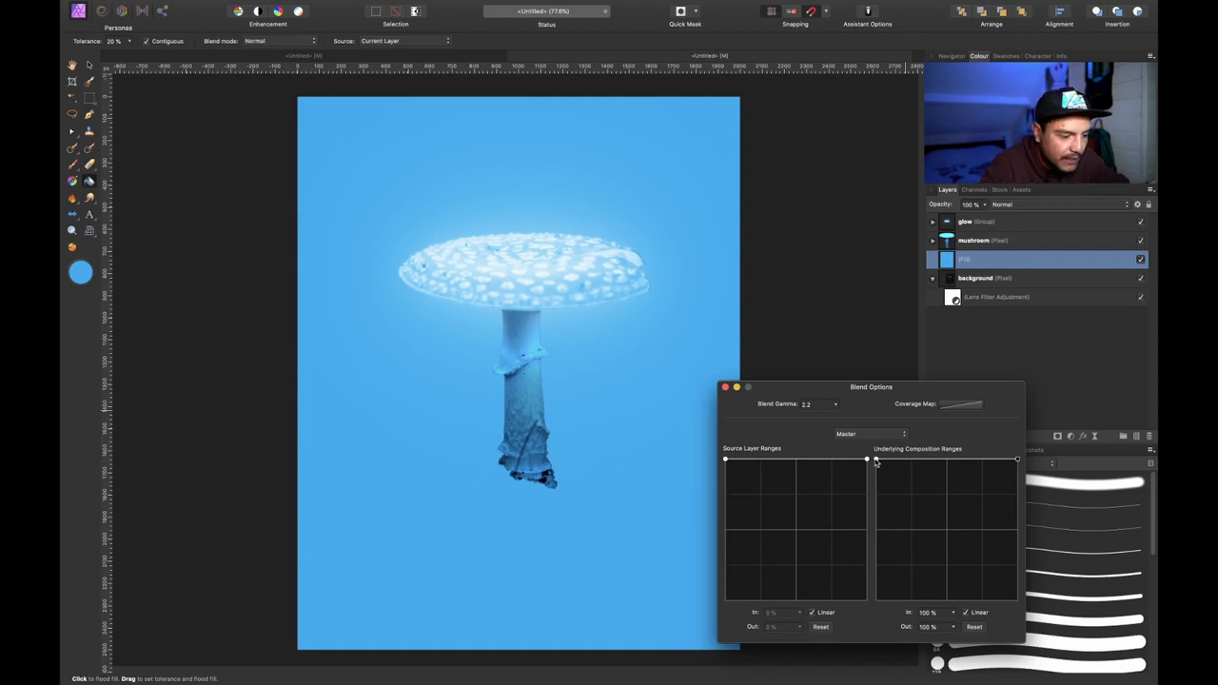
{"action": "left_click_drag", "start_coordinate": [876, 461], "coordinate": [837, 651]}
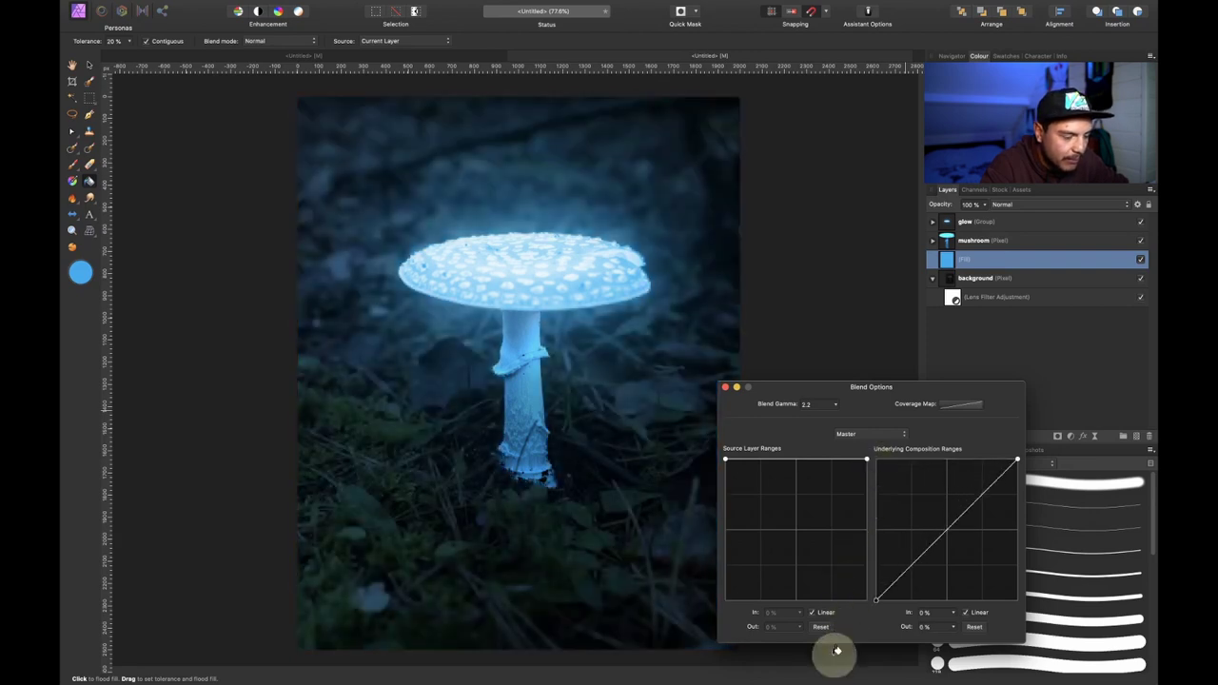
{"action": "left_click_drag", "start_coordinate": [1018, 462], "coordinate": [890, 436]}
{"action": "scroll", "coordinate": [409, 514], "scroll_direction": "up", "scroll_amount": 3}
{"action": "scroll", "coordinate": [410, 514], "scroll_direction": "right", "scroll_amount": 5}
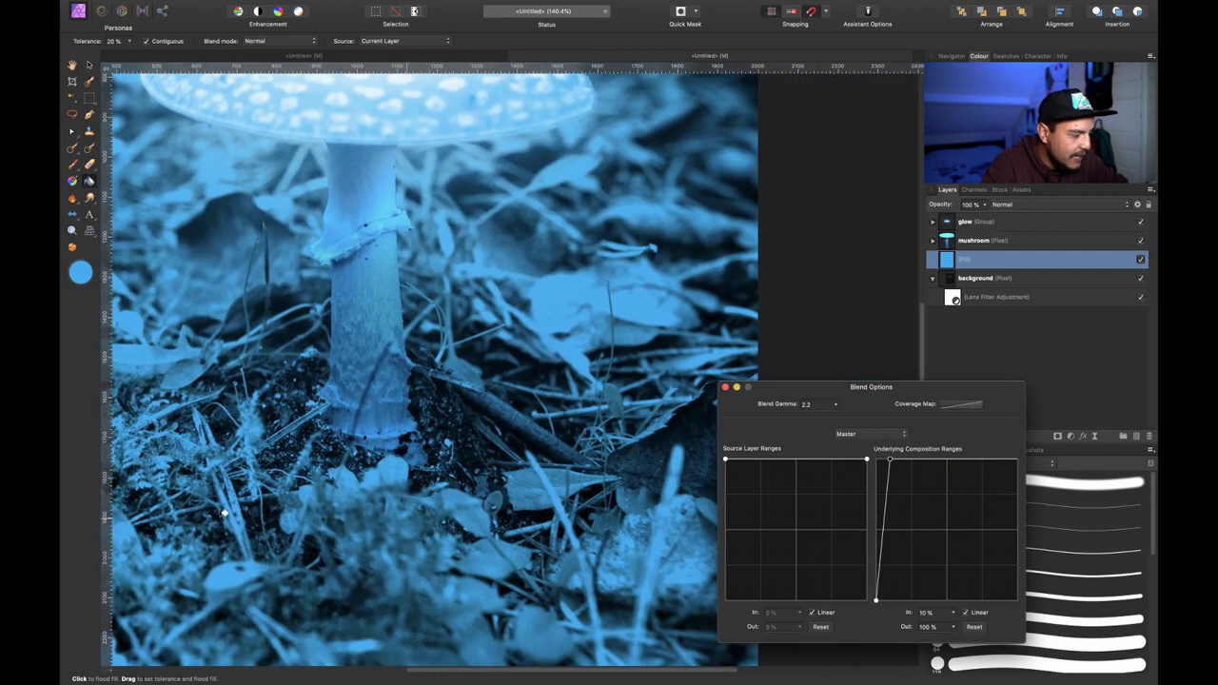
{"action": "scroll", "coordinate": [482, 548], "scroll_direction": "left", "scroll_amount": 4}
{"action": "scroll", "coordinate": [419, 476], "scroll_direction": "down", "scroll_amount": 4}
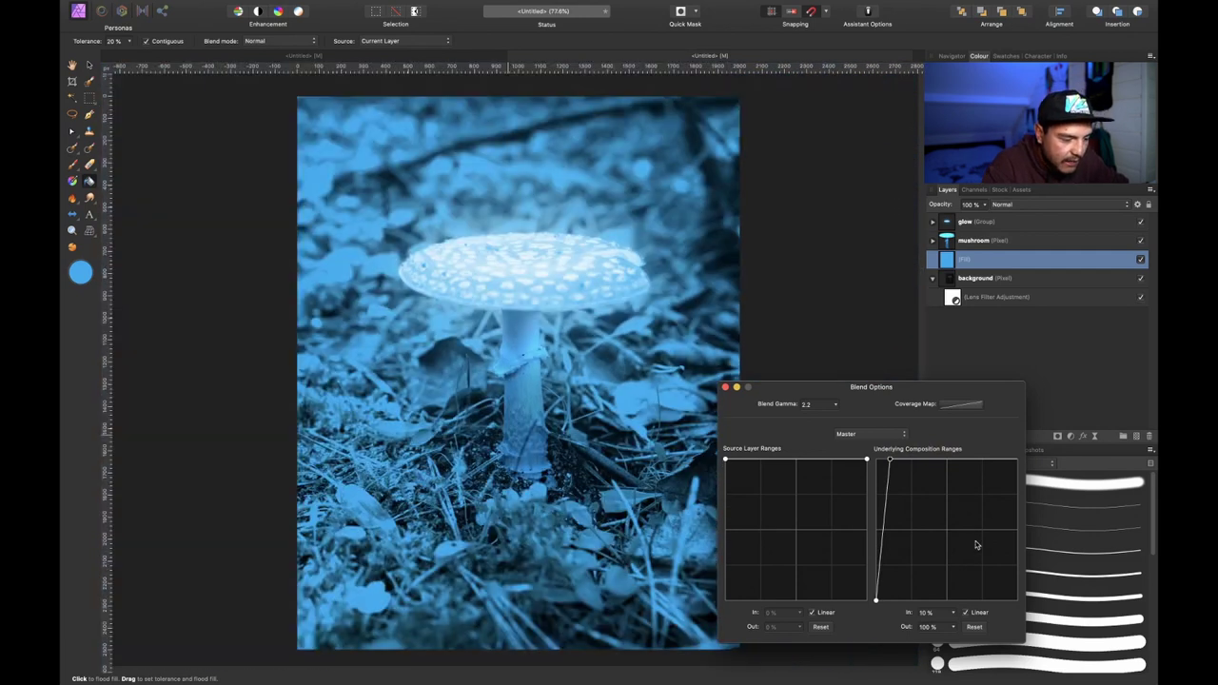
- Fine-tune the full-opacity point of the underlying composition range to 11% input and 100% output
{"action": "left_click_drag", "start_coordinate": [877, 603], "coordinate": [698, 677]}
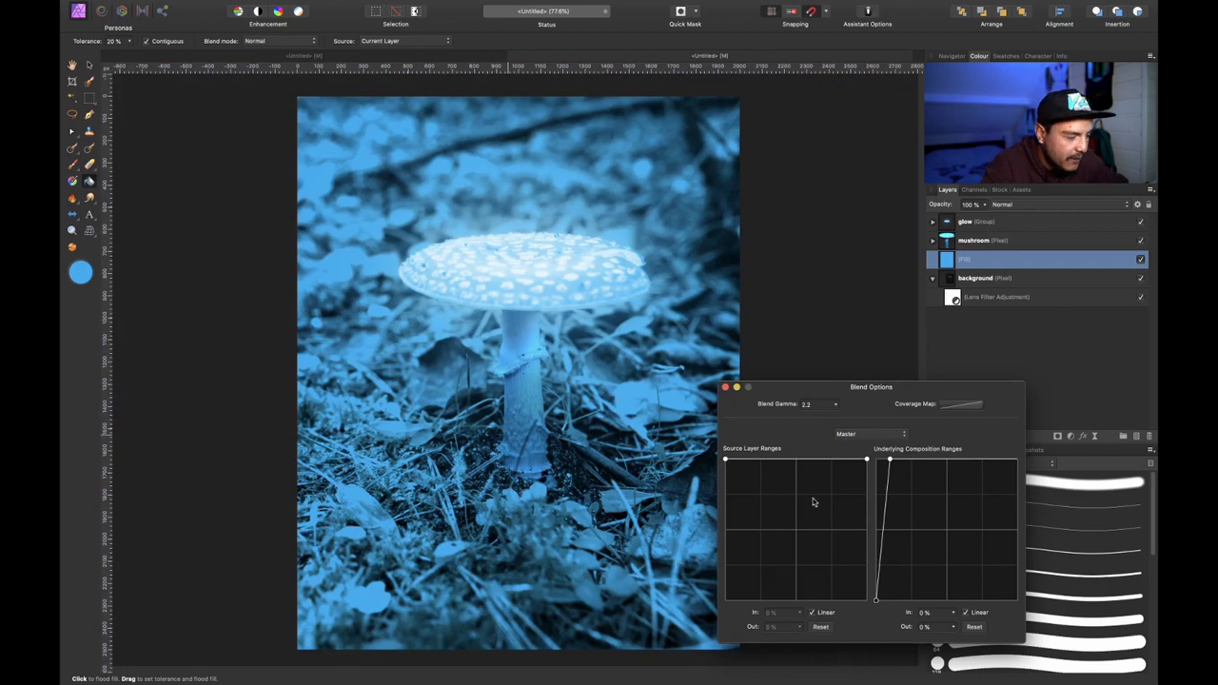
{"action": "scroll", "coordinate": [531, 467], "scroll_direction": "up", "scroll_amount": 3}
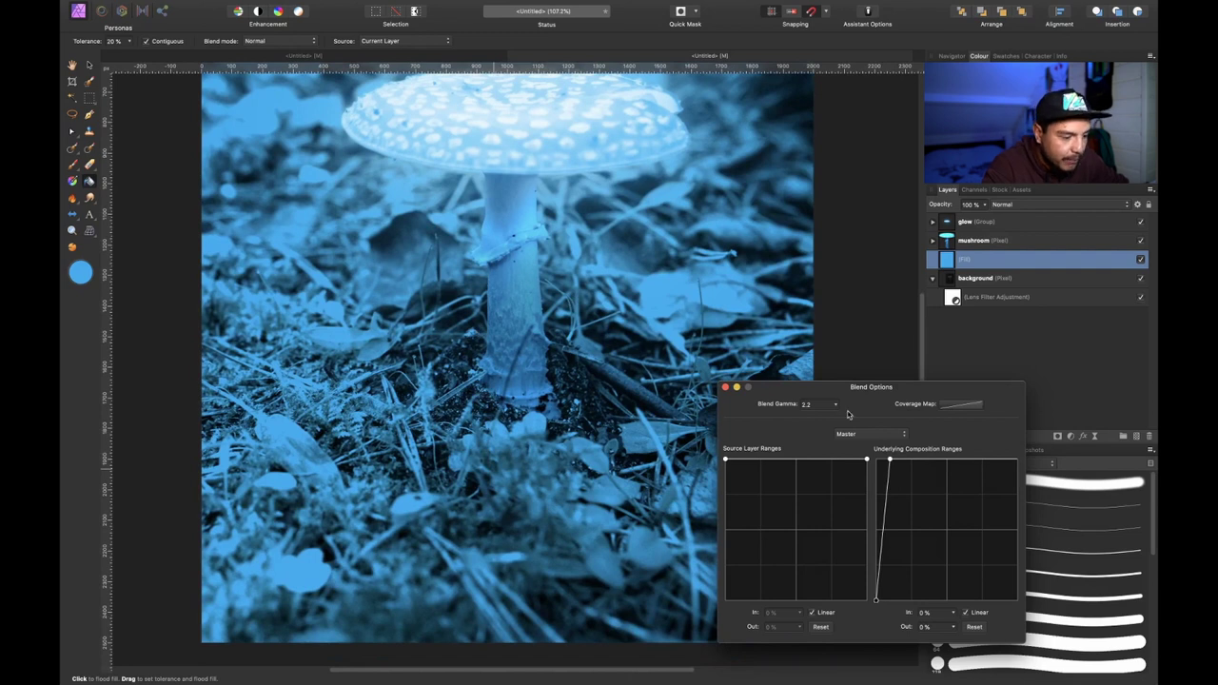
{"action": "left_click_drag", "start_coordinate": [891, 462], "coordinate": [891, 474]}
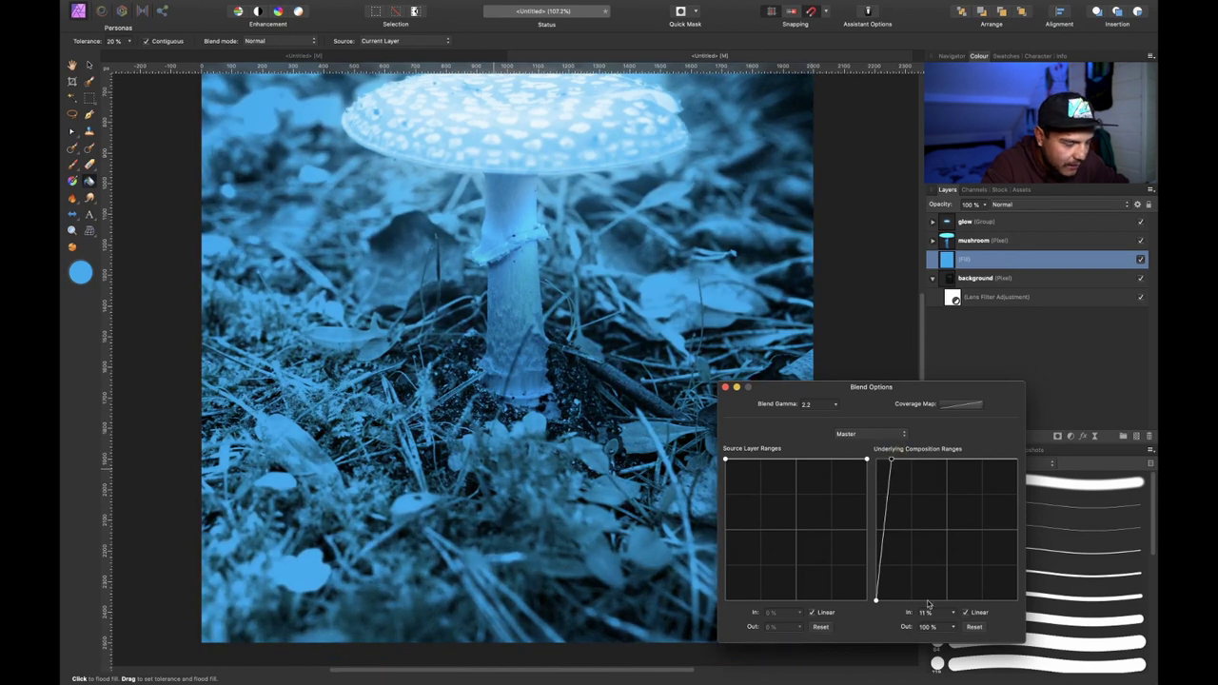
- Make the underlying composition range non-linear, bend its curve slightly upward at a middle node, and raise the dark end's output to 12%
{"action": "left_click", "coordinate": [964, 614]}
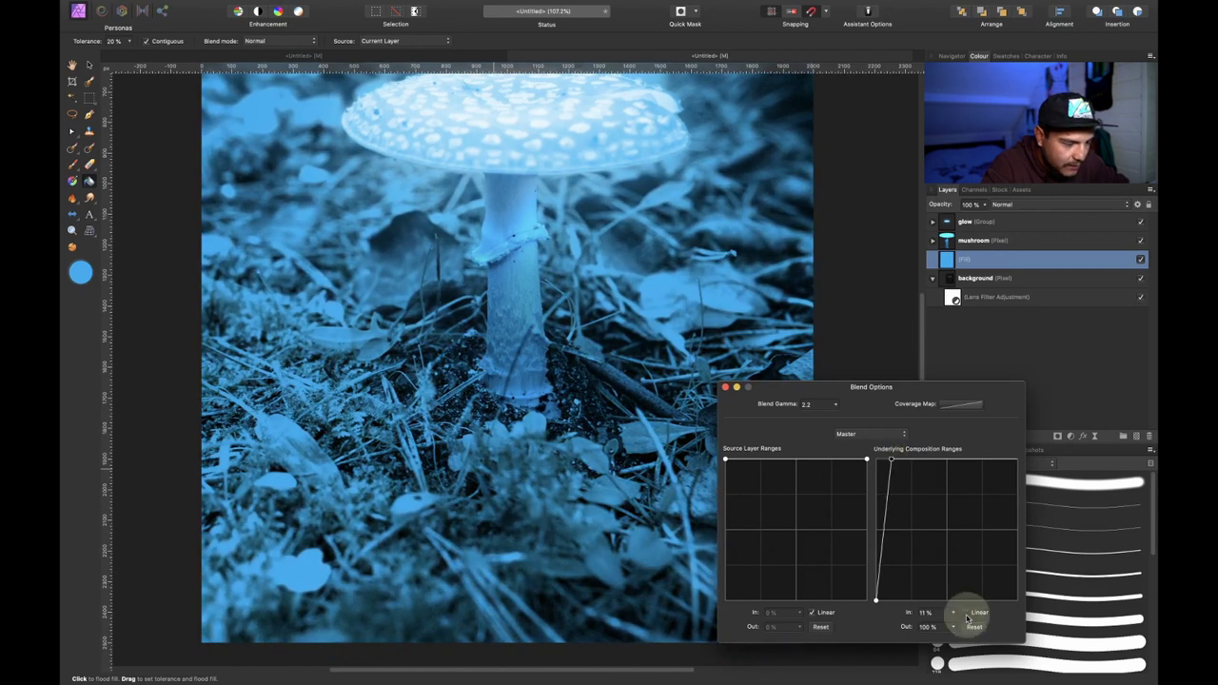
{"action": "left_click", "coordinate": [884, 517]}
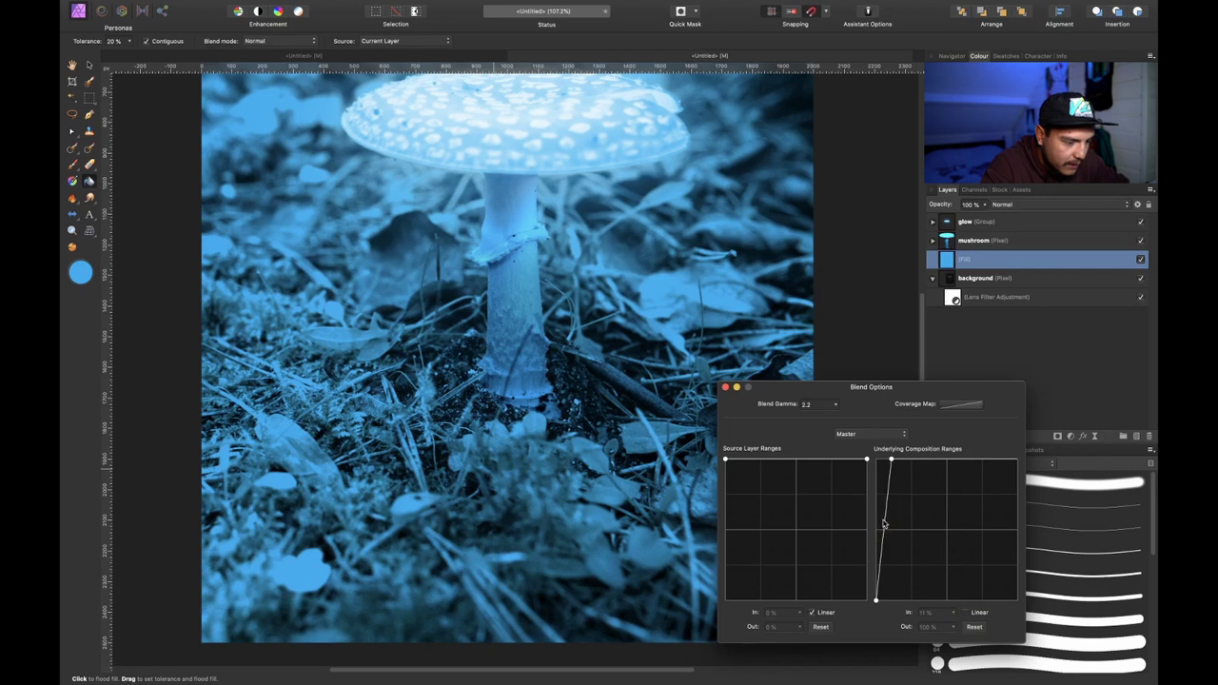
{"action": "left_click_drag", "start_coordinate": [884, 523], "coordinate": [883, 520]}
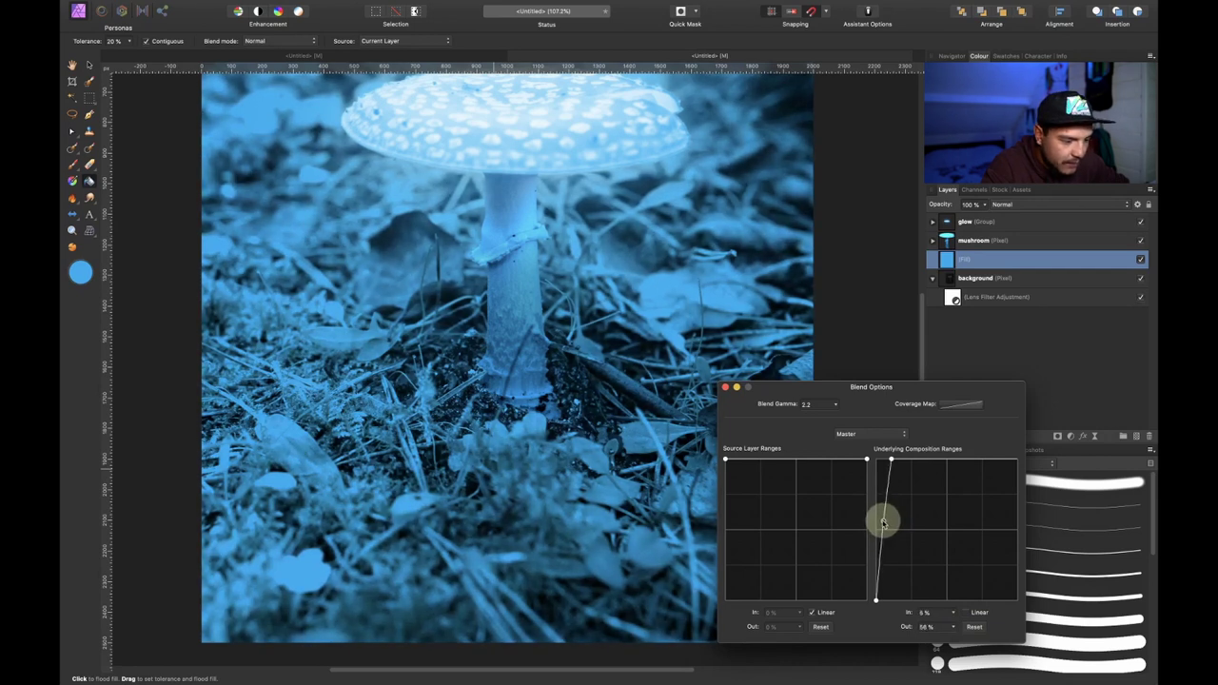
{"action": "left_click", "coordinate": [877, 601]}
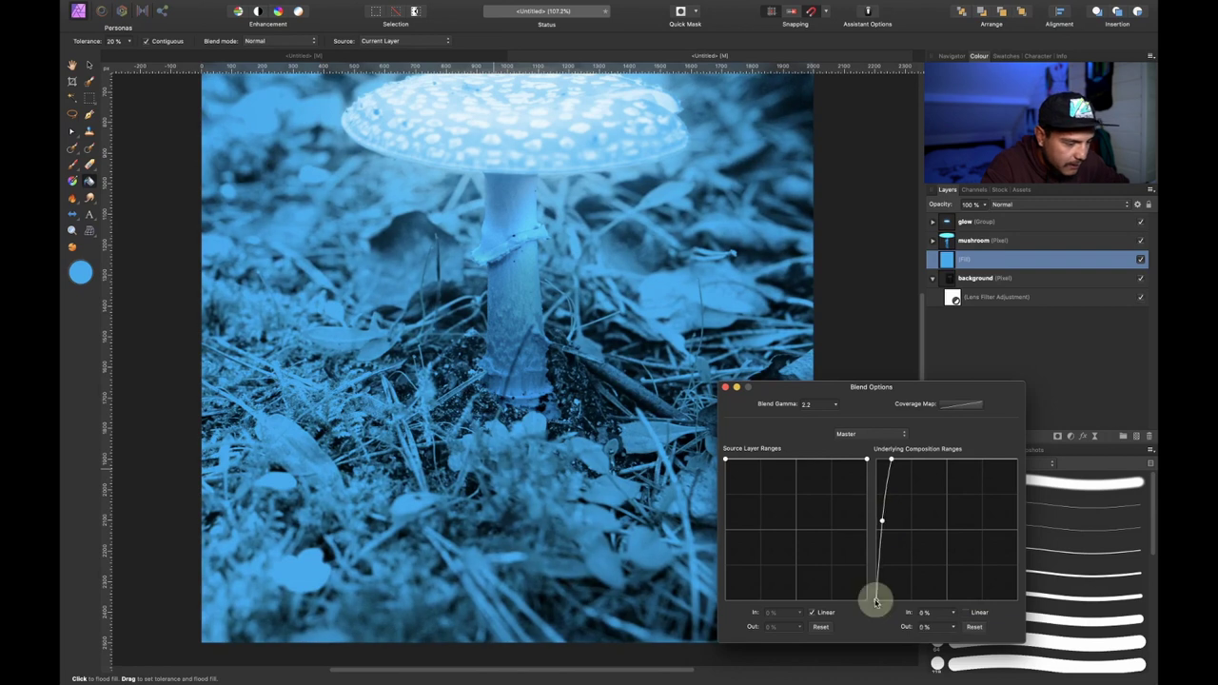
{"action": "left_click_drag", "start_coordinate": [876, 601], "coordinate": [876, 582]}
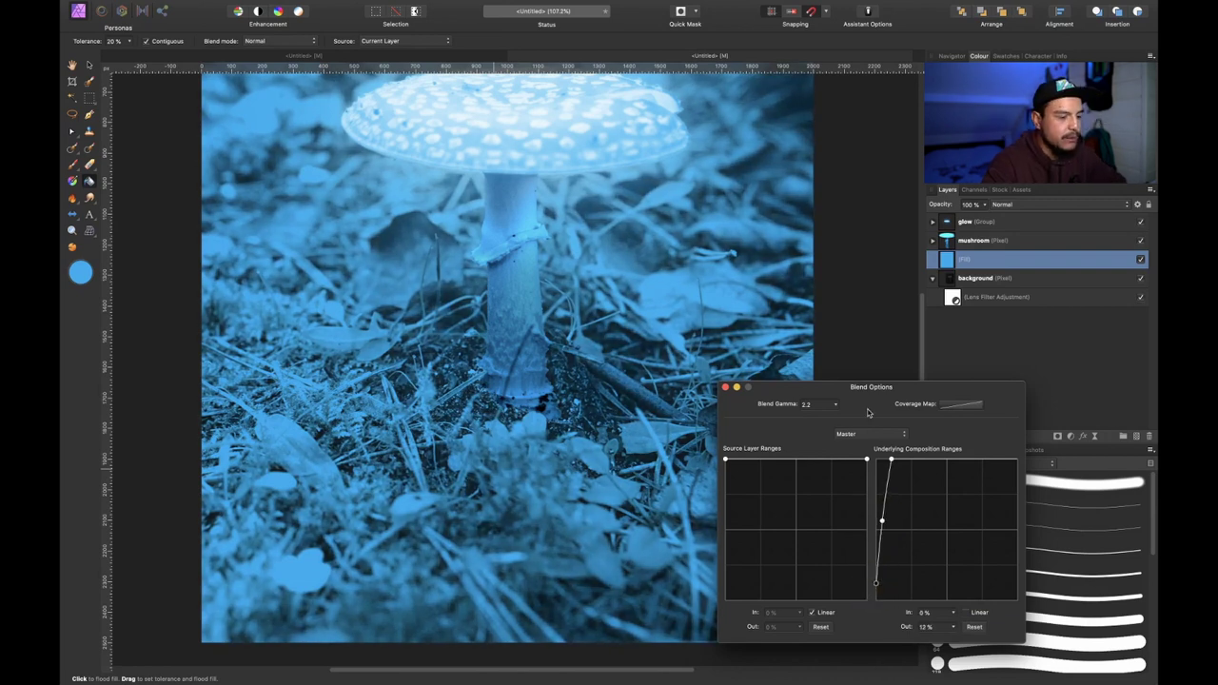
{"action": "left_click", "coordinate": [726, 390]}
{"action": "key", "text": "super+0"}
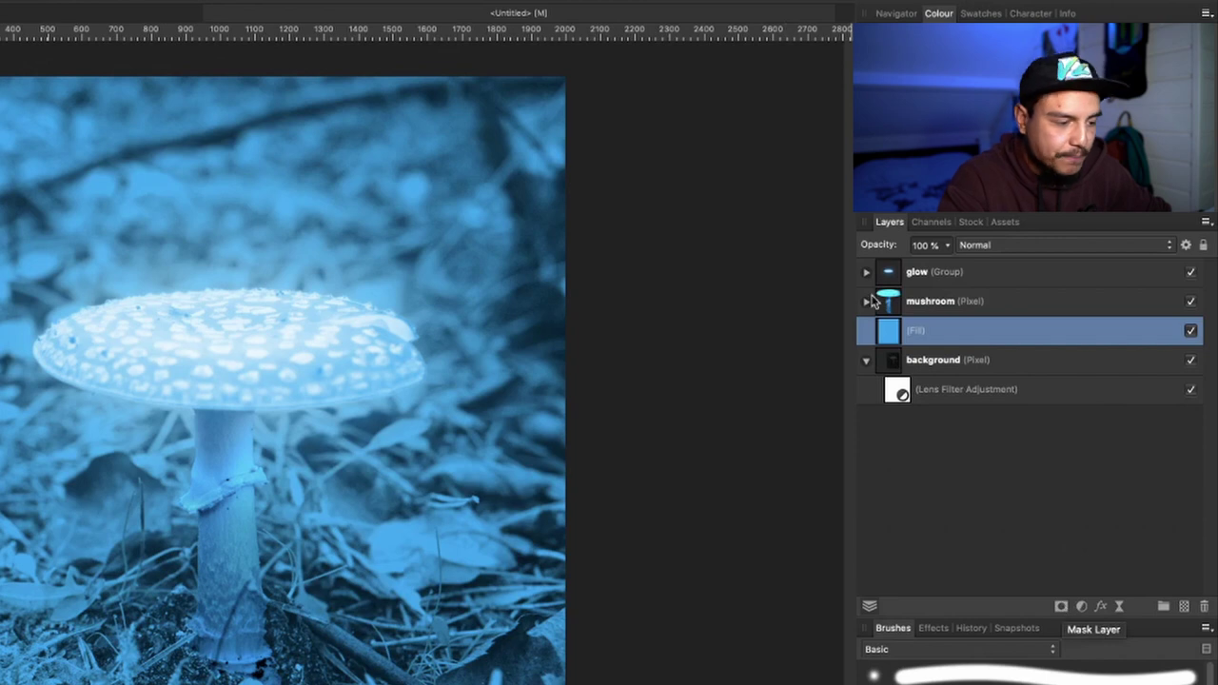
- Add a black mask to the fill layer, select it, and make white the active paintbrush colour
{"action": "left_click", "coordinate": [1063, 609]}
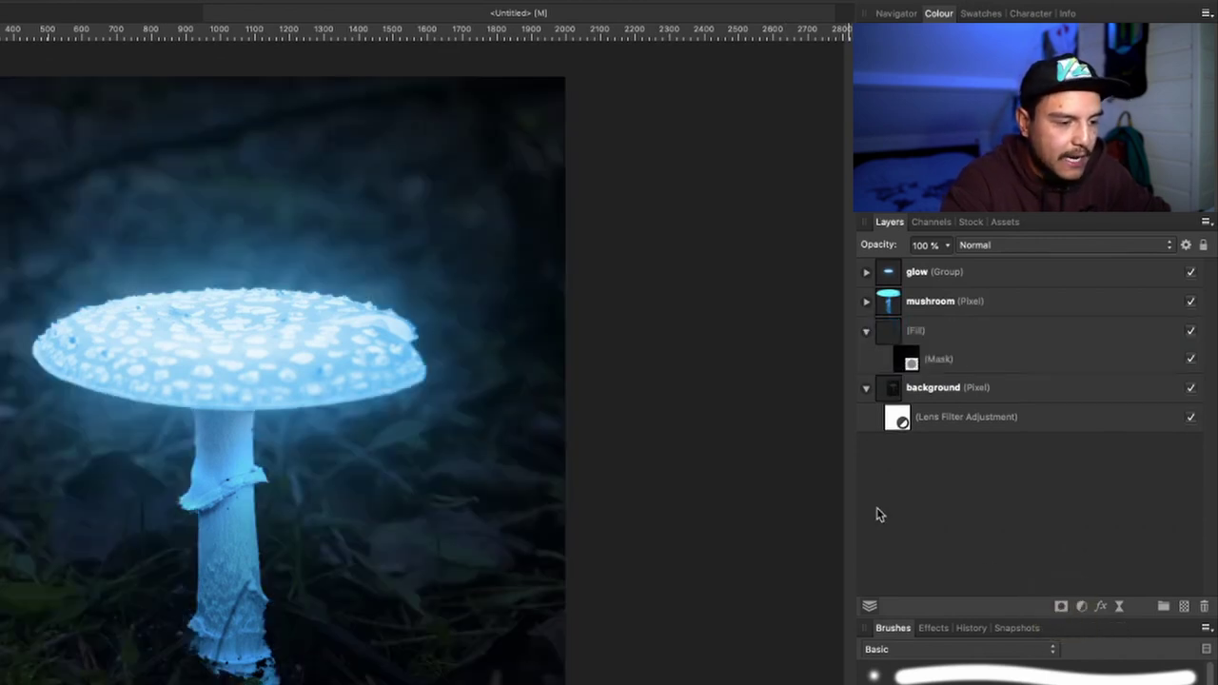
{"action": "left_click", "coordinate": [911, 362]}
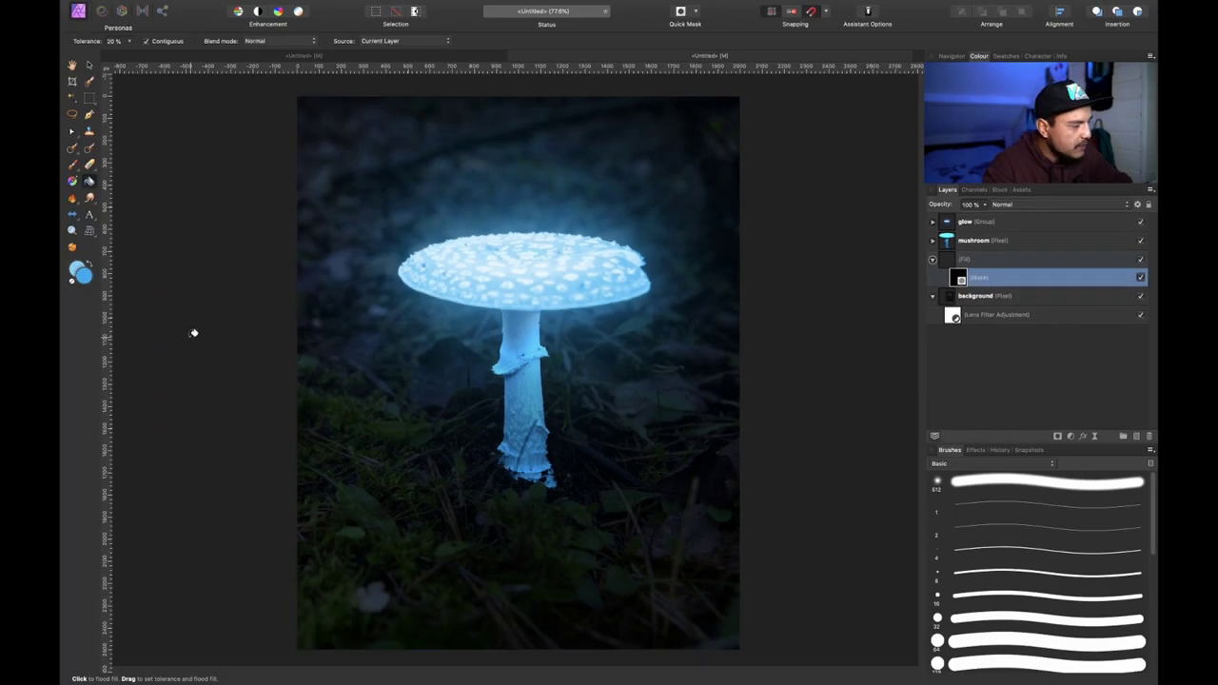
{"action": "key", "text": "b"}
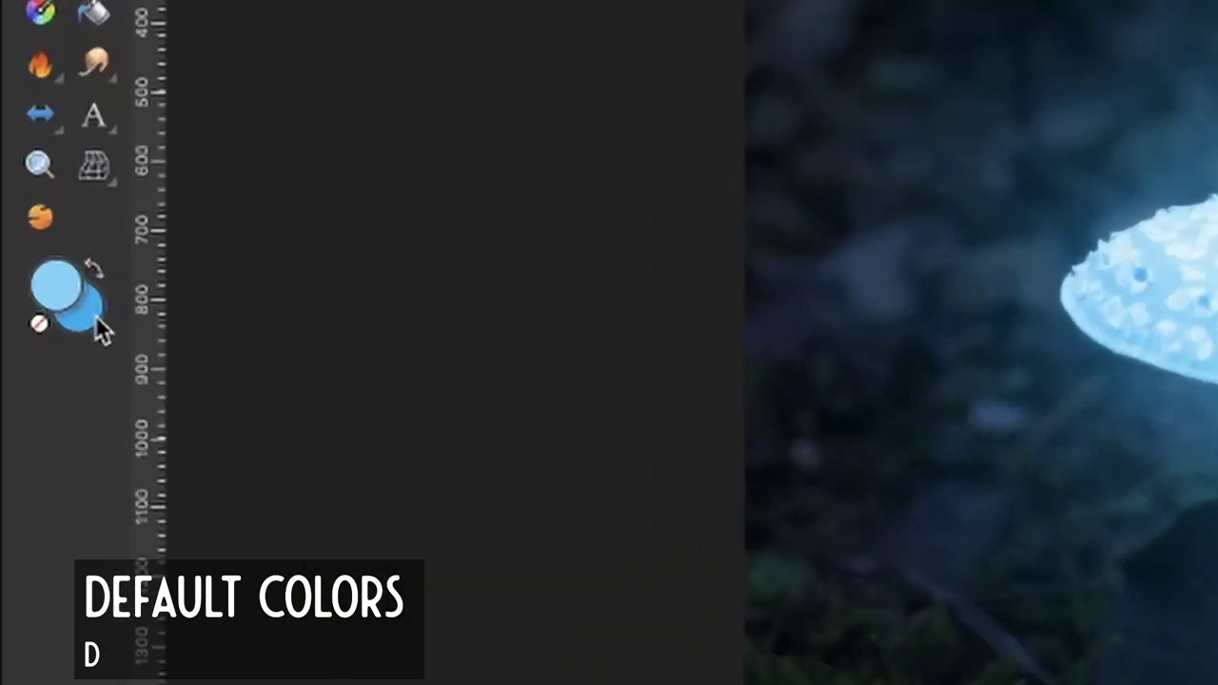
{"action": "key", "text": "d"}
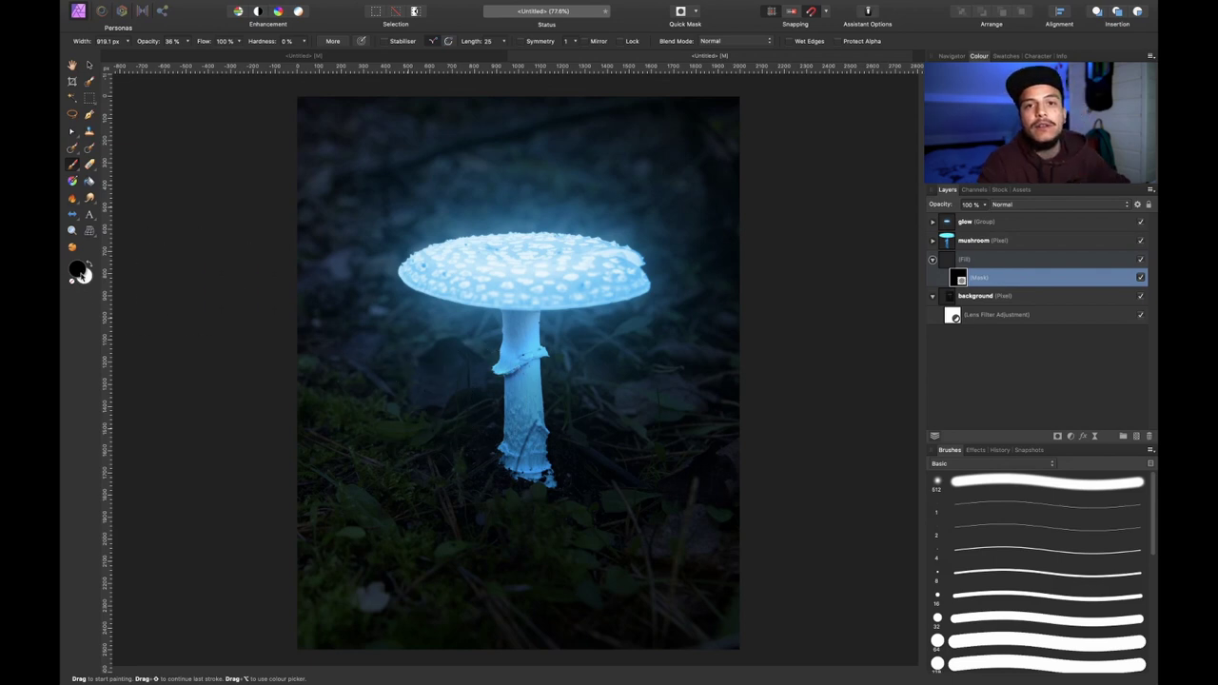
{"action": "key", "text": "x"}
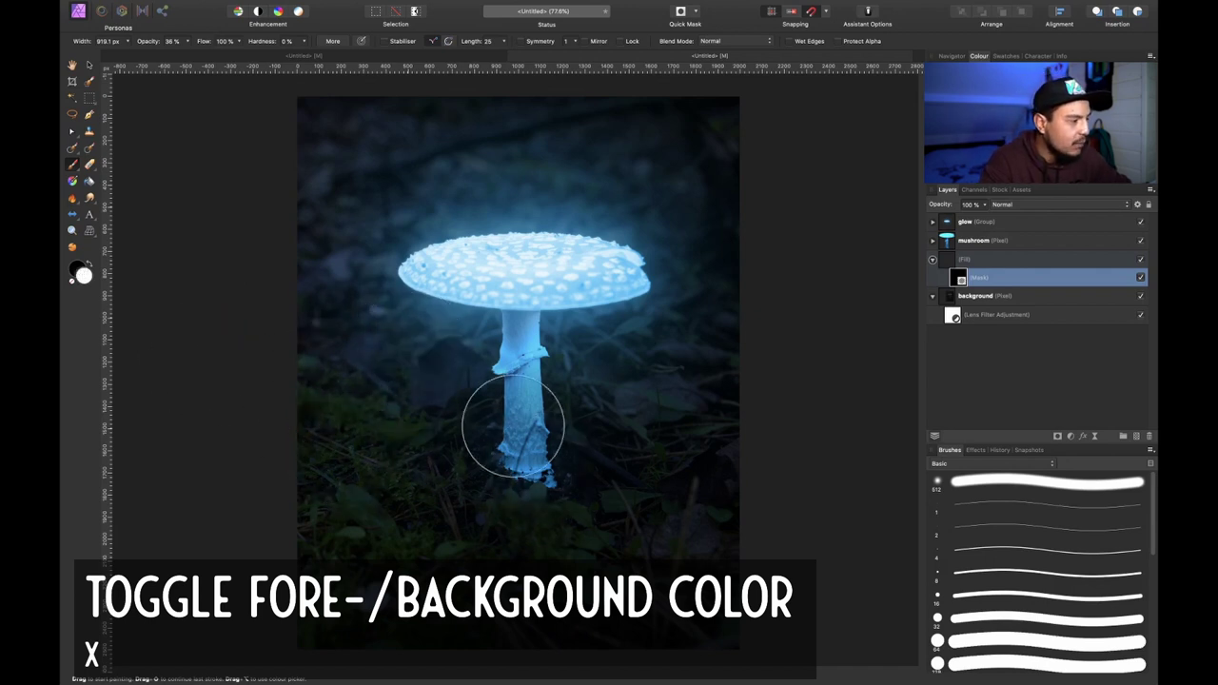
- Paint white on the fill's mask with a larger soft brush at 36% opacity, revealing blue light on the ground around the stem
{"action": "key", "text": "bracketright"}
{"action": "key", "text": "bracketright"}
{"action": "key", "text": "bracketright"}
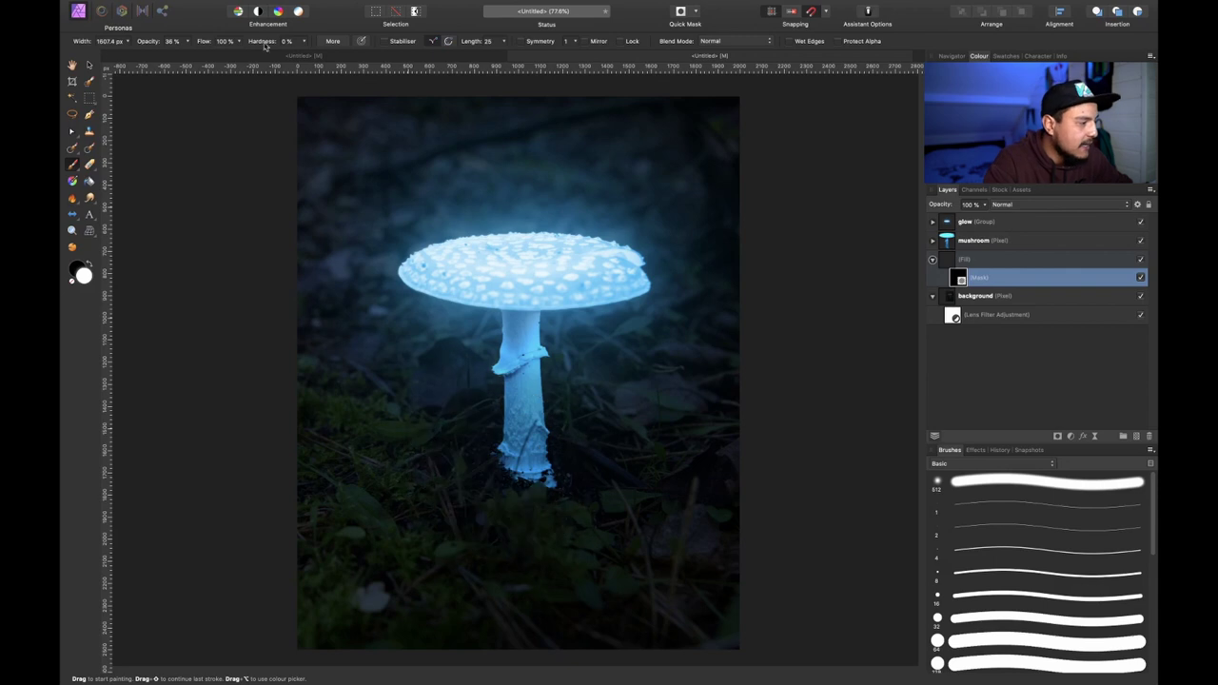
{"action": "left_click", "coordinate": [149, 43]}
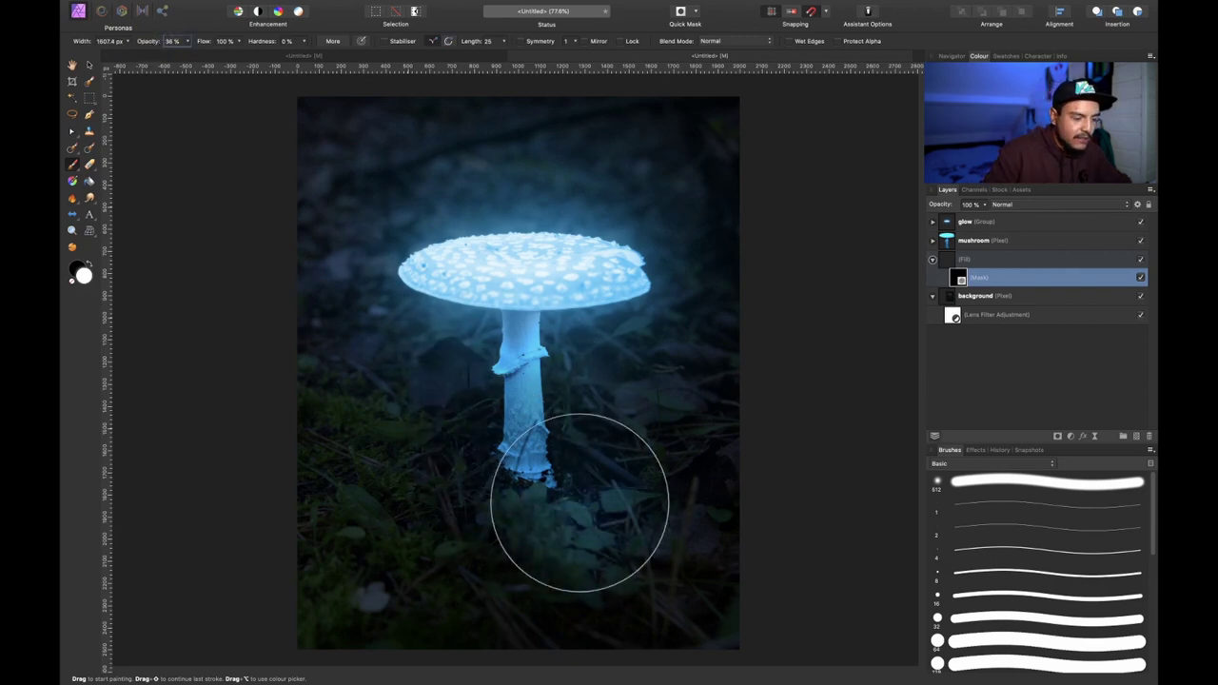
{"action": "mouse_move", "coordinate": [458, 425]}
{"action": "left_mouse_down"}
{"action": "mouse_move", "coordinate": [523, 460]}
{"action": "mouse_move", "coordinate": [517, 441]}
{"action": "mouse_move", "coordinate": [487, 447]}
{"action": "mouse_move", "coordinate": [529, 446]}
{"action": "mouse_move", "coordinate": [397, 468]}
{"action": "mouse_move", "coordinate": [408, 459]}
{"action": "mouse_move", "coordinate": [398, 469]}
{"action": "mouse_move", "coordinate": [424, 483]}
{"action": "mouse_move", "coordinate": [618, 466]}
{"action": "mouse_move", "coordinate": [504, 481]}
{"action": "mouse_move", "coordinate": [462, 468]}
{"action": "mouse_move", "coordinate": [578, 445]}
{"action": "mouse_move", "coordinate": [509, 449]}
{"action": "mouse_move", "coordinate": [568, 450]}
{"action": "mouse_move", "coordinate": [556, 444]}
{"action": "mouse_move", "coordinate": [455, 468]}
{"action": "mouse_move", "coordinate": [538, 420]}
{"action": "mouse_move", "coordinate": [521, 485]}
{"action": "mouse_move", "coordinate": [508, 417]}
{"action": "mouse_move", "coordinate": [516, 452]}
{"action": "mouse_move", "coordinate": [469, 409]}
{"action": "mouse_move", "coordinate": [500, 512]}
{"action": "mouse_move", "coordinate": [528, 431]}
{"action": "mouse_move", "coordinate": [559, 414]}
{"action": "mouse_move", "coordinate": [569, 474]}
{"action": "mouse_move", "coordinate": [612, 429]}
{"action": "mouse_move", "coordinate": [592, 480]}
{"action": "mouse_move", "coordinate": [520, 509]}
{"action": "mouse_move", "coordinate": [481, 506]}
{"action": "mouse_move", "coordinate": [503, 426]}
{"action": "mouse_move", "coordinate": [457, 390]}
{"action": "mouse_move", "coordinate": [488, 444]}
{"action": "mouse_move", "coordinate": [469, 443]}
{"action": "mouse_move", "coordinate": [466, 470]}
{"action": "mouse_move", "coordinate": [460, 433]}
{"action": "mouse_move", "coordinate": [428, 445]}
{"action": "mouse_move", "coordinate": [377, 494]}
{"action": "mouse_move", "coordinate": [602, 551]}
{"action": "mouse_move", "coordinate": [675, 429]}
{"action": "left_mouse_up"}
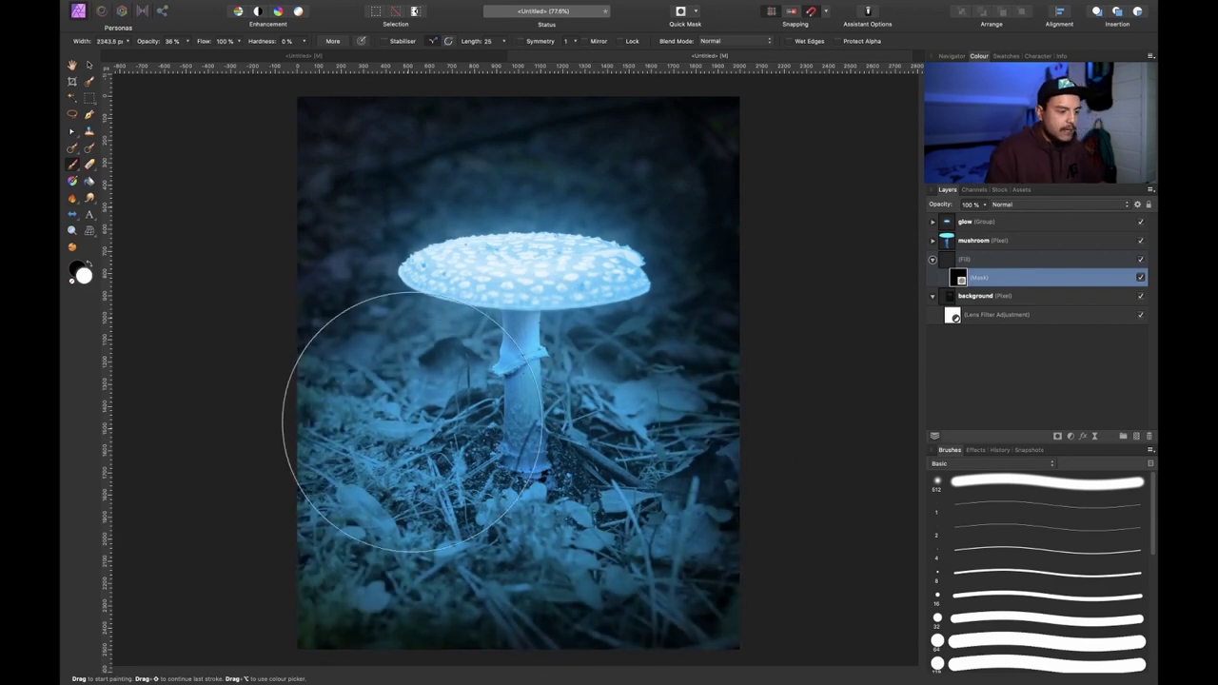
{"action": "mouse_move", "coordinate": [478, 385]}
{"action": "left_mouse_down"}
{"action": "mouse_move", "coordinate": [478, 362]}
{"action": "mouse_move", "coordinate": [443, 320]}
{"action": "left_mouse_up"}
- Paint black on the fill's mask with a smaller brush, about 1223 px wide, to darken the ground along the image's outer edge
{"action": "key", "text": "x"}
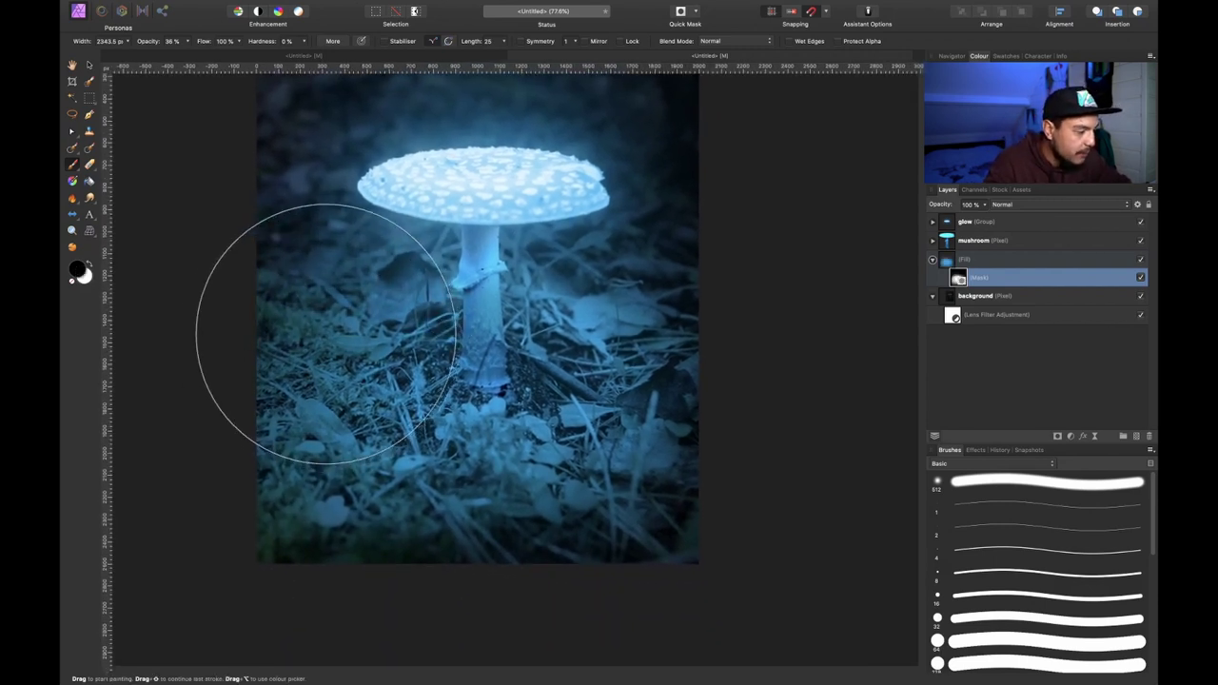
{"action": "key", "text": "bracketleft"}
{"action": "key", "text": "bracketleft"}
{"action": "key", "text": "bracketleft"}
{"action": "left_click", "coordinate": [305, 235]}
{"action": "mouse_move", "coordinate": [304, 235]}
{"action": "left_mouse_down"}
{"action": "mouse_move", "coordinate": [216, 459]}
{"action": "mouse_move", "coordinate": [291, 439]}
{"action": "mouse_move", "coordinate": [307, 366]}
{"action": "mouse_move", "coordinate": [216, 605]}
{"action": "mouse_move", "coordinate": [328, 494]}
{"action": "mouse_move", "coordinate": [291, 656]}
{"action": "left_mouse_up"}
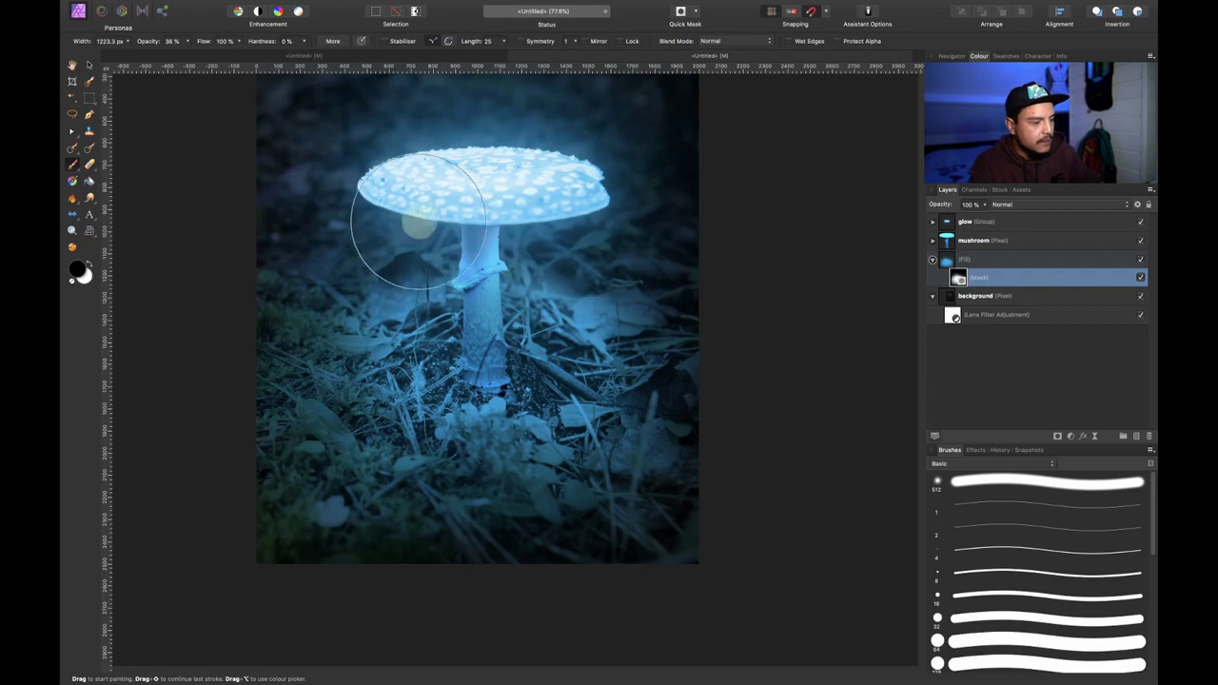
- Paint white back into the mask across the ground from beside the stem toward the lower right of the photo
{"action": "key", "text": "x"}
{"action": "mouse_move", "coordinate": [327, 352]}
{"action": "left_mouse_down"}
{"action": "mouse_move", "coordinate": [359, 381]}
{"action": "mouse_move", "coordinate": [340, 385]}
{"action": "mouse_move", "coordinate": [508, 449]}
{"action": "mouse_move", "coordinate": [599, 419]}
{"action": "mouse_move", "coordinate": [618, 377]}
{"action": "mouse_move", "coordinate": [604, 575]}
{"action": "left_mouse_up"}
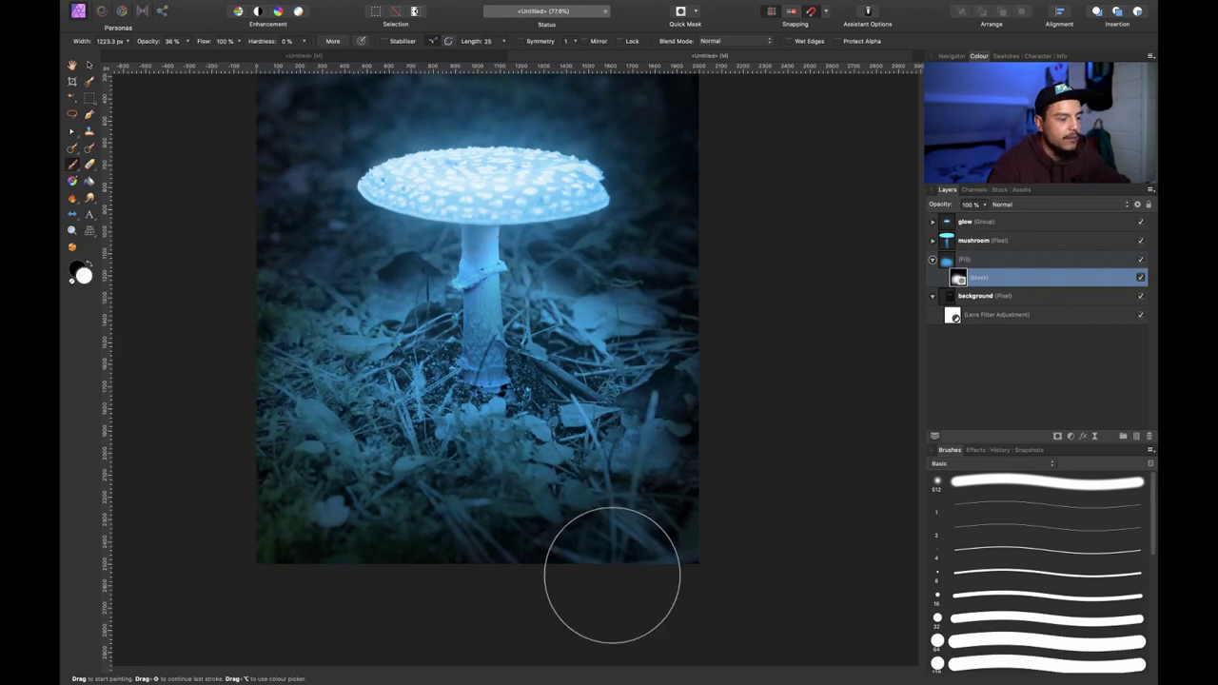
{"action": "key", "text": "super+minus"}
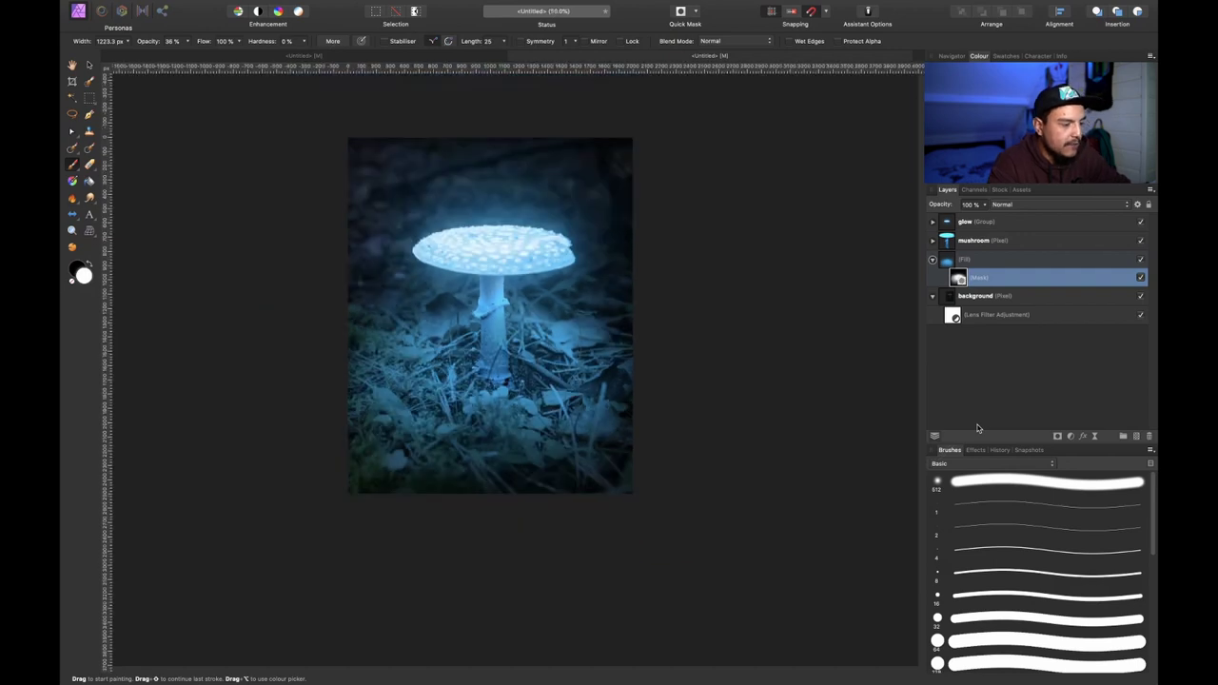
- Compare the photo with and without the blue fill layer by hiding it and showing it again
{"action": "scroll", "coordinate": [577, 307], "scroll_direction": "up", "scroll_amount": 3}
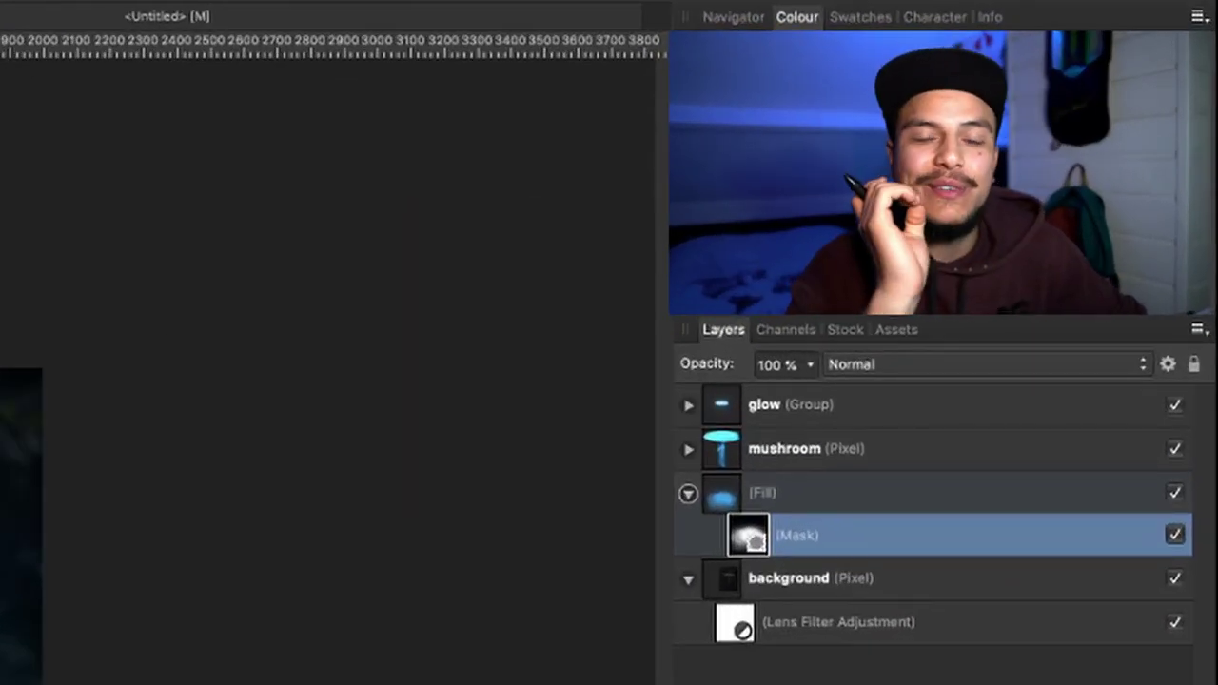
{"action": "scroll", "coordinate": [119, 381], "scroll_direction": "left", "scroll_amount": 3}
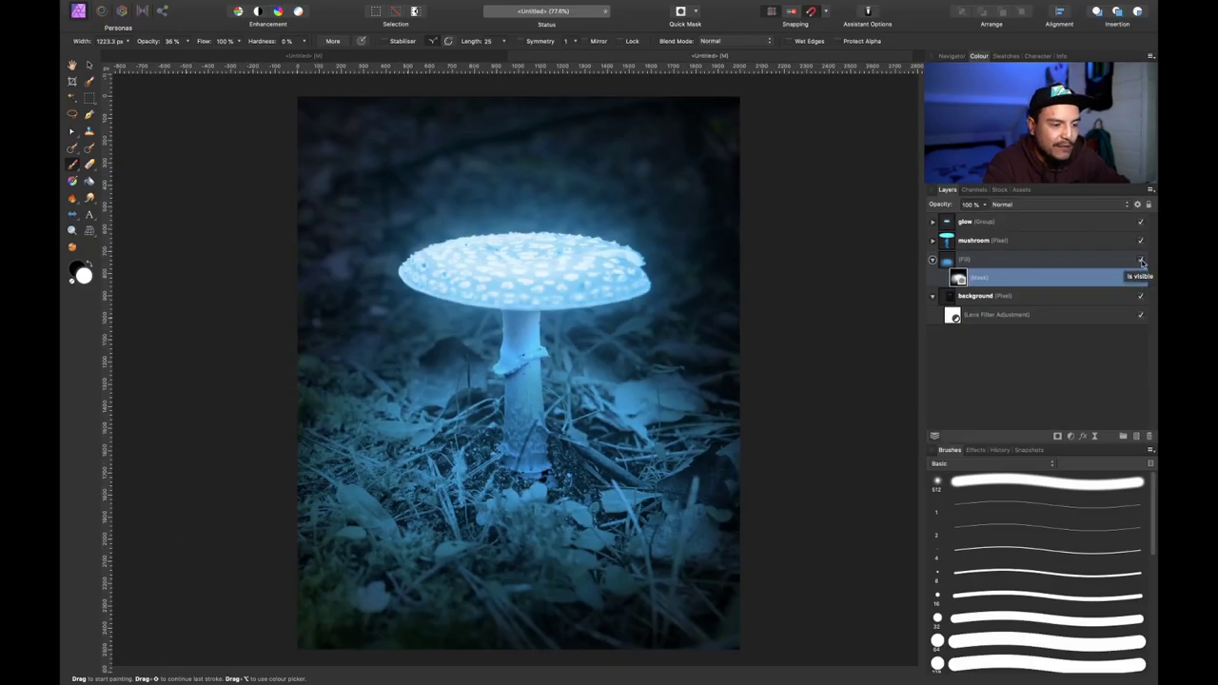
{"action": "left_click", "coordinate": [1141, 260]}
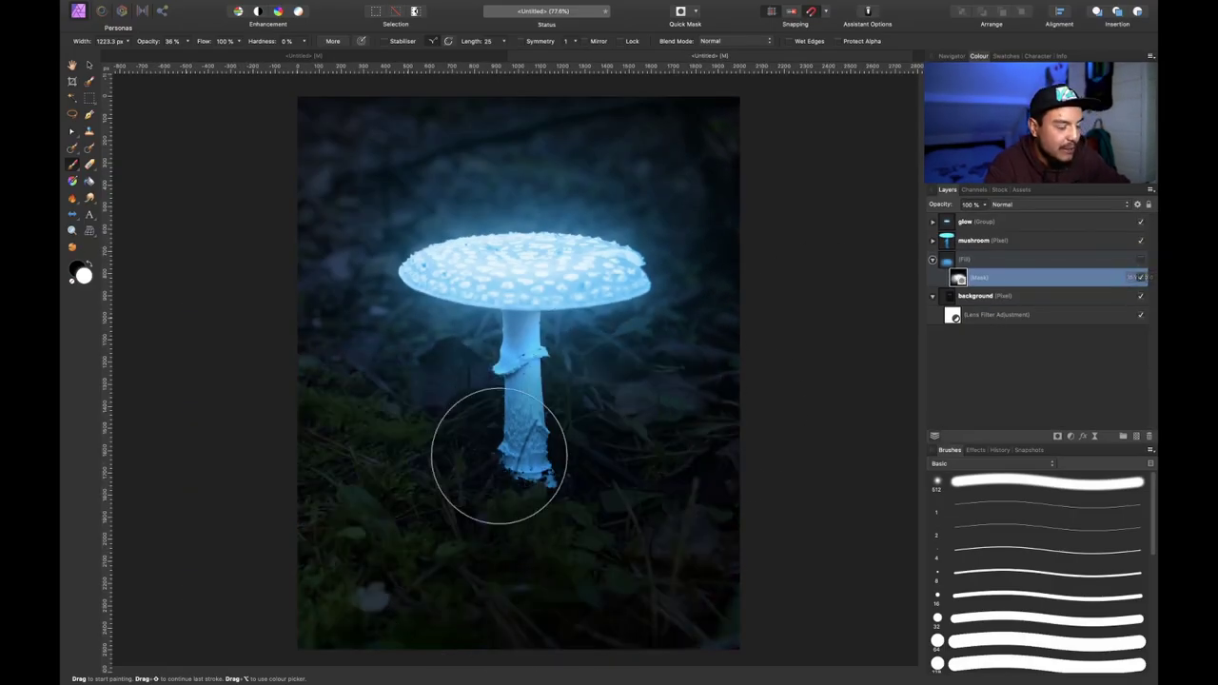
{"action": "left_click", "coordinate": [1141, 260]}
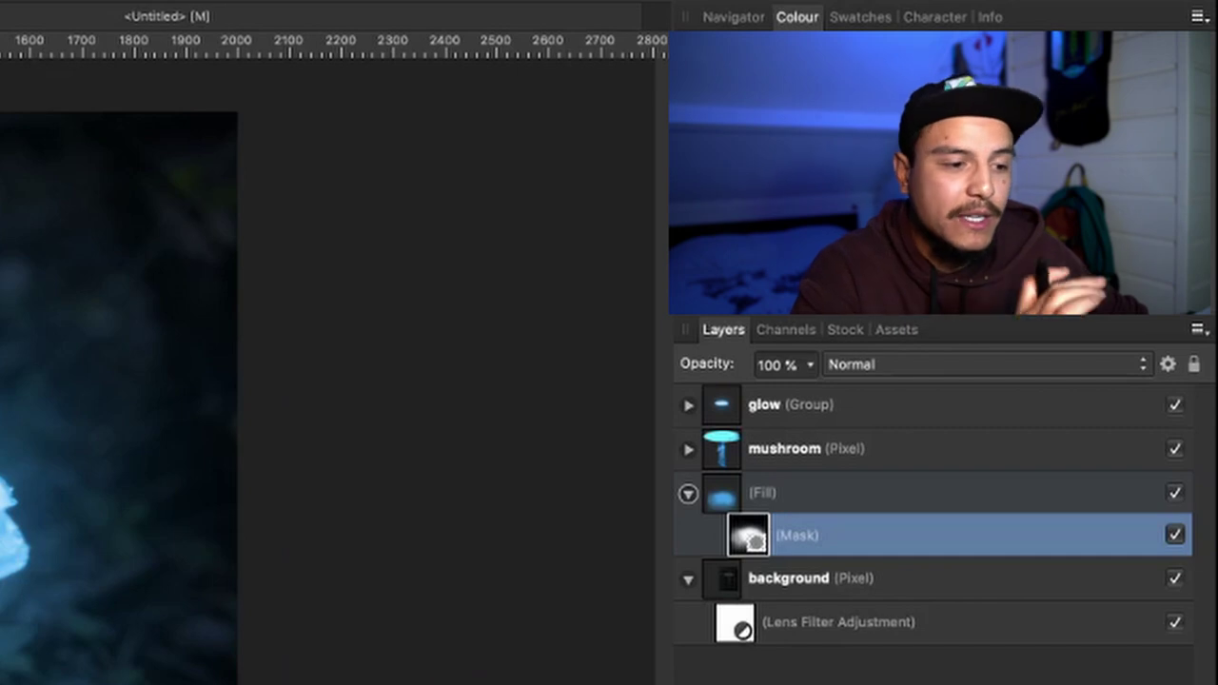
- Rename the masked blue fill layer "glow surroundings"
{"action": "left_click", "coordinate": [1033, 495]}
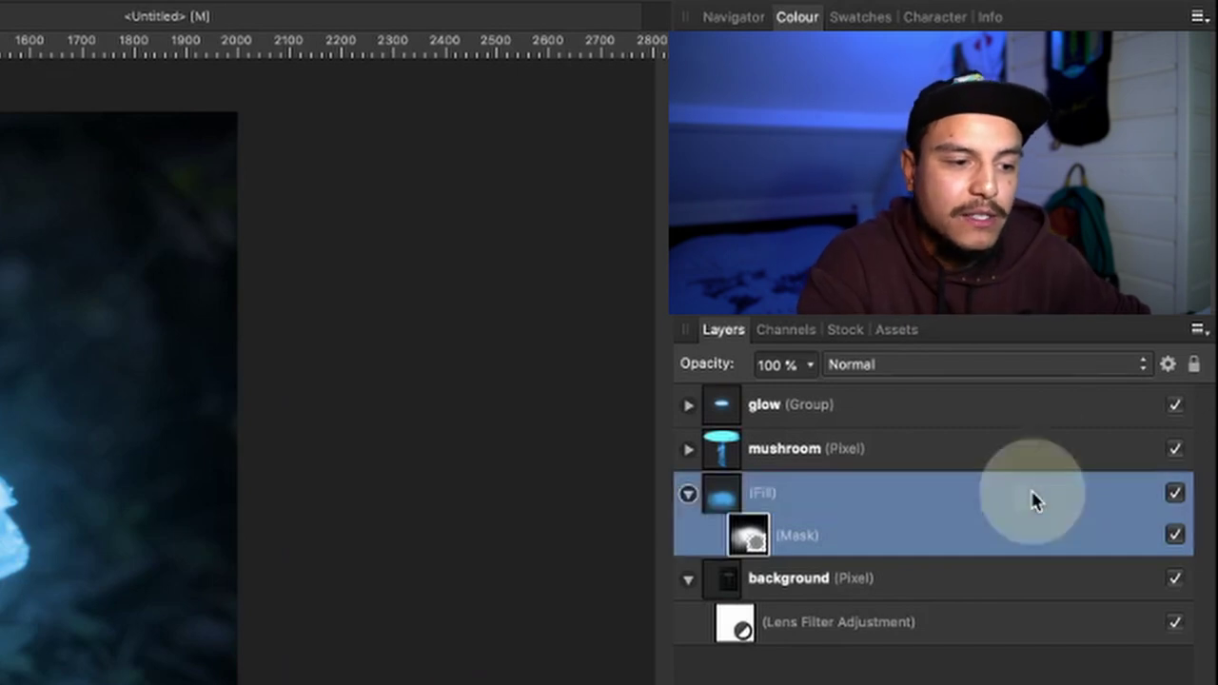
{"action": "double_click", "coordinate": [773, 499]}
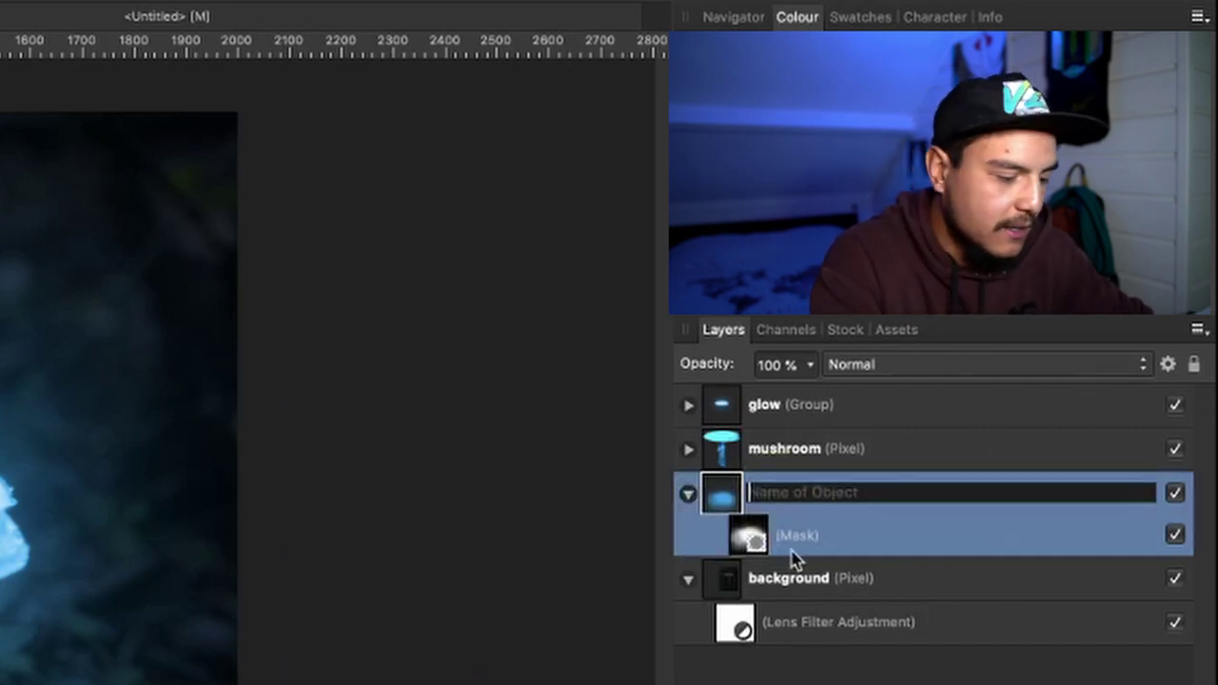
{"action": "type", "text": "glow surrounding"}
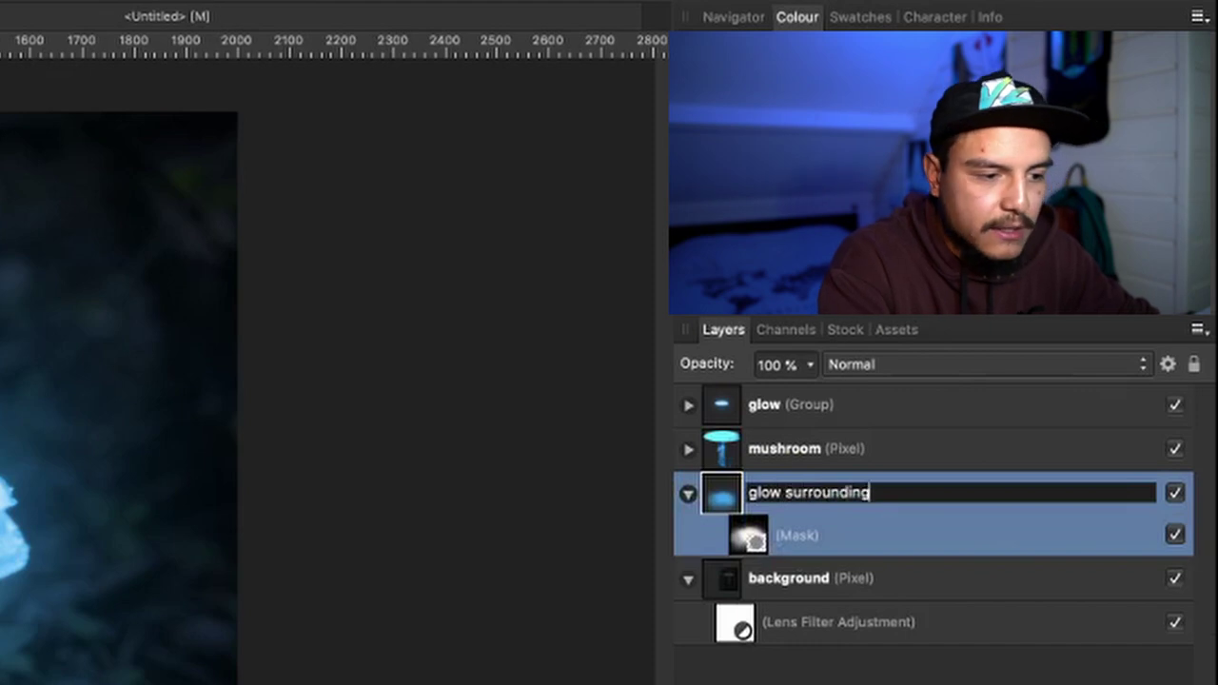
{"action": "type", "text": "s"}
{"action": "key", "text": "Return"}
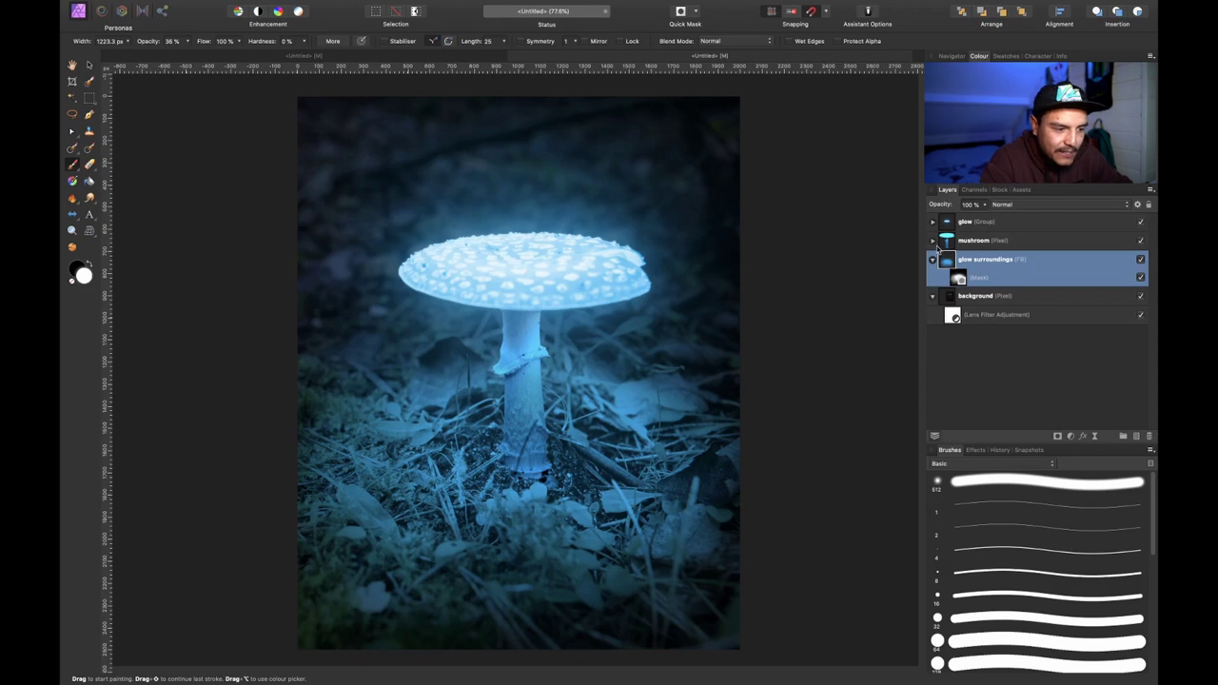
- Add a new pixel layer above the glow group and choose the 2000 px brush from the Star Brushes set
{"action": "left_click", "coordinate": [997, 222]}
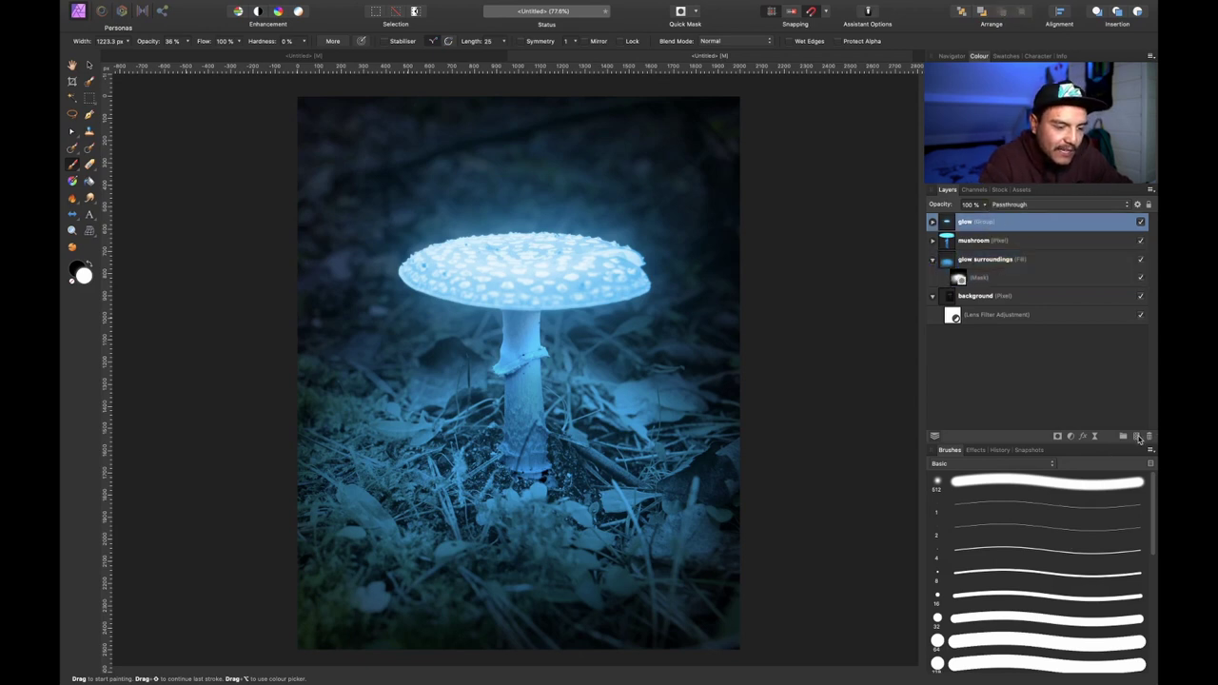
{"action": "left_click", "coordinate": [1138, 437]}
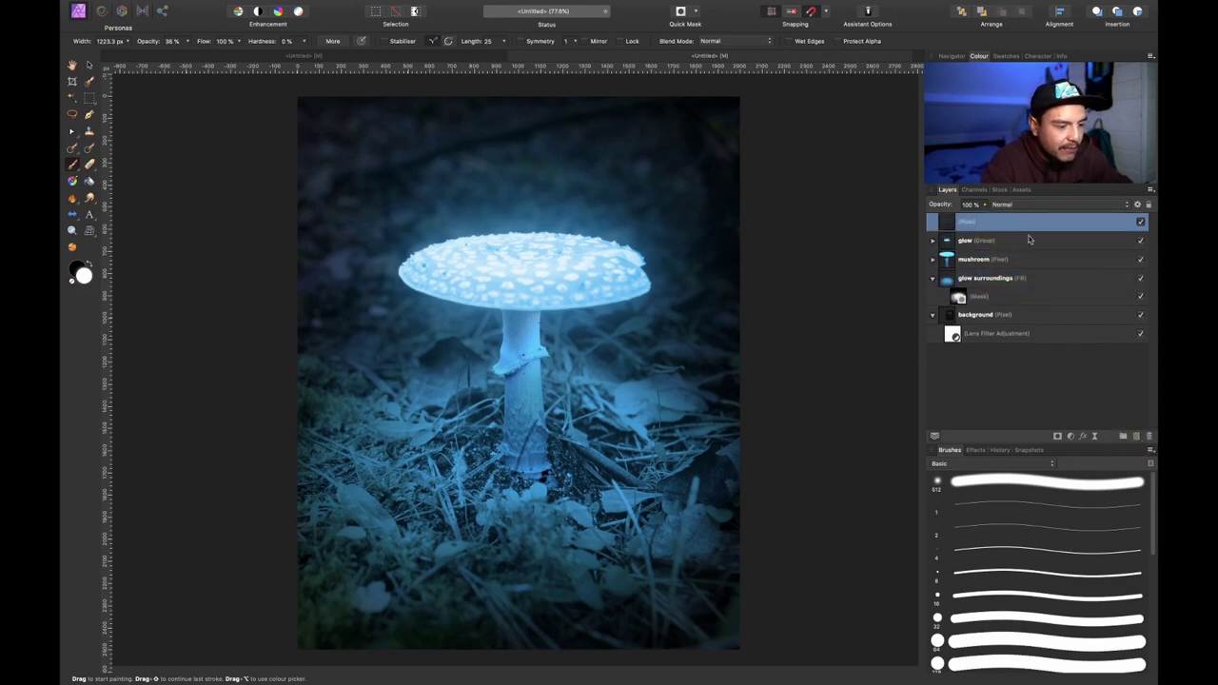
{"action": "left_click", "coordinate": [973, 462]}
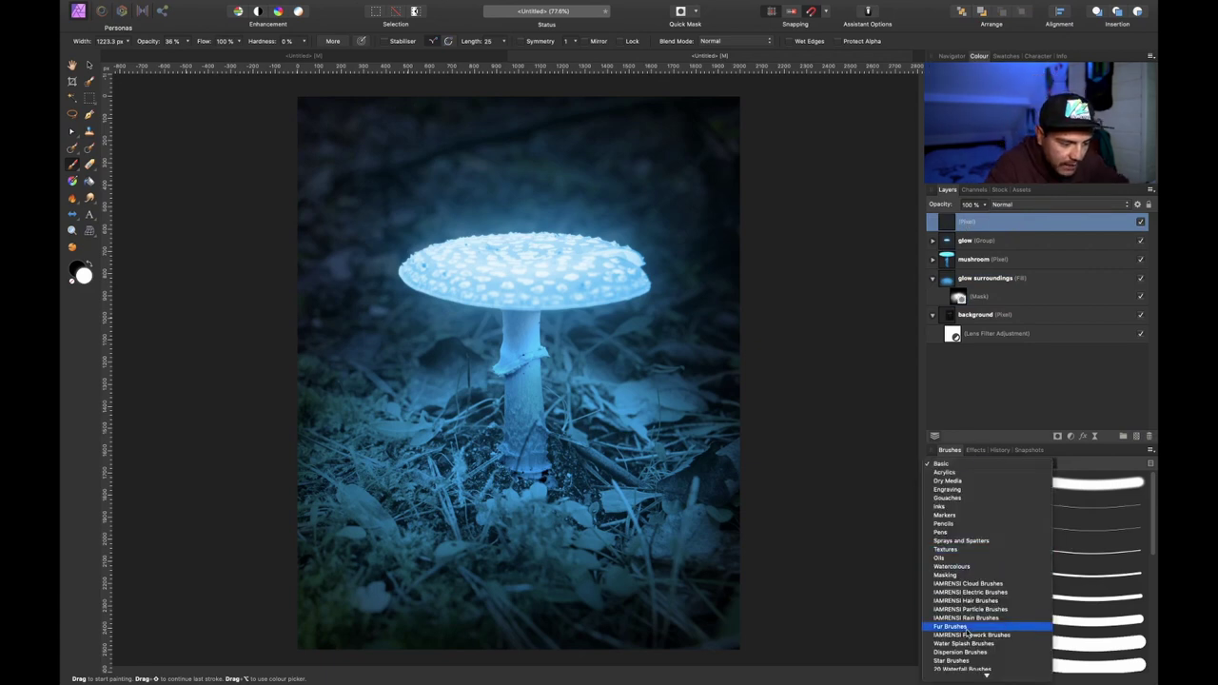
{"action": "left_click", "coordinate": [961, 661]}
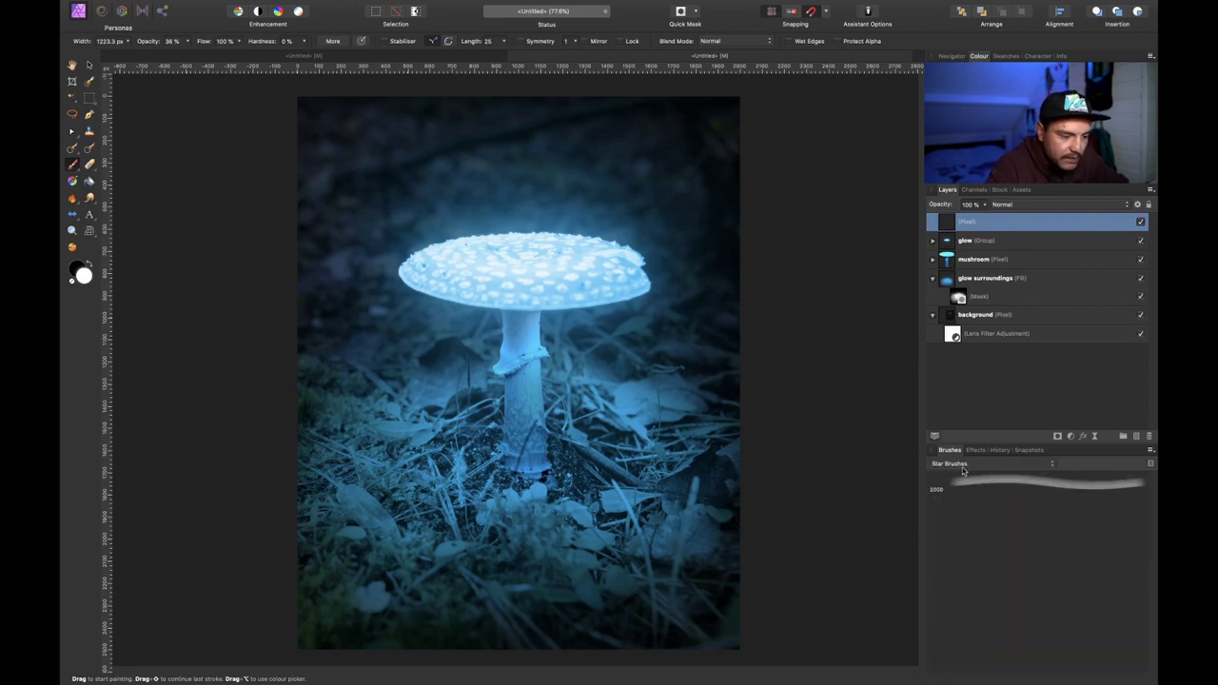
{"action": "left_click", "coordinate": [972, 487]}
- Try scattering white star particles over the mushroom with the star brush, and undo the result
{"action": "mouse_move", "coordinate": [618, 362]}
{"action": "left_mouse_down"}
{"action": "mouse_move", "coordinate": [666, 381]}
{"action": "mouse_move", "coordinate": [476, 400]}
{"action": "mouse_move", "coordinate": [273, 327]}
{"action": "mouse_move", "coordinate": [609, 324]}
{"action": "mouse_move", "coordinate": [409, 314]}
{"action": "mouse_move", "coordinate": [390, 423]}
{"action": "mouse_move", "coordinate": [300, 314]}
{"action": "left_mouse_up"}
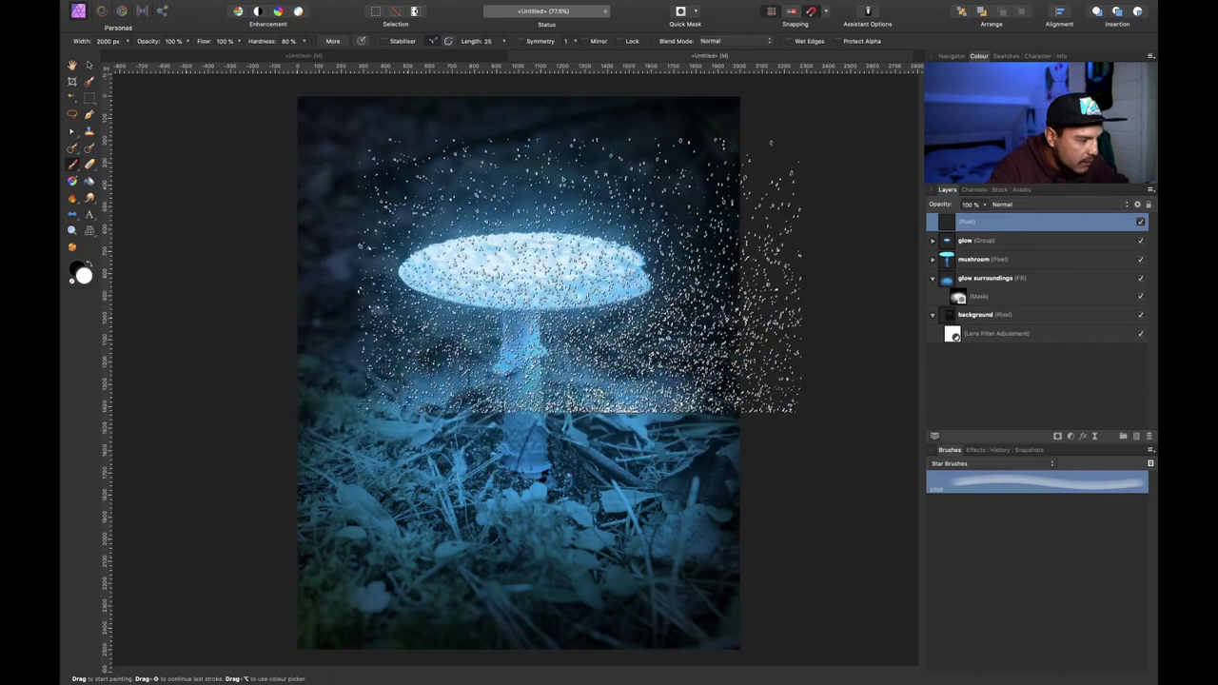
{"action": "scroll", "coordinate": [550, 283], "scroll_direction": "up", "scroll_amount": 3}
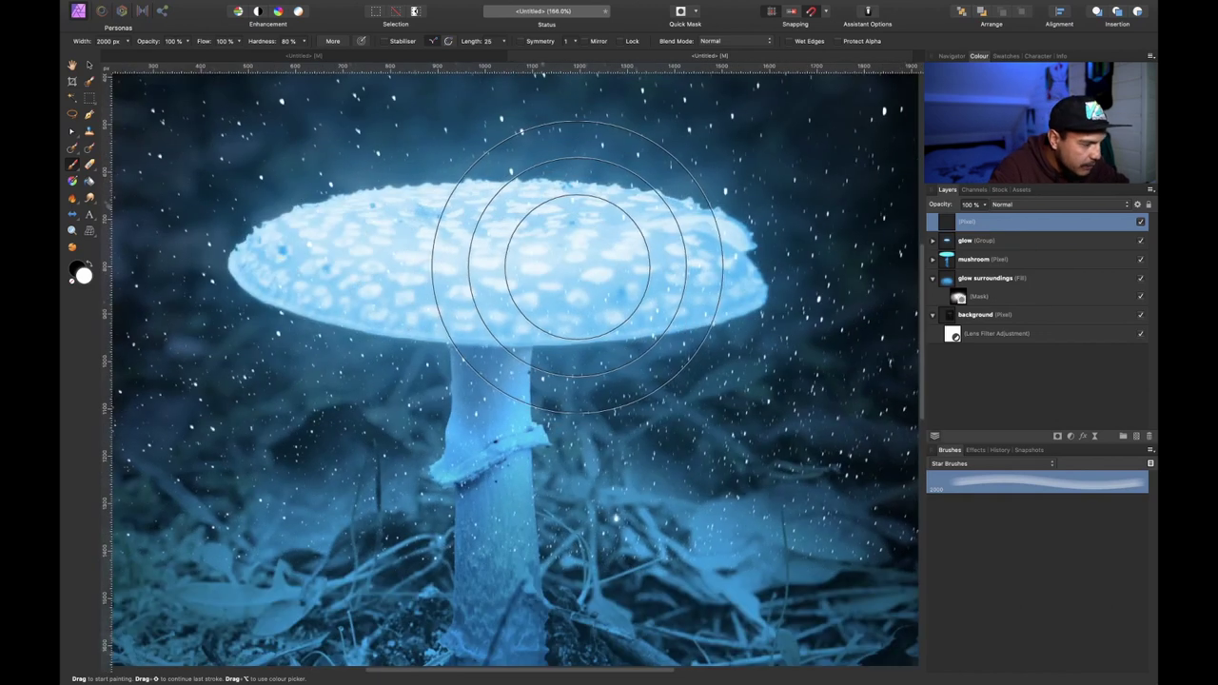
{"action": "key", "text": "super+z"}
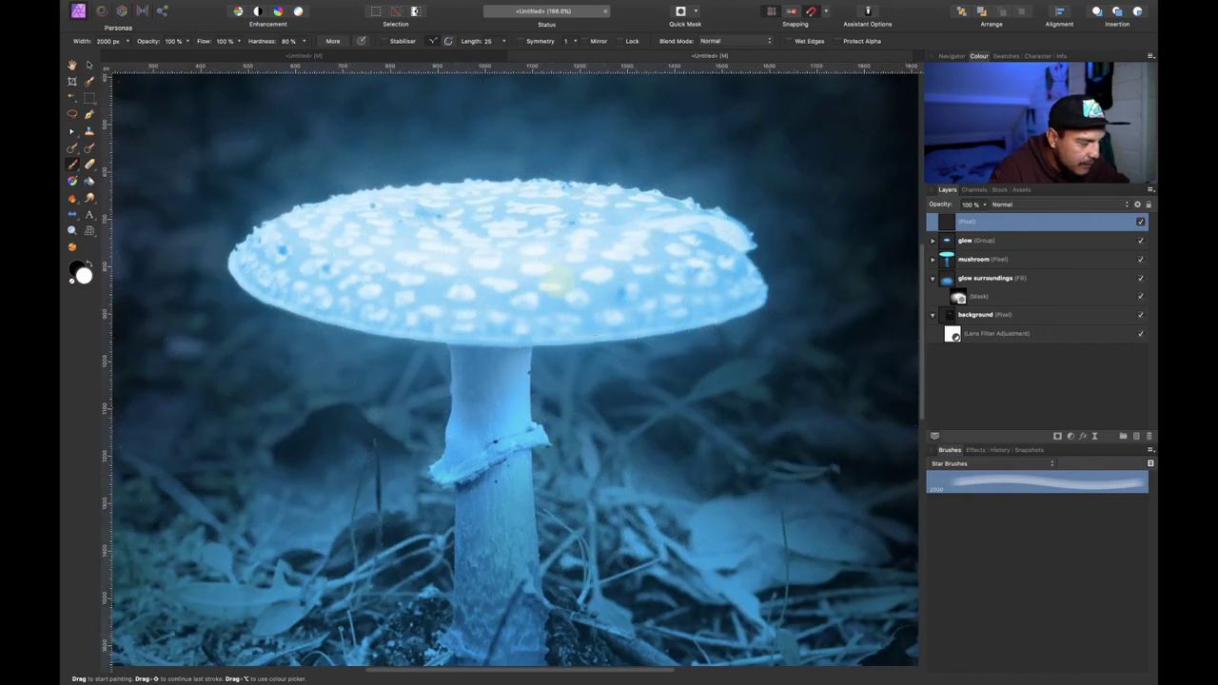
- Sample light blue from the mushroom cap and stamp star particles across the middle of the photo around the stem
{"action": "left_click", "coordinate": [561, 289], "text": "alt"}
{"action": "left_click", "coordinate": [558, 272]}
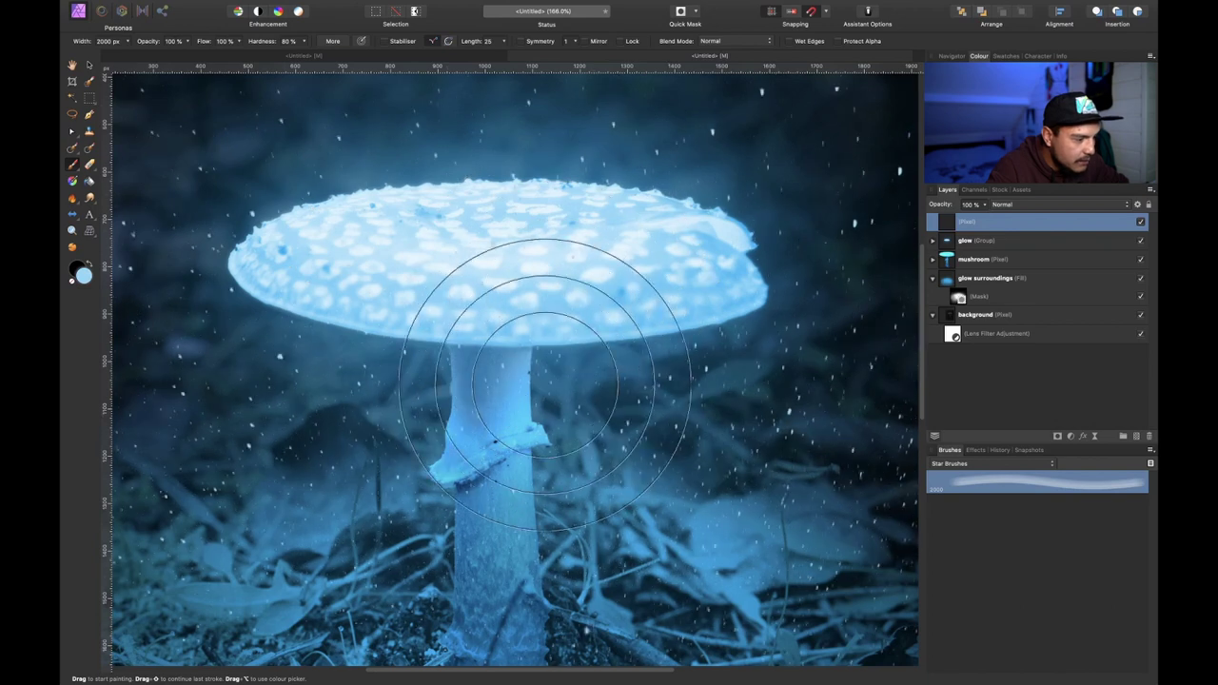
{"action": "key", "text": "super+0"}
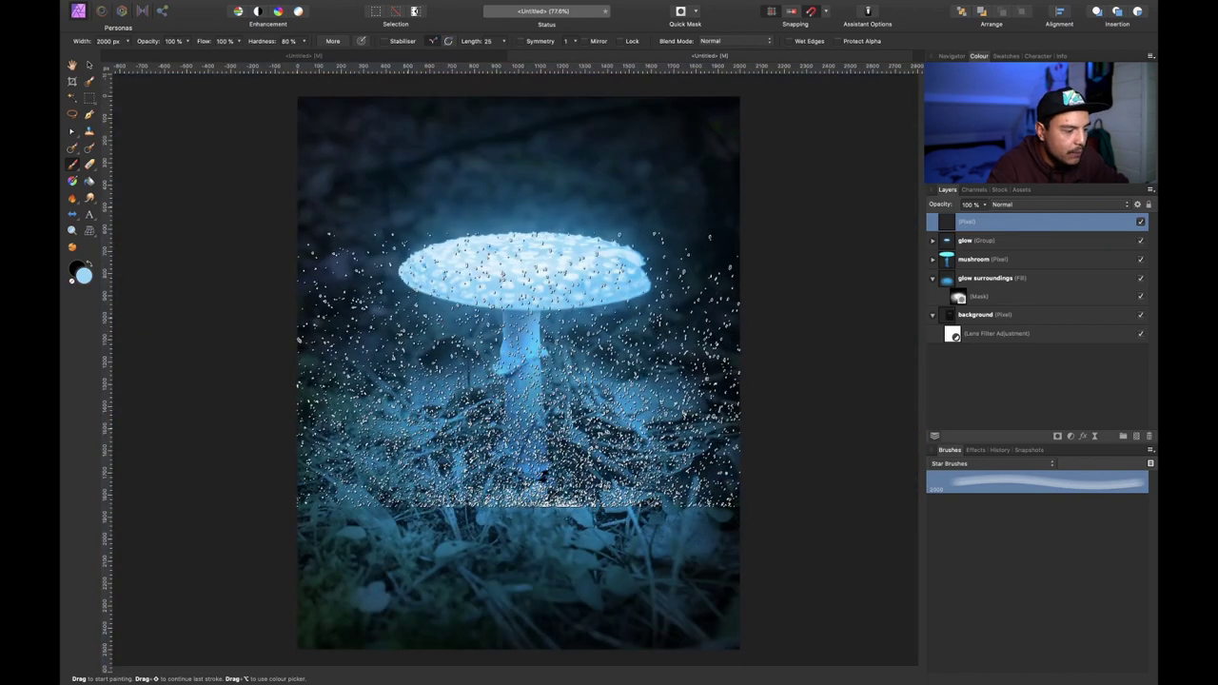
{"action": "key", "text": "super+z"}
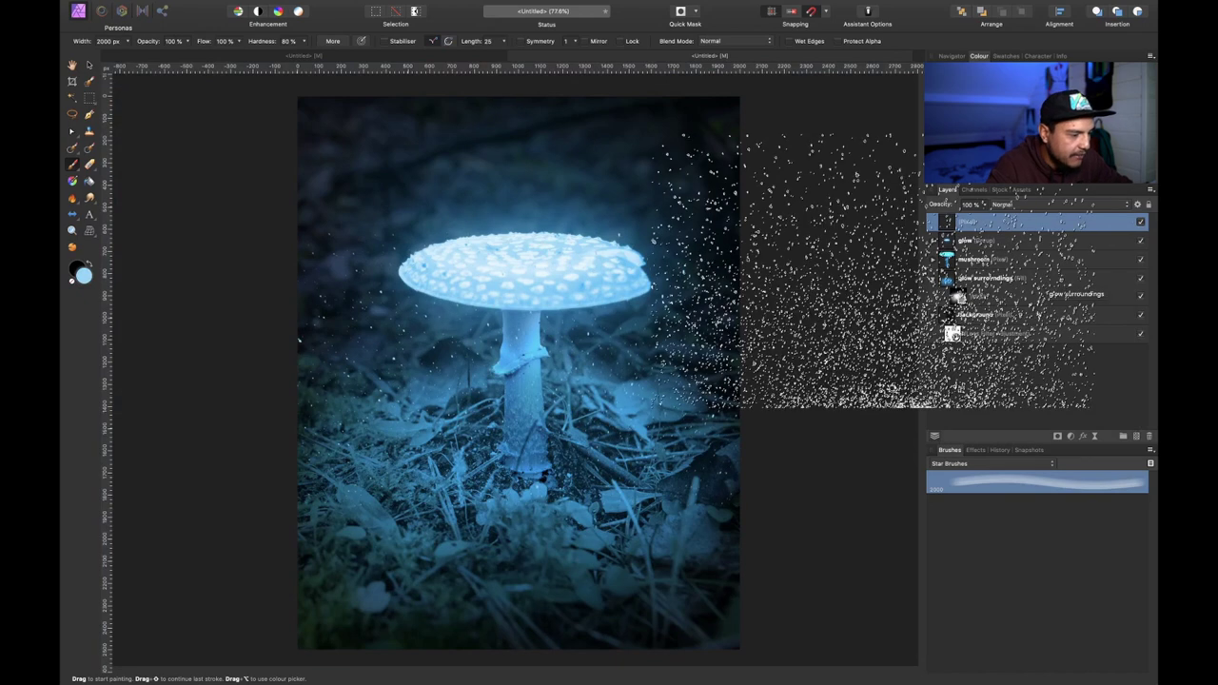
- Select the star particle layer with the Move tool and rotate it 180° so the particles sit upside down
{"action": "key", "text": "v"}
{"action": "left_click", "coordinate": [1038, 241]}
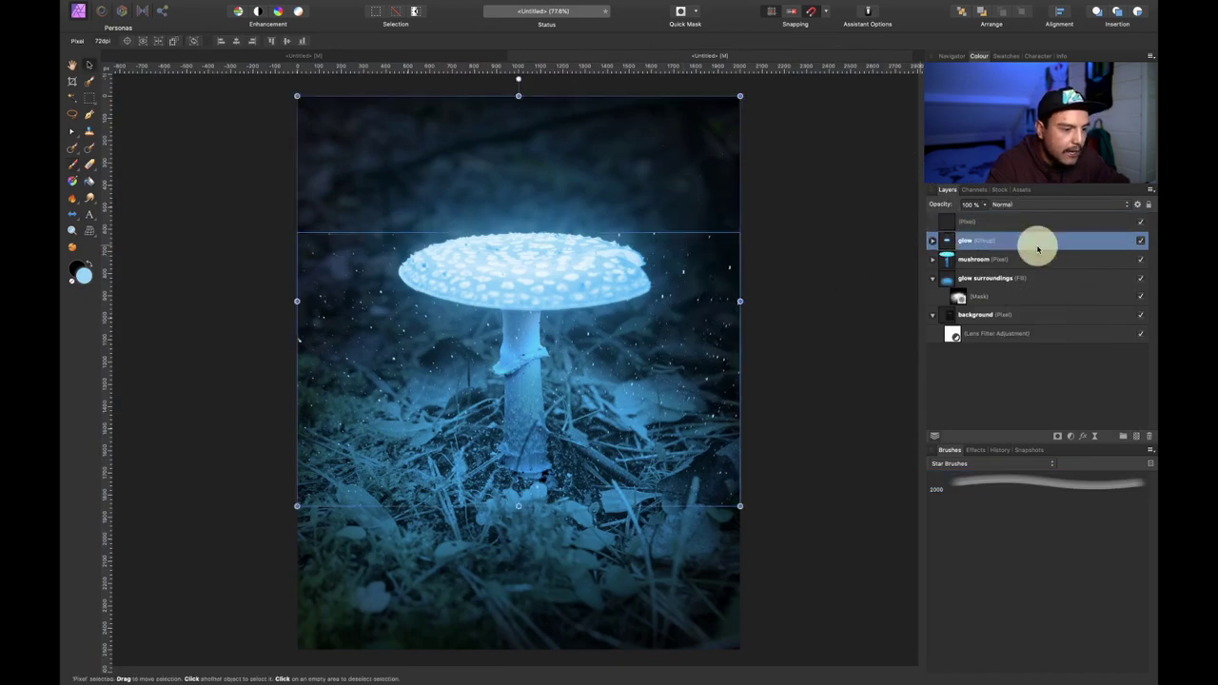
{"action": "left_click", "coordinate": [1040, 222]}
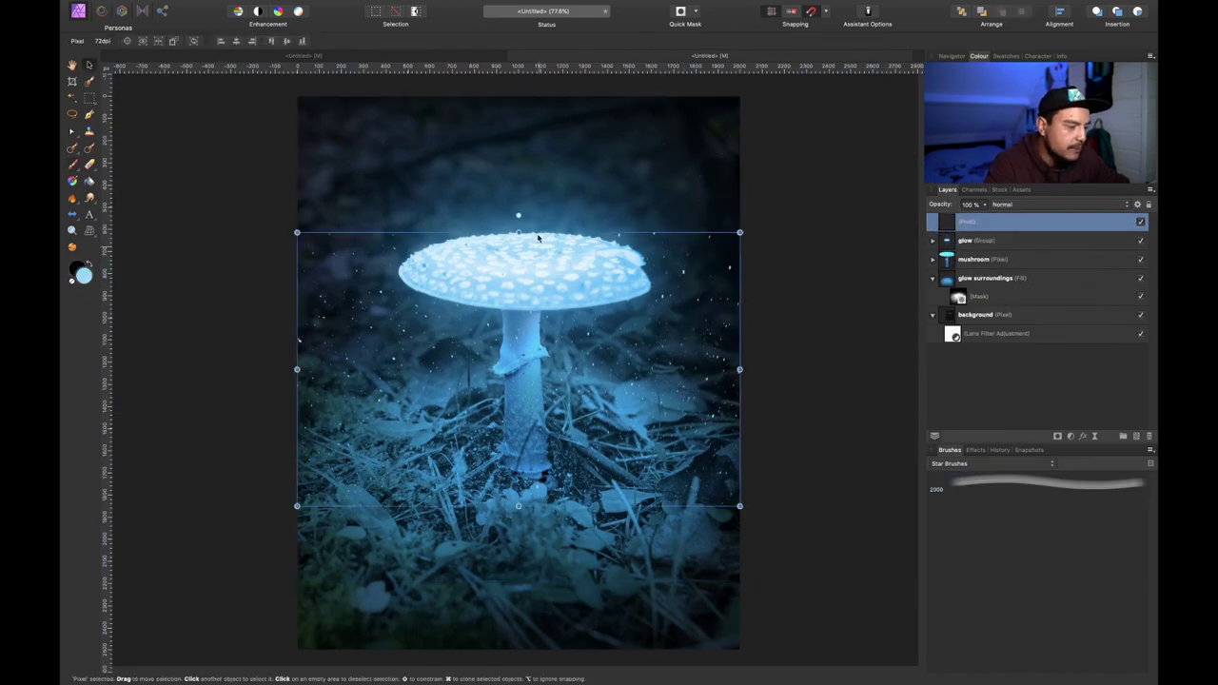
{"action": "left_click_drag", "start_coordinate": [519, 213], "coordinate": [523, 499]}
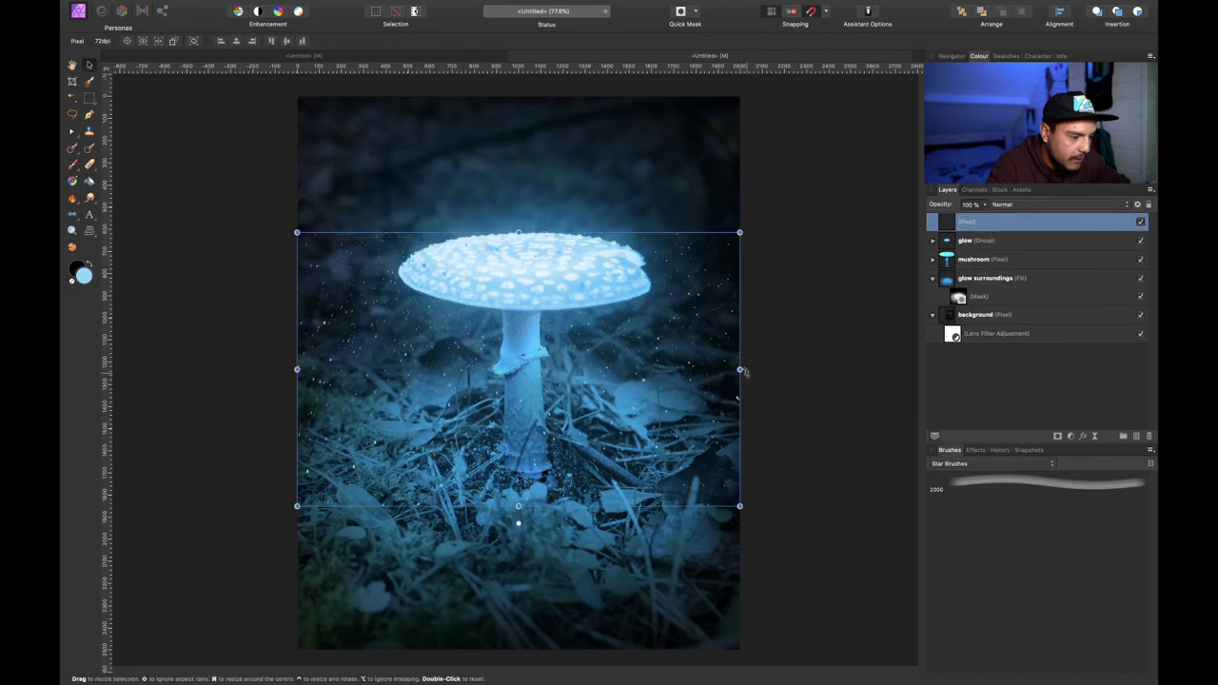
- Narrow the star particle layer to about the cap's width, centre it on the stem, and stretch it slightly downward
{"action": "left_click_drag", "start_coordinate": [739, 369], "coordinate": [662, 369]}
{"action": "left_click_drag", "start_coordinate": [585, 374], "coordinate": [580, 372]}
{"action": "left_click_drag", "start_coordinate": [520, 506], "coordinate": [521, 528]}
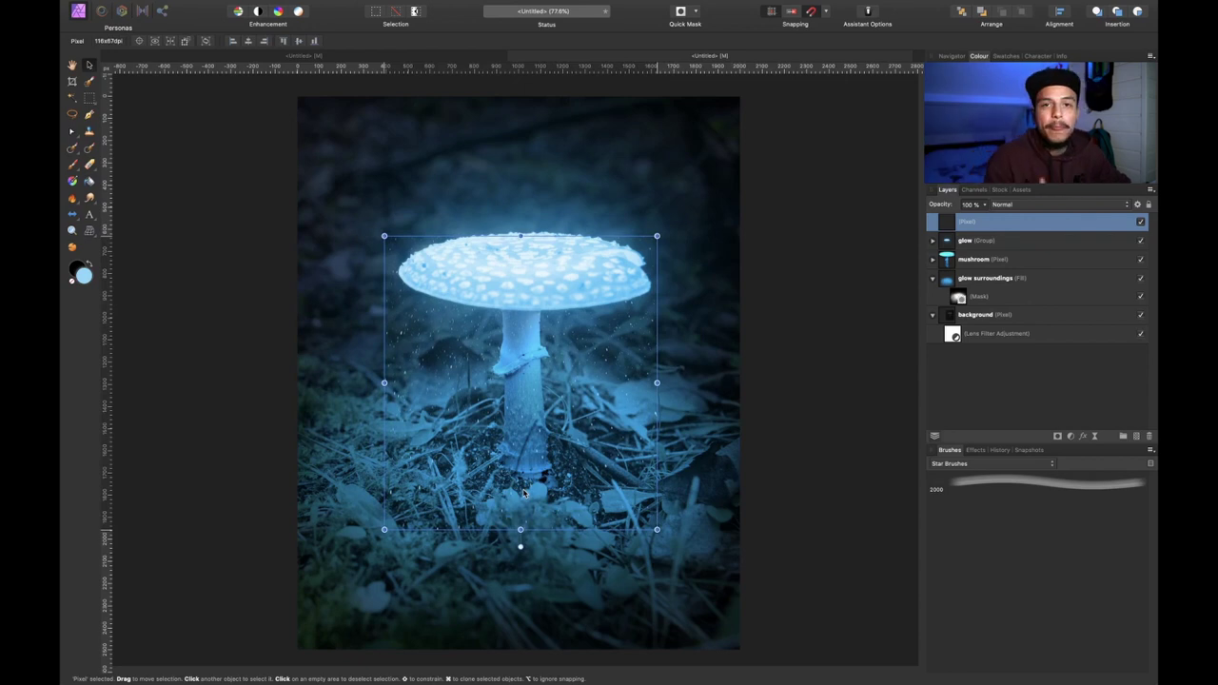
{"action": "left_click", "coordinate": [1021, 405]}
{"action": "key", "text": "super+equal"}
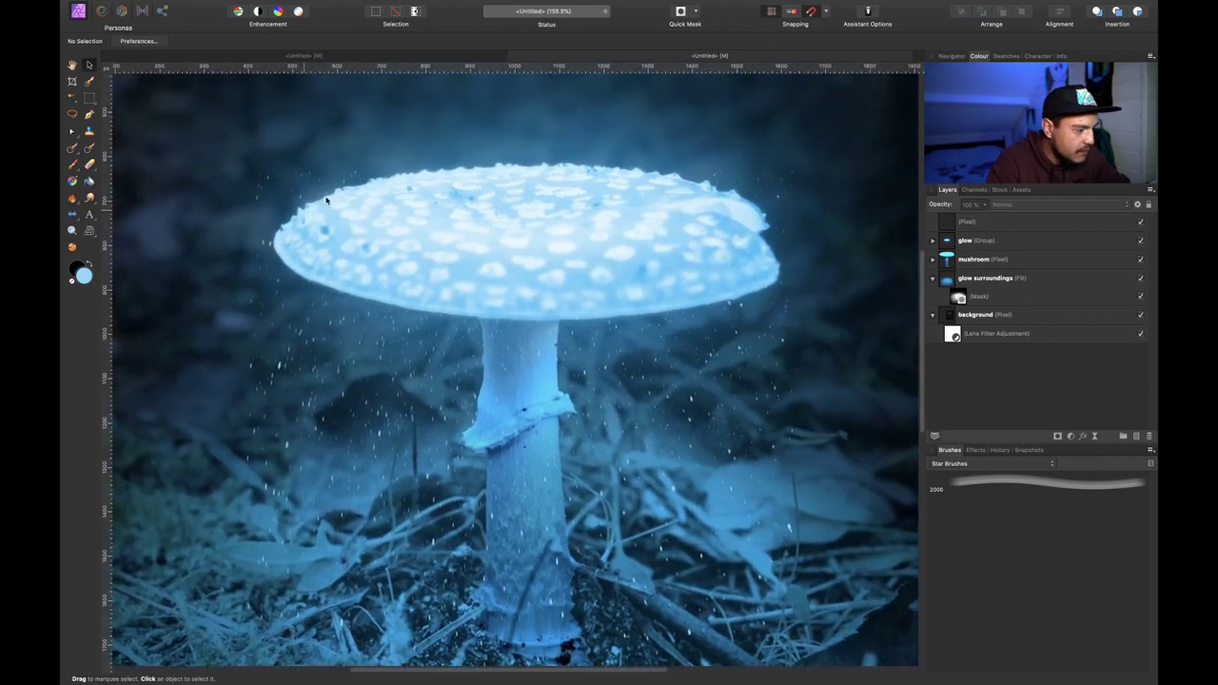
- Rename the star particle layer "sparkles"
{"action": "left_click", "coordinate": [984, 220]}
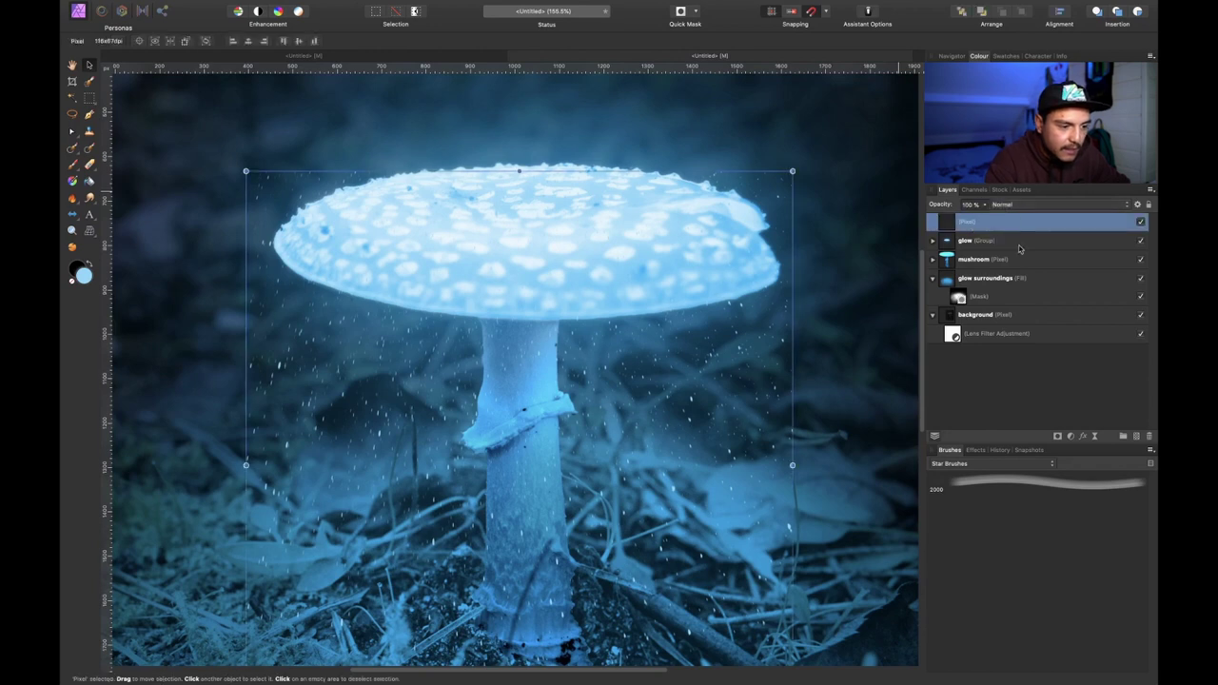
{"action": "double_click", "coordinate": [968, 221]}
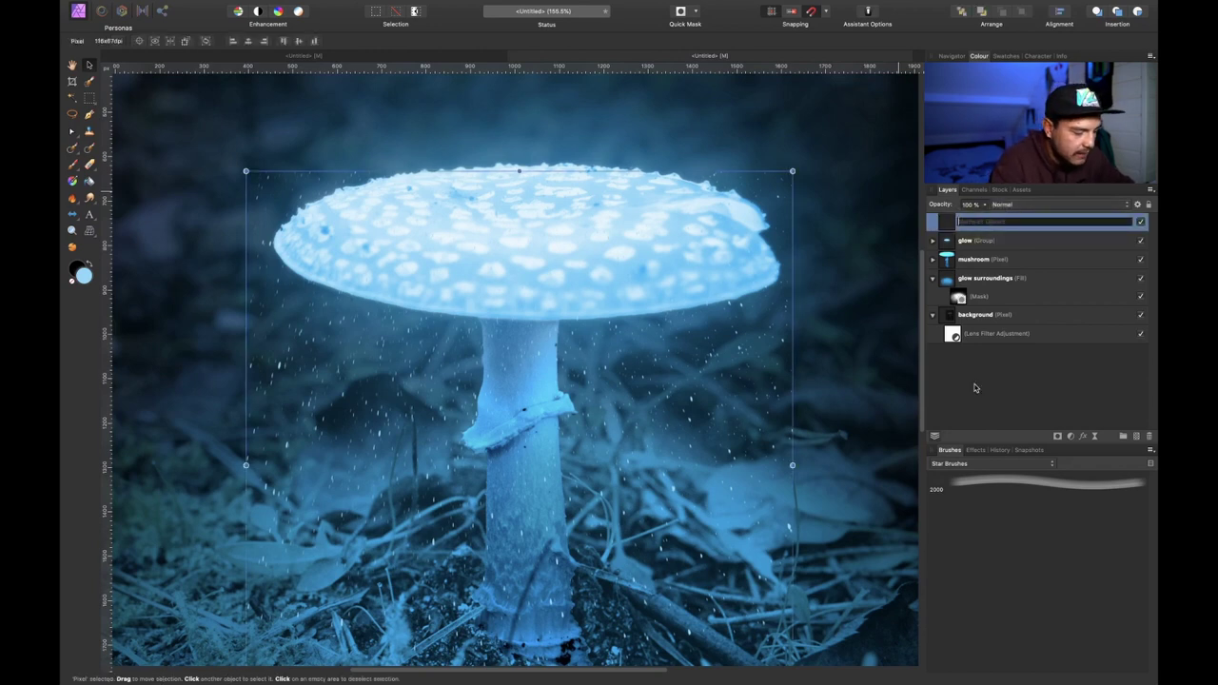
{"action": "type", "text": "sparkles"}
{"action": "key", "text": "Return"}
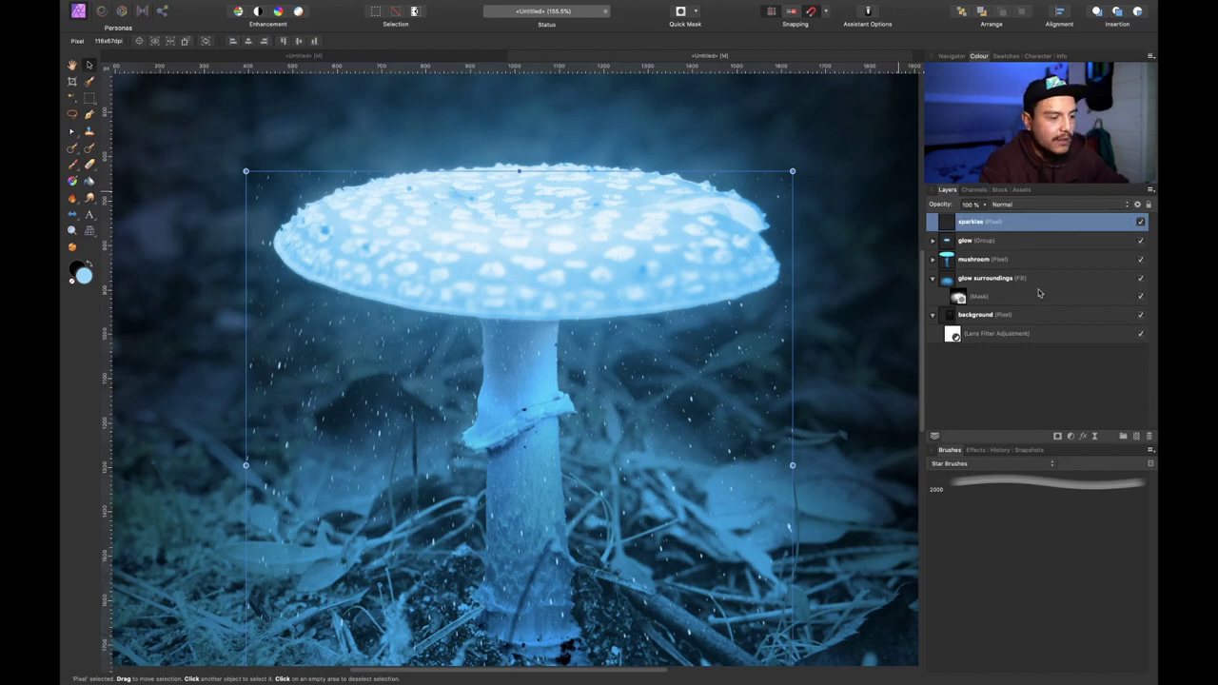
- Add a mask to the sparkles layer and set up the soft 512 px Basic brush for painting black
{"action": "left_click", "coordinate": [1058, 436]}
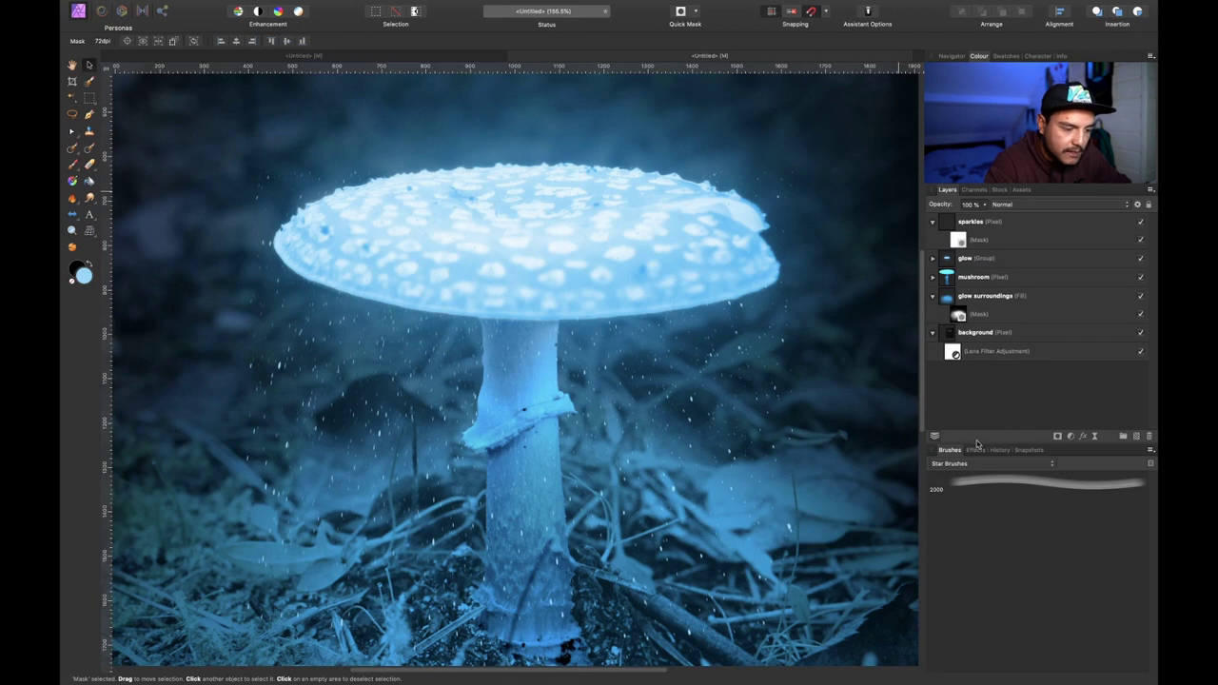
{"action": "left_click", "coordinate": [957, 464]}
{"action": "left_click", "coordinate": [958, 470]}
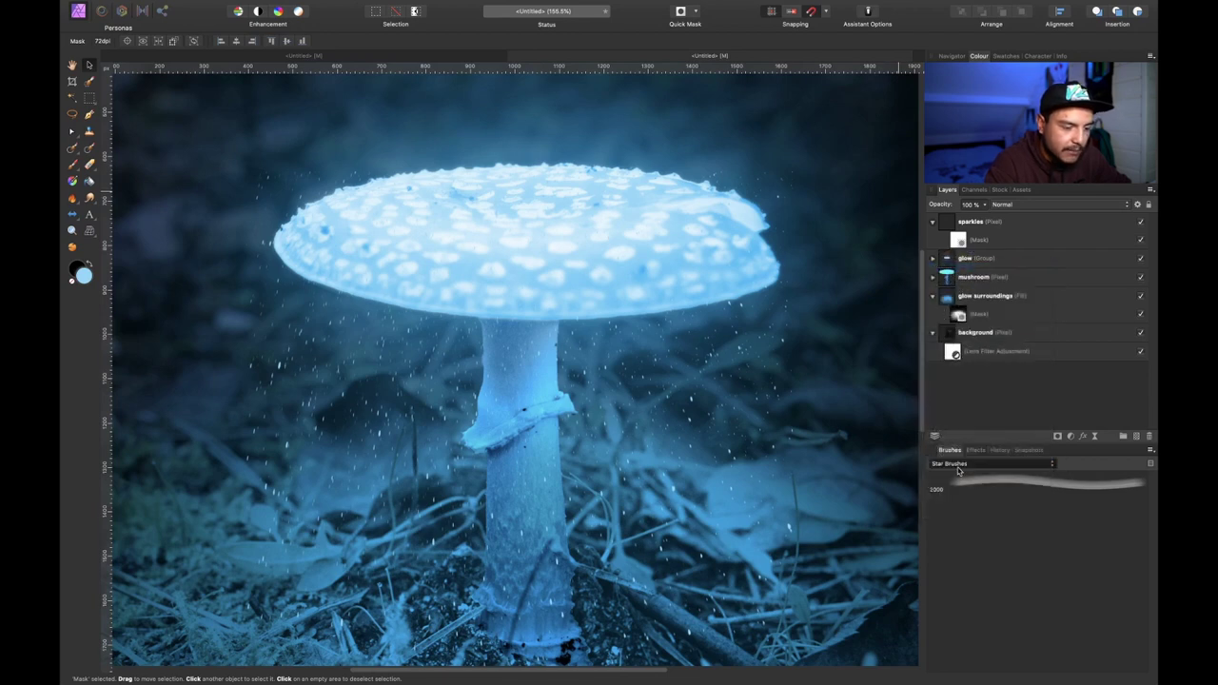
{"action": "key", "text": "b"}
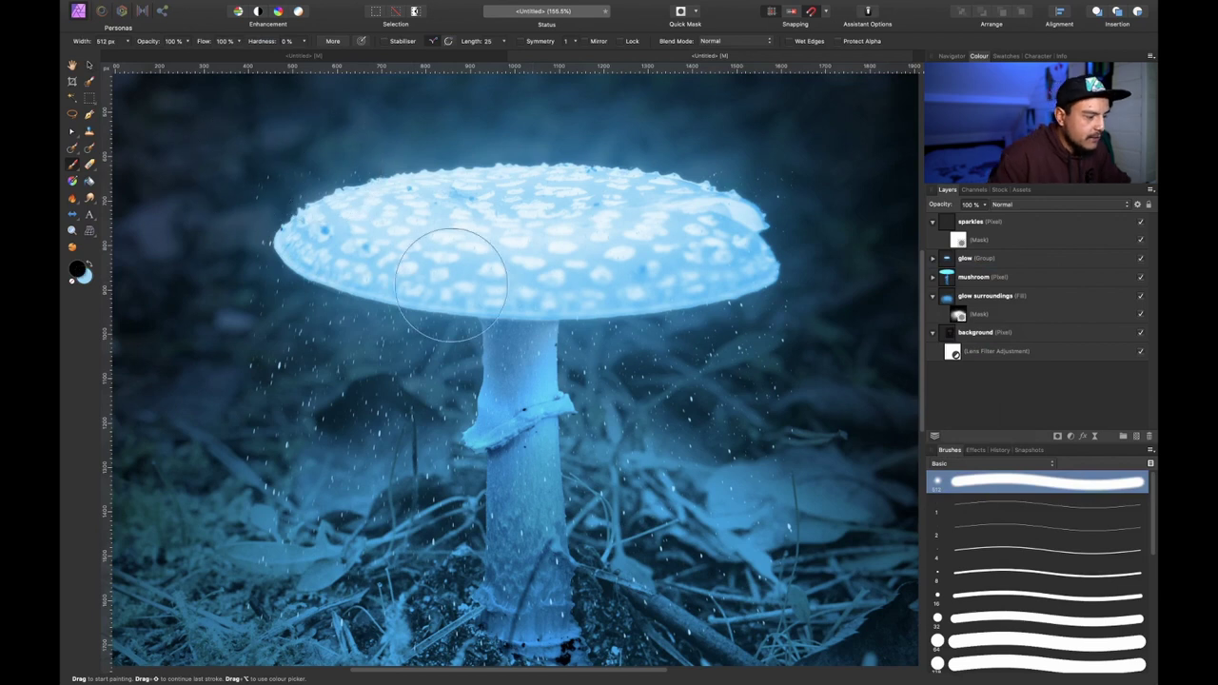
- Paint black on the sparkles mask along the upper edge and sides of the cap to hide particles there
{"action": "left_click_drag", "start_coordinate": [232, 149], "coordinate": [514, 131]}
{"action": "scroll", "coordinate": [514, 131], "scroll_direction": "right", "scroll_amount": 5}
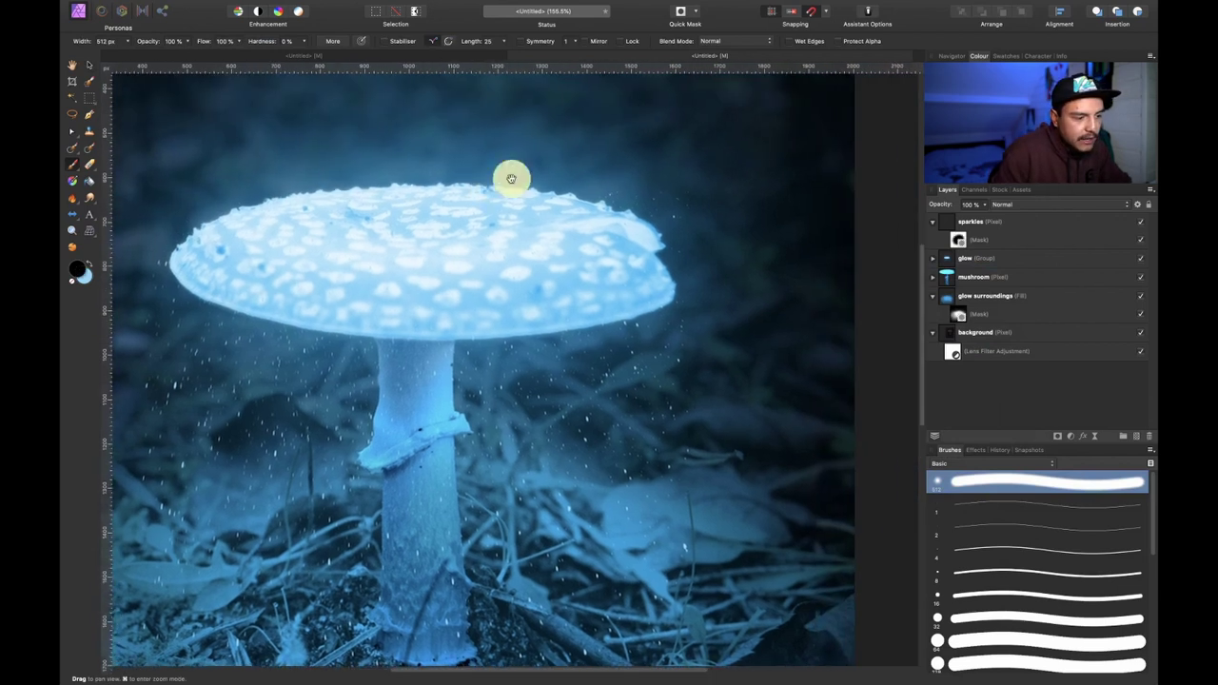
{"action": "mouse_move", "coordinate": [511, 180]}
{"action": "left_mouse_down"}
{"action": "mouse_move", "coordinate": [637, 142]}
{"action": "mouse_move", "coordinate": [702, 194]}
{"action": "mouse_move", "coordinate": [362, 223]}
{"action": "mouse_move", "coordinate": [156, 183]}
{"action": "mouse_move", "coordinate": [167, 185]}
{"action": "left_mouse_up"}
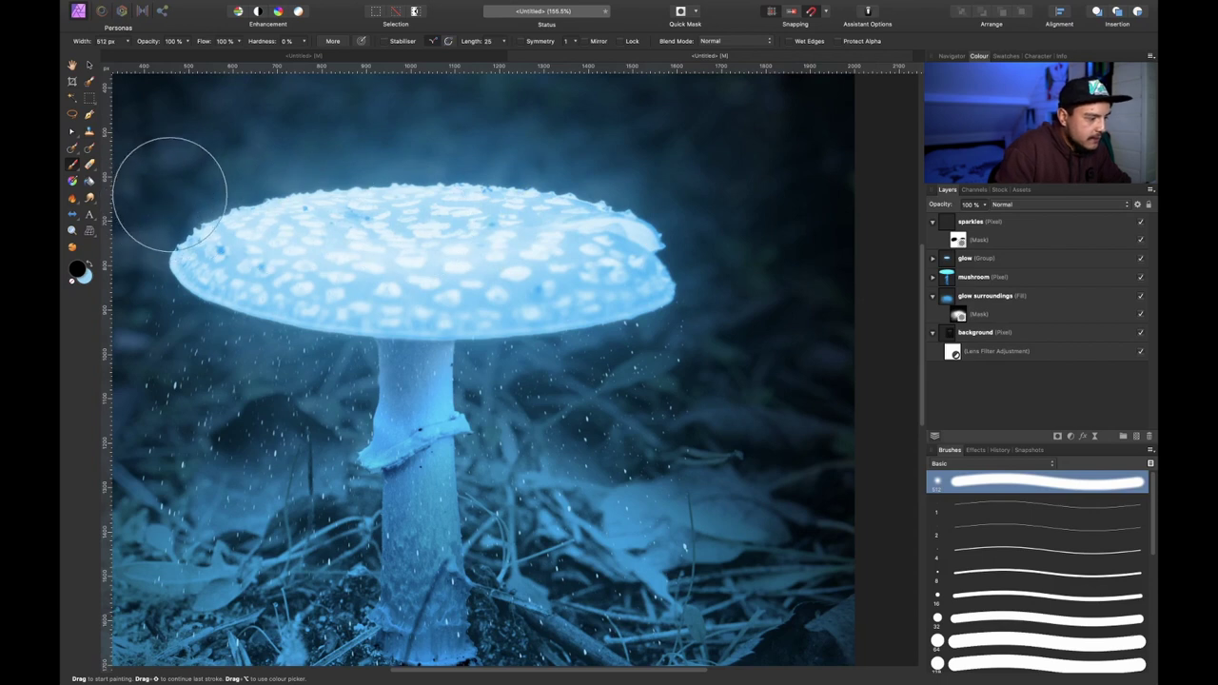
{"action": "key", "text": "super+minus"}
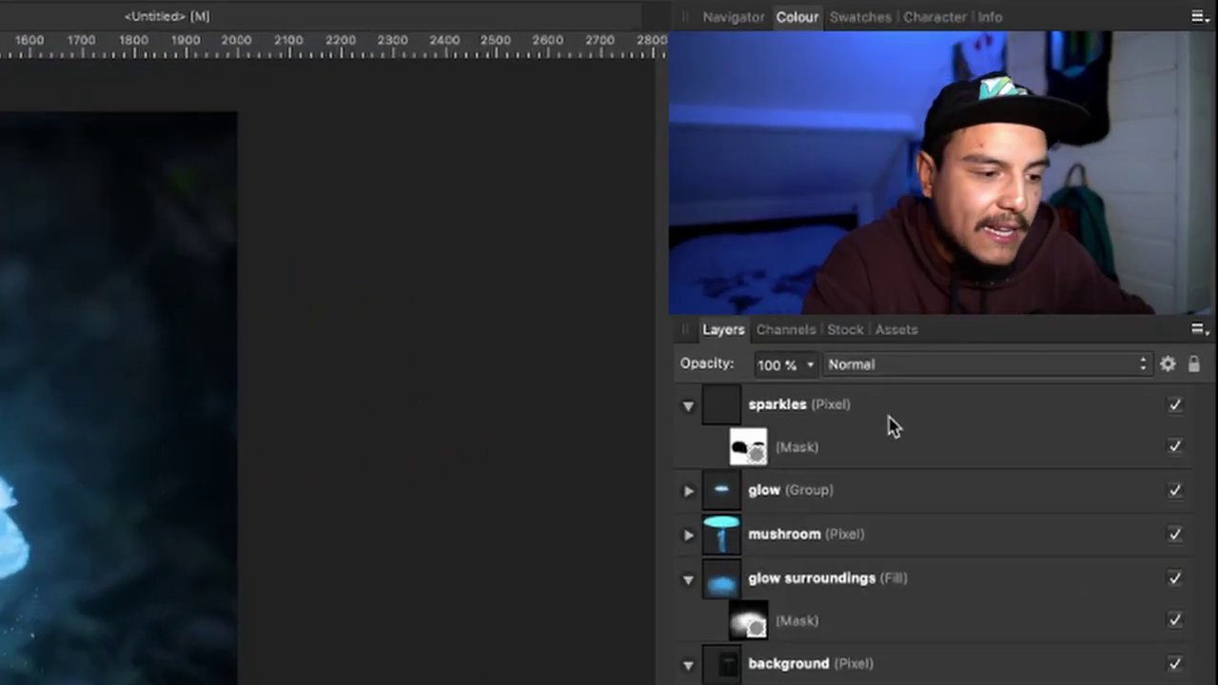
- Open the layer effects of the sparkles layer and enable Outer Glow
{"action": "left_click", "coordinate": [816, 400]}
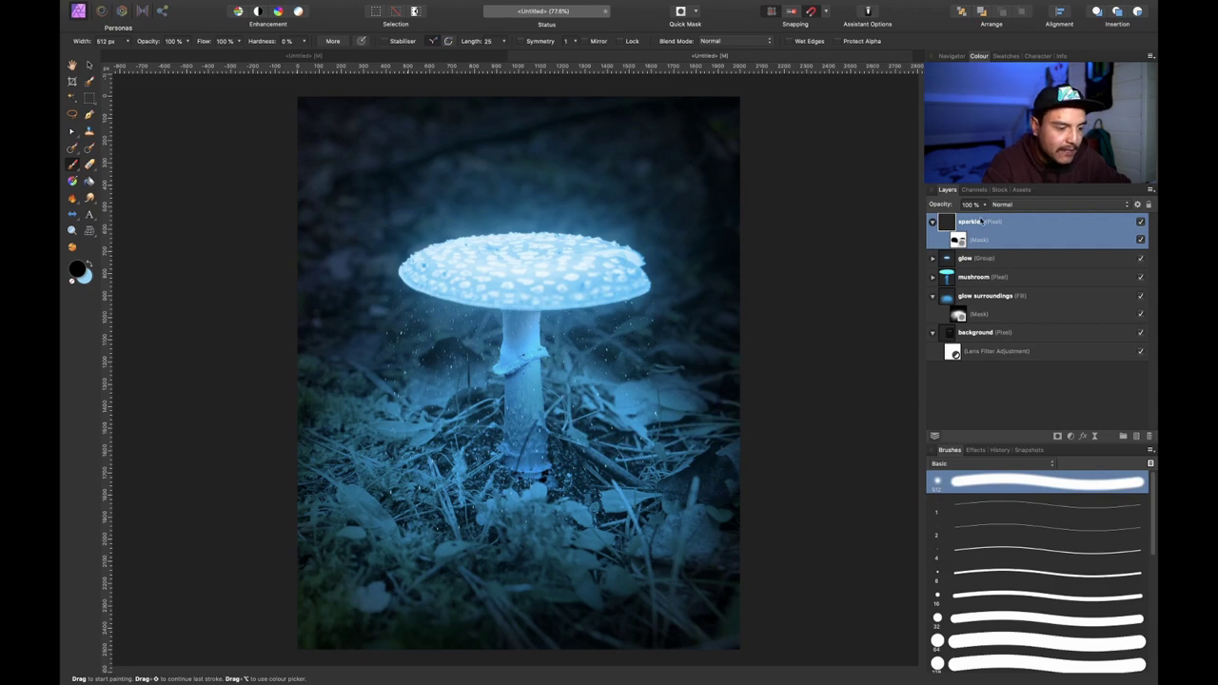
{"action": "left_click", "coordinate": [1085, 437]}
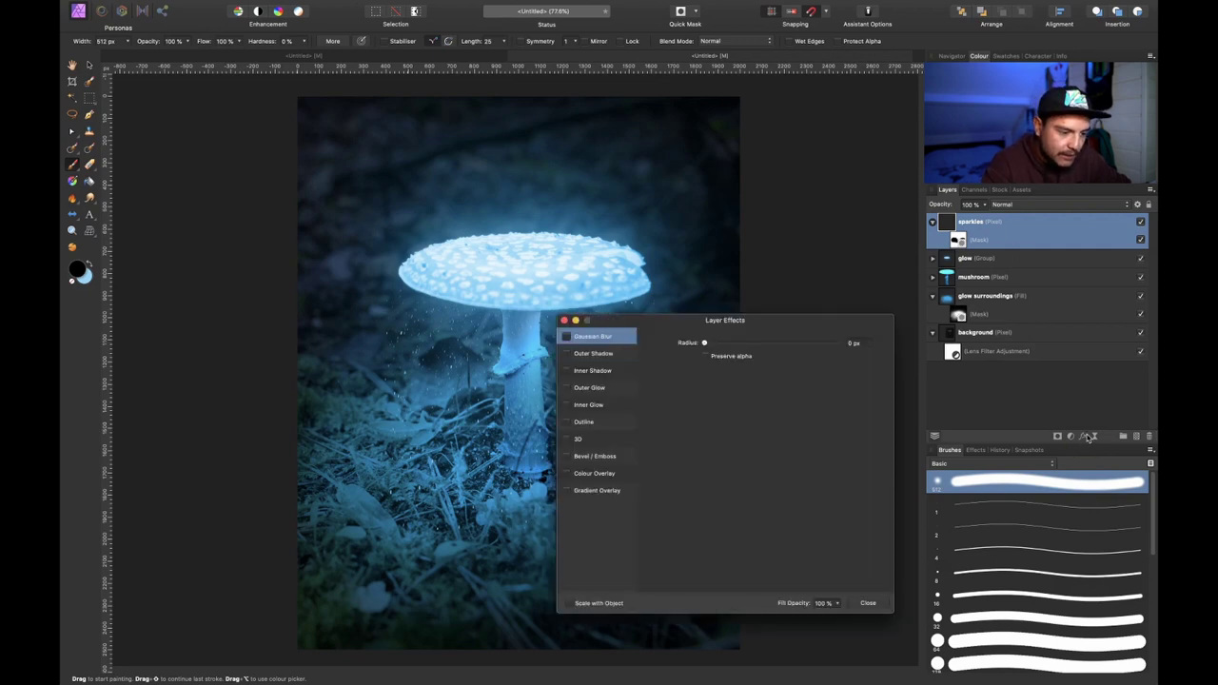
{"action": "scroll", "coordinate": [444, 359], "scroll_direction": "up", "scroll_amount": 5}
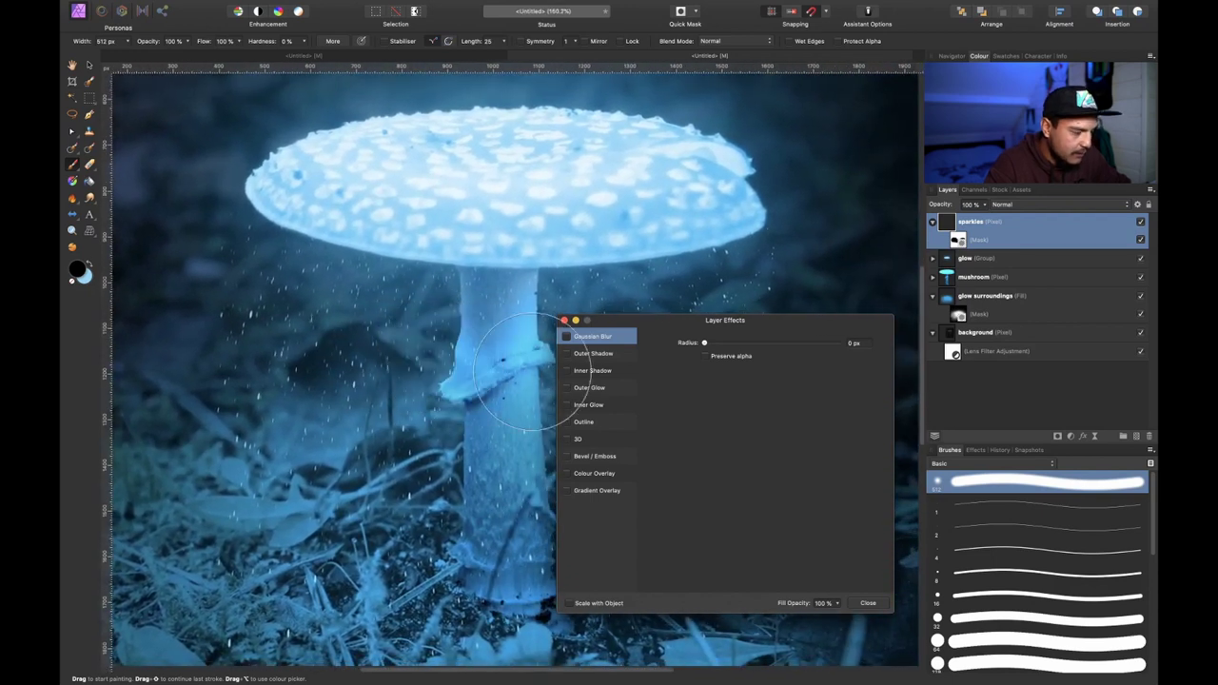
{"action": "key", "text": "bracketleft"}
{"action": "key", "text": "bracketleft"}
{"action": "key", "text": "bracketleft"}
{"action": "key", "text": "bracketleft"}
{"action": "key", "text": "bracketleft"}
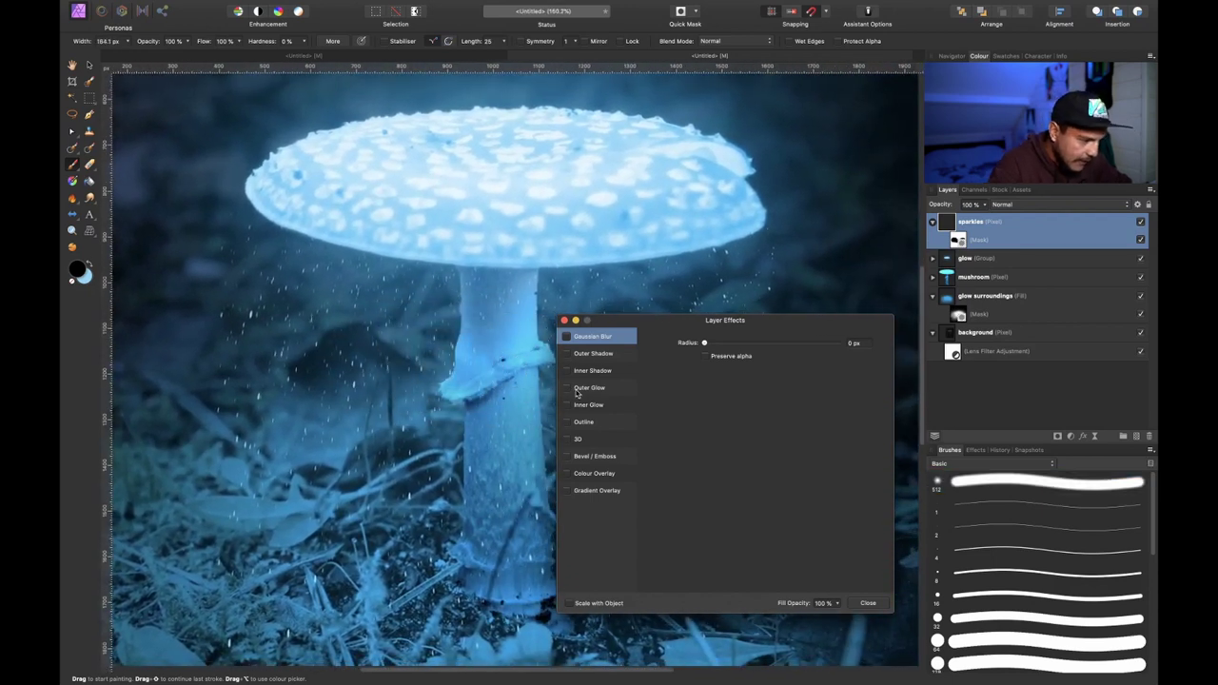
{"action": "left_click", "coordinate": [580, 388]}
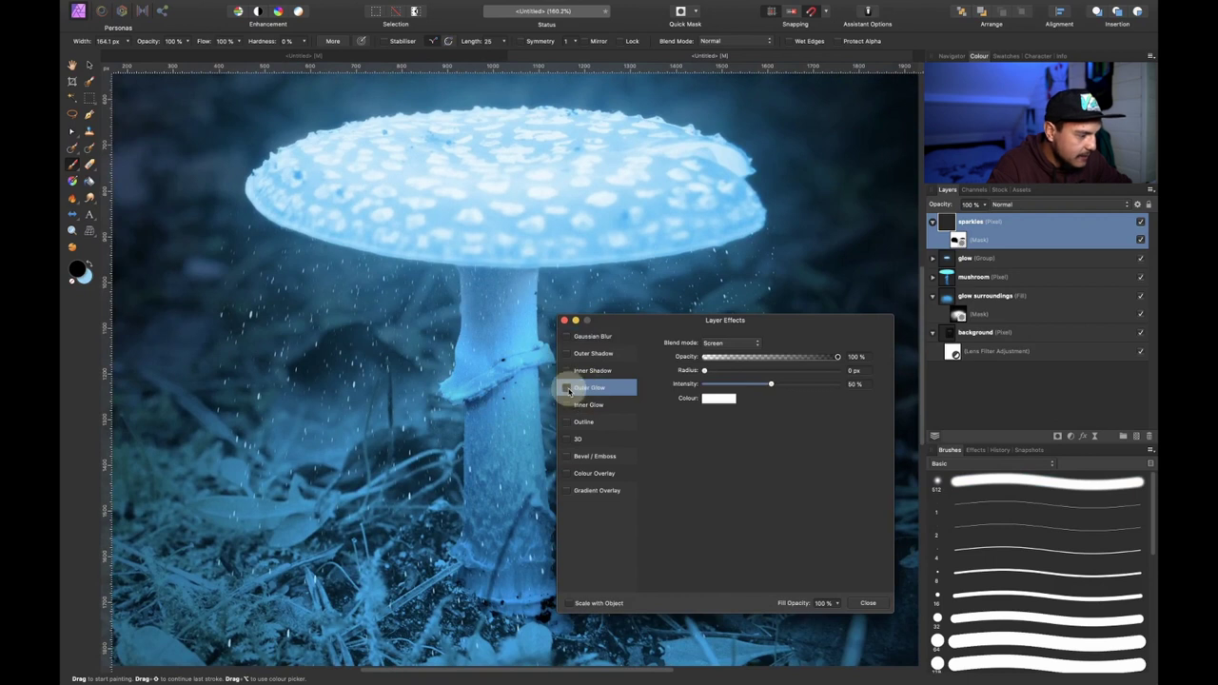
{"action": "left_click", "coordinate": [567, 389]}
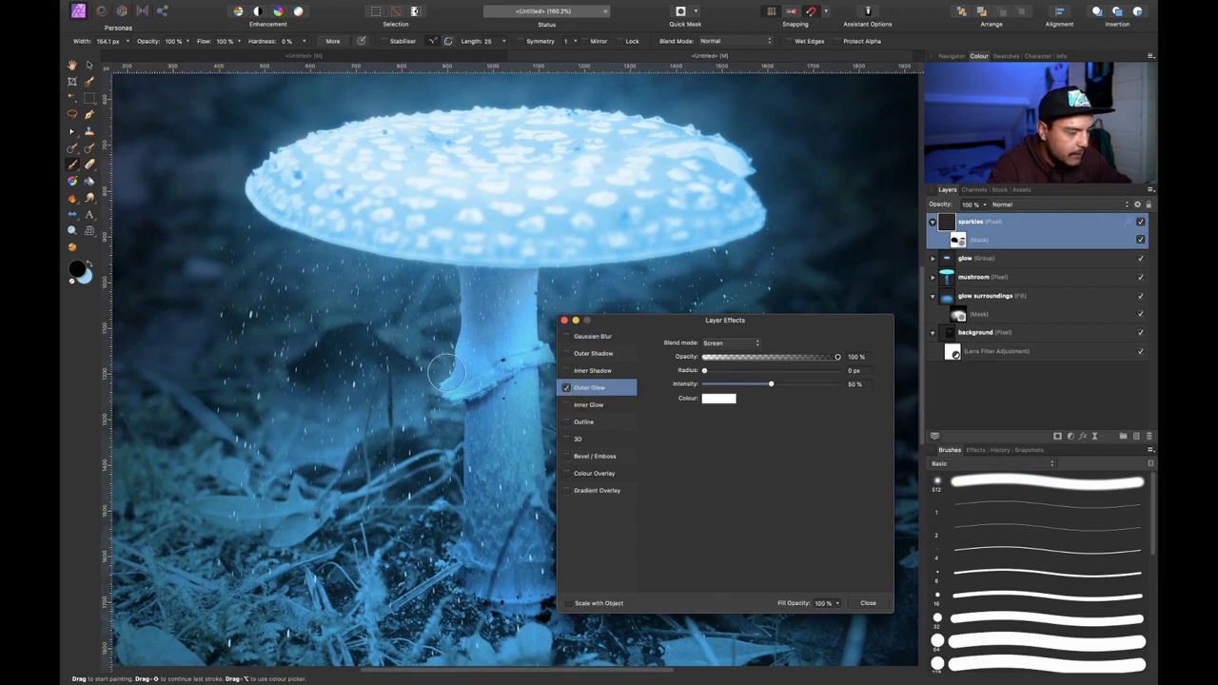
- Set the Outer Glow colour to a light blue sampled from the lower part of the mushroom cap
{"action": "scroll", "coordinate": [443, 366], "scroll_direction": "down", "scroll_amount": 4}
{"action": "scroll", "coordinate": [442, 366], "scroll_direction": "up", "scroll_amount": 2}
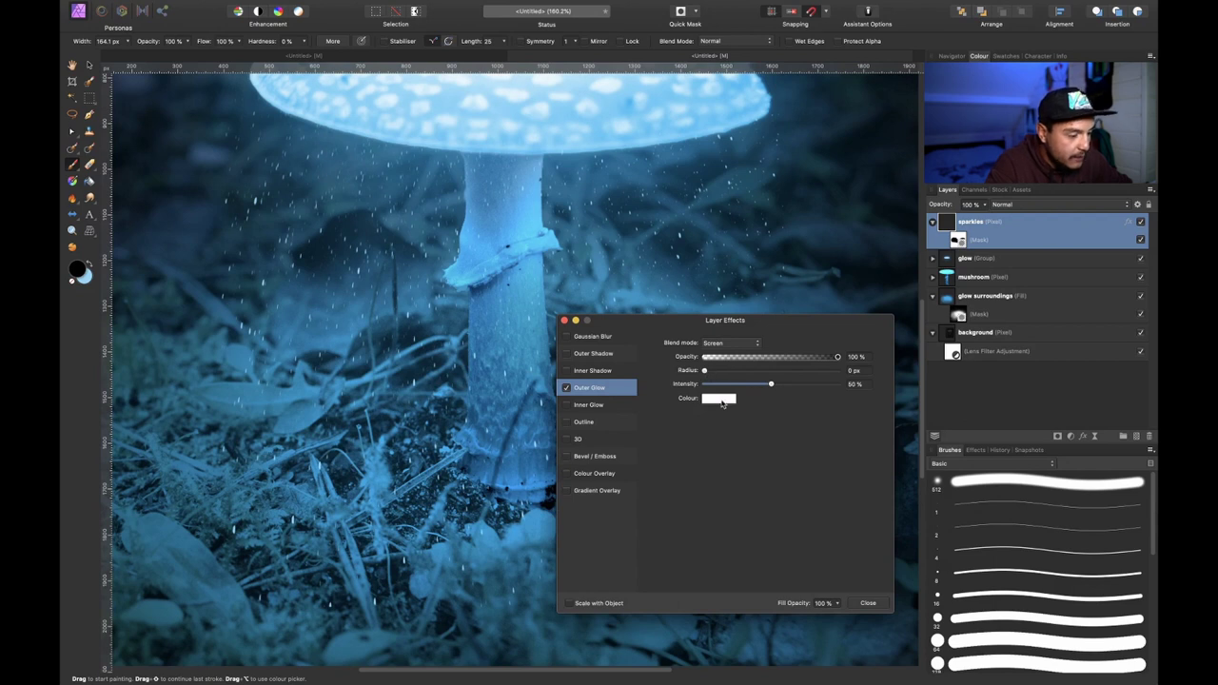
{"action": "left_click", "coordinate": [721, 400]}
{"action": "scroll", "coordinate": [619, 235], "scroll_direction": "up", "scroll_amount": 3}
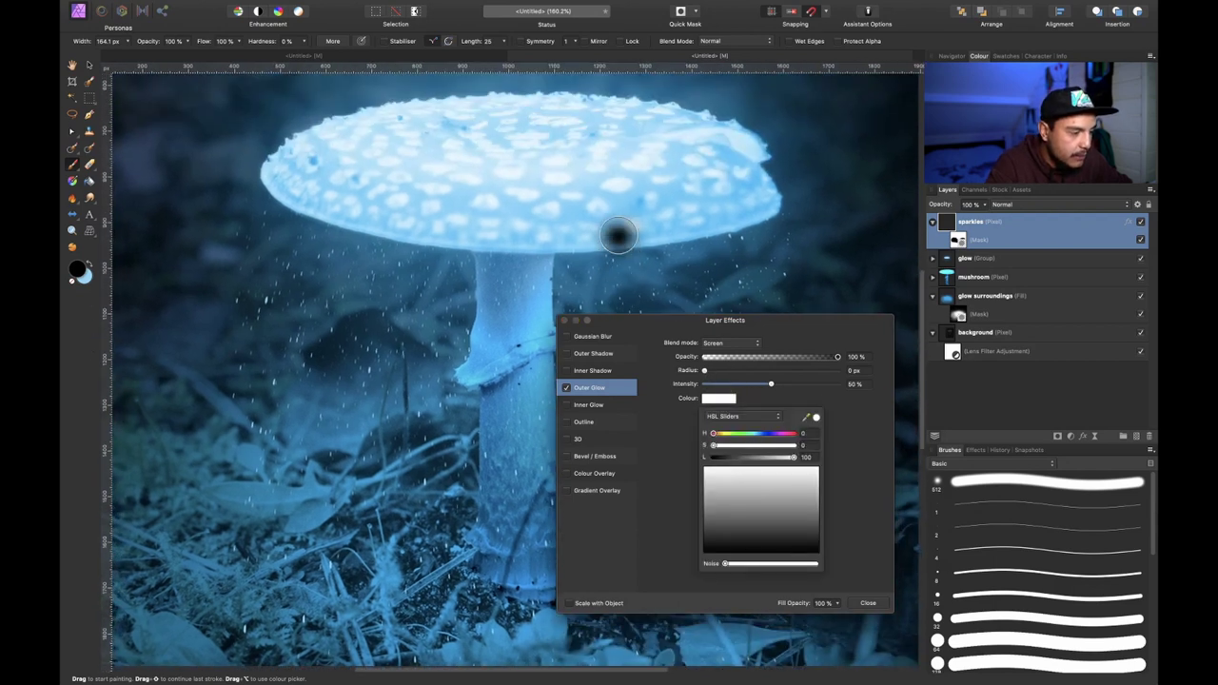
{"action": "mouse_move", "coordinate": [816, 419]}
{"action": "left_mouse_down"}
{"action": "mouse_move", "coordinate": [442, 219]}
{"action": "mouse_move", "coordinate": [386, 221]}
{"action": "left_mouse_up"}
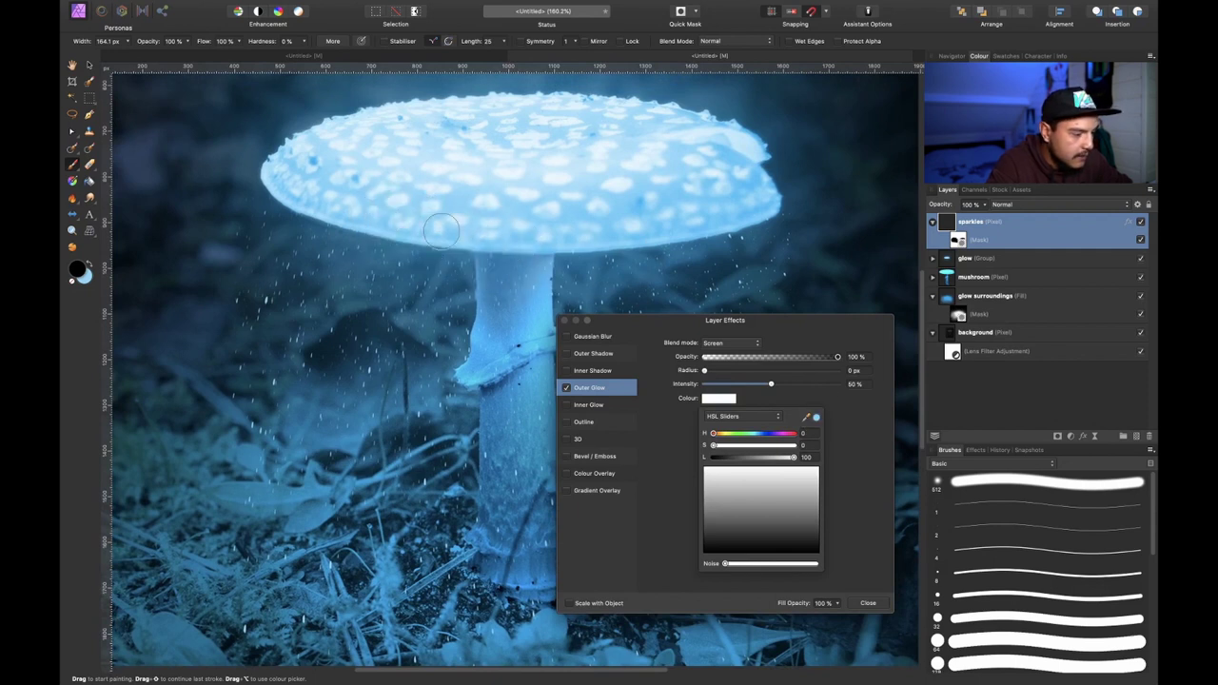
{"action": "left_click", "coordinate": [815, 419]}
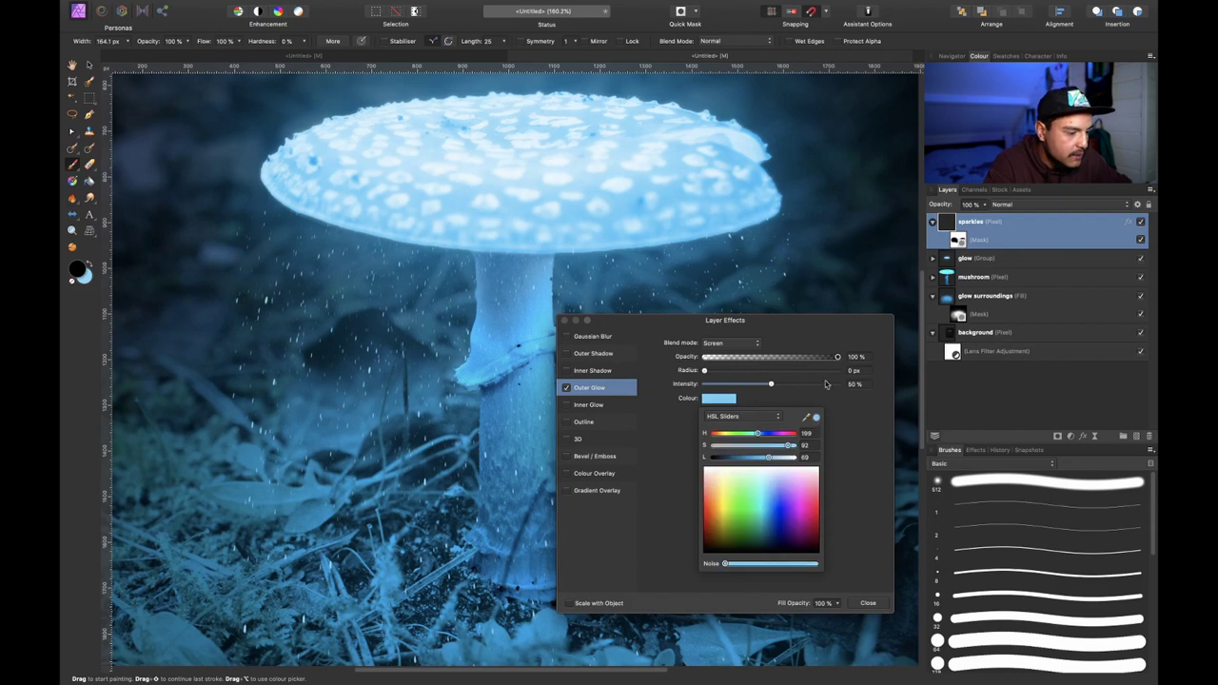
{"action": "left_click", "coordinate": [763, 398]}
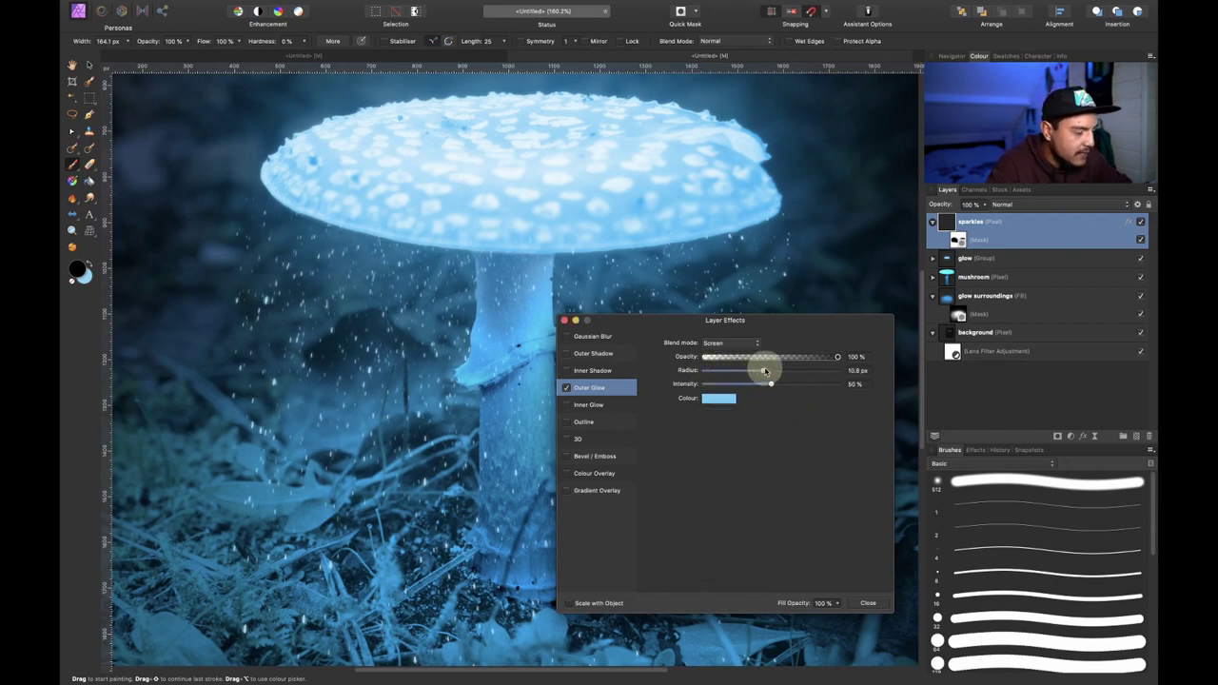
- Set the sparkles' Outer Glow to a 5.3 px radius and 74% intensity
{"action": "left_click_drag", "start_coordinate": [766, 370], "coordinate": [806, 373]}
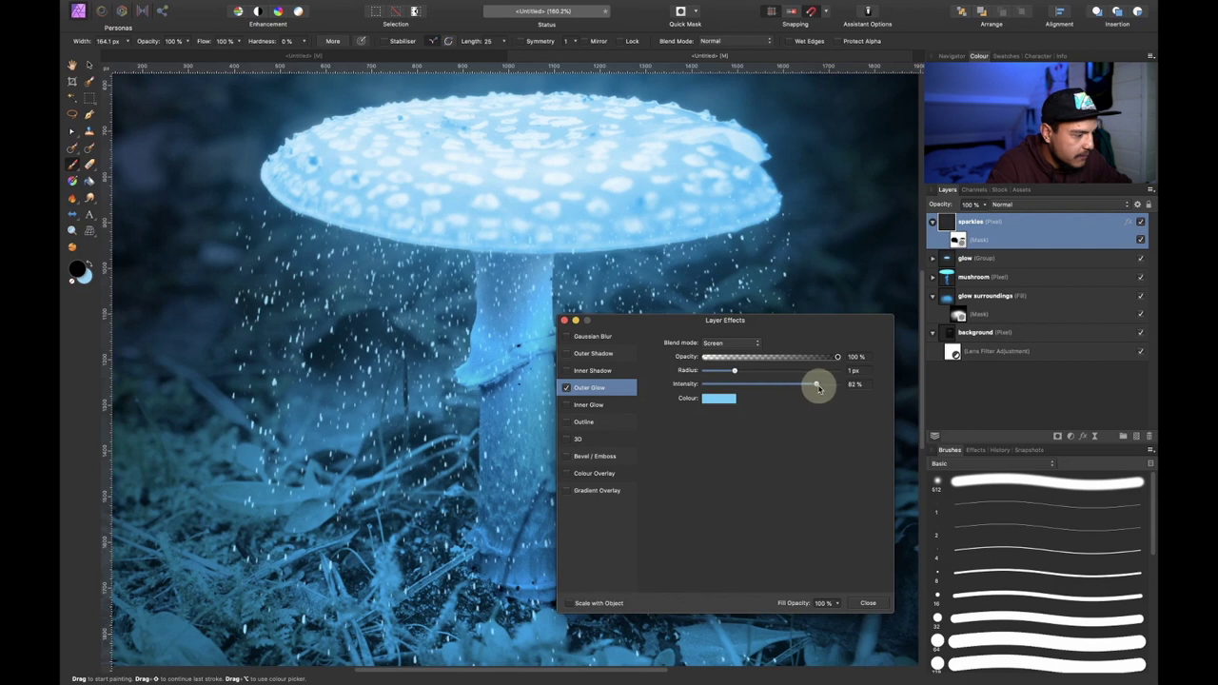
{"action": "scroll", "coordinate": [390, 405], "scroll_direction": "right", "scroll_amount": 5}
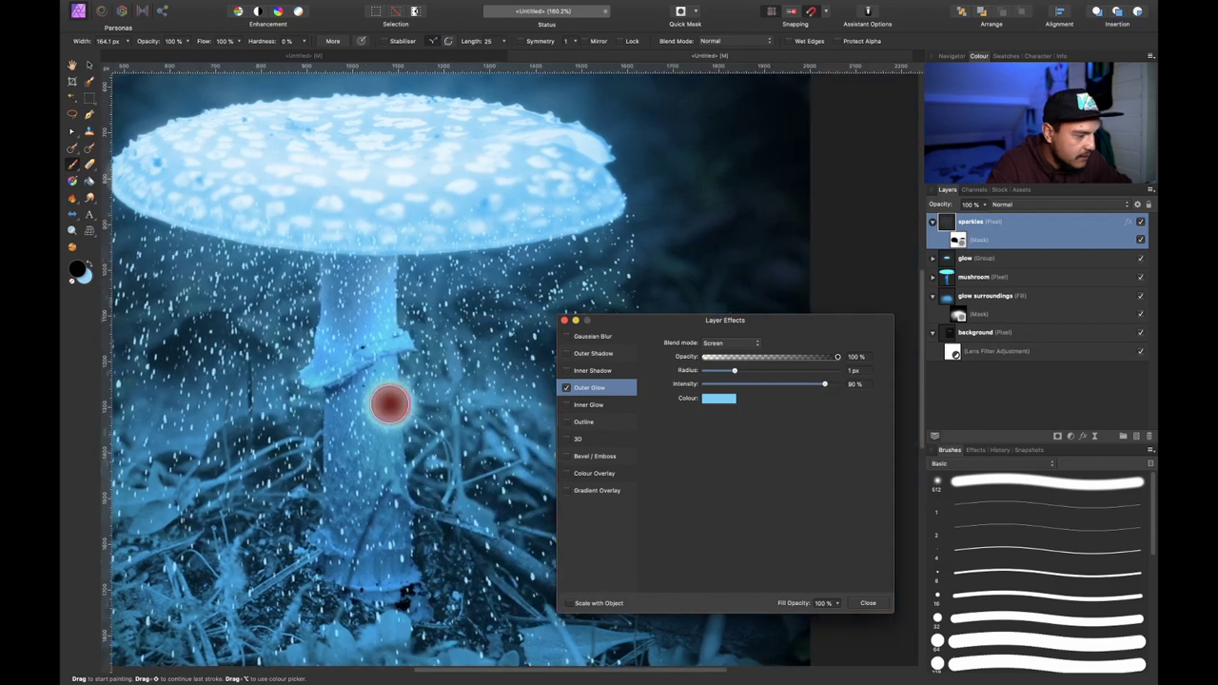
{"action": "scroll", "coordinate": [476, 354], "scroll_direction": "left", "scroll_amount": 5}
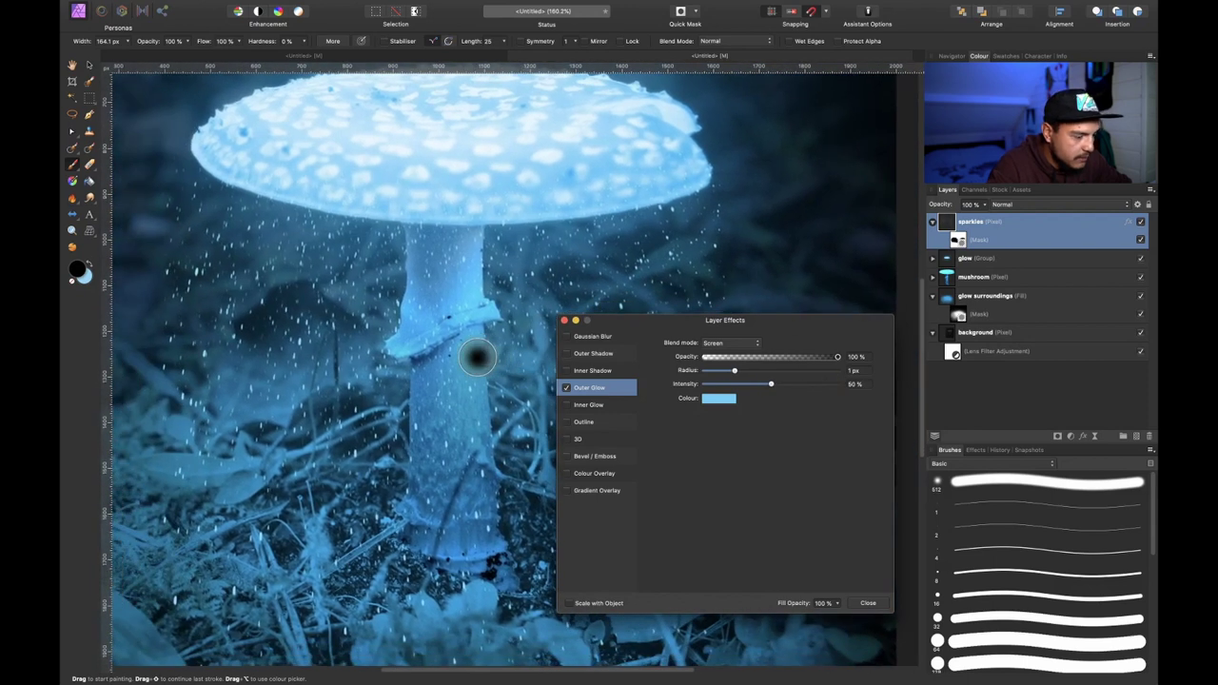
{"action": "left_click_drag", "start_coordinate": [772, 384], "coordinate": [903, 378]}
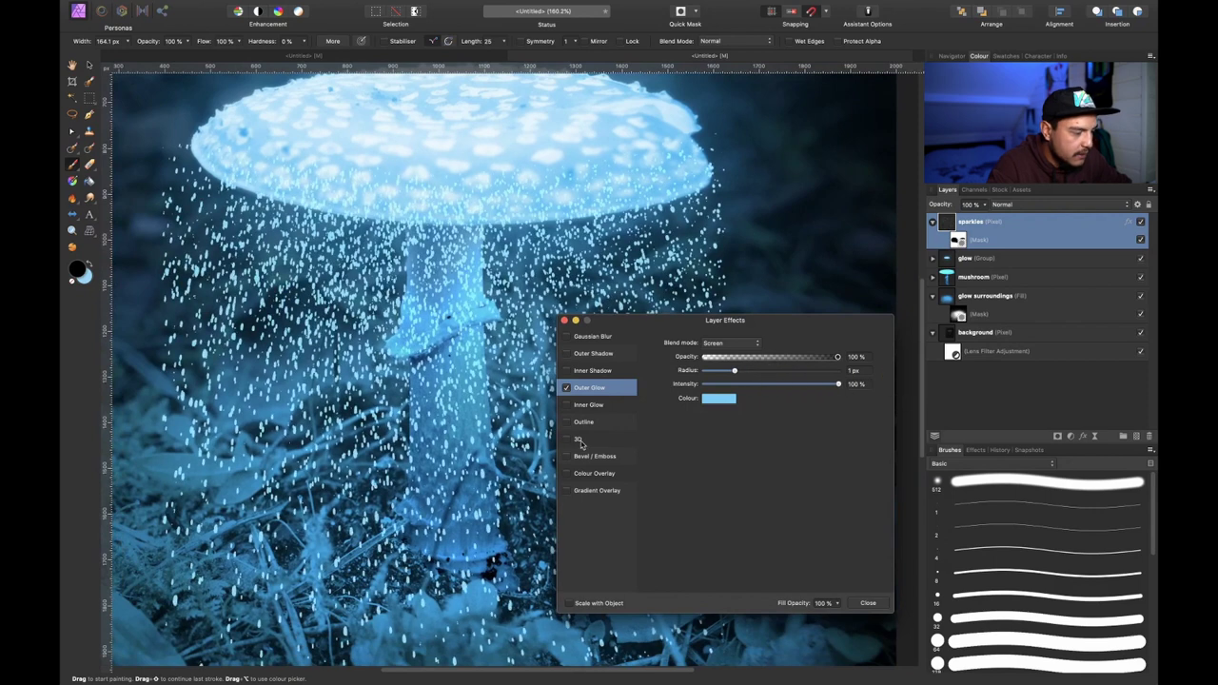
{"action": "mouse_move", "coordinate": [734, 371]}
{"action": "left_mouse_down"}
{"action": "mouse_move", "coordinate": [778, 371]}
{"action": "mouse_move", "coordinate": [749, 374]}
{"action": "left_mouse_up"}
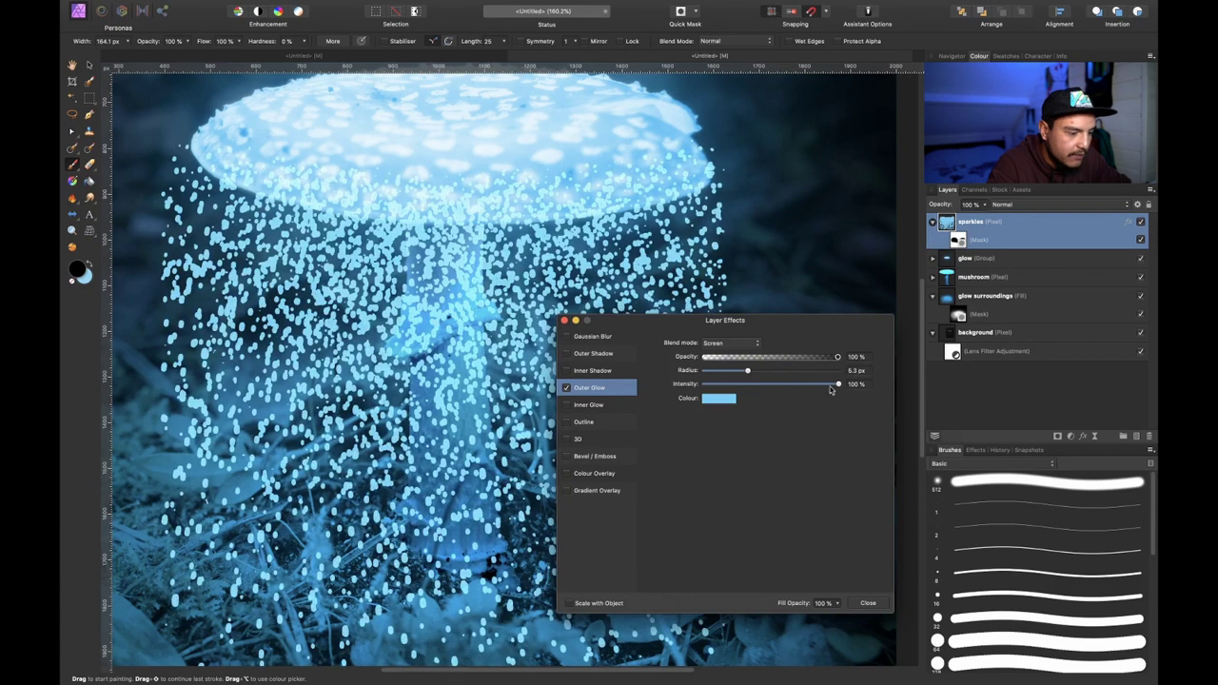
{"action": "left_click_drag", "start_coordinate": [839, 385], "coordinate": [811, 385]}
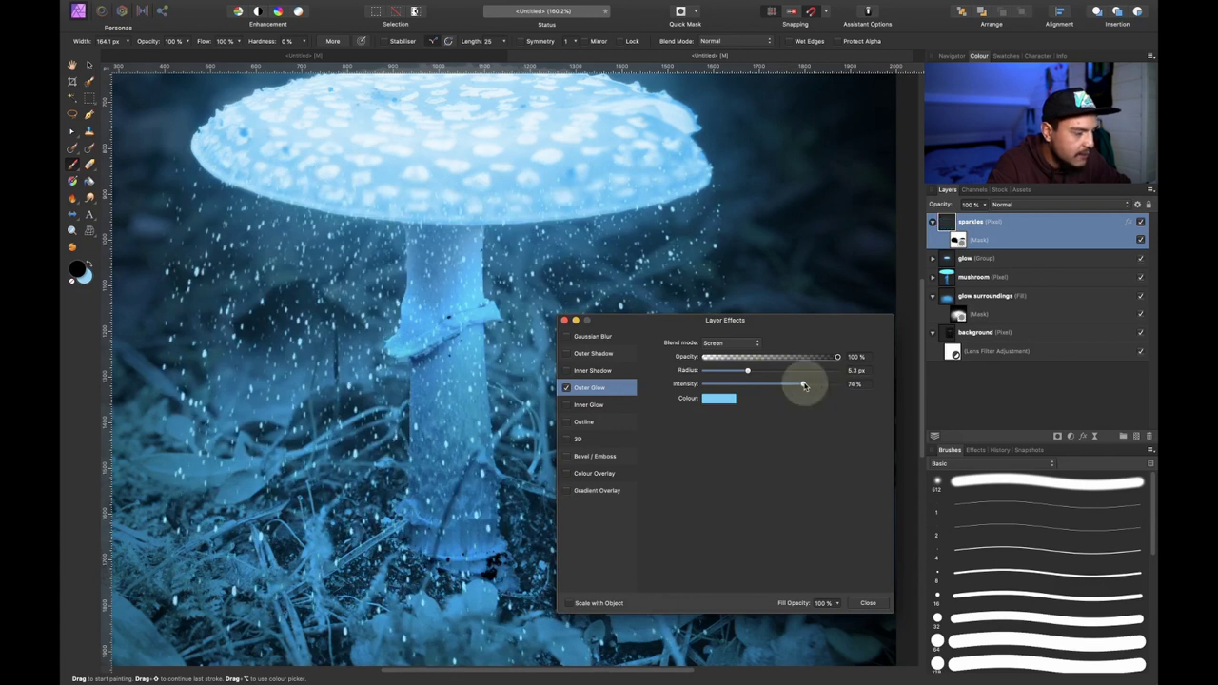
- Reduce the Outer Glow opacity to about 66% and close the layer effects
{"action": "scroll", "coordinate": [457, 329], "scroll_direction": "up", "scroll_amount": 3}
{"action": "scroll", "coordinate": [457, 328], "scroll_direction": "right", "scroll_amount": 3}
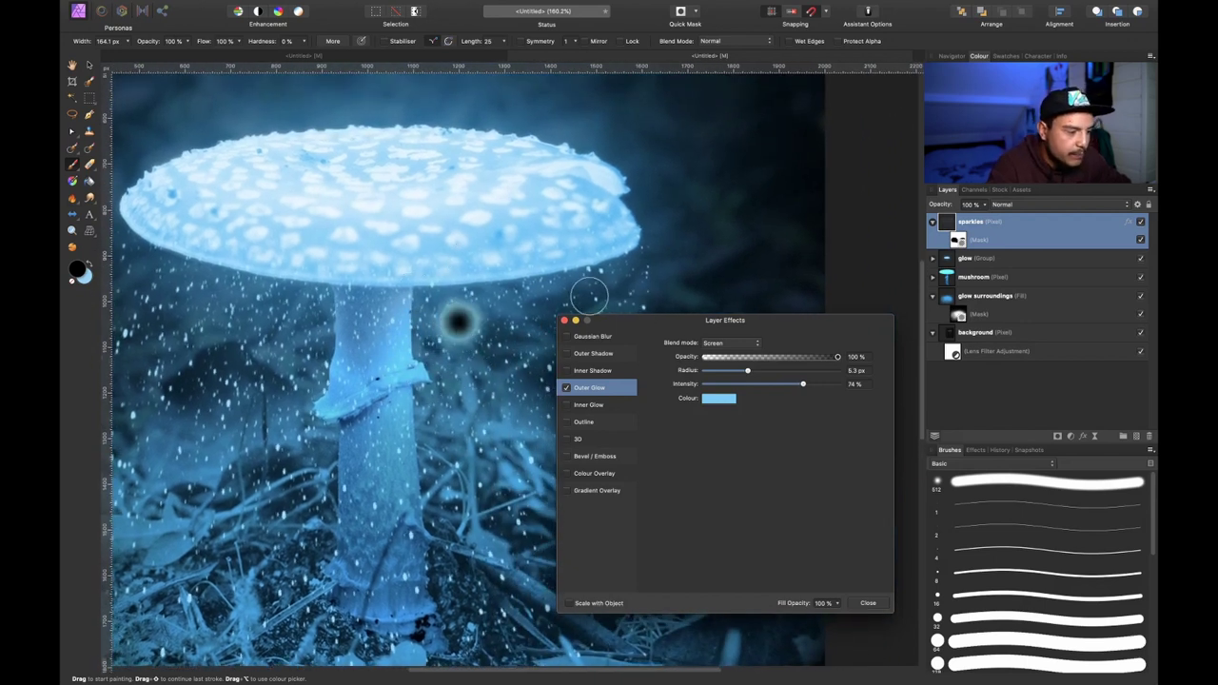
{"action": "key", "text": "super+z"}
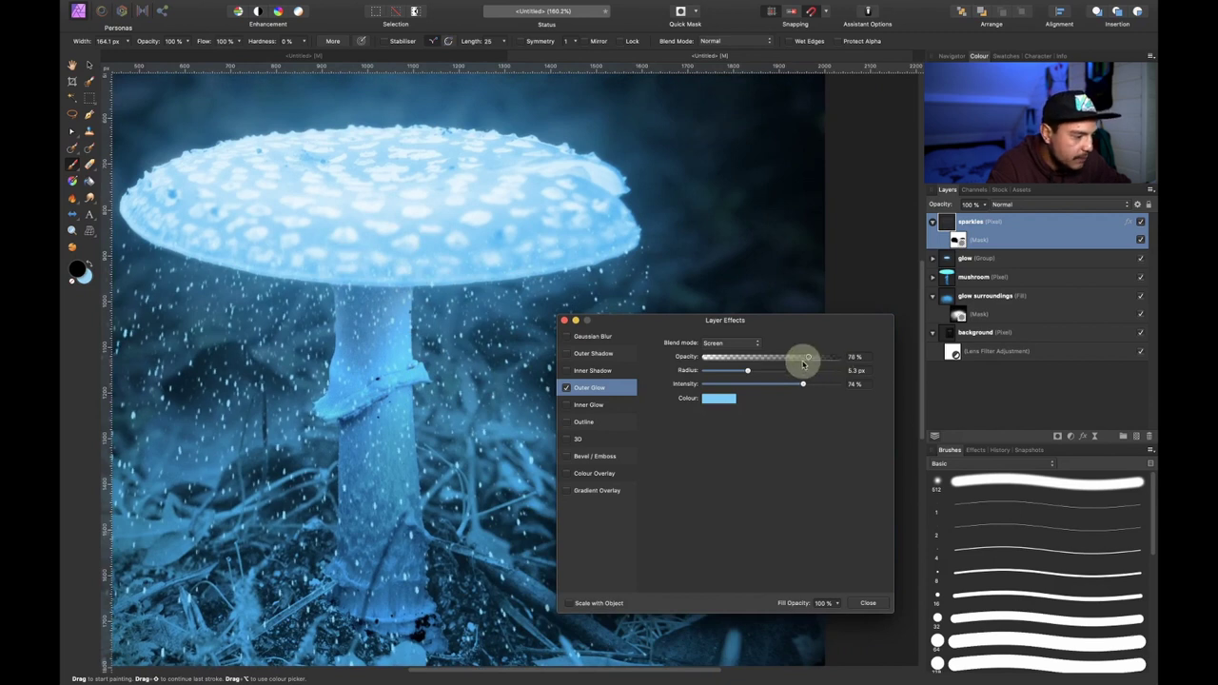
{"action": "left_click_drag", "start_coordinate": [804, 363], "coordinate": [886, 369]}
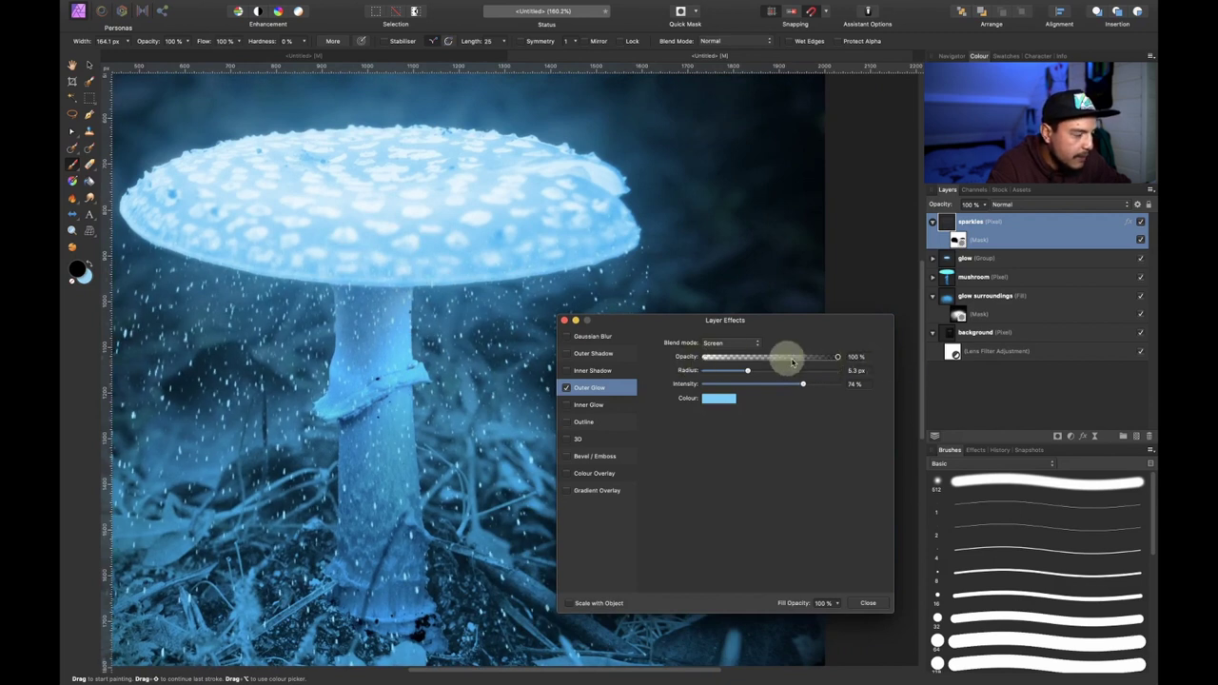
{"action": "left_click_drag", "start_coordinate": [792, 362], "coordinate": [892, 358]}
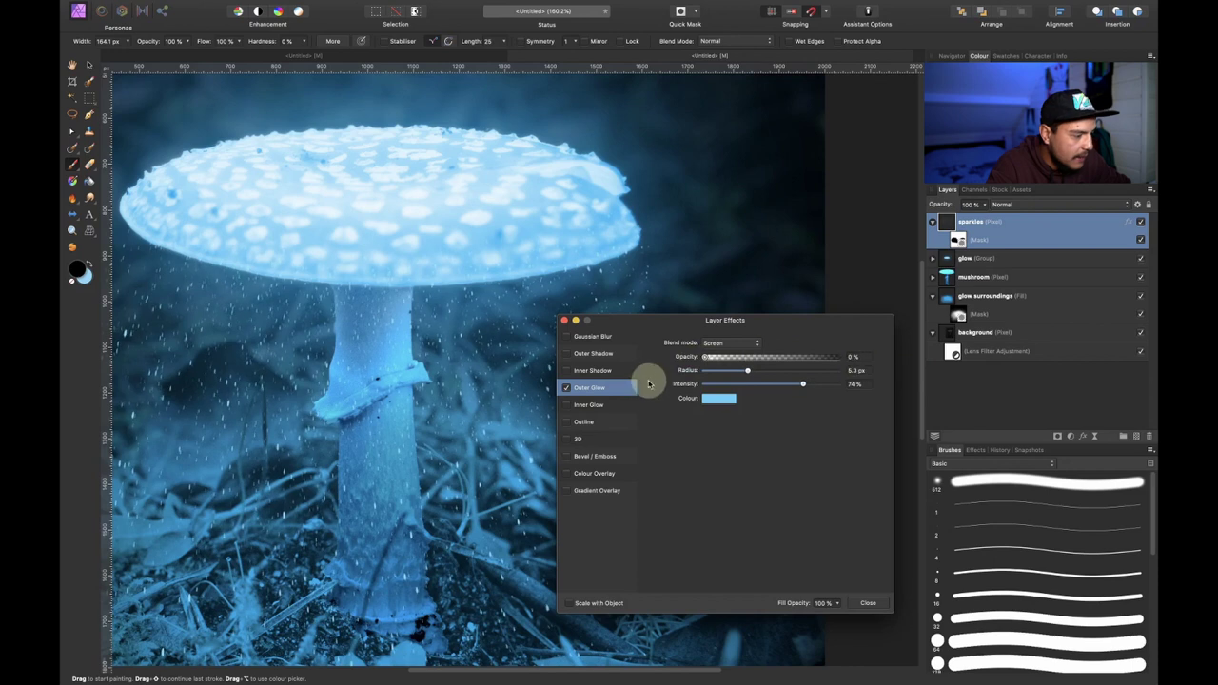
{"action": "left_click_drag", "start_coordinate": [653, 385], "coordinate": [650, 411]}
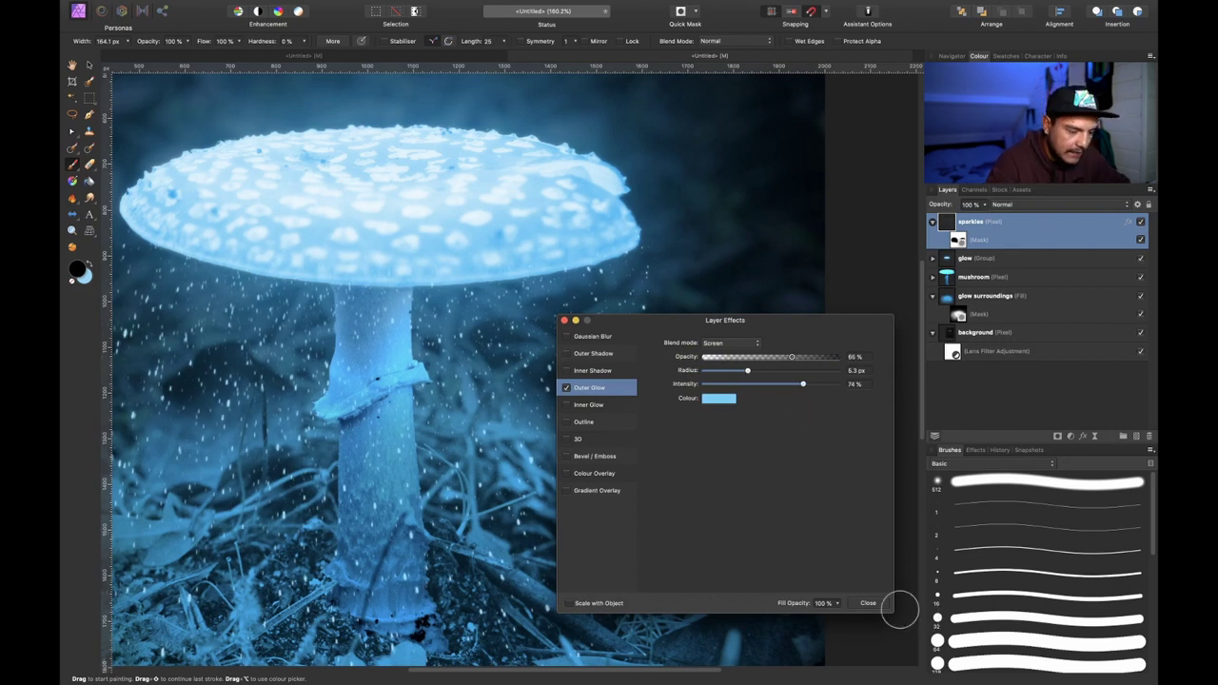
{"action": "left_click", "coordinate": [873, 604]}
{"action": "key", "text": "super+0"}
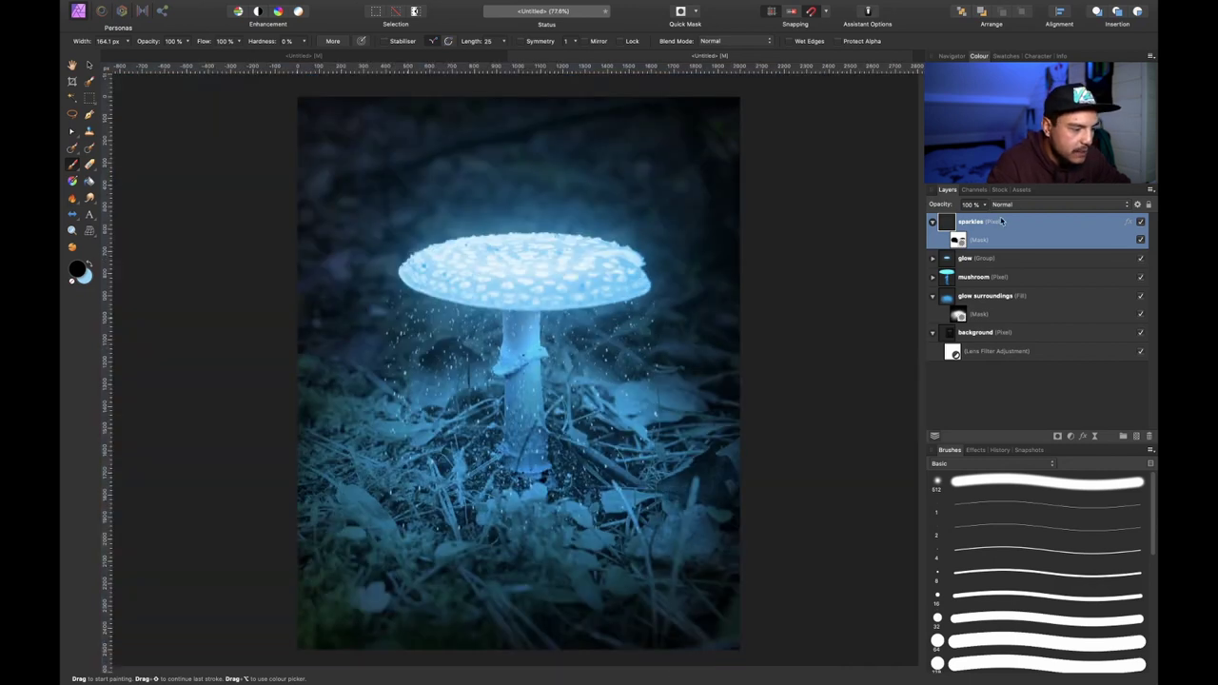
- Paint black on the sparkles mask with a 763.6 px soft brush to hide particles on the ground below the stem and along the sides
{"action": "scroll", "coordinate": [423, 511], "scroll_direction": "up", "scroll_amount": 5}
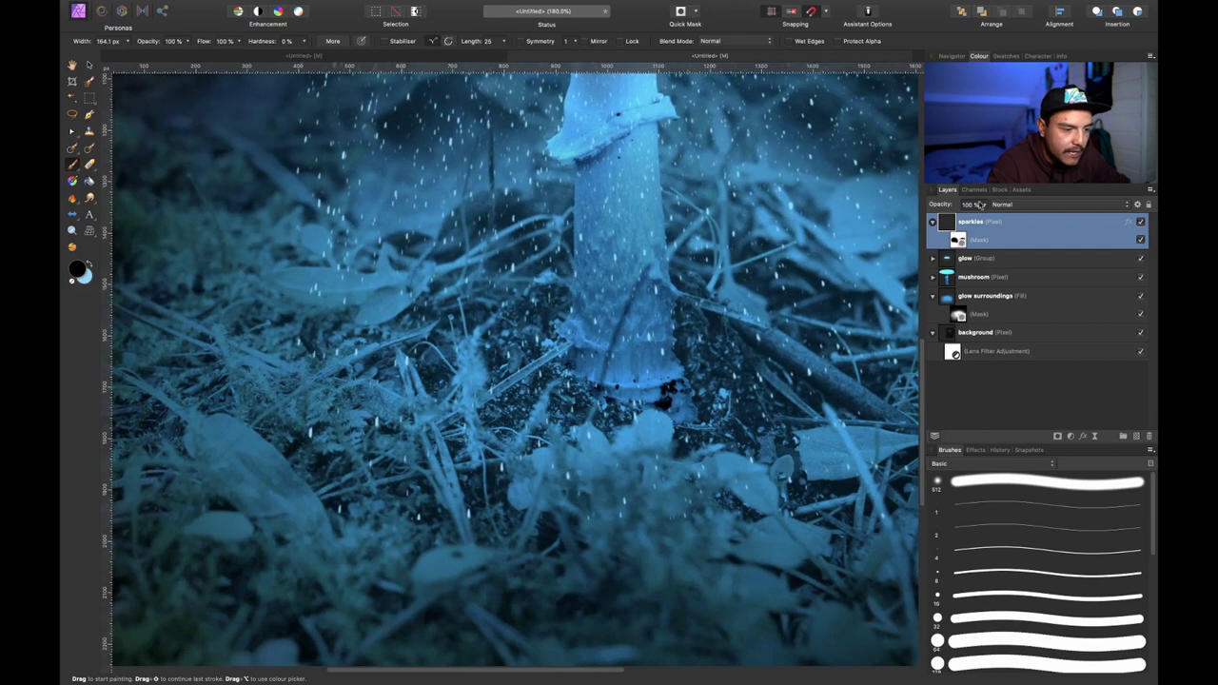
{"action": "left_click", "coordinate": [956, 242]}
{"action": "key", "text": "v"}
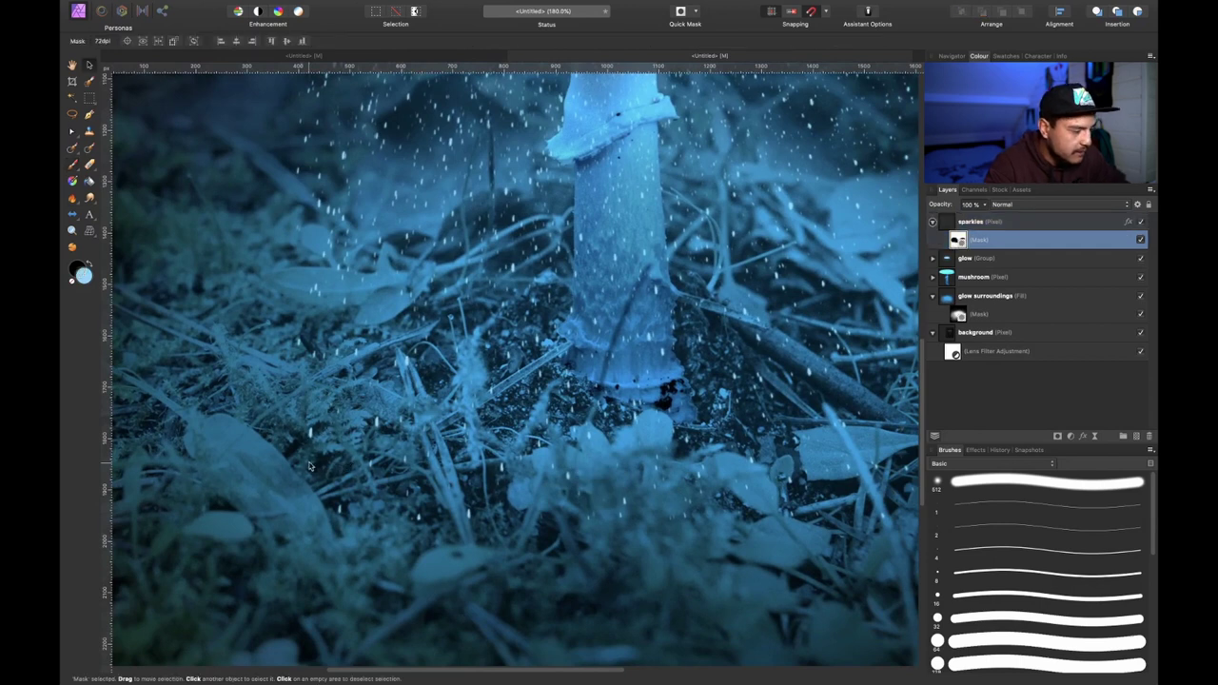
{"action": "key", "text": "b"}
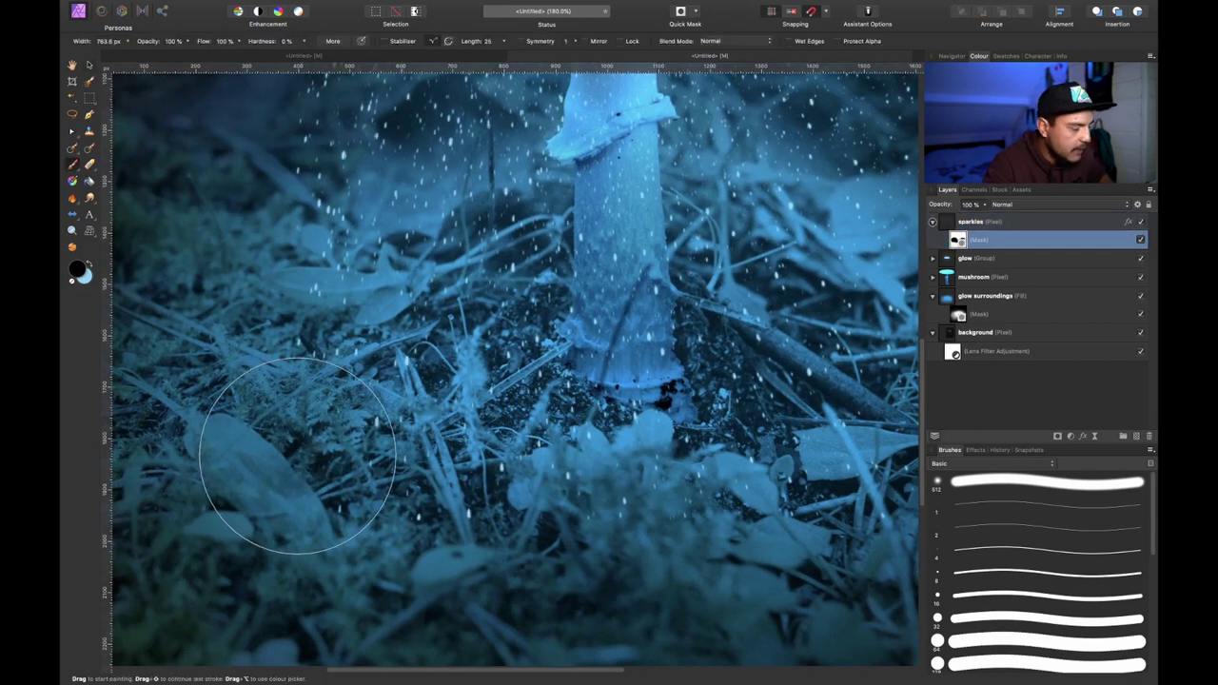
{"action": "key", "text": "super+1"}
{"action": "left_click_drag", "start_coordinate": [649, 300], "coordinate": [411, 345]}
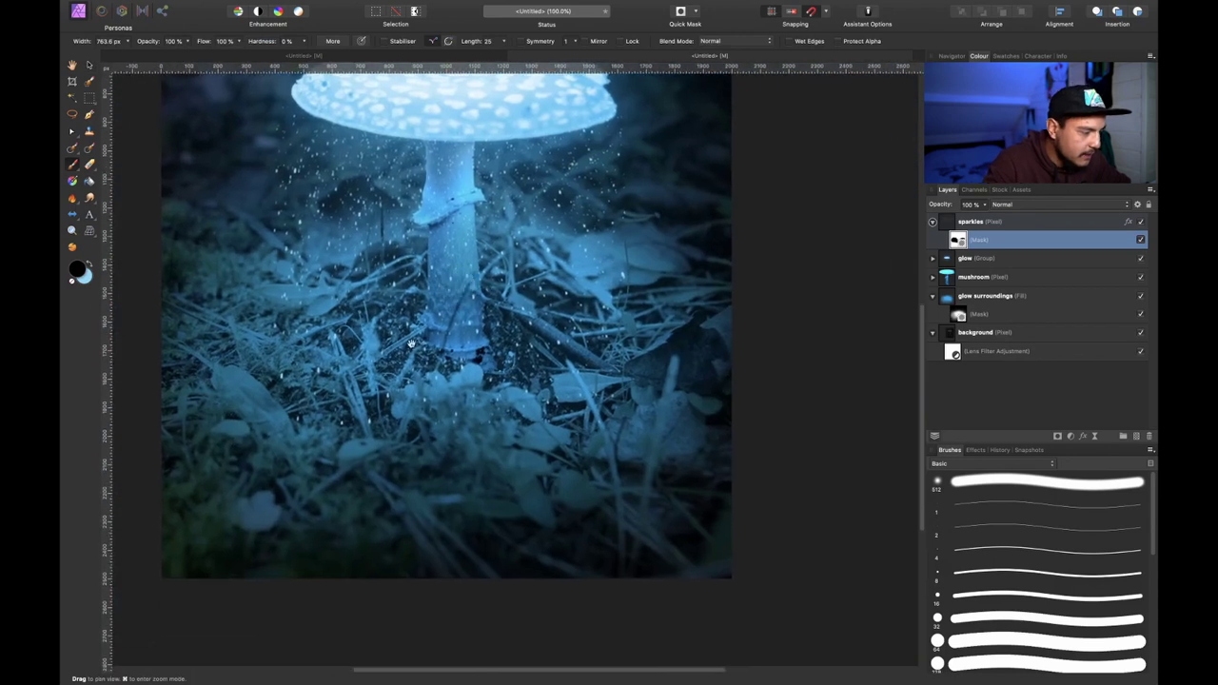
{"action": "mouse_move", "coordinate": [271, 358]}
{"action": "left_mouse_down"}
{"action": "mouse_move", "coordinate": [229, 381]}
{"action": "mouse_move", "coordinate": [319, 412]}
{"action": "mouse_move", "coordinate": [318, 448]}
{"action": "left_mouse_up"}
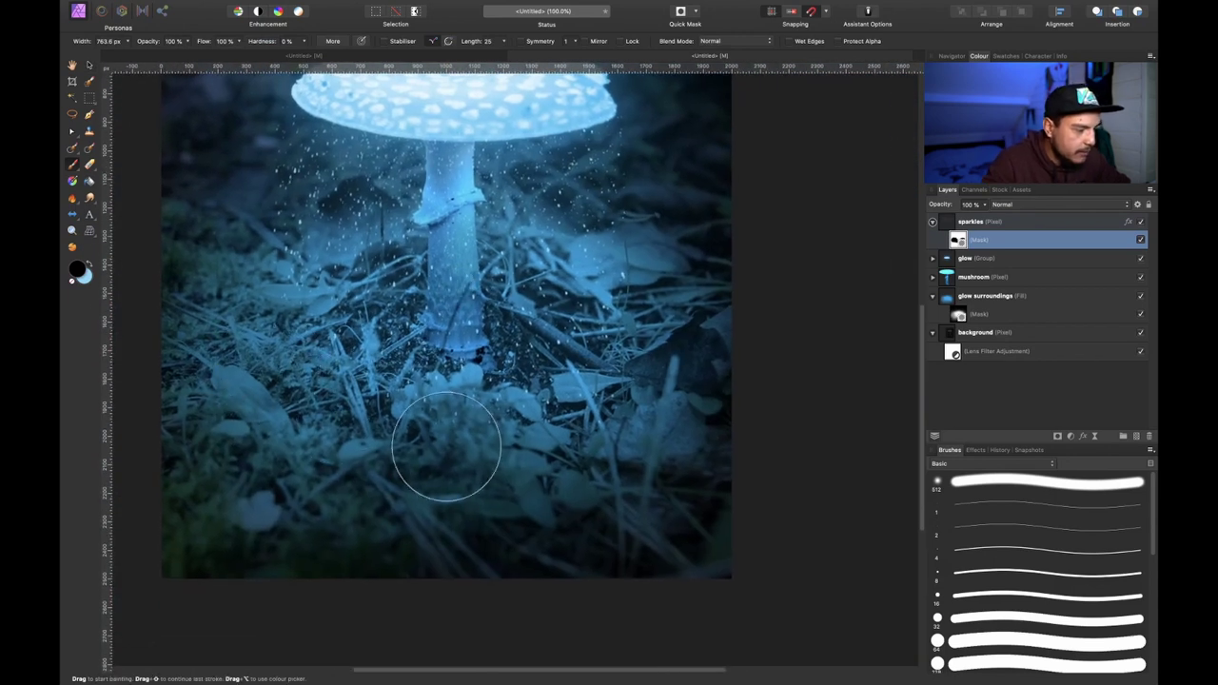
{"action": "mouse_move", "coordinate": [732, 309]}
{"action": "left_mouse_down"}
{"action": "mouse_move", "coordinate": [681, 264]}
{"action": "mouse_move", "coordinate": [707, 199]}
{"action": "mouse_move", "coordinate": [674, 164]}
{"action": "mouse_move", "coordinate": [731, 195]}
{"action": "left_mouse_up"}
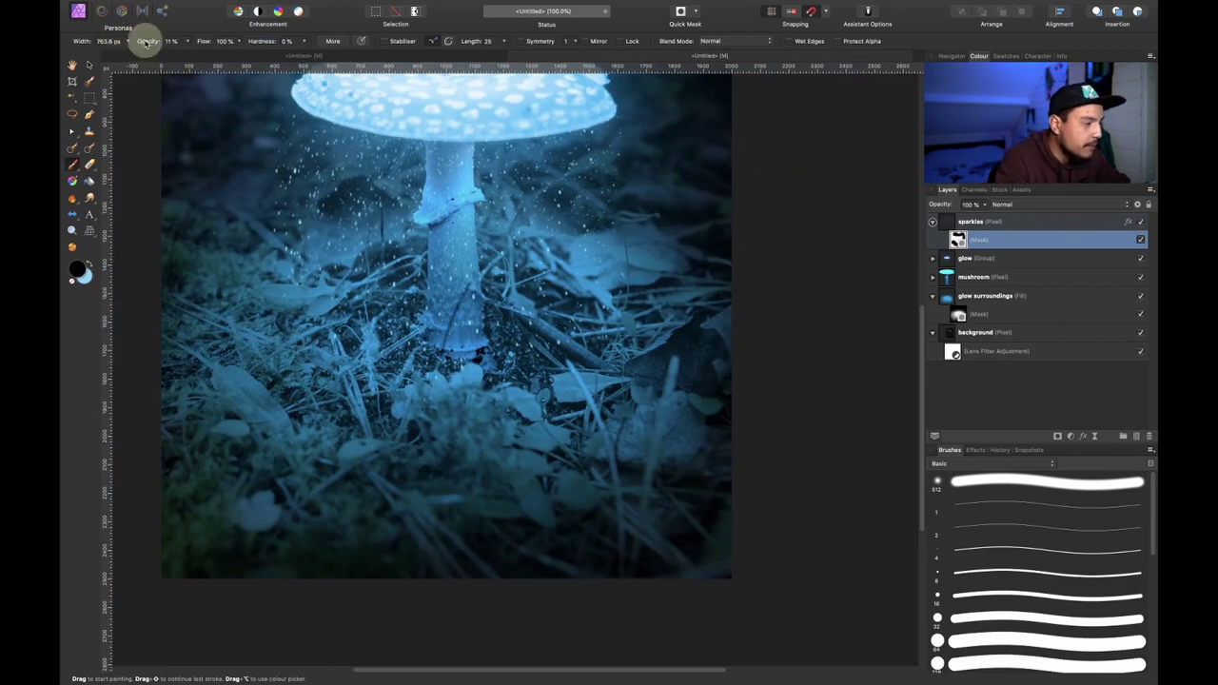
- Lower the brush opacity to 15% and softly fade the sparkles on both sides of the stem on the mask
{"action": "mouse_move", "coordinate": [312, 181]}
{"action": "left_mouse_down"}
{"action": "mouse_move", "coordinate": [358, 215]}
{"action": "mouse_move", "coordinate": [389, 201]}
{"action": "left_mouse_up"}
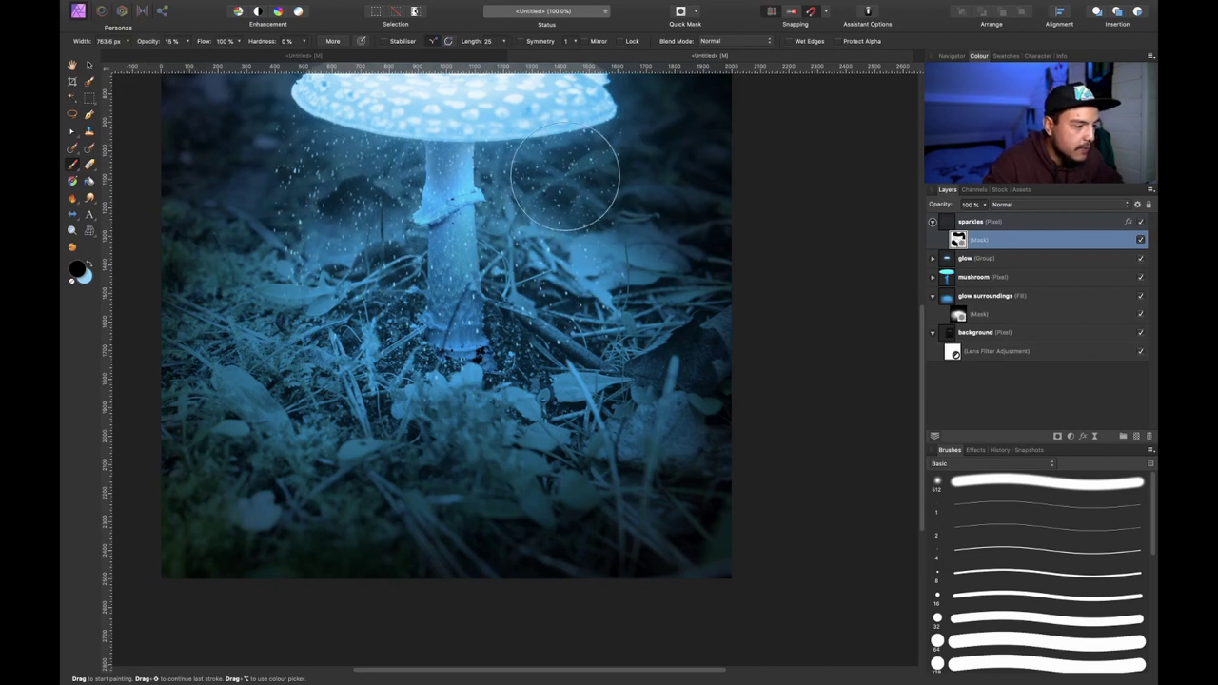
{"action": "left_click", "coordinate": [682, 251]}
{"action": "left_click_drag", "start_coordinate": [682, 251], "coordinate": [695, 149]}
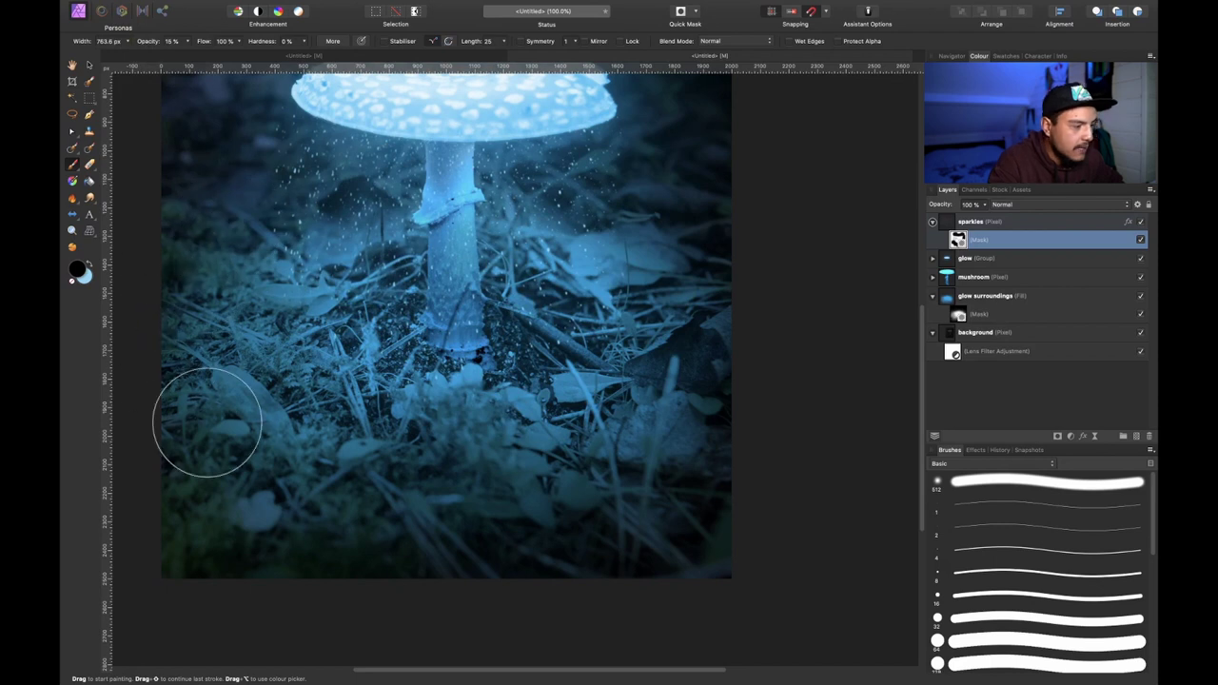
{"action": "key", "text": "ctrl+0"}
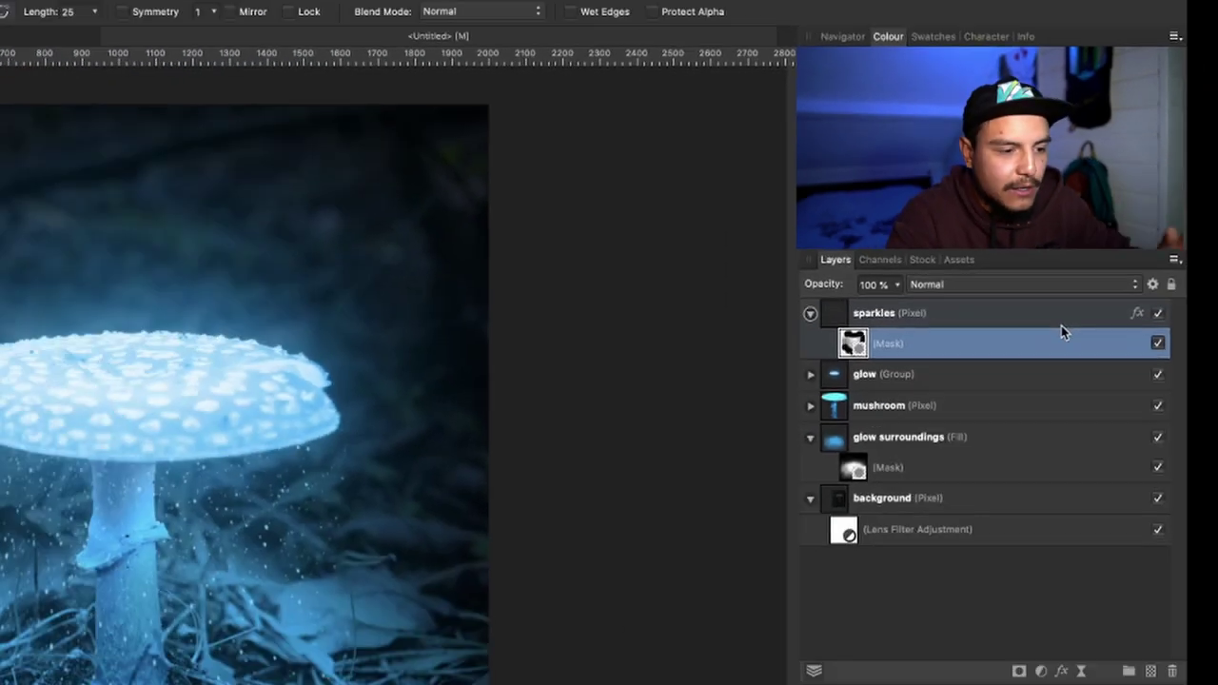
- Add a pixel layer named "foreground sparkles" above the sparkles layer and load the IAMRENSI Particle Brushes
{"action": "left_click", "coordinate": [931, 409]}
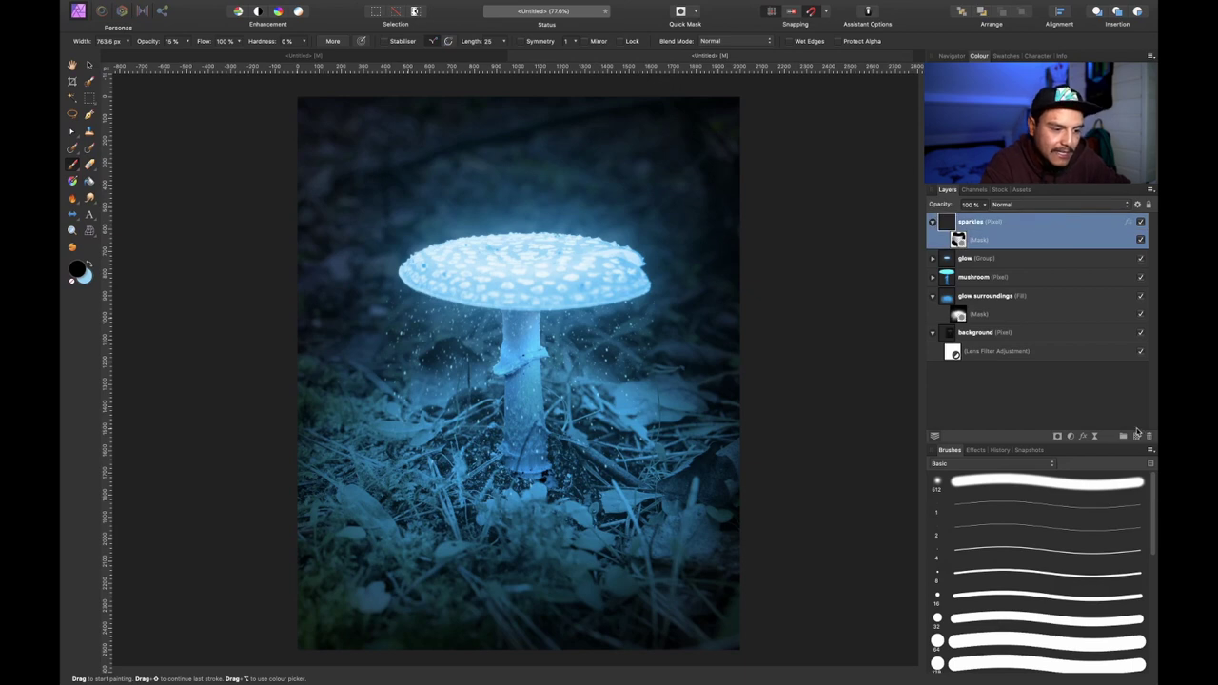
{"action": "left_click", "coordinate": [1136, 436]}
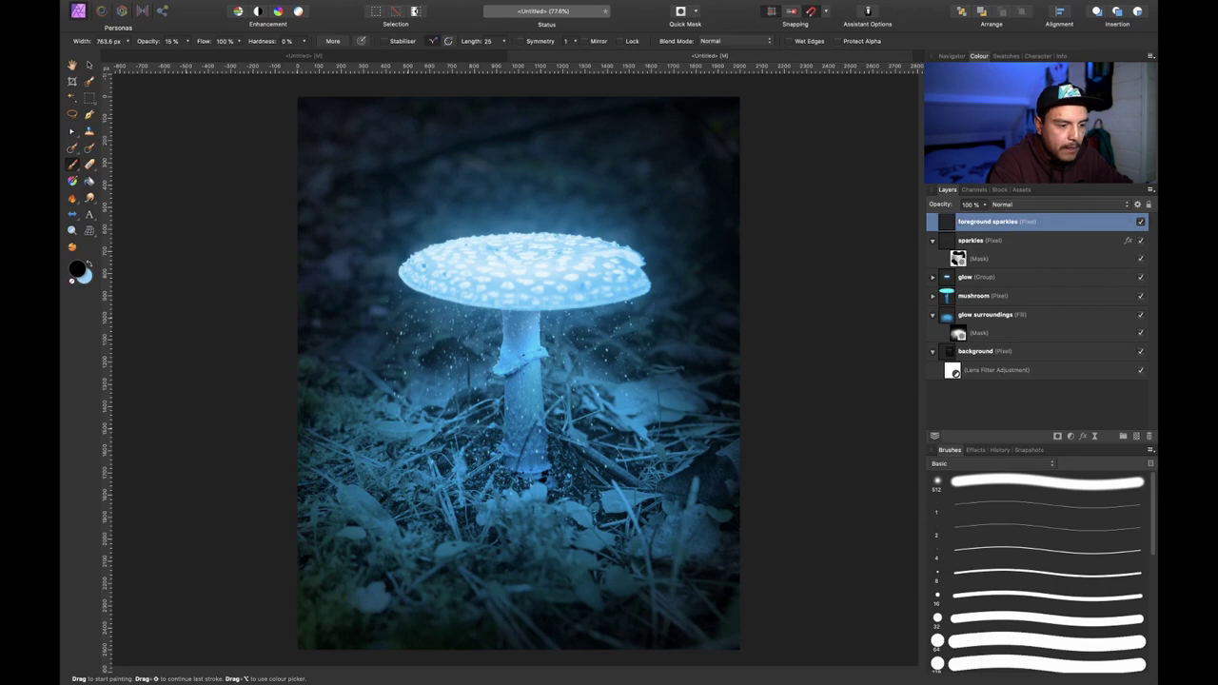
{"action": "left_click", "coordinate": [973, 465]}
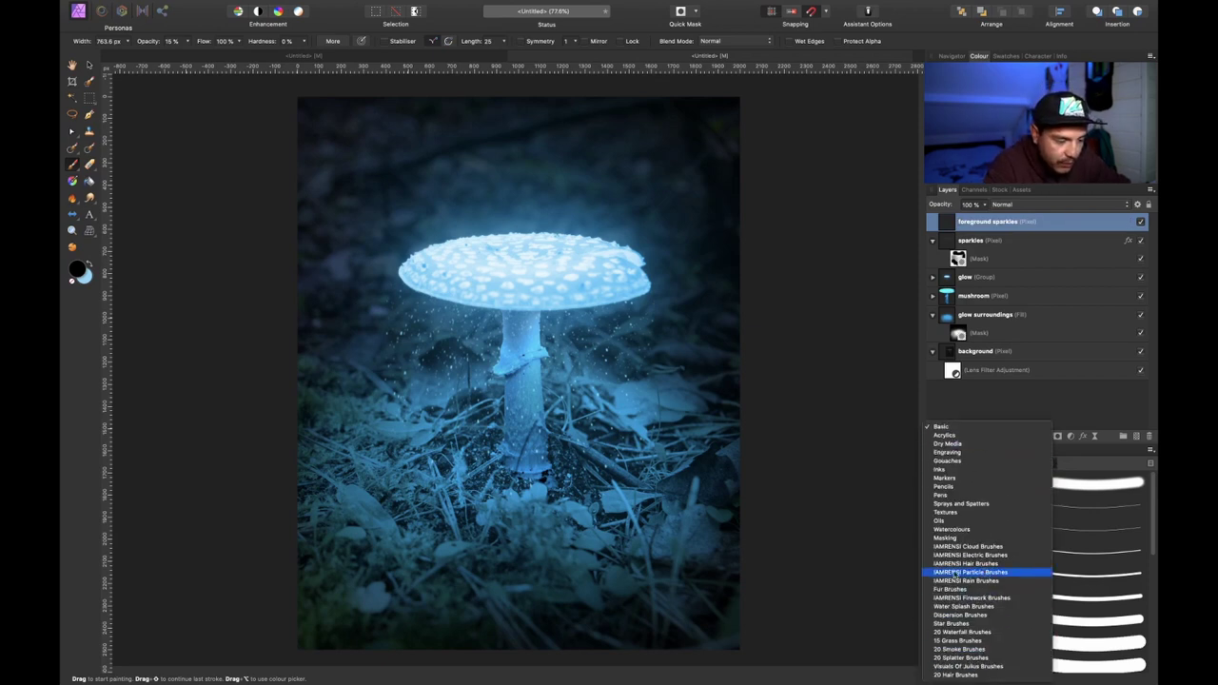
{"action": "left_click", "coordinate": [951, 572]}
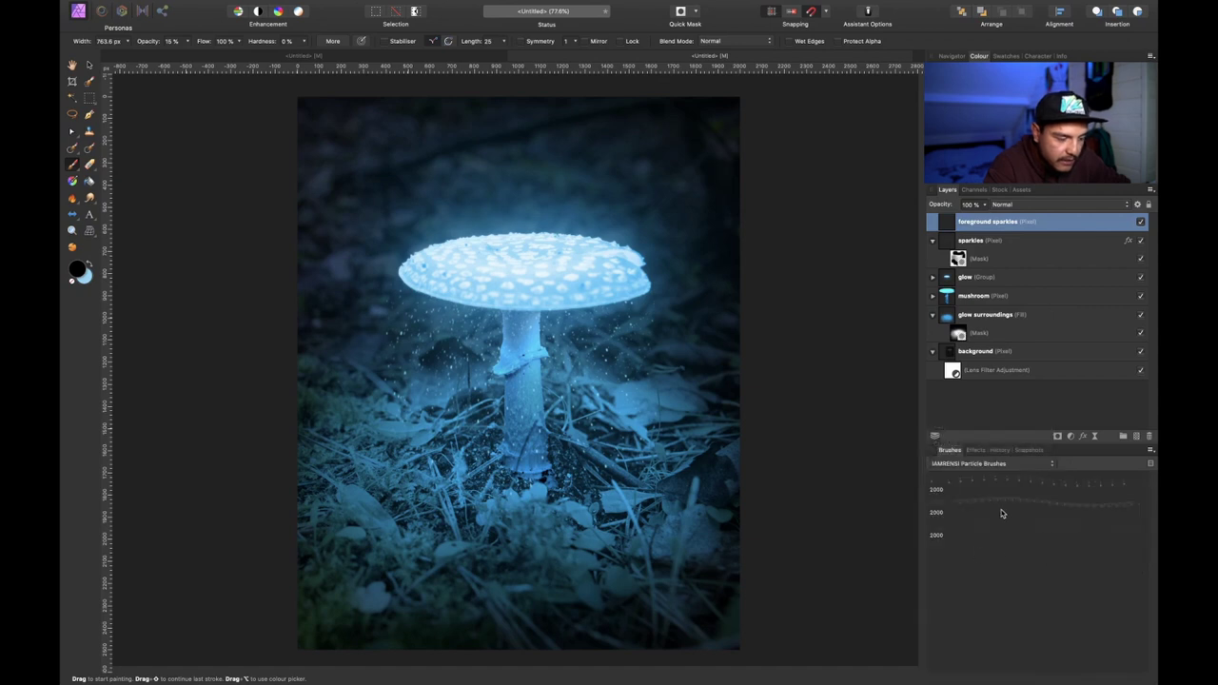
- Stamp large light blue particles on the foreground sparkles layer over the cap and upper background, using the first particle brush at 2300 px
{"action": "left_click", "coordinate": [1023, 504]}
{"action": "mouse_move", "coordinate": [533, 324]}
{"action": "left_mouse_down"}
{"action": "mouse_move", "coordinate": [580, 276]}
{"action": "mouse_move", "coordinate": [693, 350]}
{"action": "left_mouse_up"}
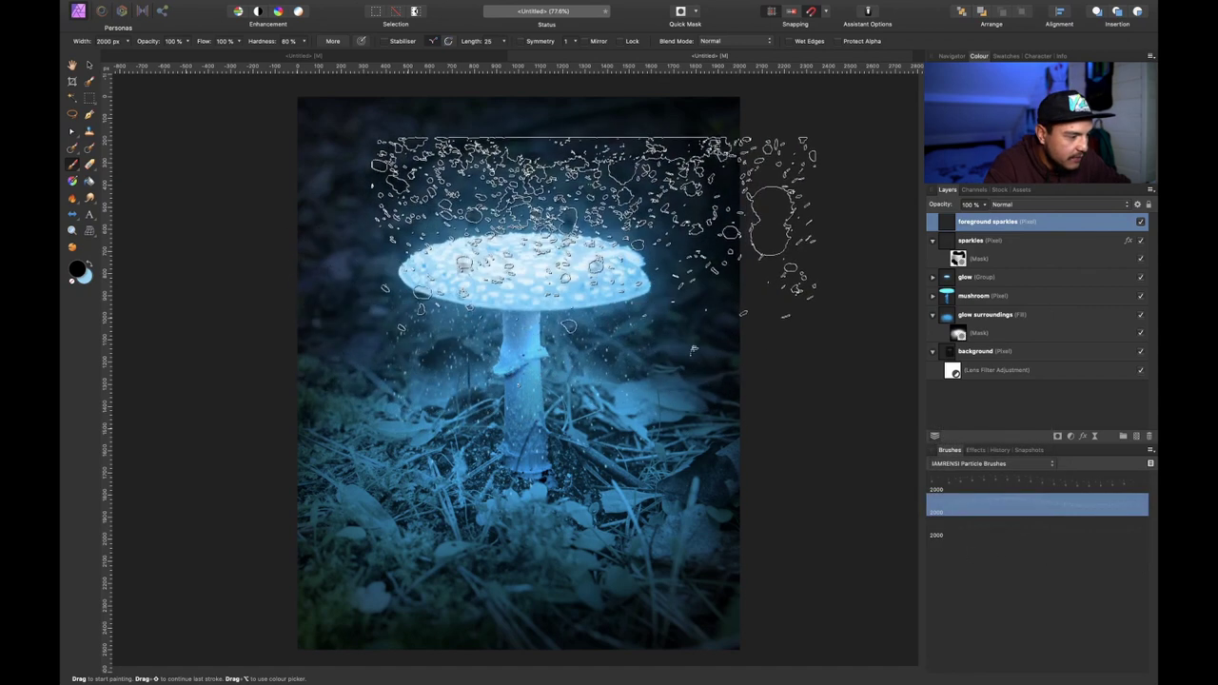
{"action": "left_click", "coordinate": [1005, 484]}
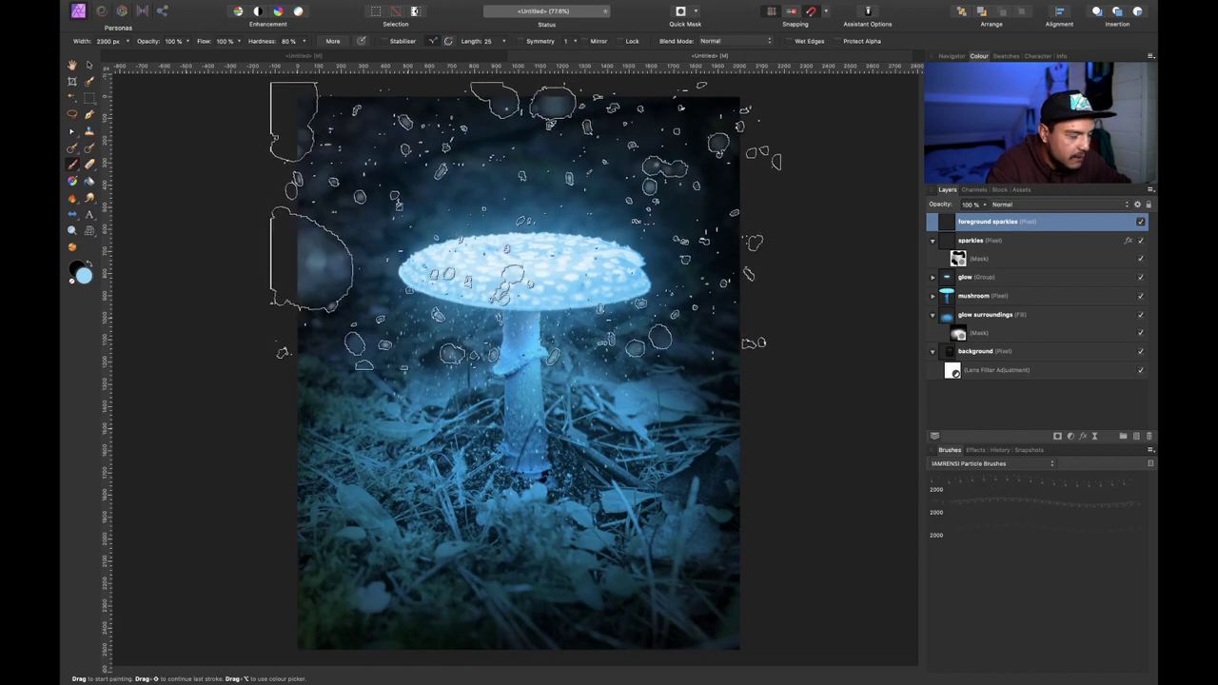
{"action": "left_click", "coordinate": [530, 212]}
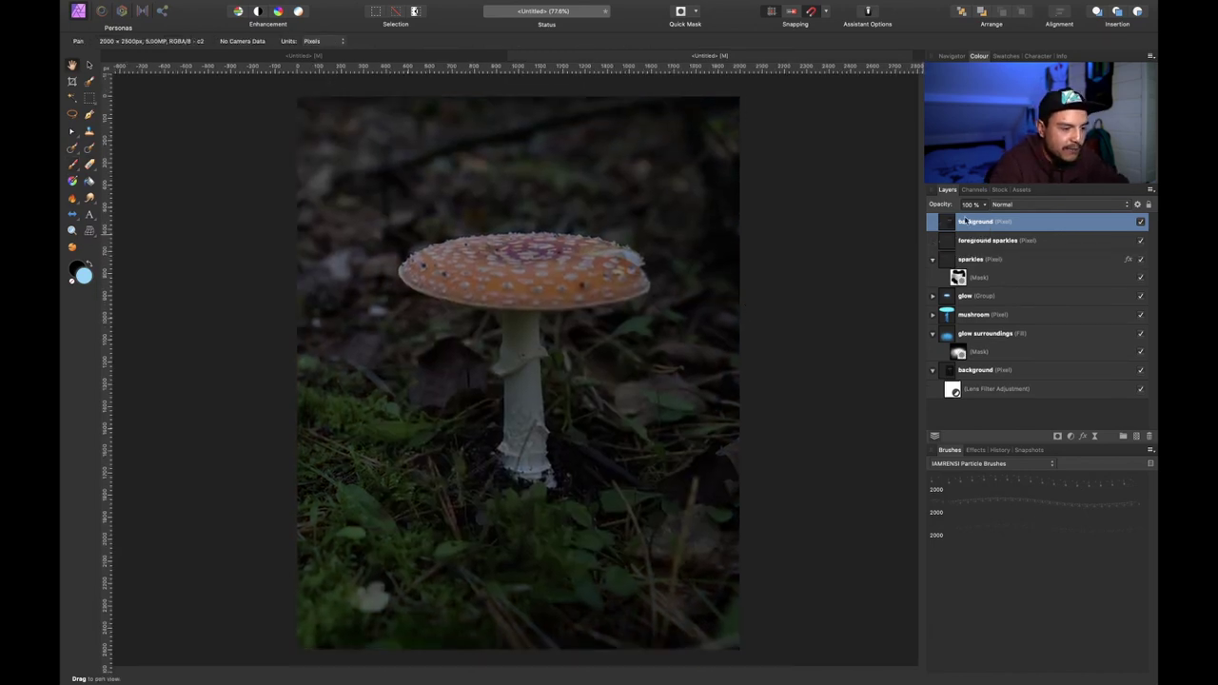
- Place a copy of the dark background photo at the top of the layer stack and lower its opacity to 8%
{"action": "left_click_drag", "start_coordinate": [937, 206], "coordinate": [862, 207]}
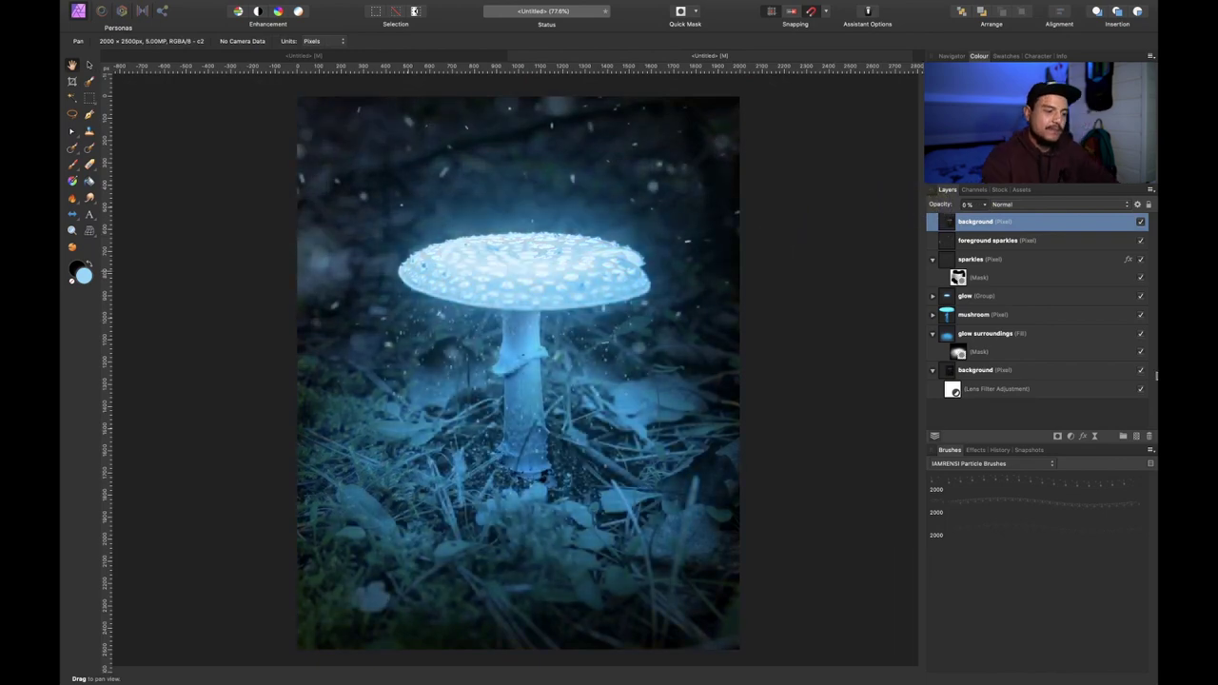